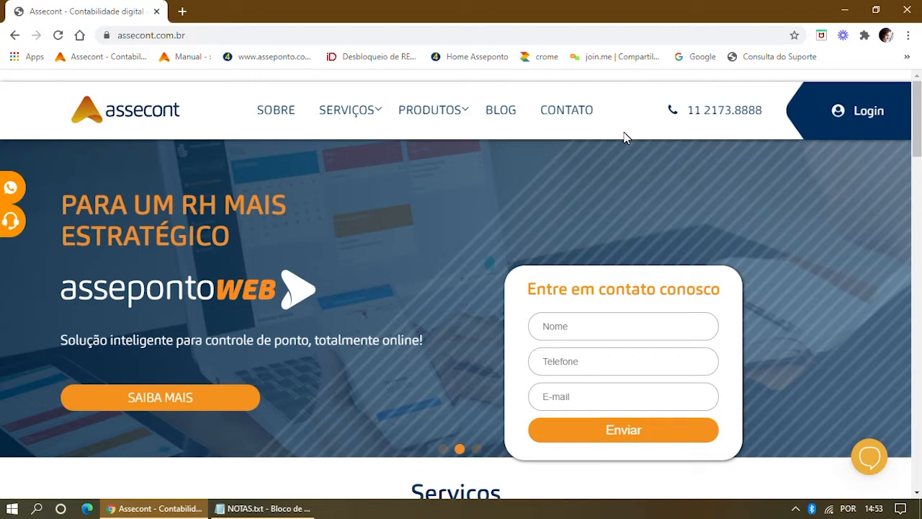
Go from the Assecont home page to the Área de acesso login page via Login.
click(245, 38)
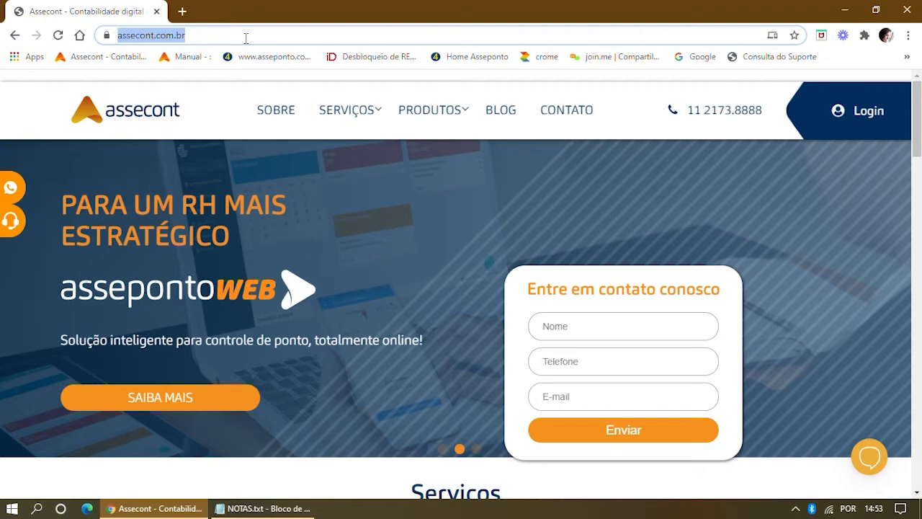
click(230, 34)
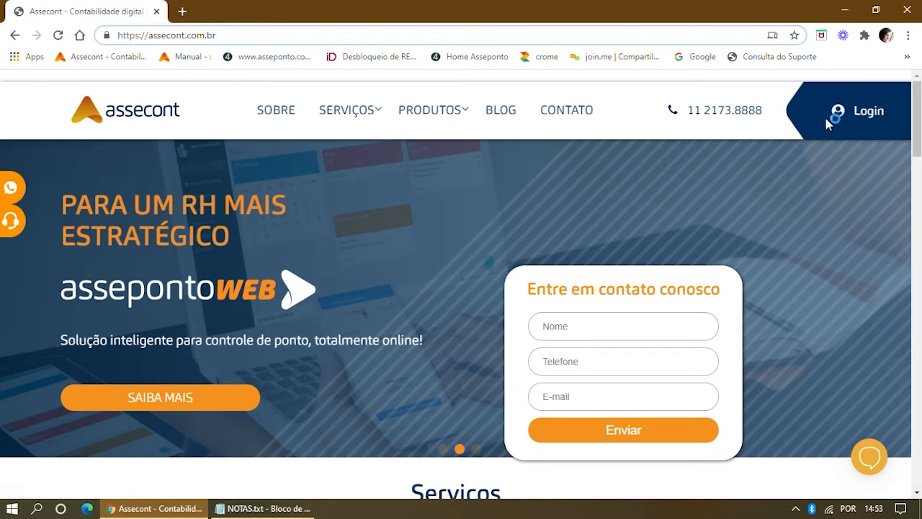
click(869, 119)
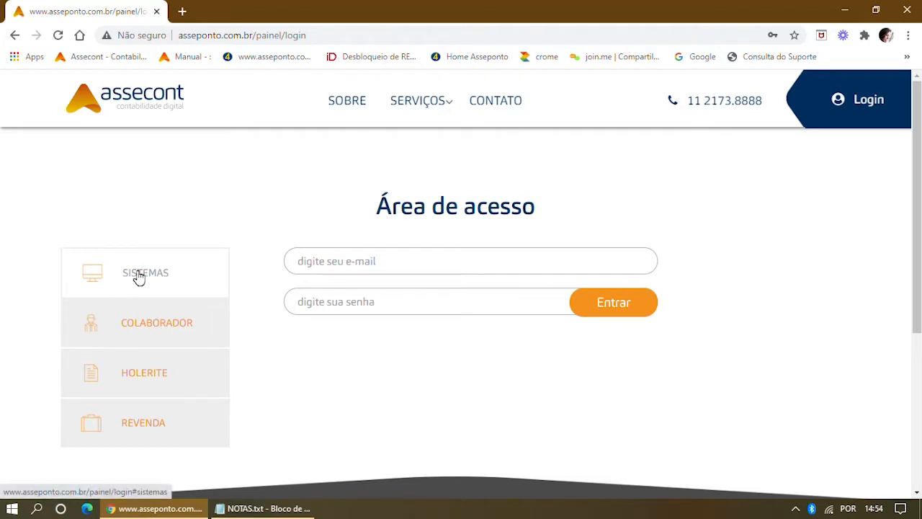
Fill in the saved training login, sign in with Entrar, and launch Assepontoweb.
click(346, 262)
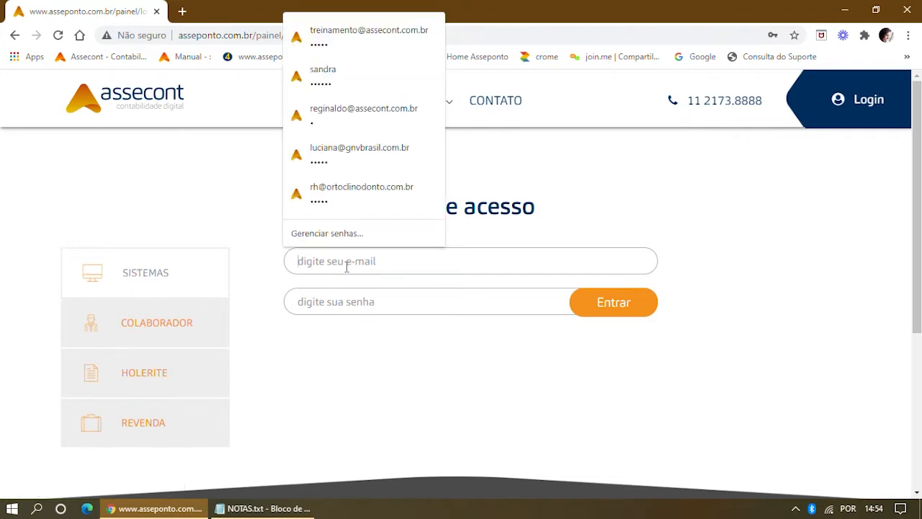
click(329, 32)
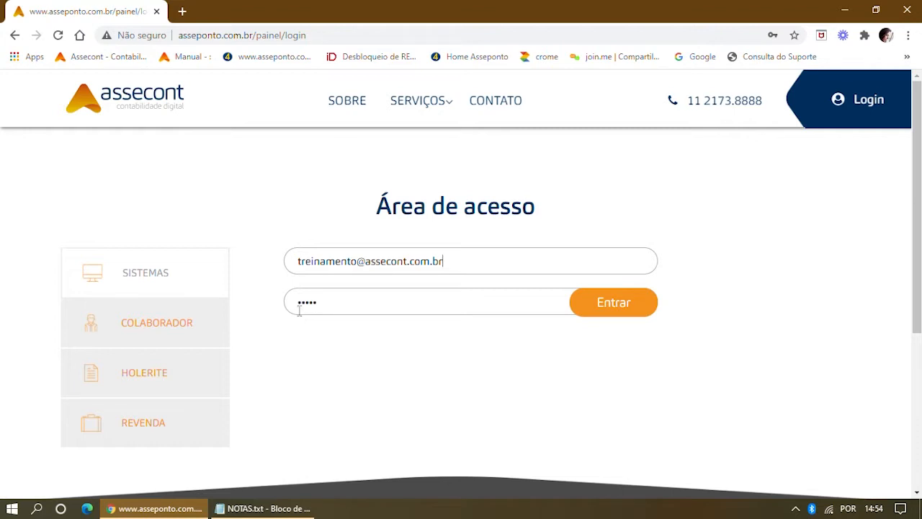
click(628, 309)
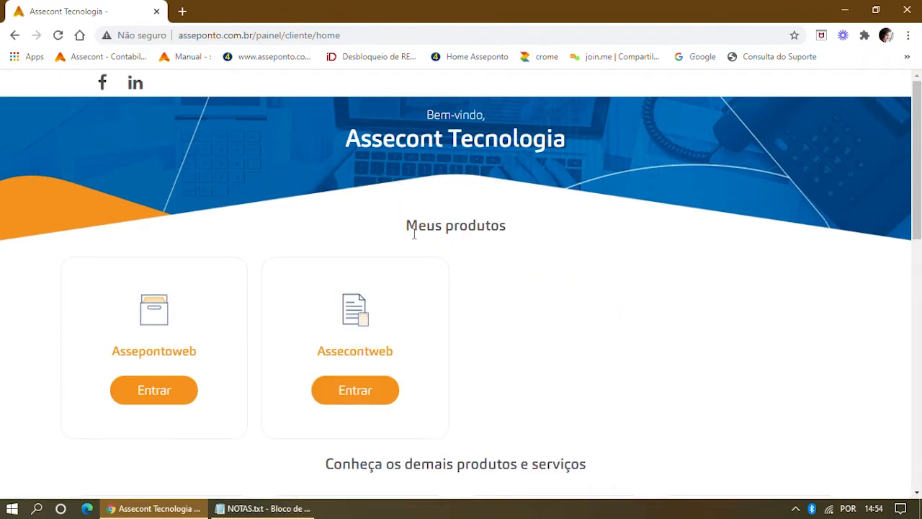
click(164, 394)
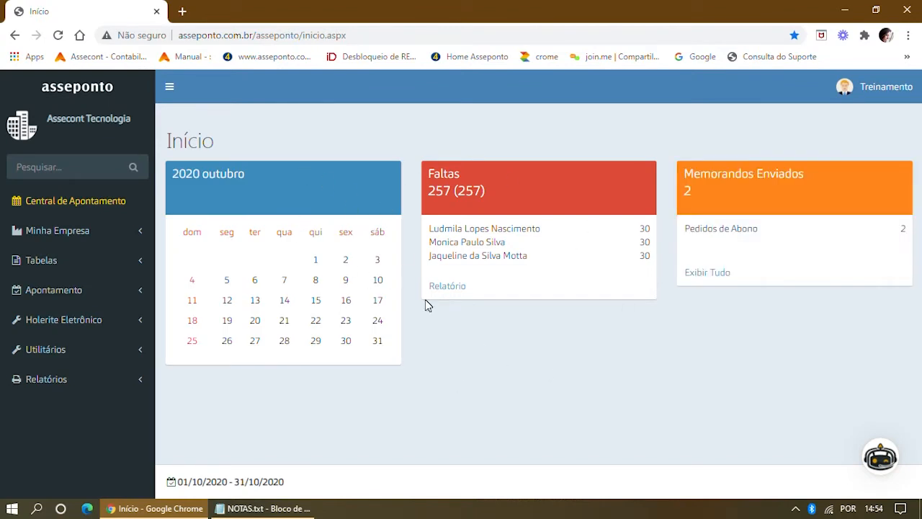
Return to the Assecont home page, close the Great Place to Work popup, and open the COLABORADOR login.
click(93, 61)
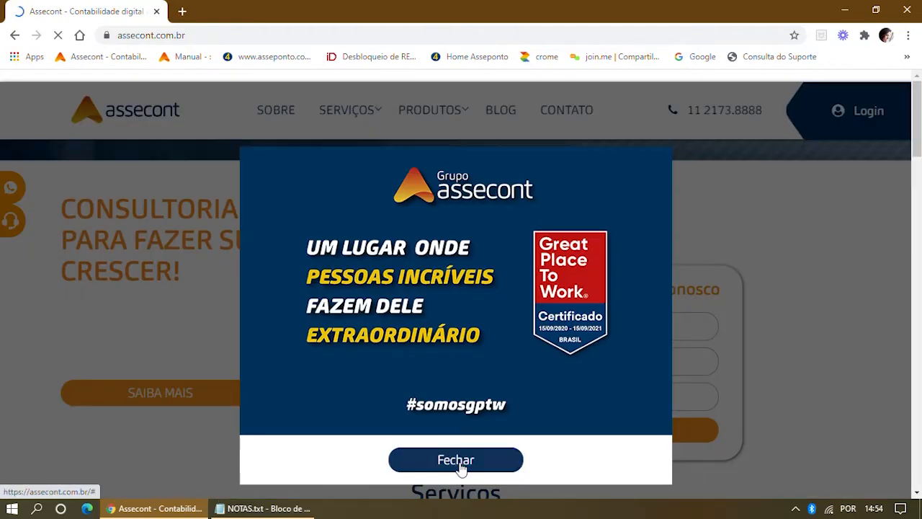
click(456, 459)
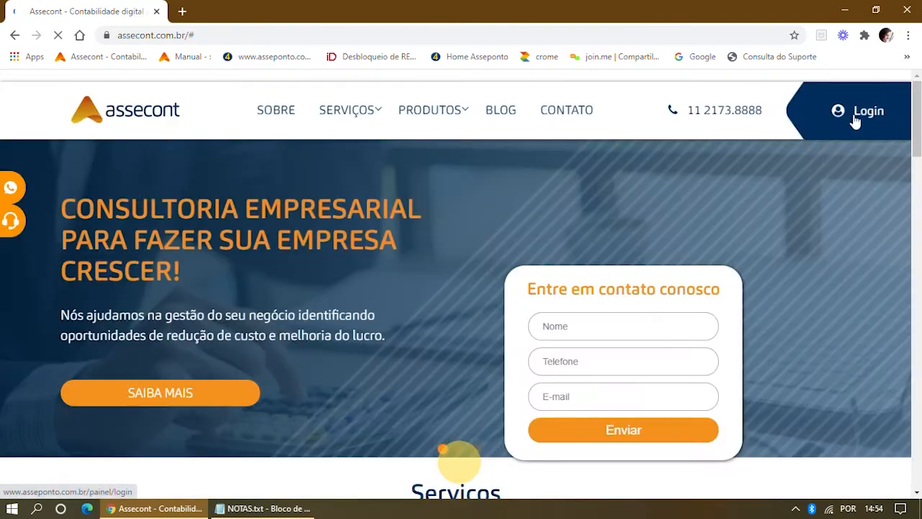
click(865, 120)
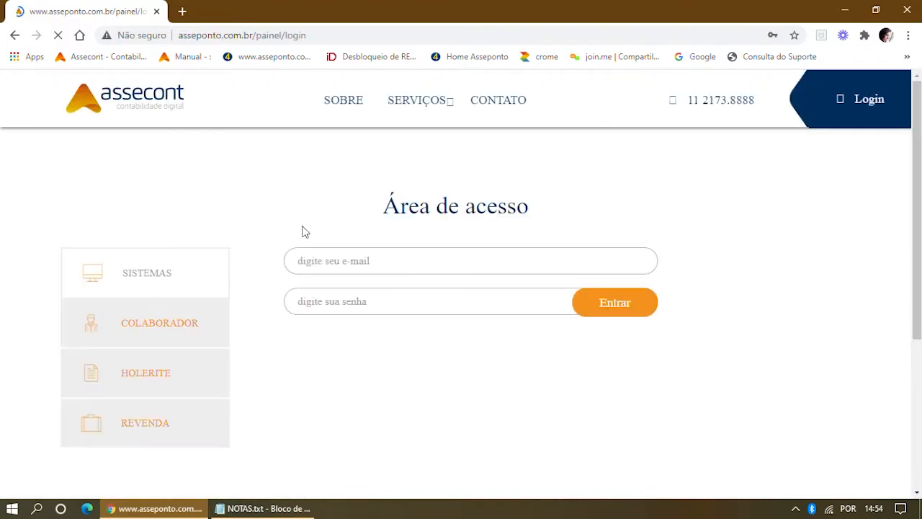
click(157, 329)
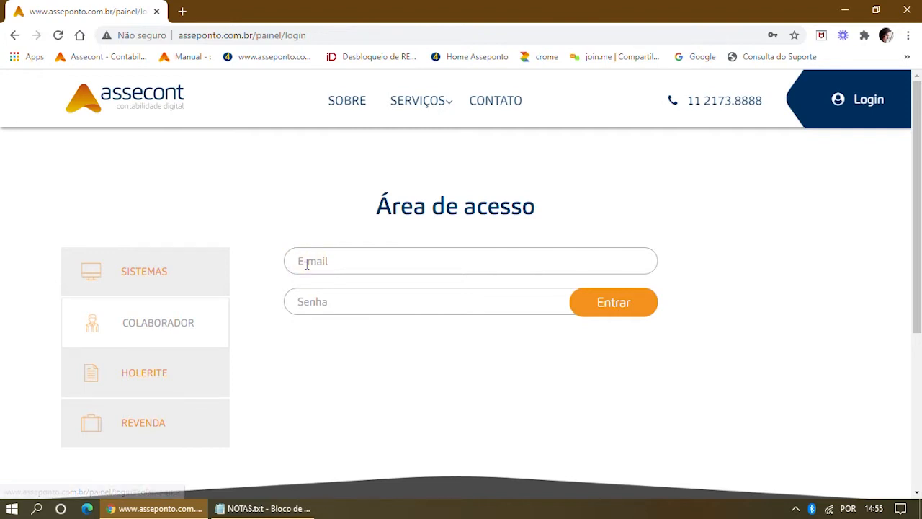
Switch to the SISTEMAS form, fill in the saved training login, sign in and launch Assepontoweb.
click(307, 264)
click(328, 153)
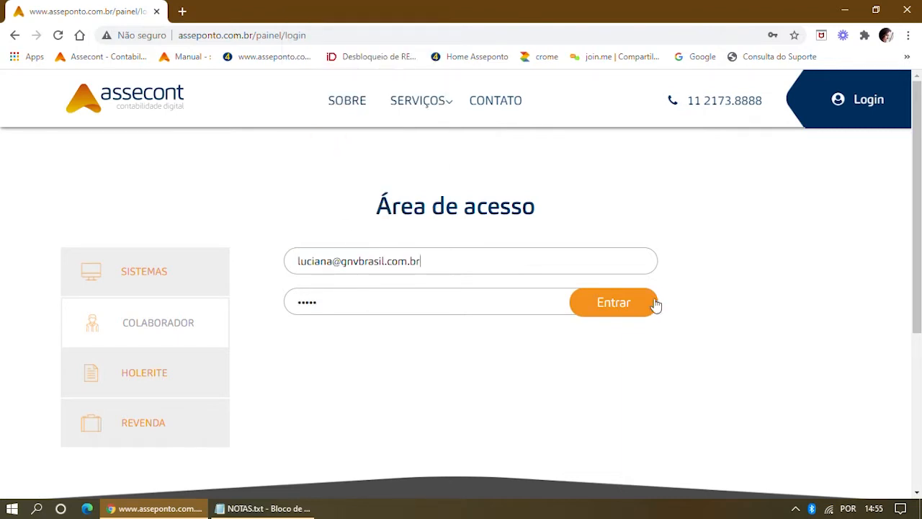
click(154, 276)
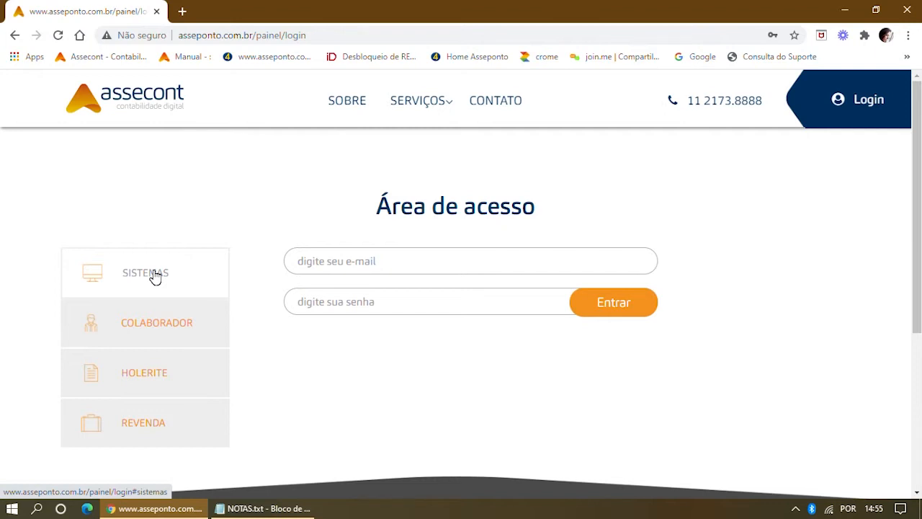
click(302, 262)
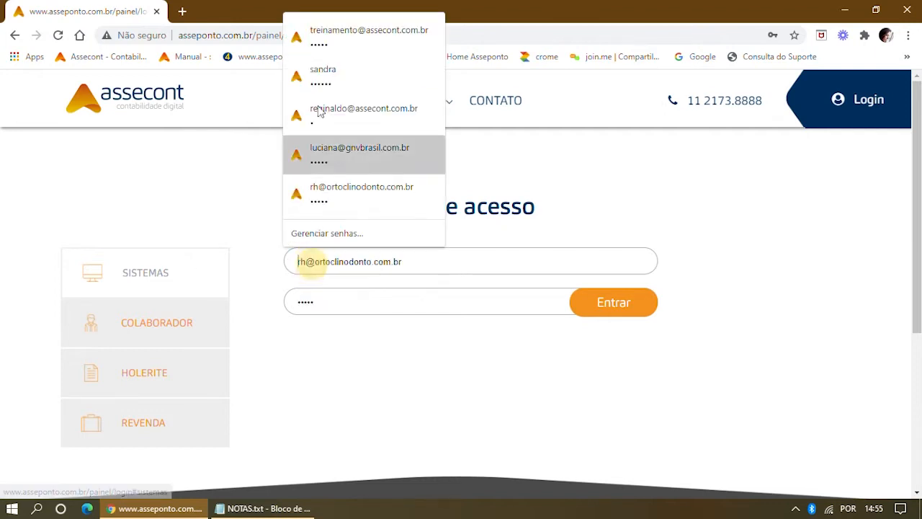
click(329, 36)
click(584, 304)
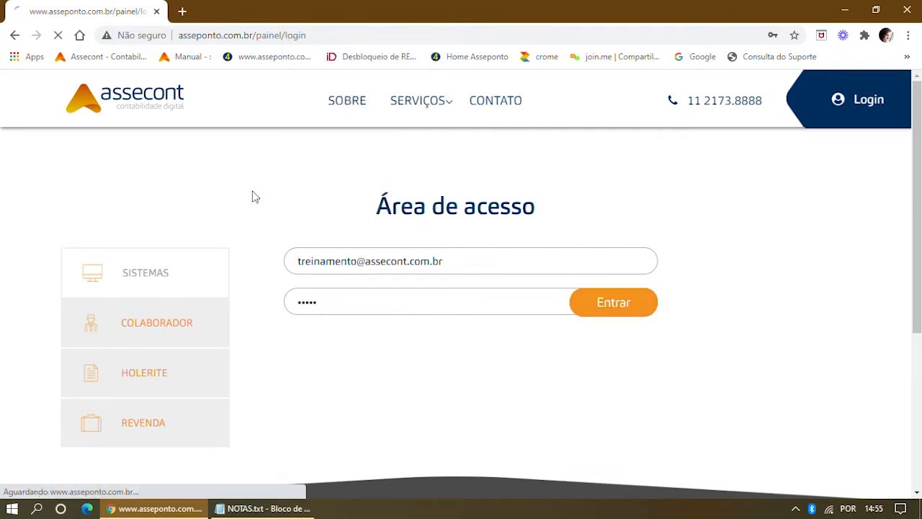
click(168, 396)
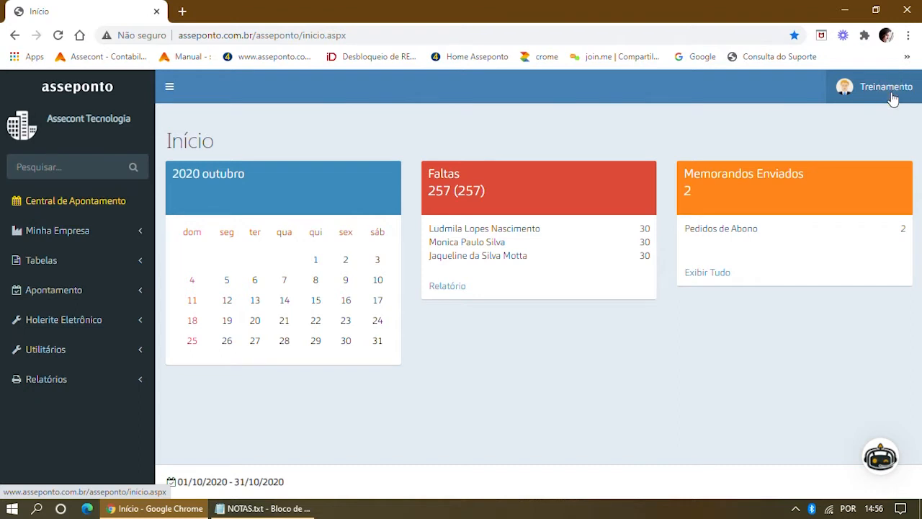
Under Treinamento > Meus Dados, set the suggested new password and save the user data.
click(891, 97)
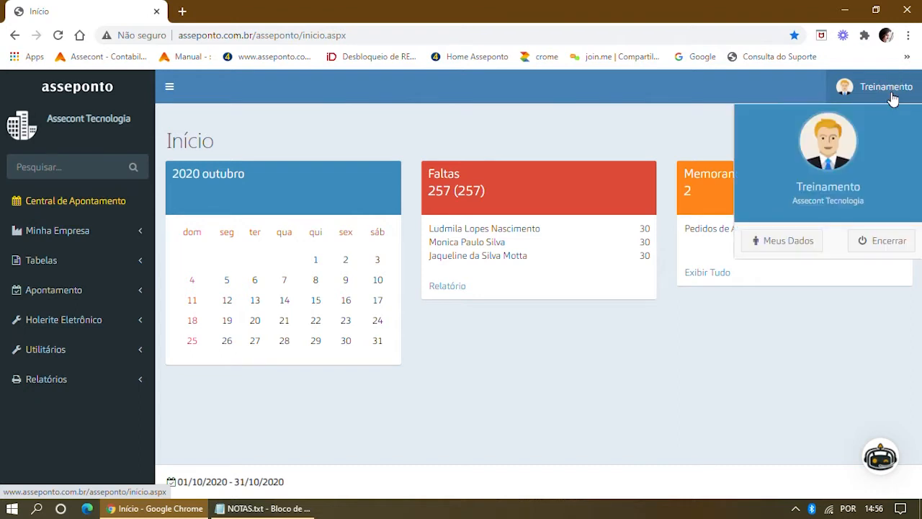
click(798, 239)
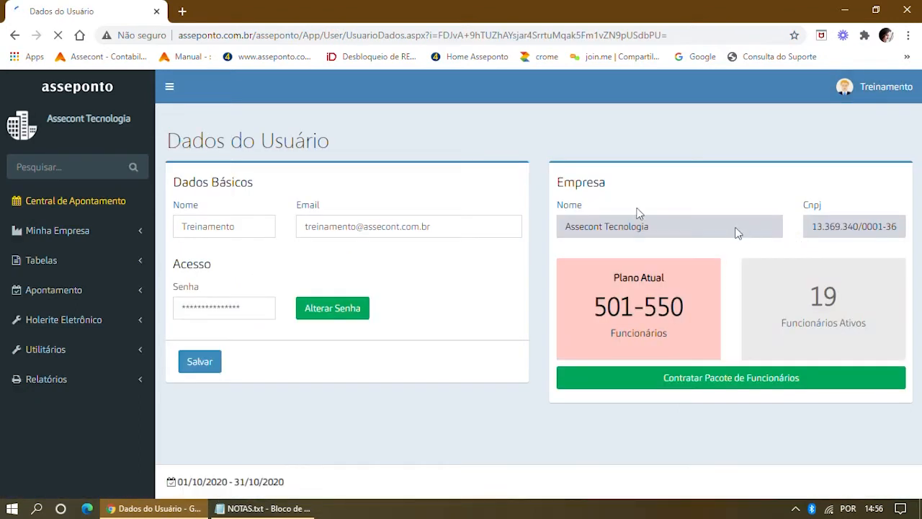
click(330, 309)
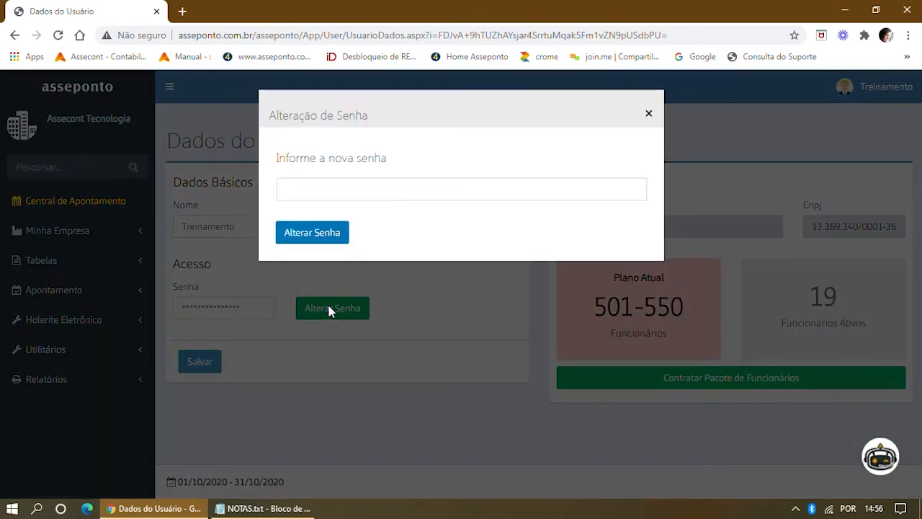
click(336, 191)
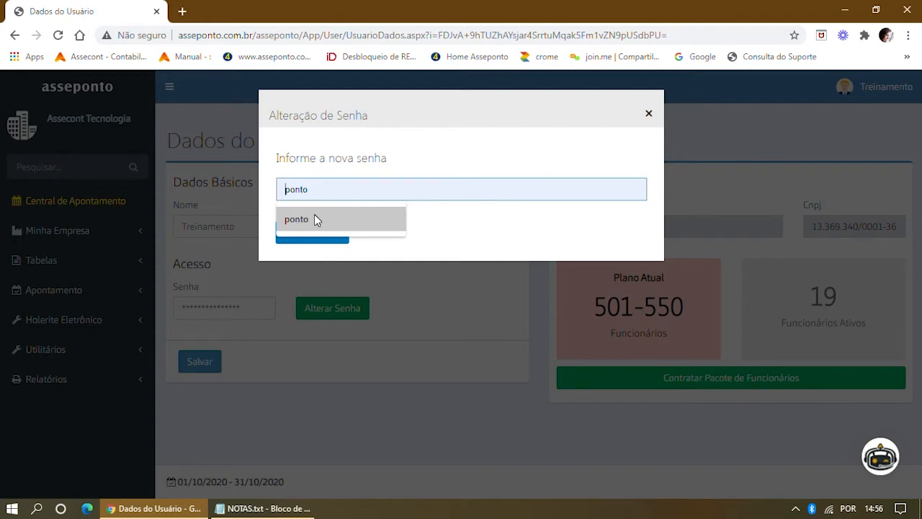
click(314, 216)
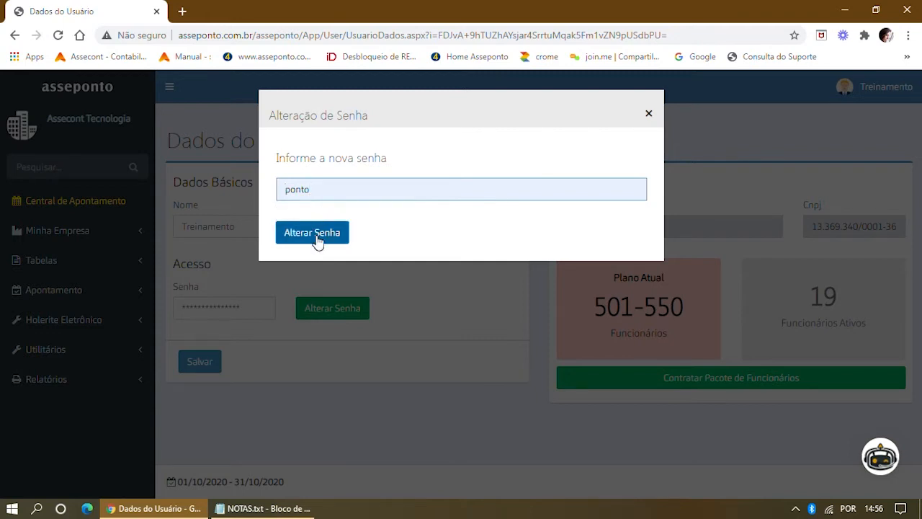
click(317, 240)
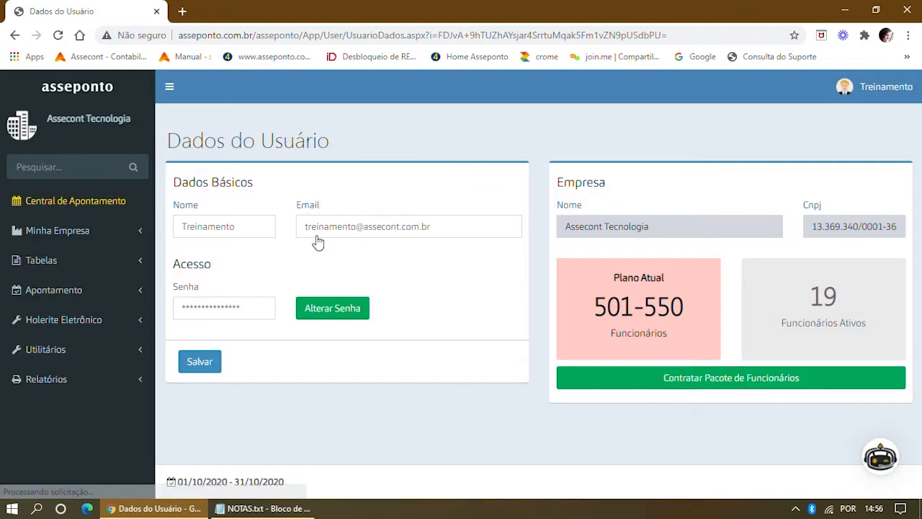
click(195, 365)
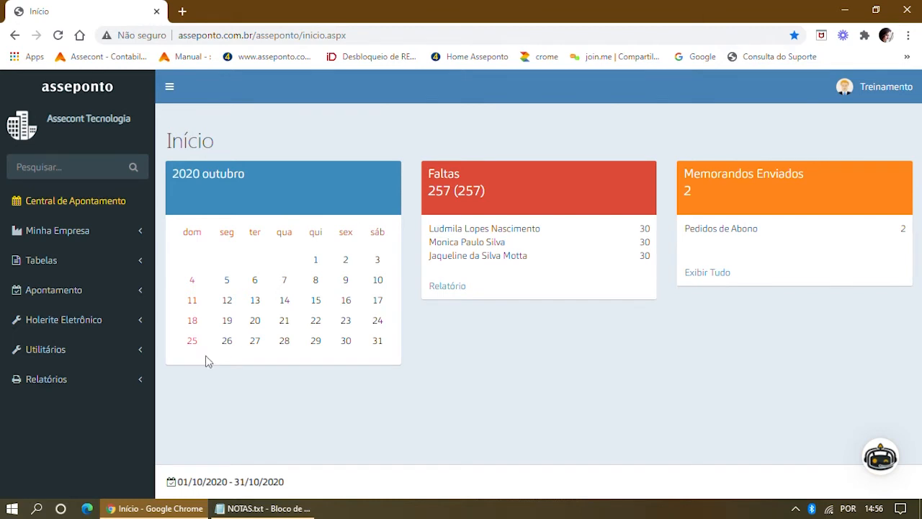
click(886, 87)
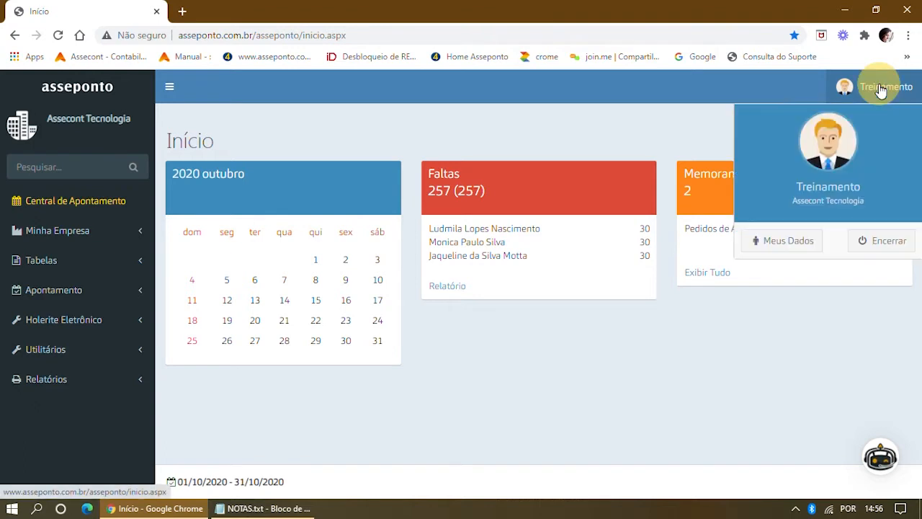
click(769, 240)
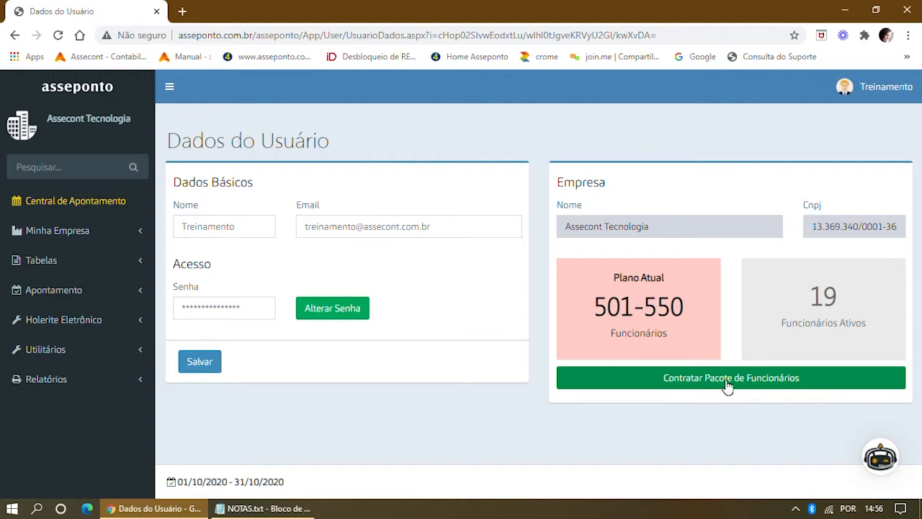
click(727, 387)
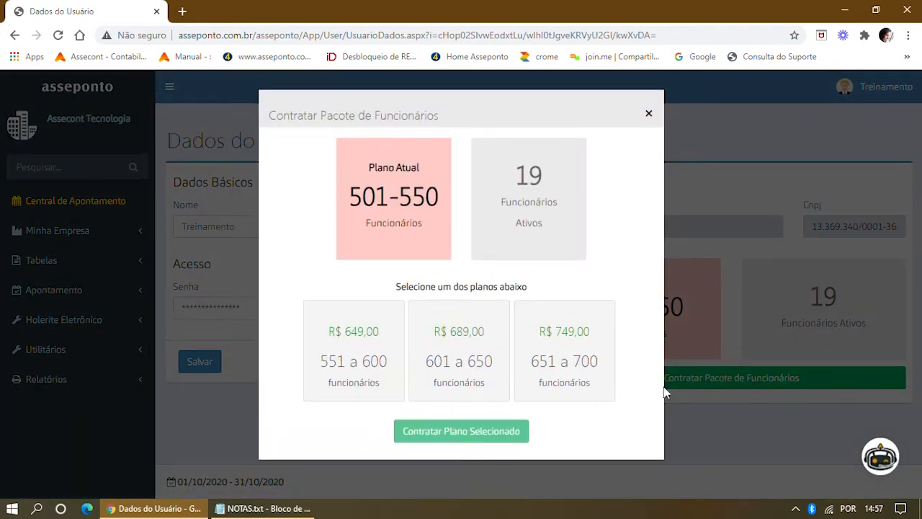
click(355, 376)
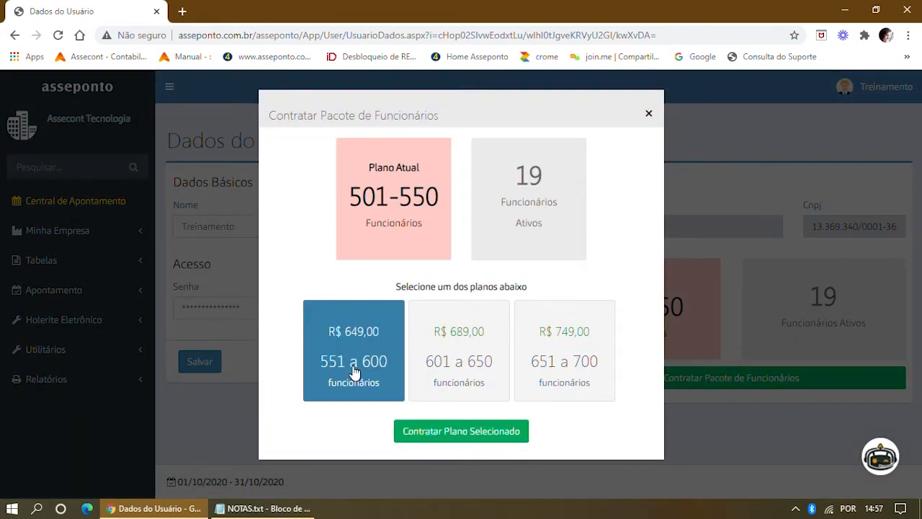
click(433, 435)
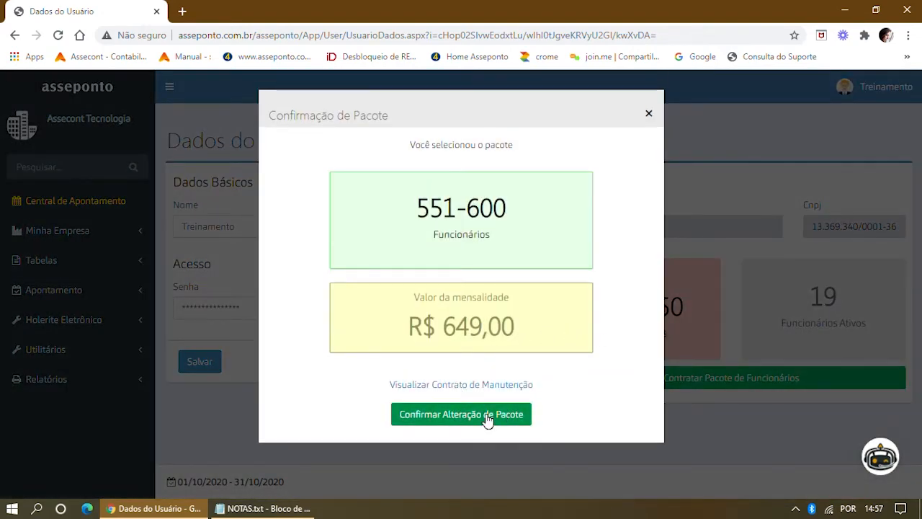
click(649, 115)
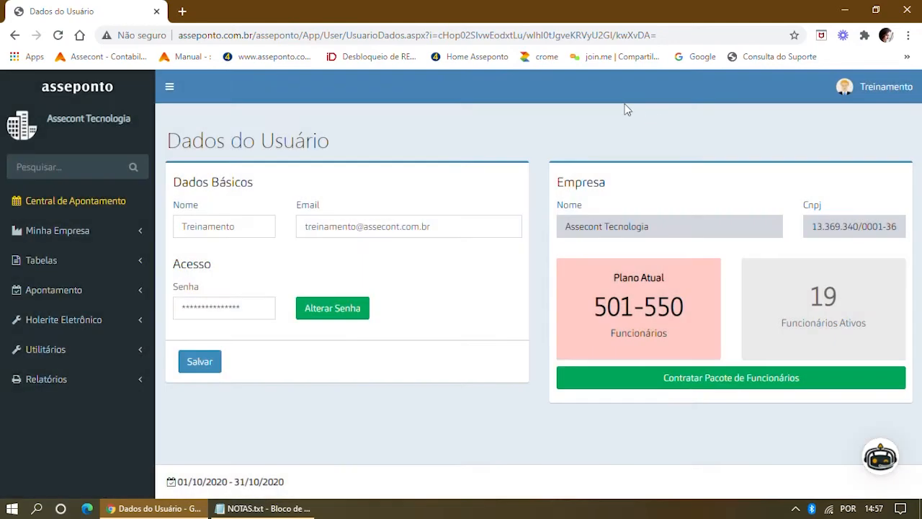
click(87, 92)
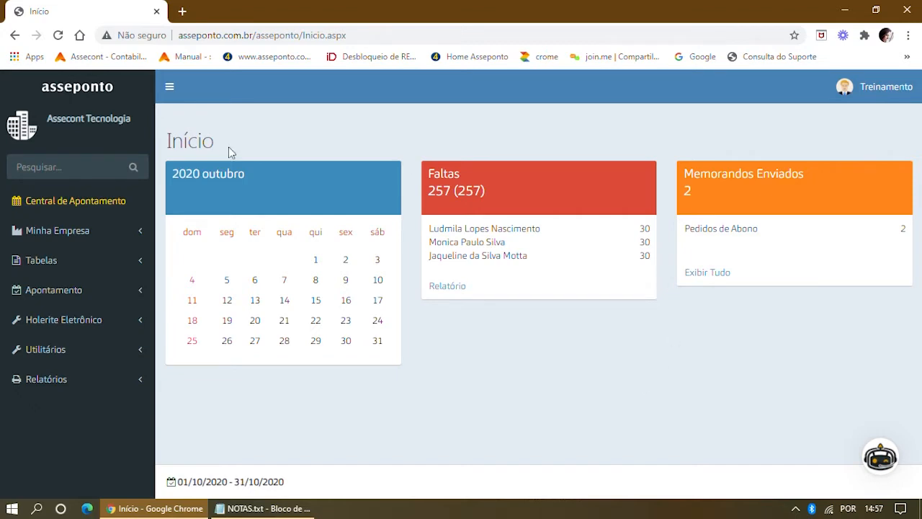
Open the 01/07/2018 - 31/07/2018 period via Apontamento > Abrir and review Memorandos Enviados.
click(64, 292)
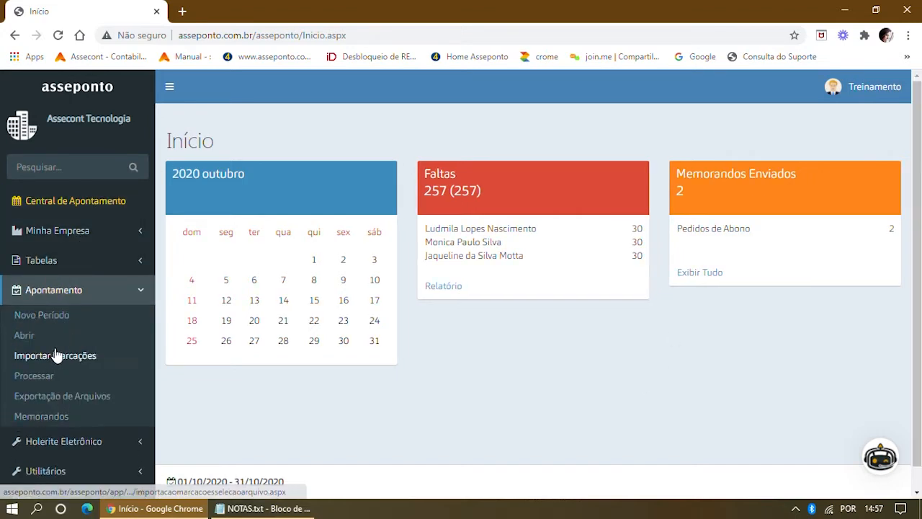
click(24, 335)
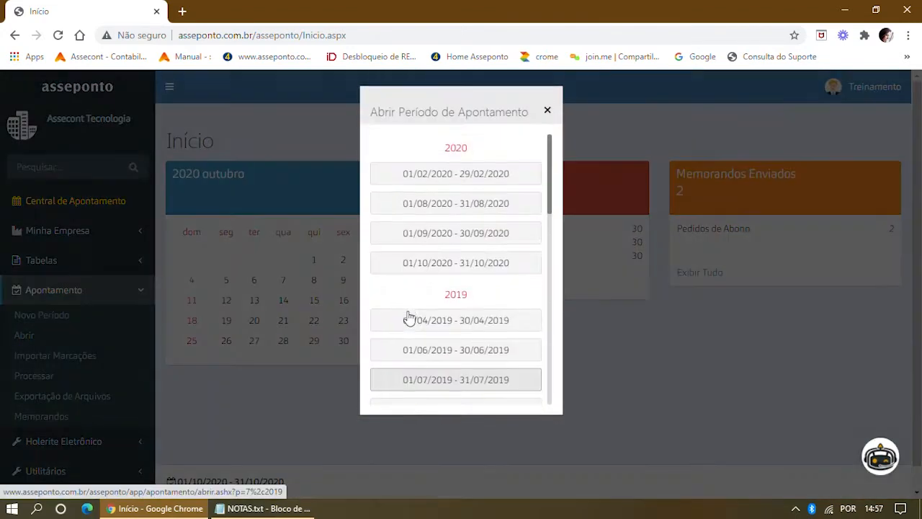
scroll(471, 286, down, 5)
scroll(471, 285, down, 2)
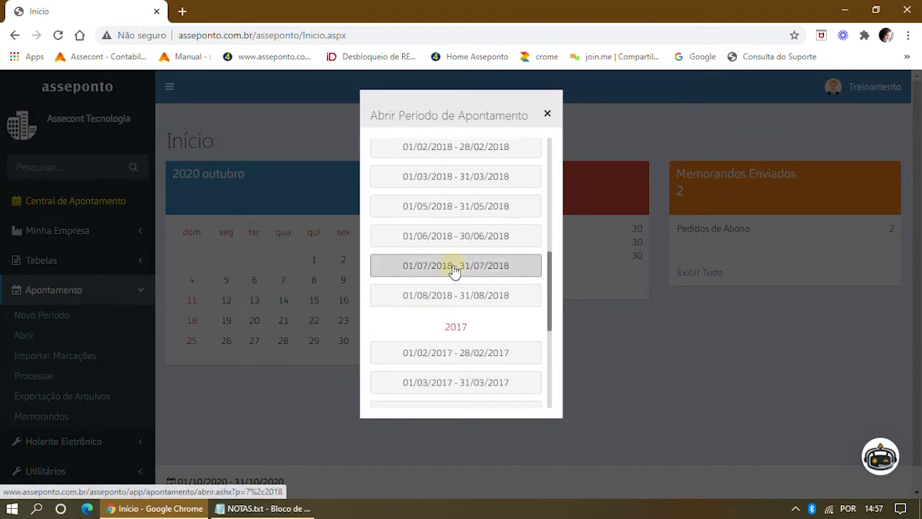
click(454, 272)
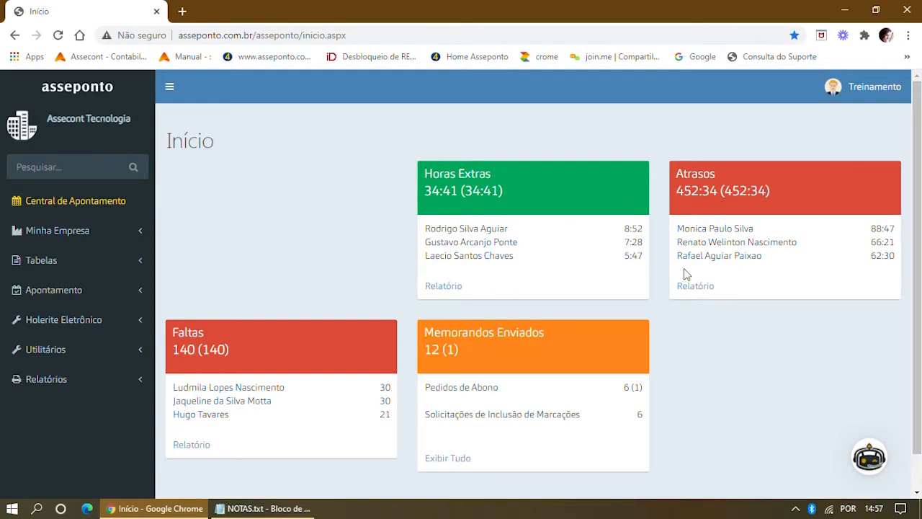
scroll(699, 278, down, 1)
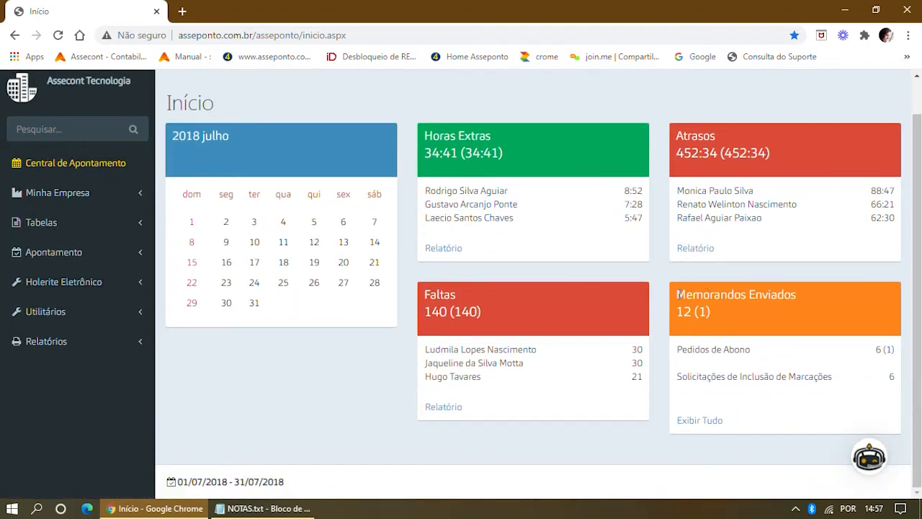
drag(677, 294, 817, 296)
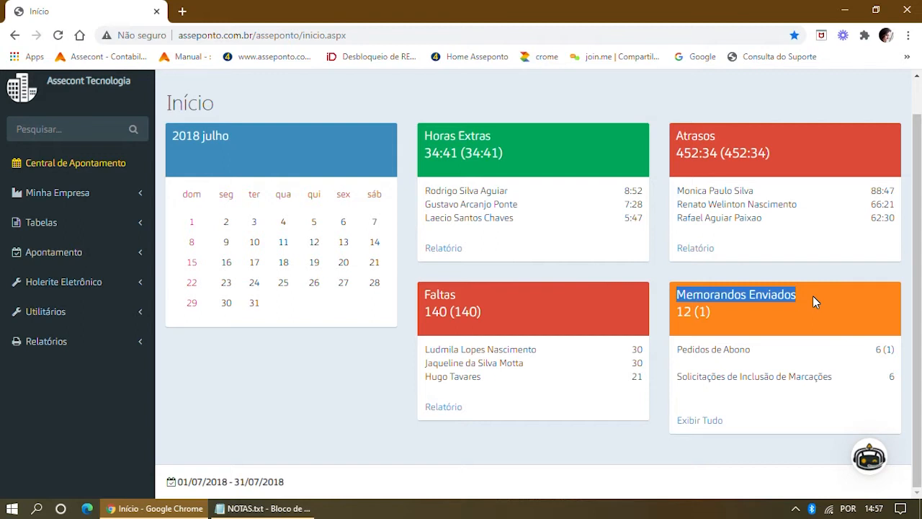
Show all sent memos and review the 30/07/2018 request with reason 'Estava de atestado'.
click(707, 423)
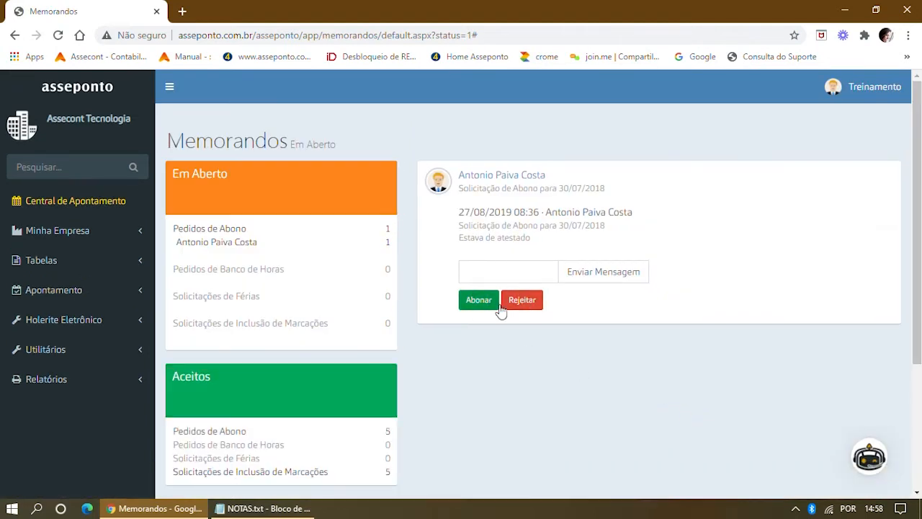
click(458, 226)
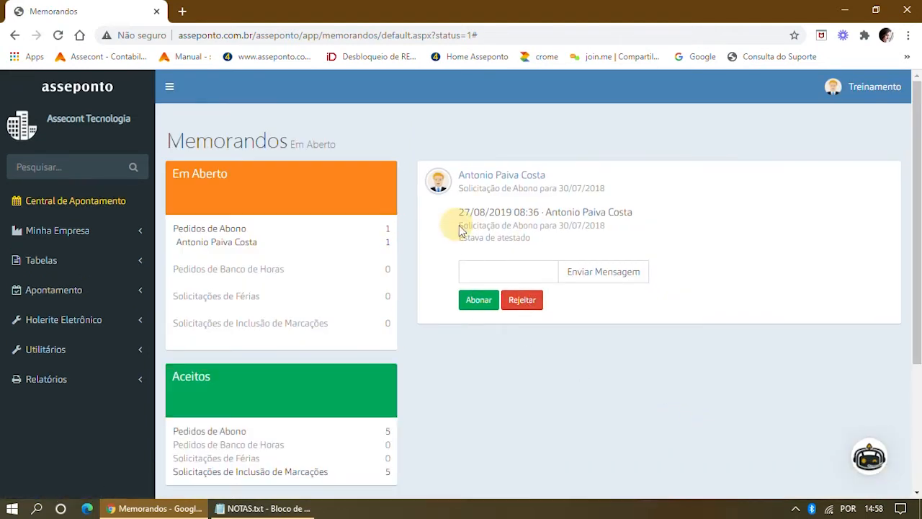
drag(459, 229, 627, 228)
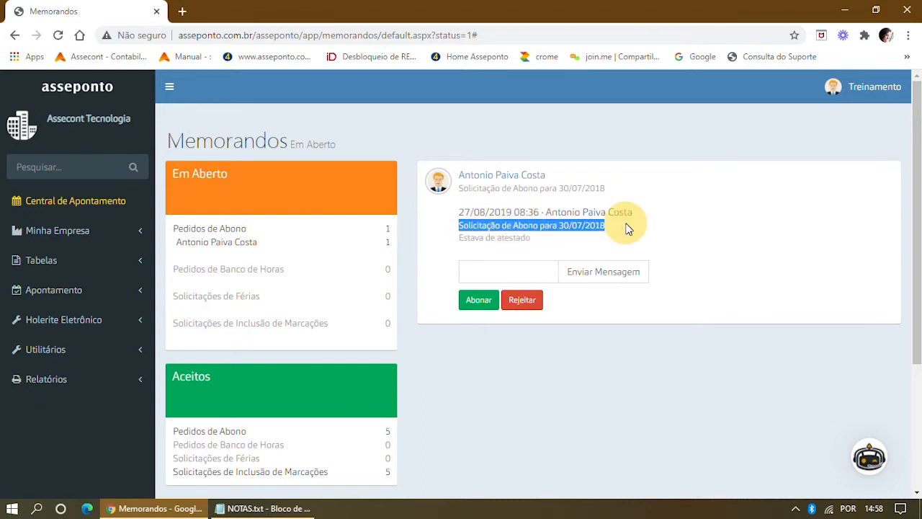
drag(546, 240, 455, 242)
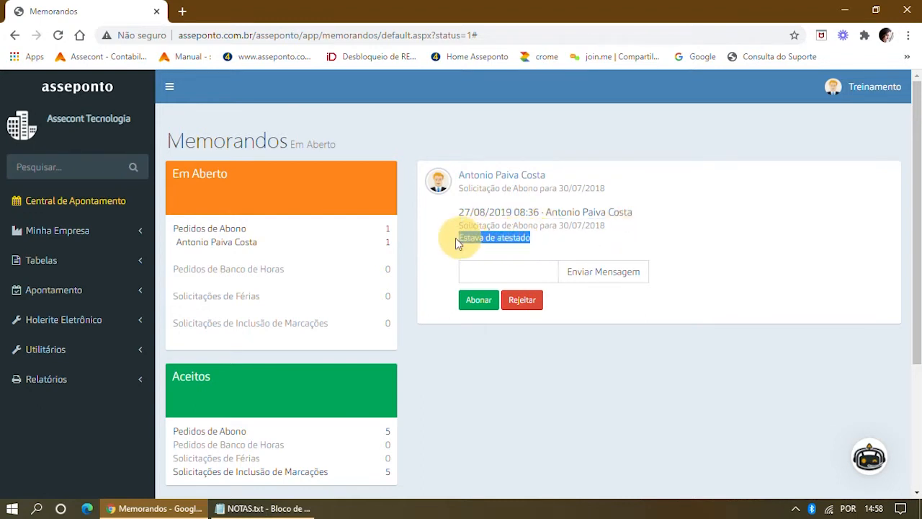
Approve the request, justifying the 8:00 deduction with reason ATESTADO MÉDICO.
click(477, 303)
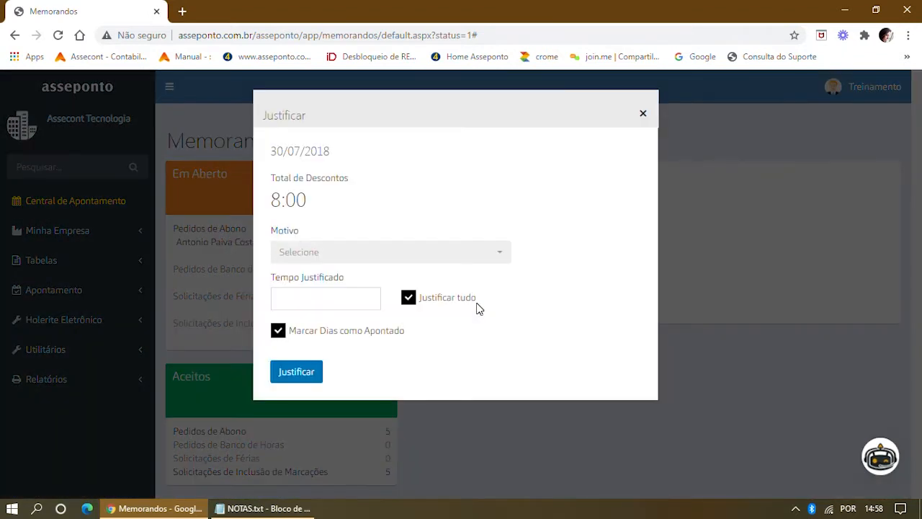
drag(321, 196, 259, 200)
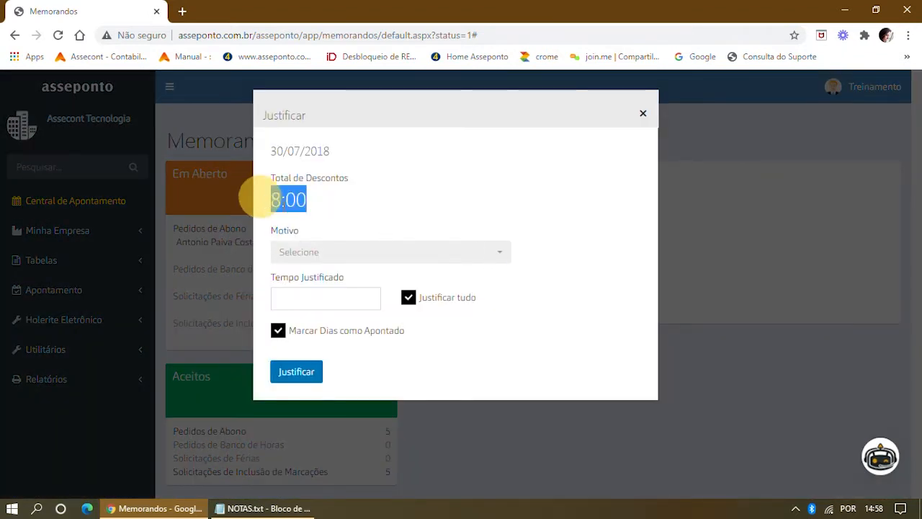
click(499, 259)
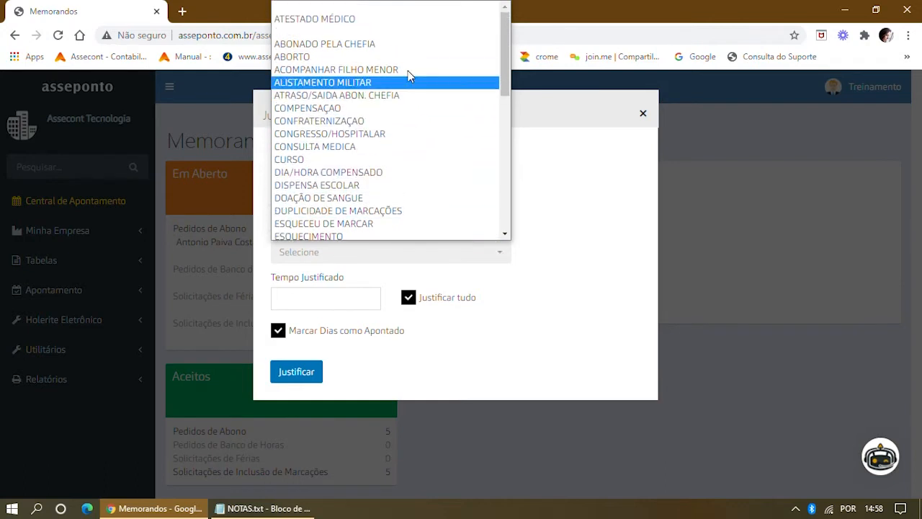
click(362, 21)
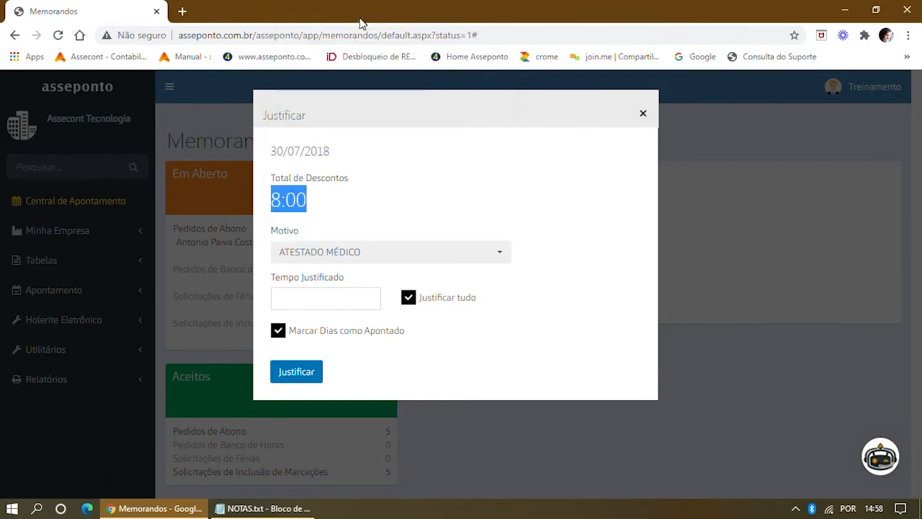
click(303, 376)
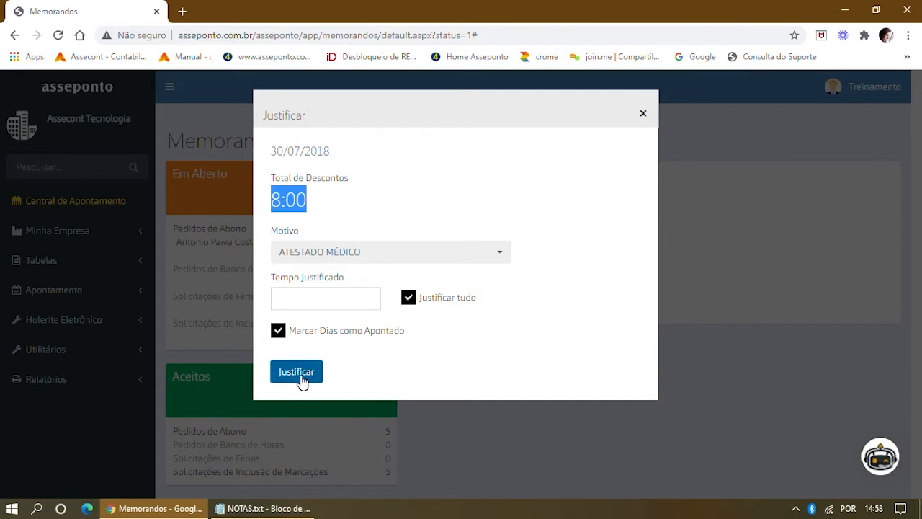
click(301, 380)
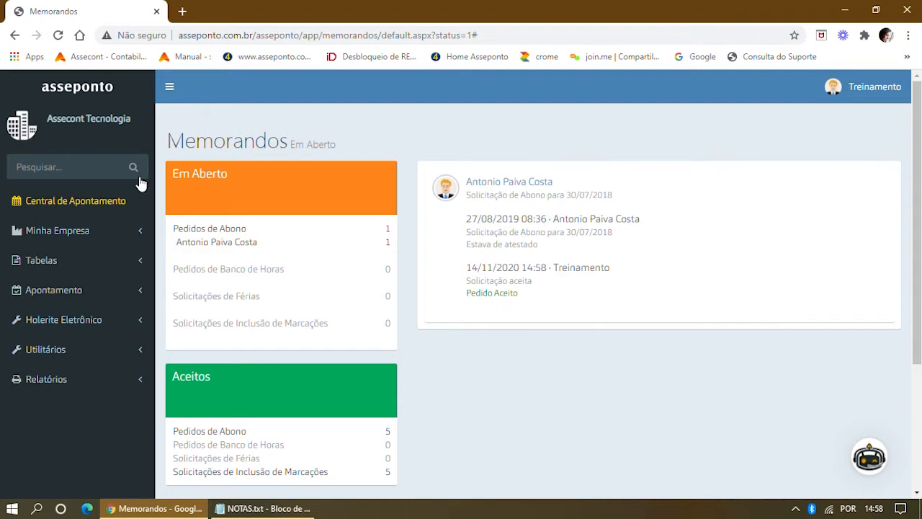
Return to Início via the asseponto logo, where July 2018 Faltas now reads 139.
click(63, 96)
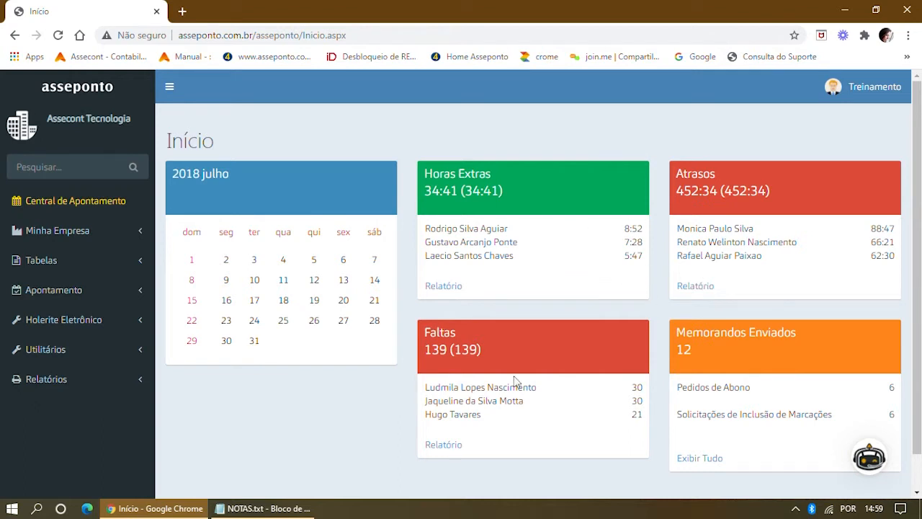
click(436, 290)
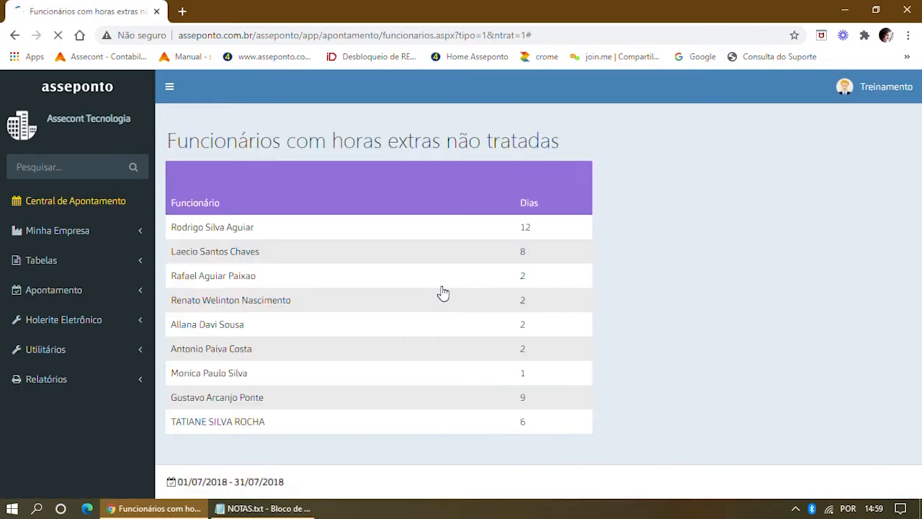
drag(326, 141, 610, 144)
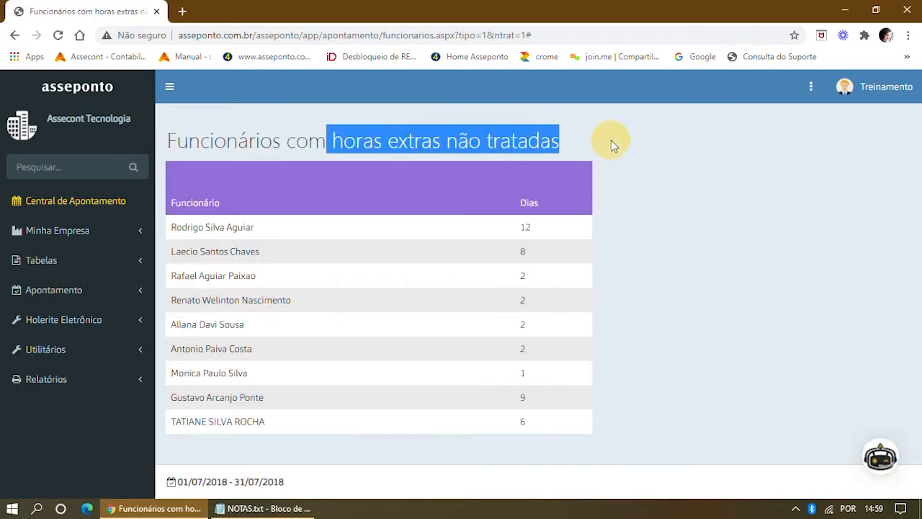
click(216, 231)
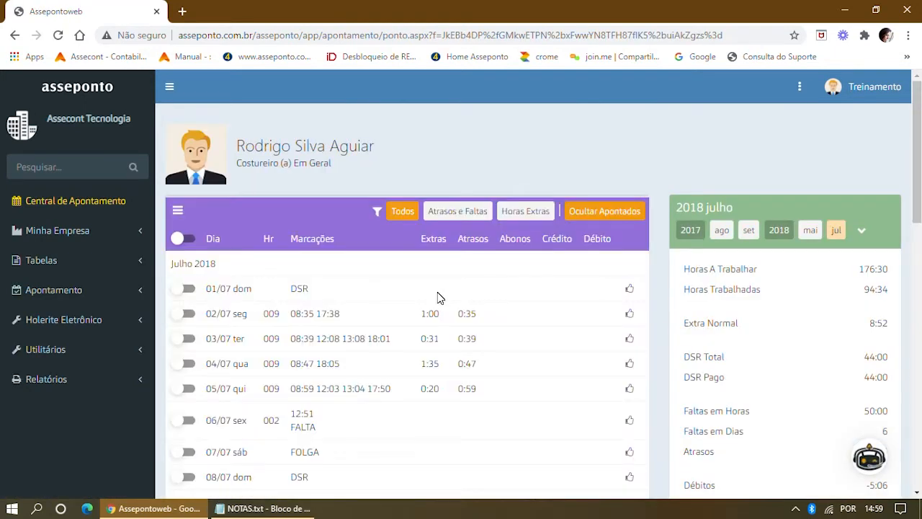
drag(420, 337, 443, 346)
double_click(431, 363)
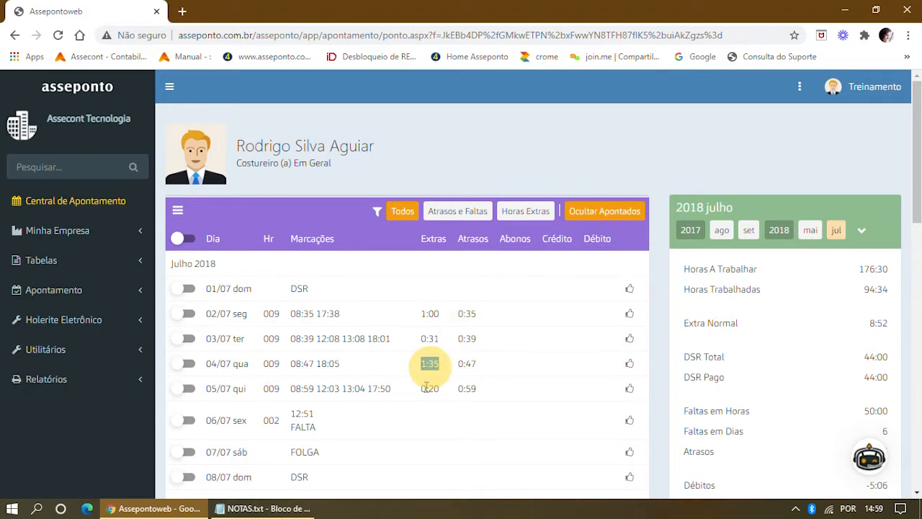
double_click(427, 388)
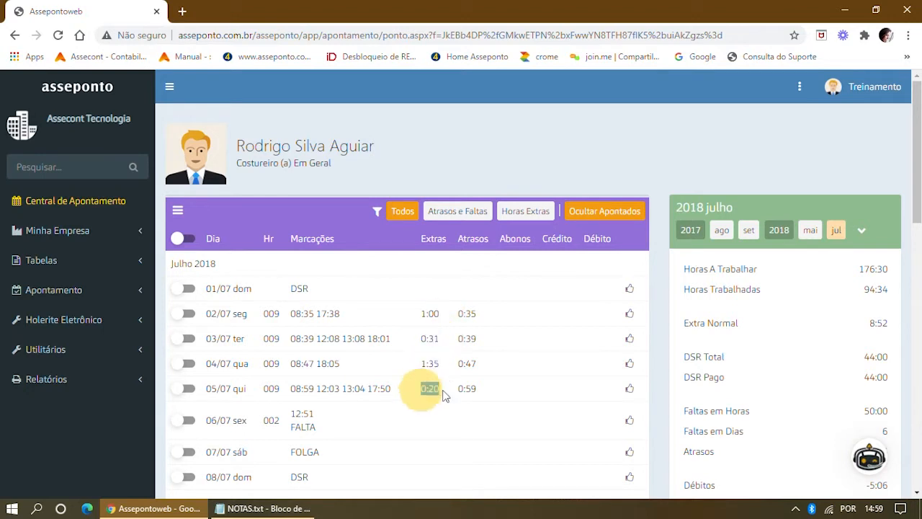
click(106, 88)
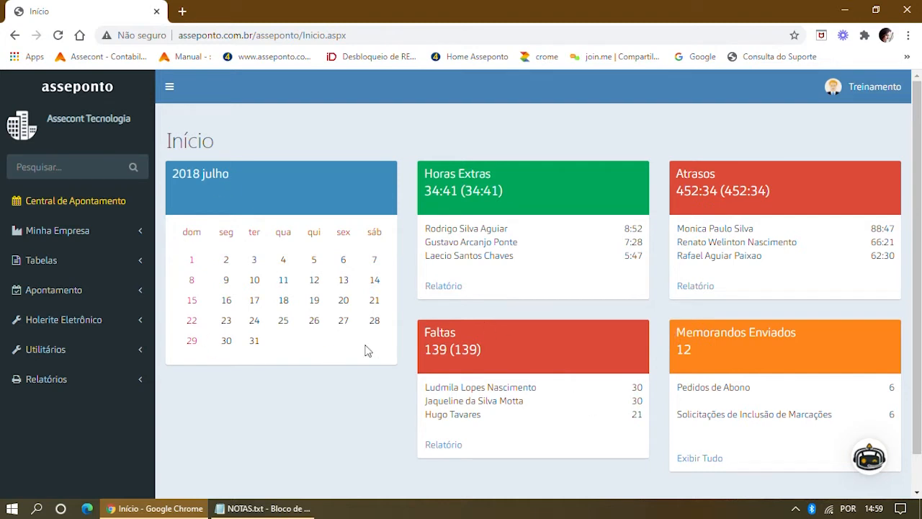
Open the Central de Apontamento day view for 24/07/2018 from the calendar.
click(253, 323)
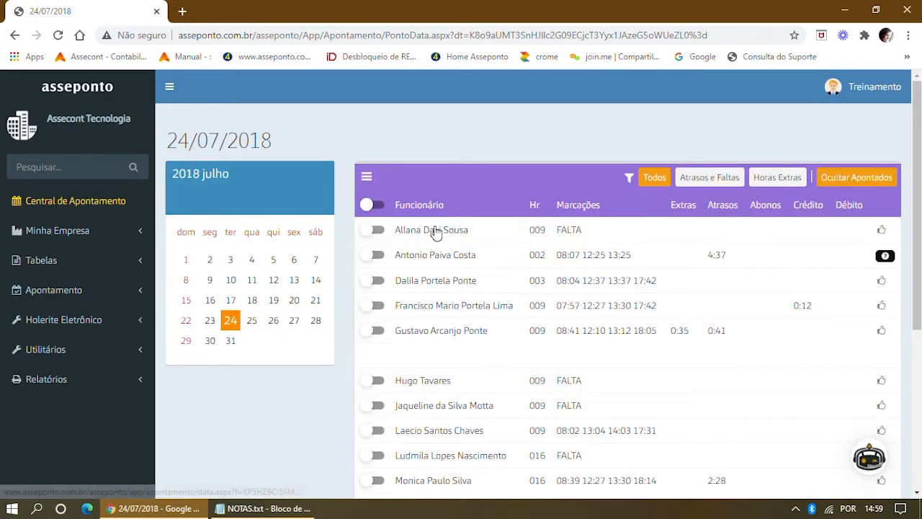
scroll(435, 234, down, 3)
scroll(494, 227, up, 3)
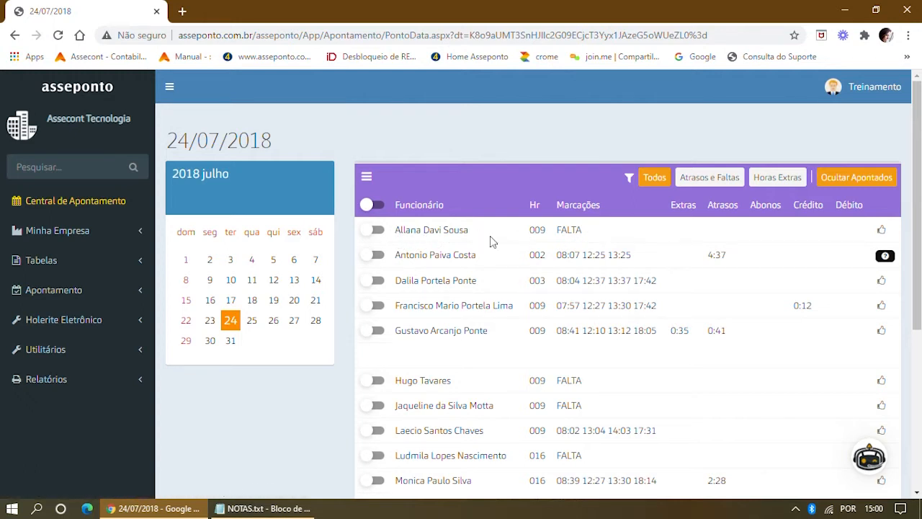
Mark an absent employee, try Justificar and cancel it, then mark another absent employee instead.
click(377, 230)
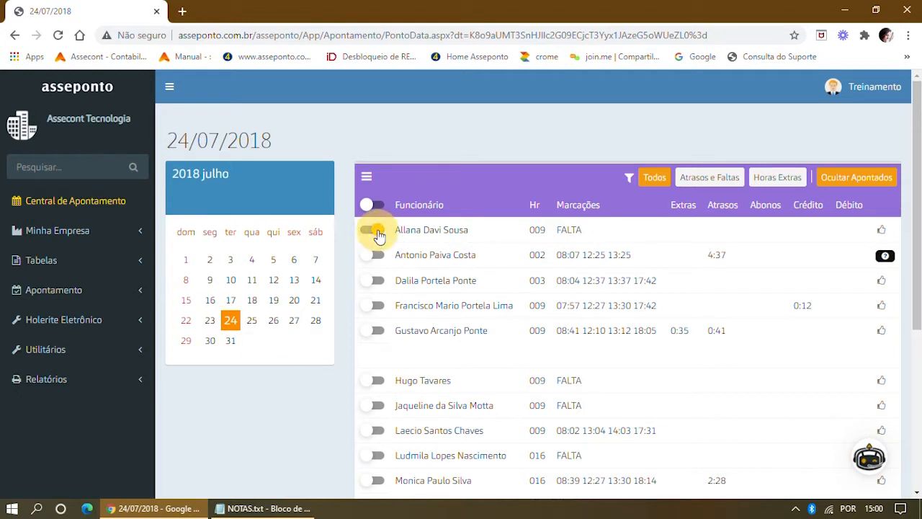
click(368, 178)
click(376, 202)
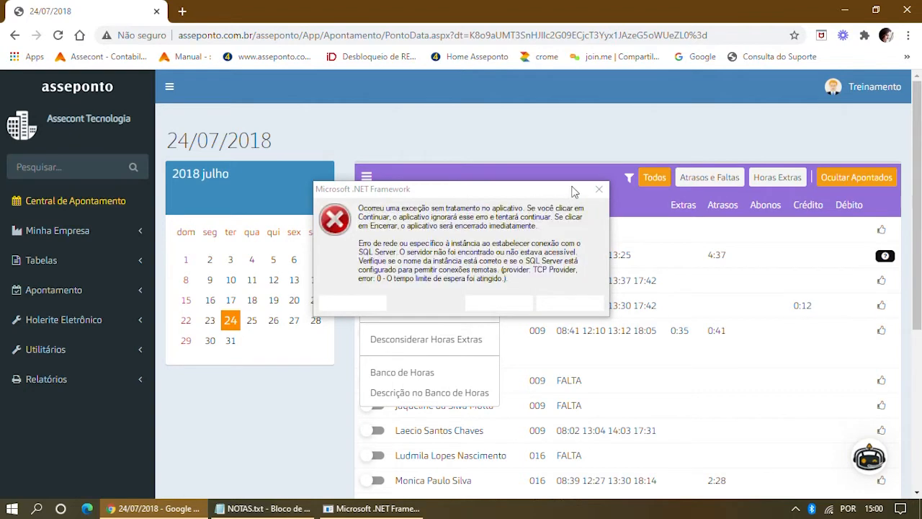
click(597, 191)
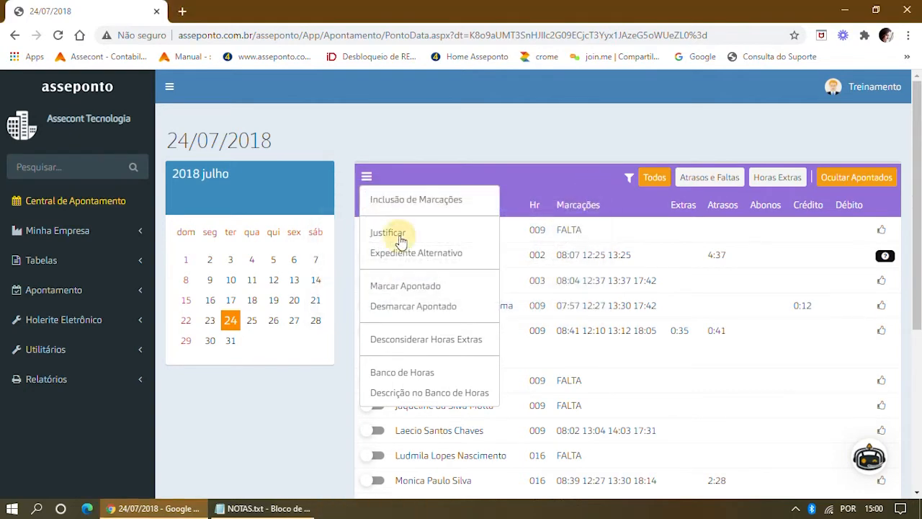
click(401, 237)
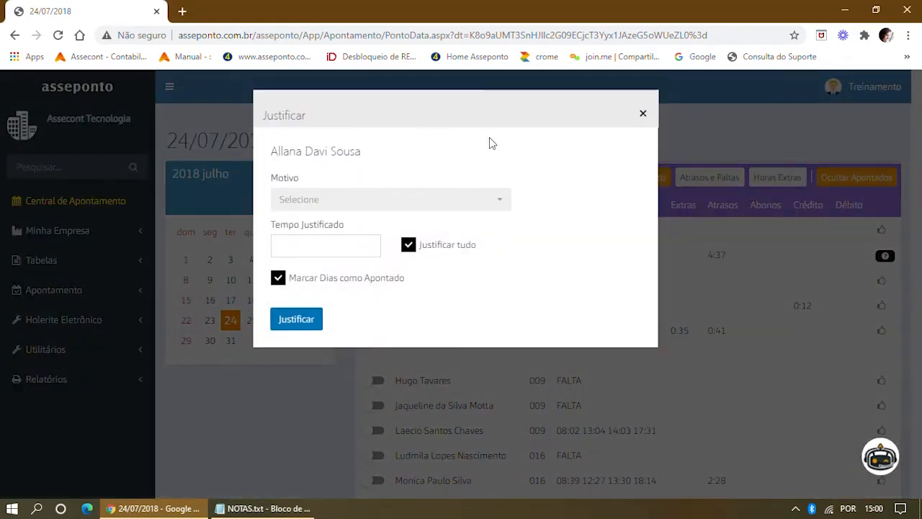
click(498, 202)
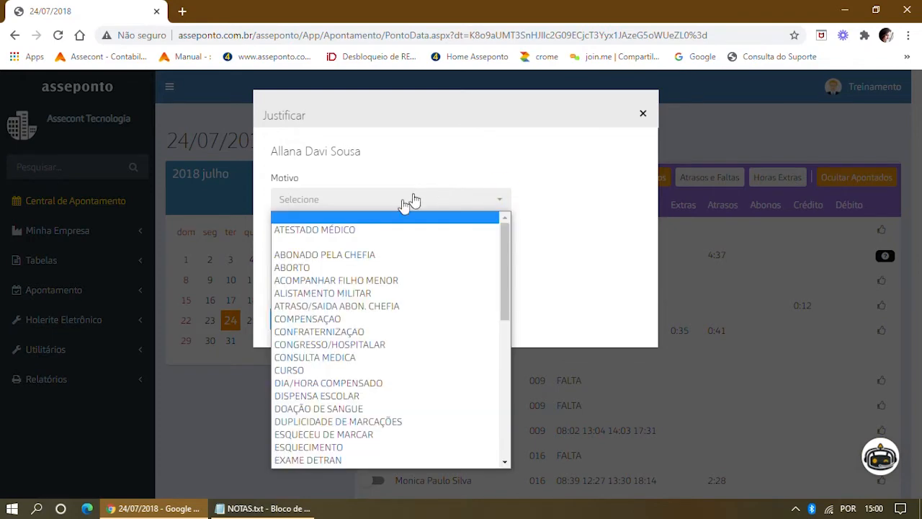
click(647, 117)
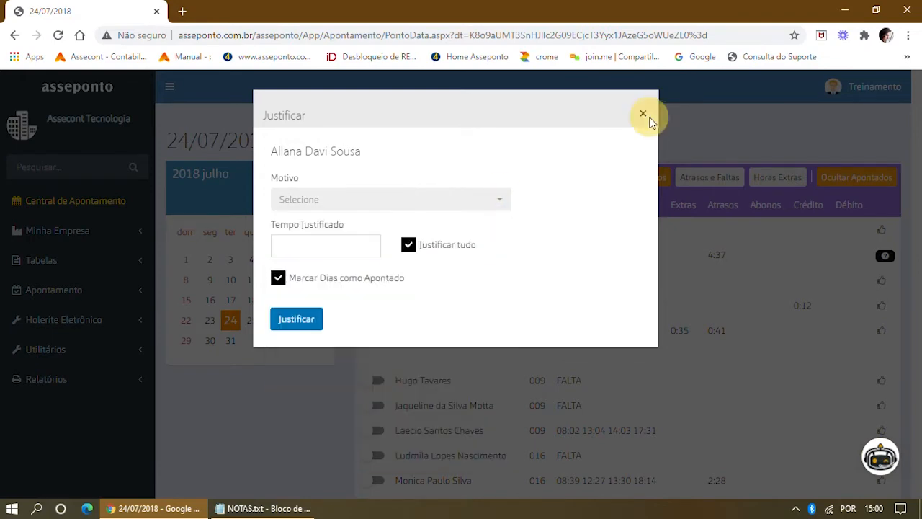
click(643, 115)
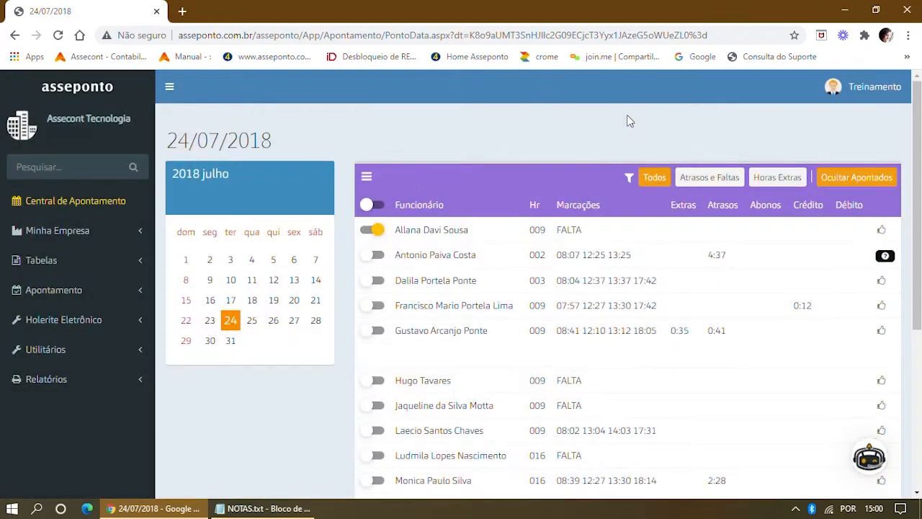
click(368, 229)
click(373, 380)
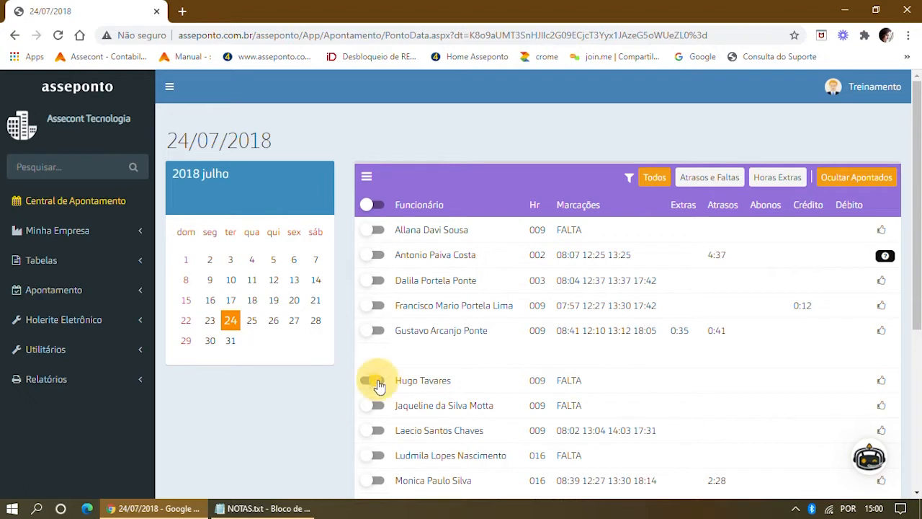
click(366, 177)
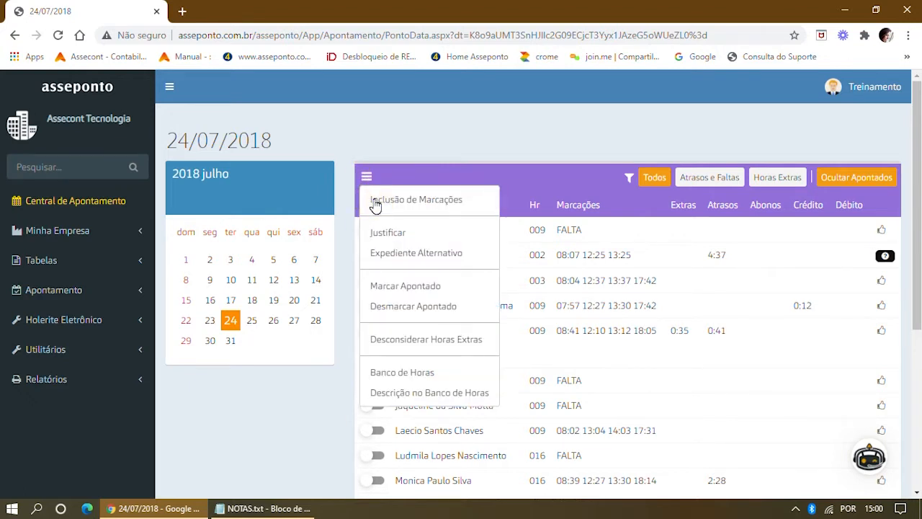
In Inclusão de Marcações, enter Entrada 08:00, Intervalo 12:00 and 13:00, and Saída 17:30.
click(374, 202)
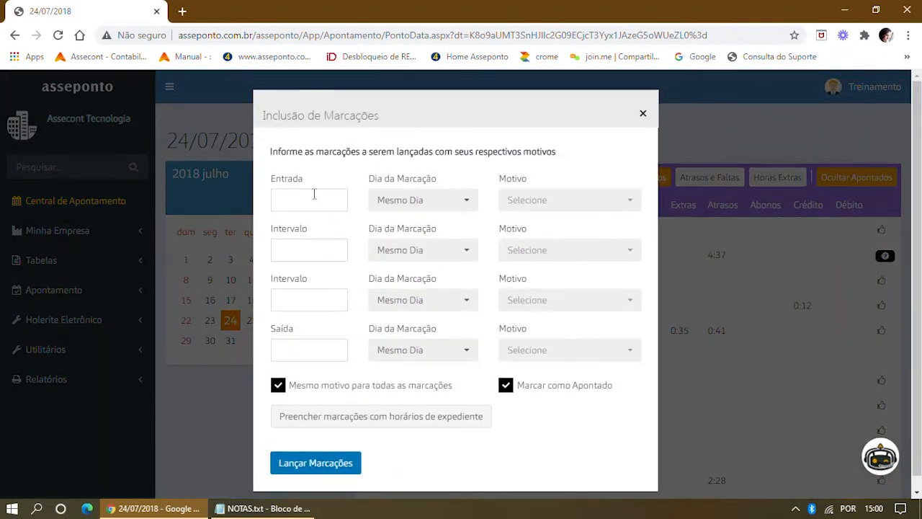
click(314, 194)
click(314, 228)
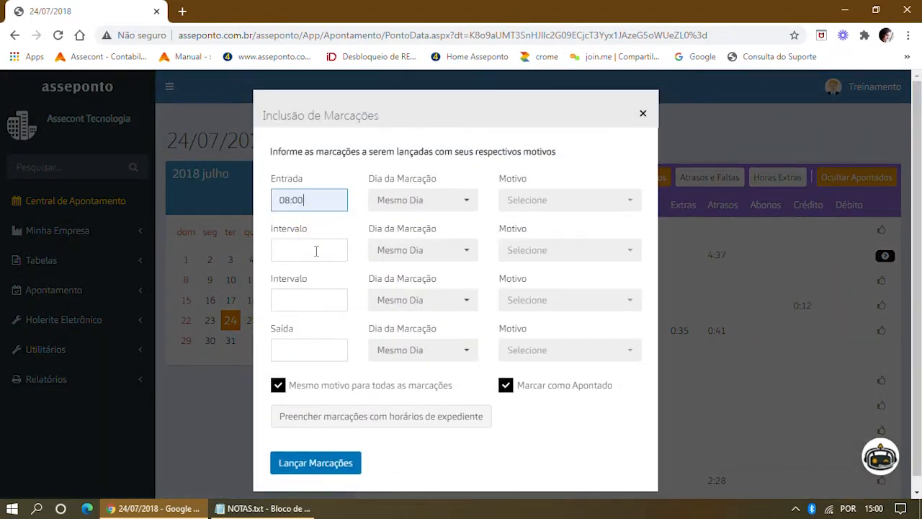
click(314, 251)
click(314, 282)
click(311, 292)
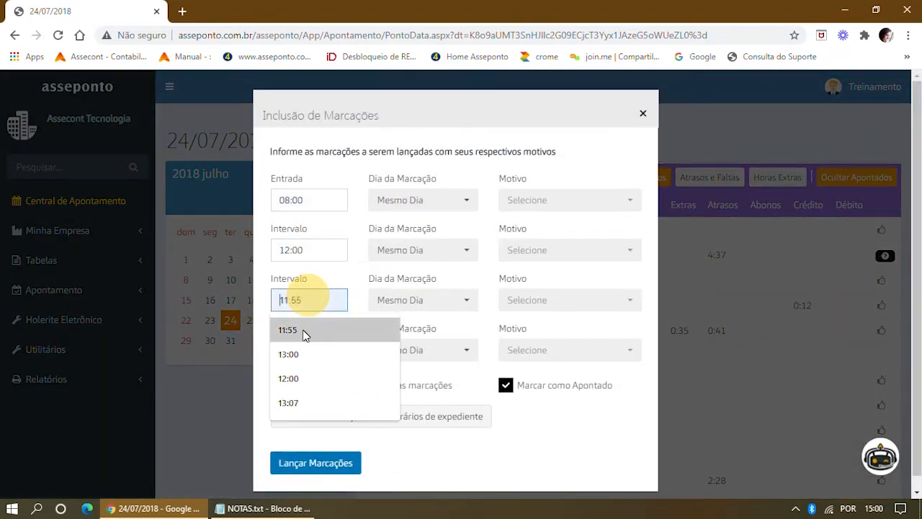
click(308, 352)
click(313, 350)
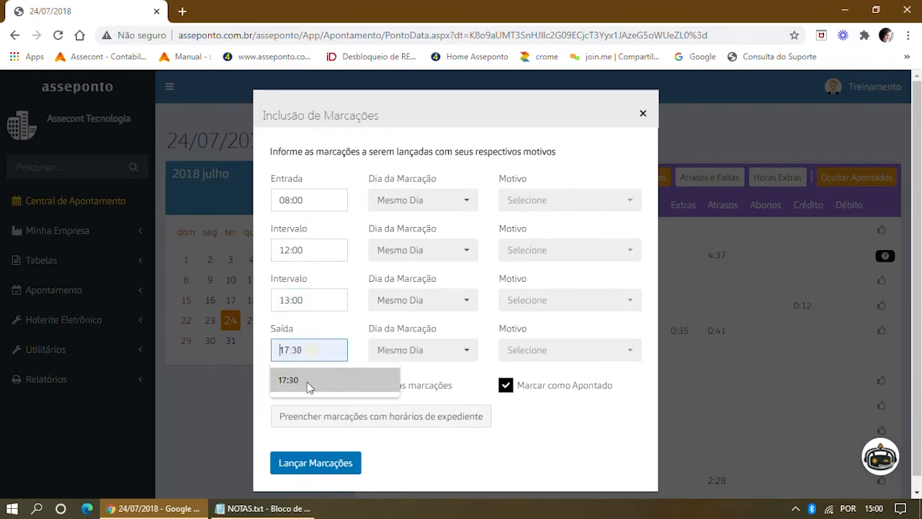
click(307, 382)
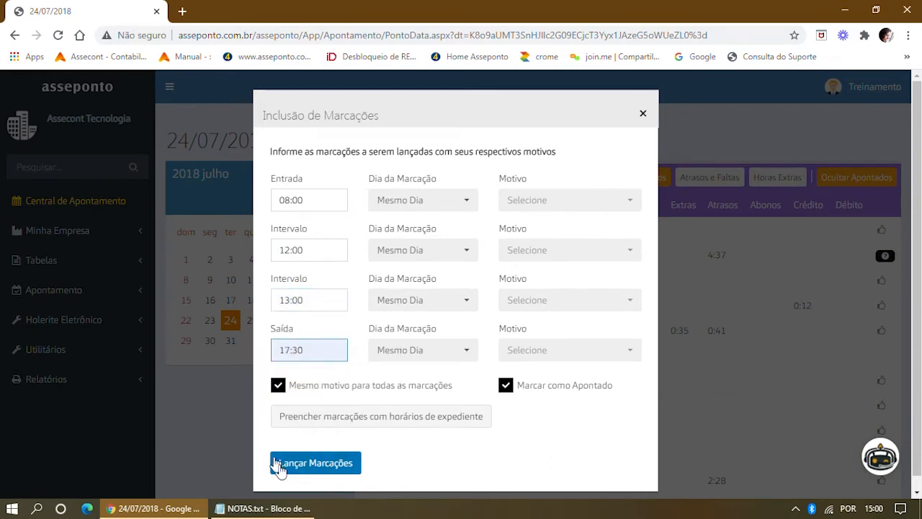
click(312, 463)
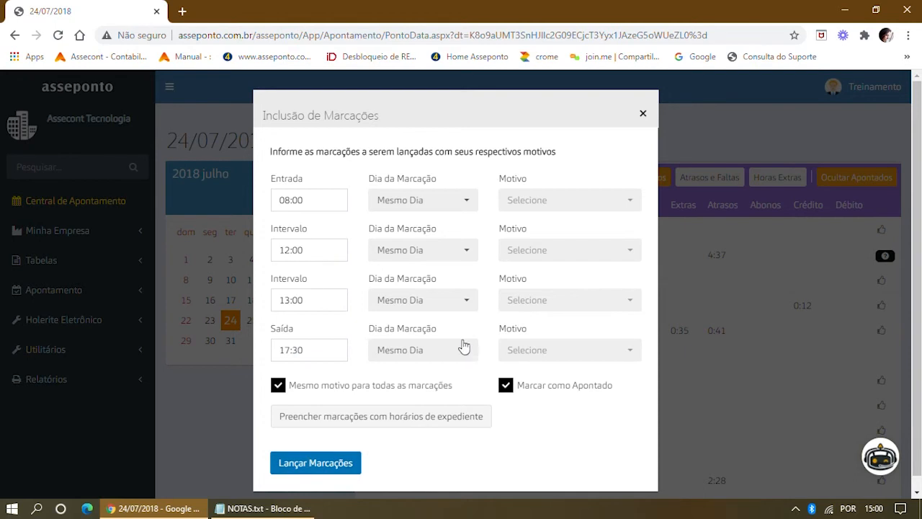
Set OMISSAO DE MARCAÇÃO as the reason for all four punches and launch them.
click(629, 202)
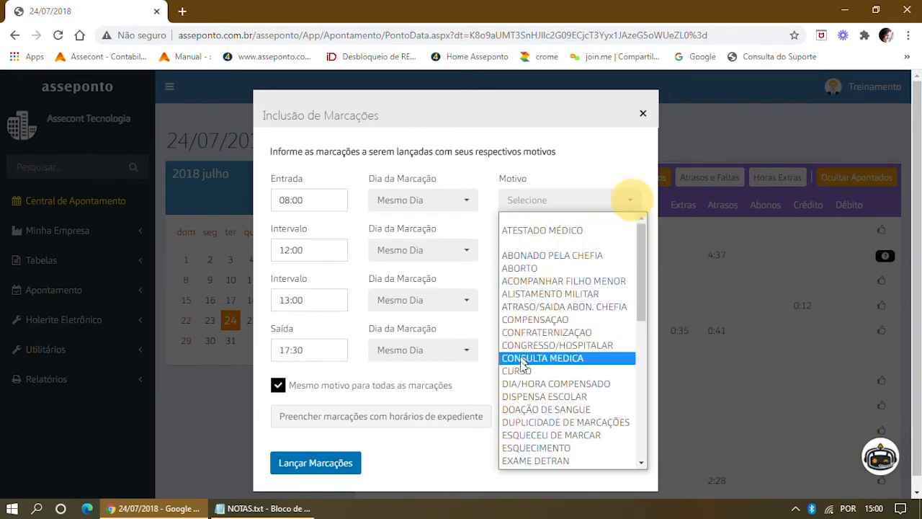
scroll(545, 373, down, 4)
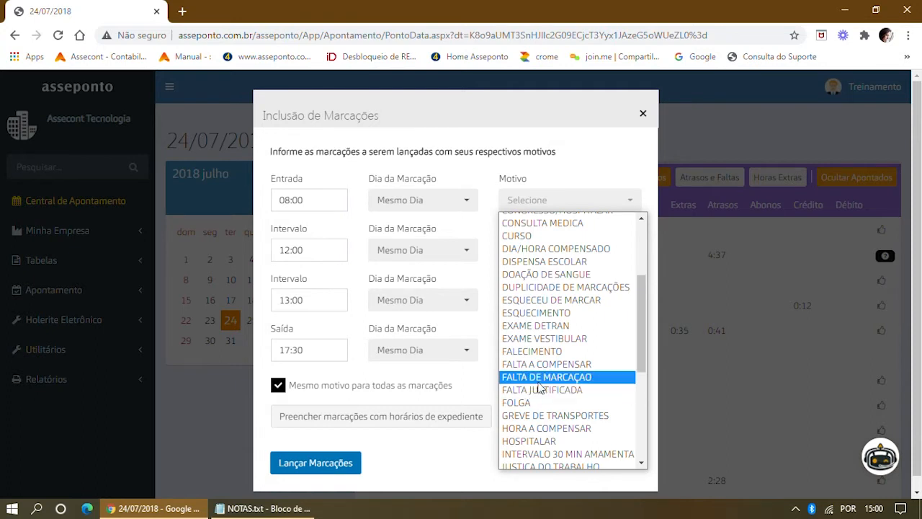
scroll(537, 388, down, 7)
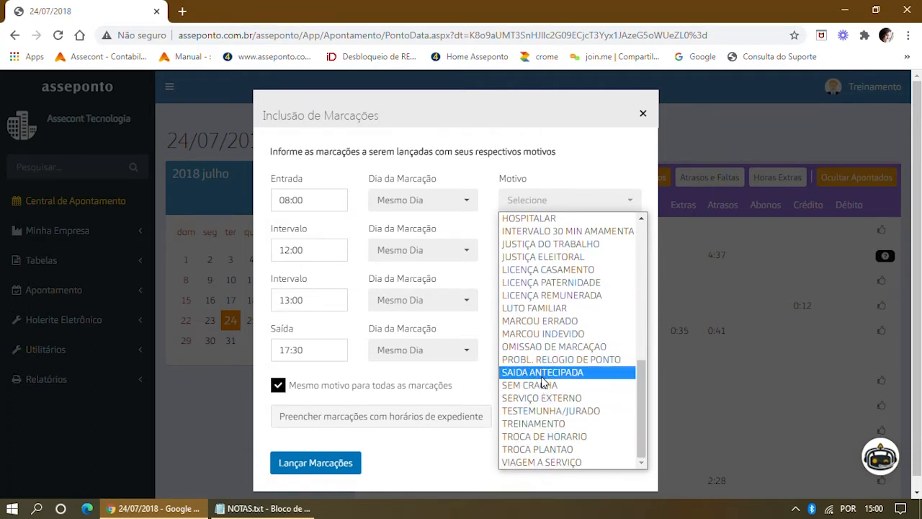
click(540, 348)
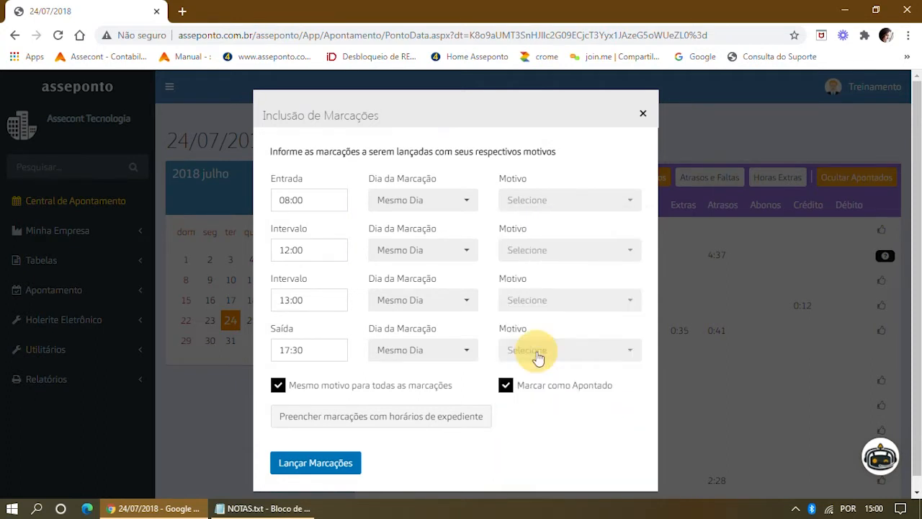
click(311, 469)
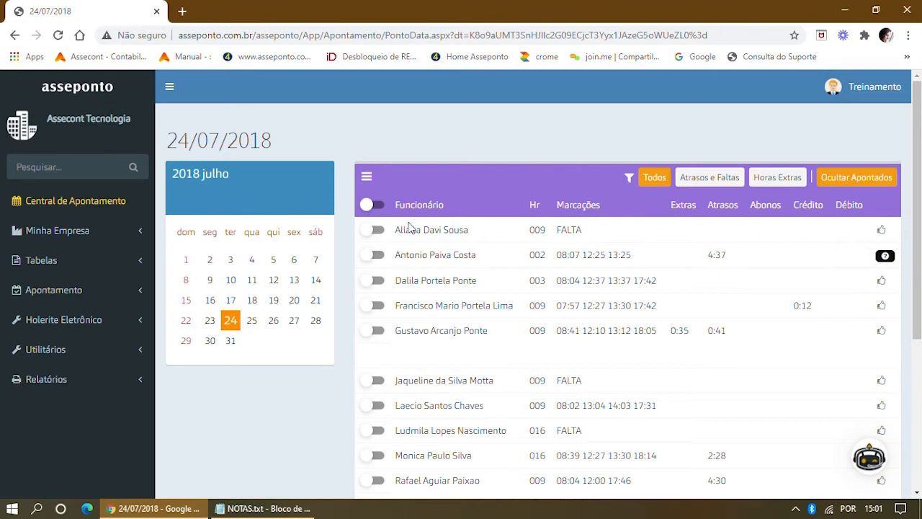
Review the 25/07 and 24/07 timecards, then go back to Início, where Faltas now reads 138.
scroll(425, 238, down, 3)
scroll(429, 239, up, 3)
click(252, 323)
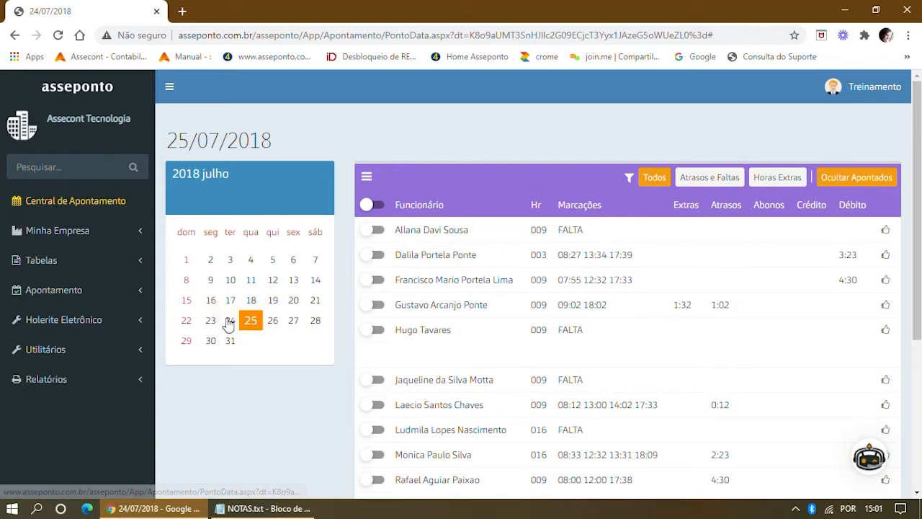
click(230, 325)
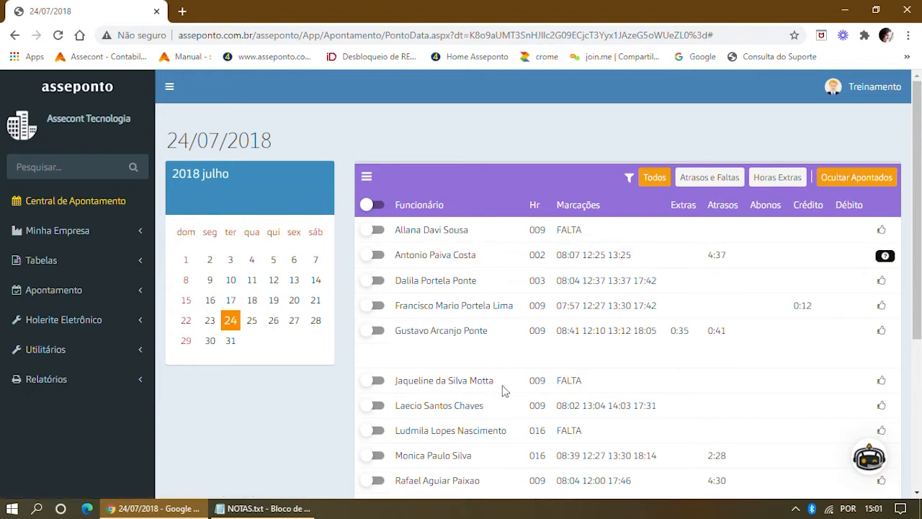
scroll(574, 301, down, 4)
scroll(555, 324, up, 4)
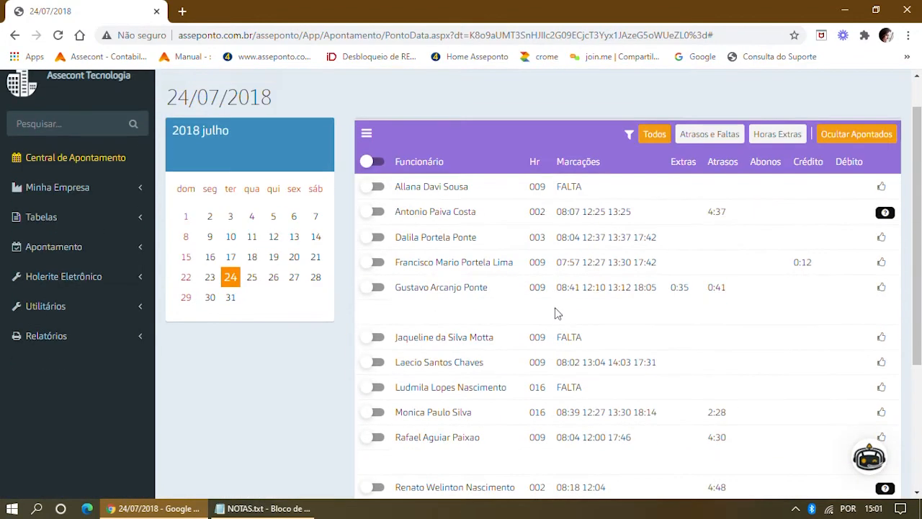
scroll(50, 94, up, 1)
click(67, 94)
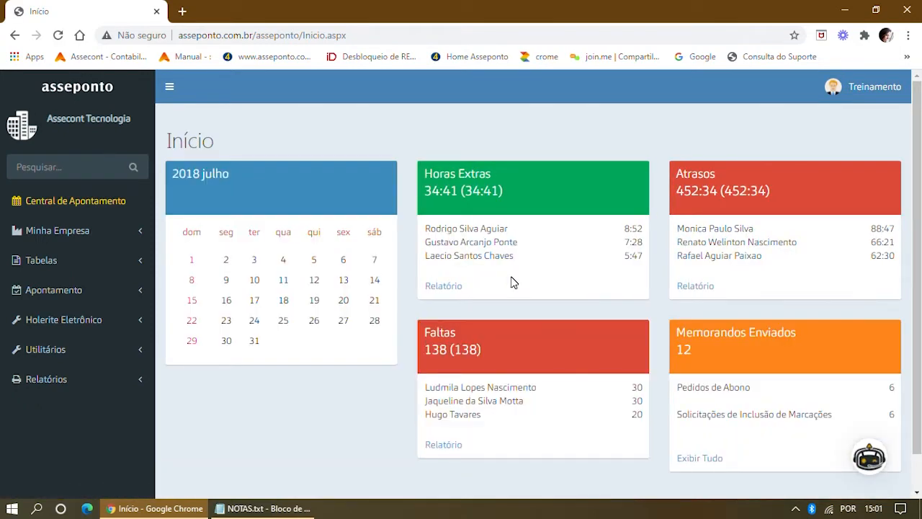
Create a new timekeeping period with start date 01/08/2018.
click(66, 297)
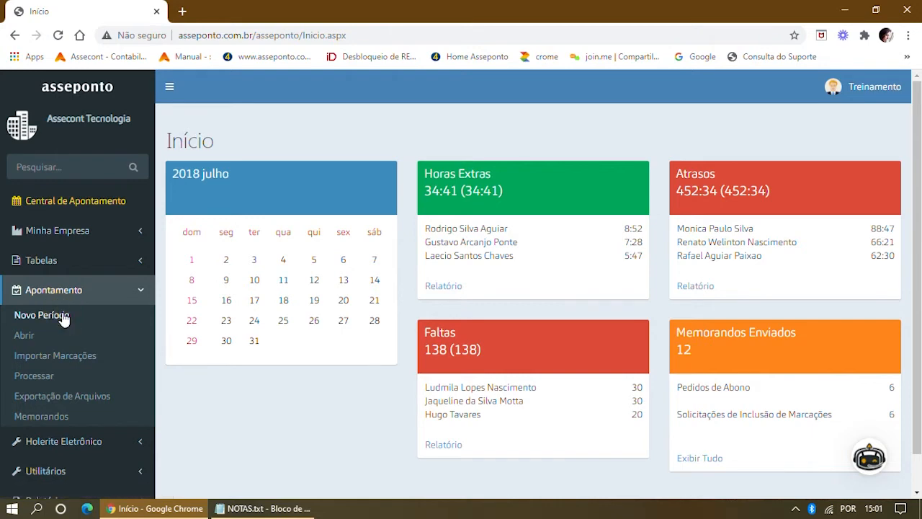
click(62, 315)
click(315, 172)
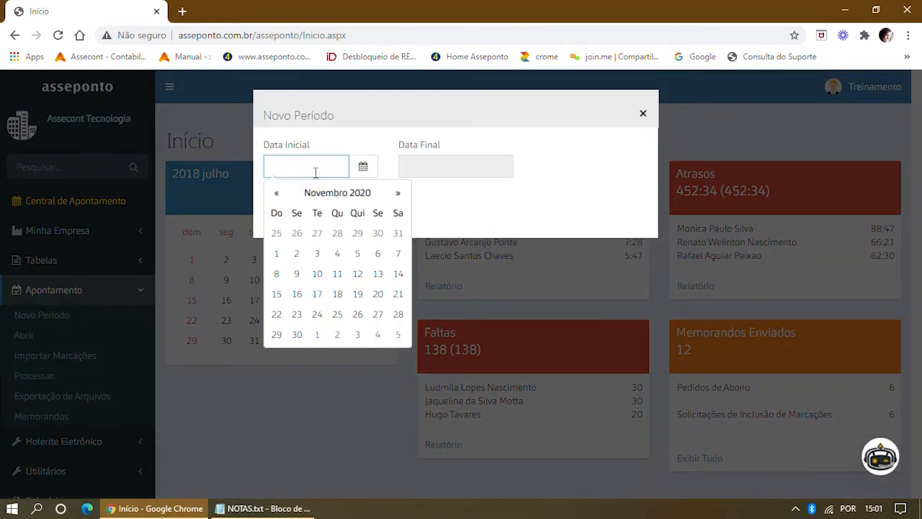
text(01/08/2018)
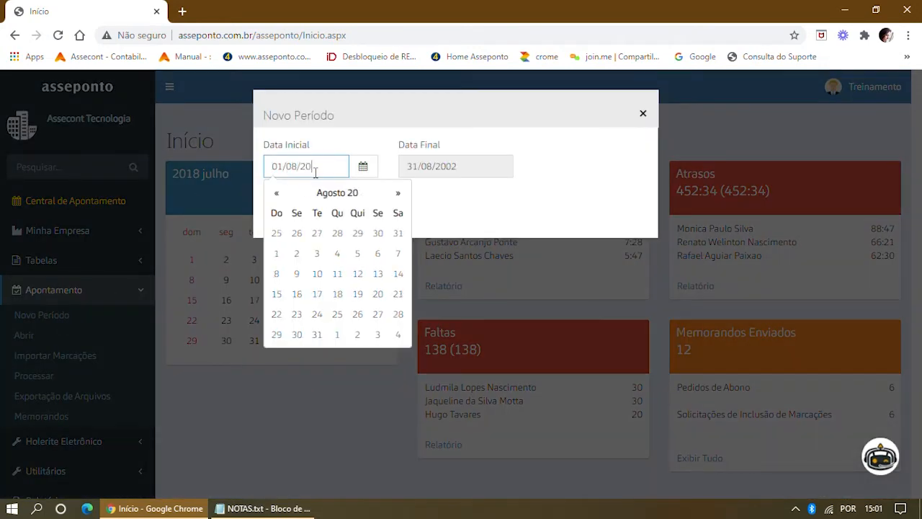
click(530, 201)
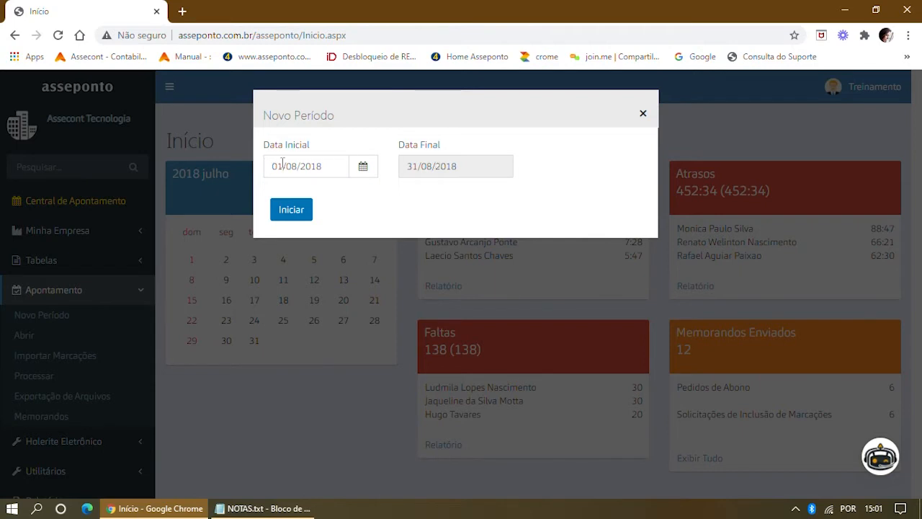
Correct the start day so Data Inicial reads 01/08/2018, ending 31/08/2018.
drag(282, 163, 269, 164)
text(26)
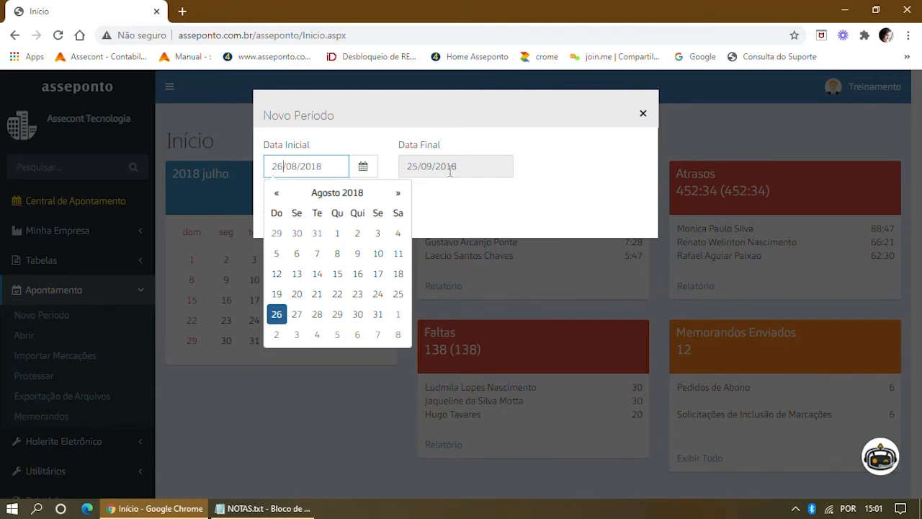
key(BackSpace)
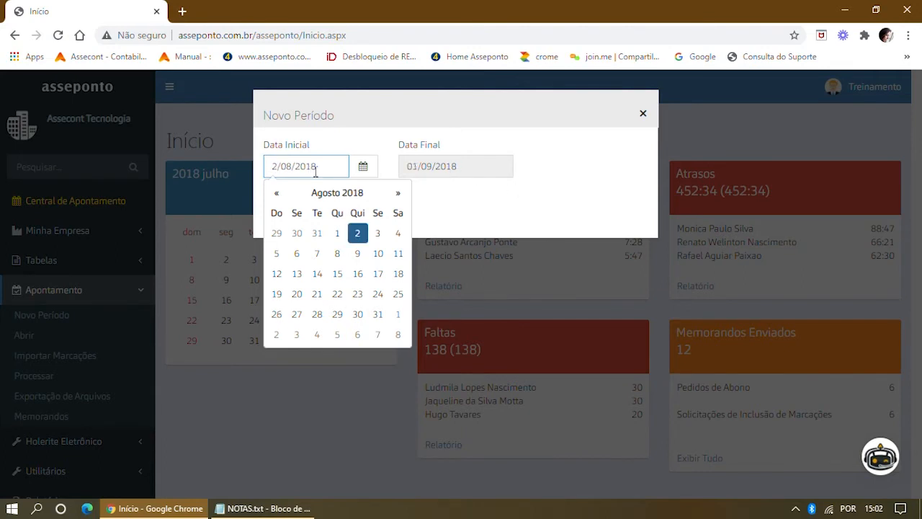
text(1)
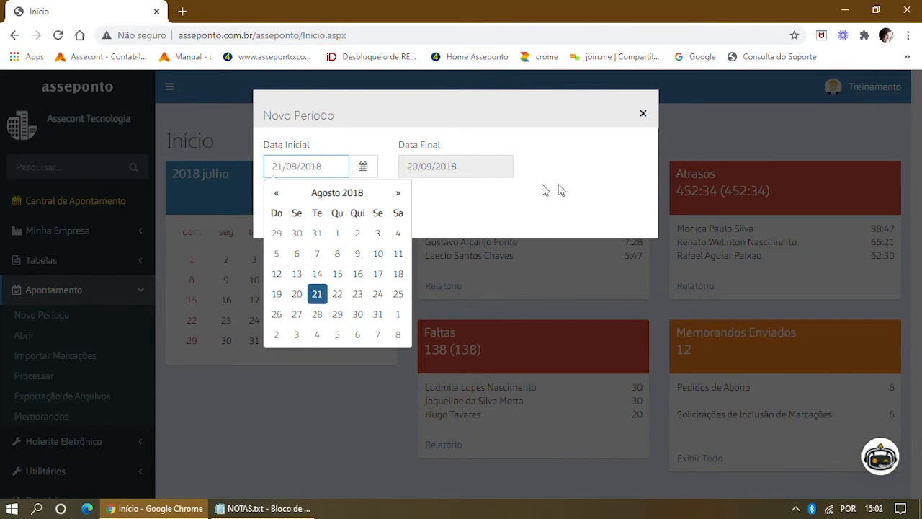
click(552, 190)
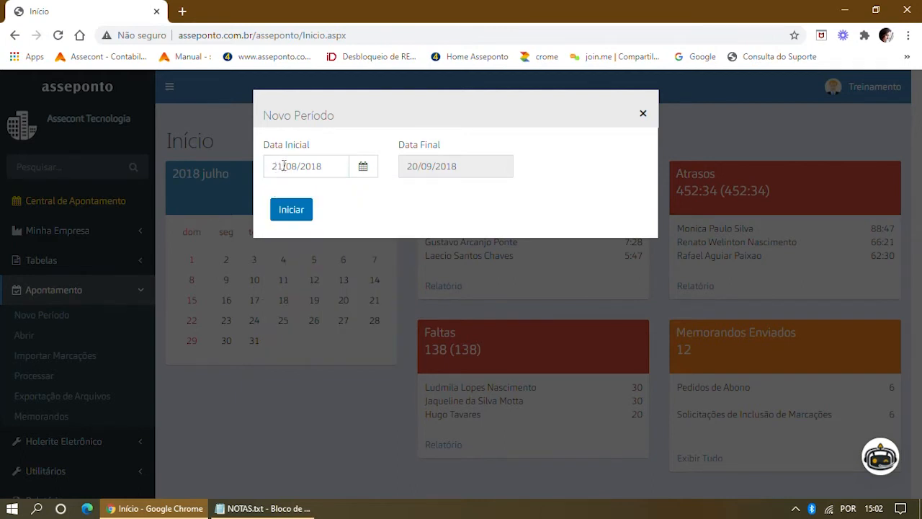
drag(284, 166, 271, 165)
text(01)
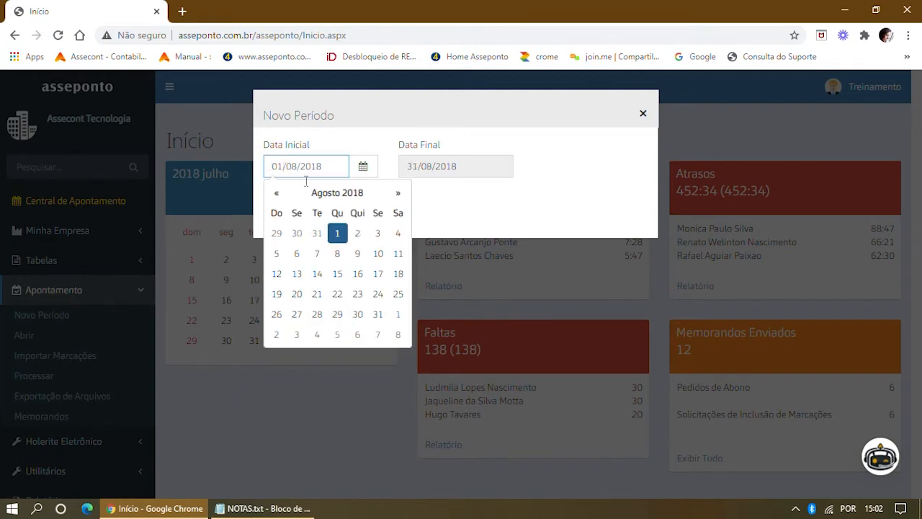
click(513, 198)
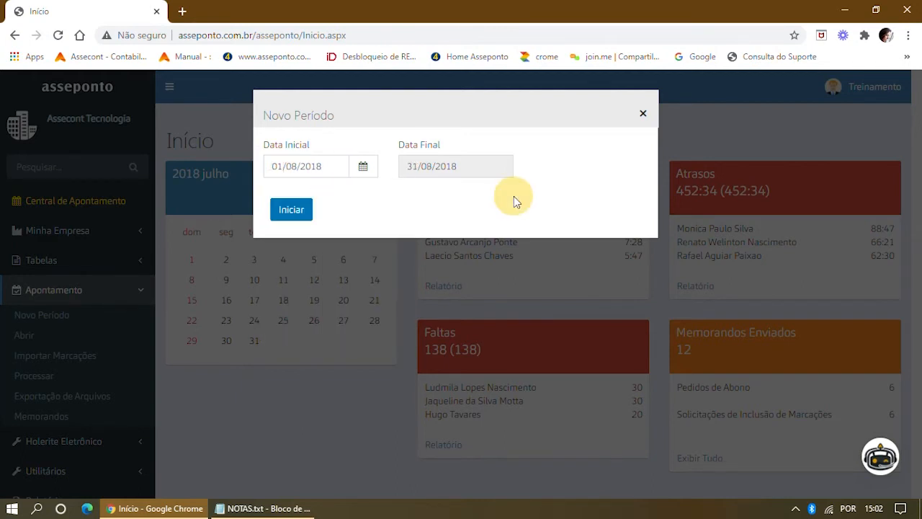
Start the 01/08–31/08/2018 period and check its processed totals.
click(300, 210)
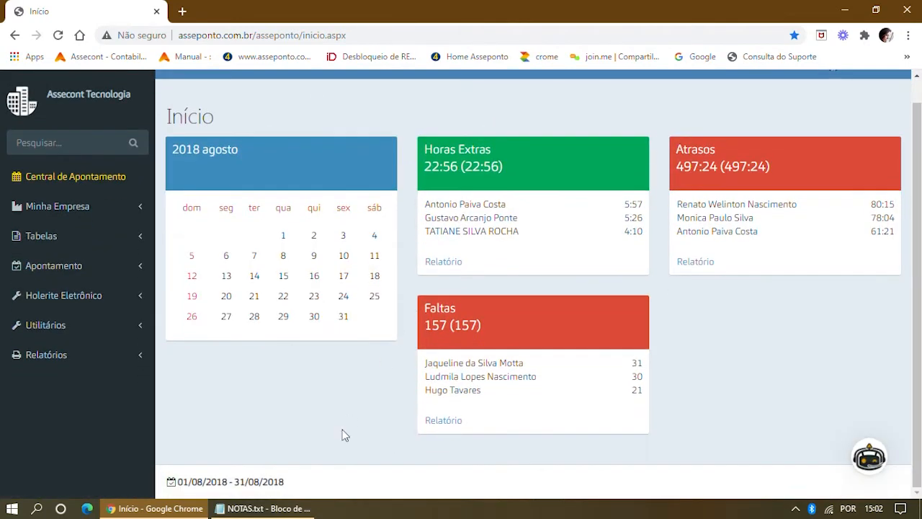
drag(285, 481, 178, 481)
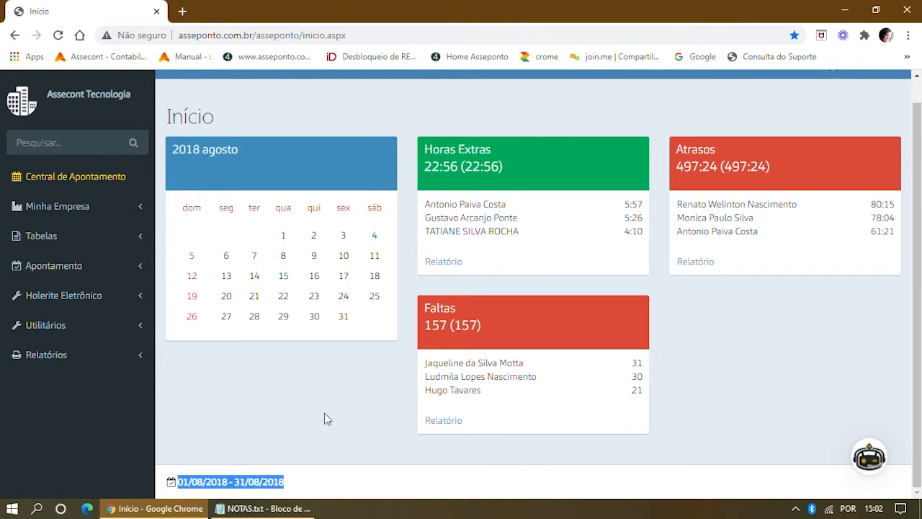
scroll(346, 378, up, 1)
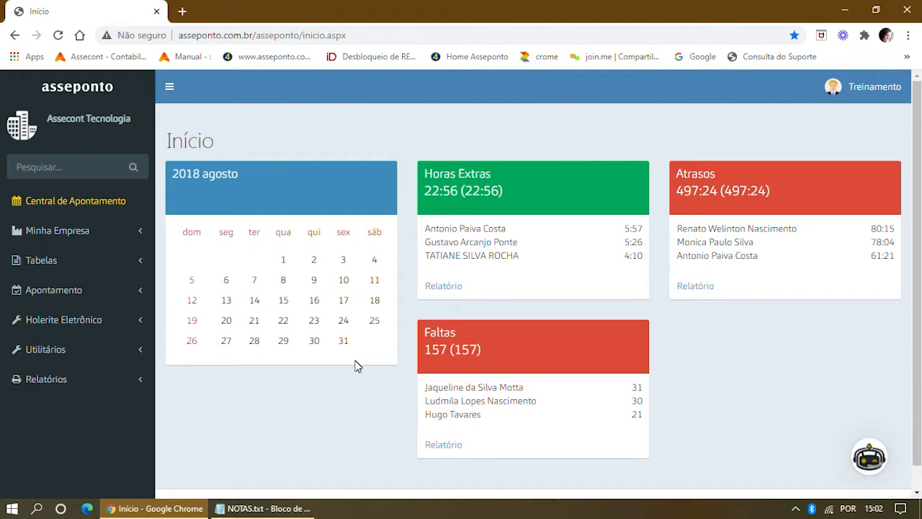
Open the Costureiro employee's August timecard and inspect the 03/08 punch times.
click(90, 207)
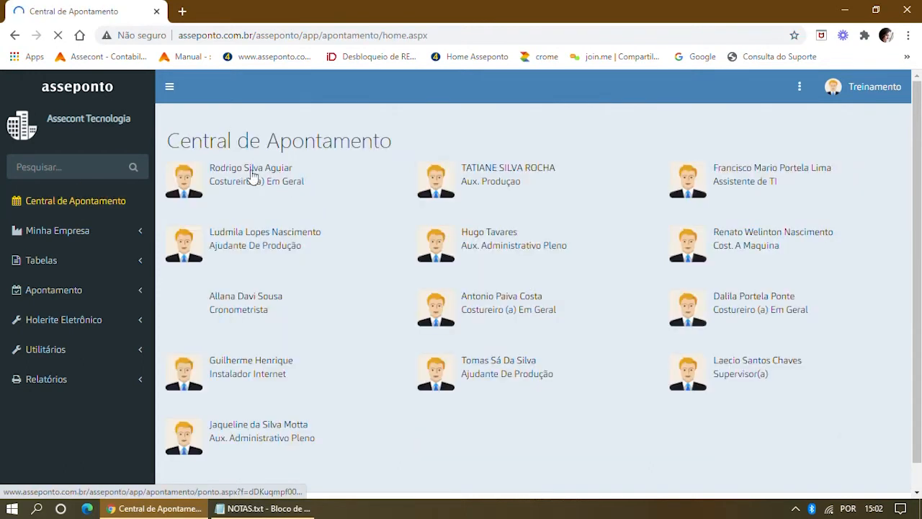
click(252, 178)
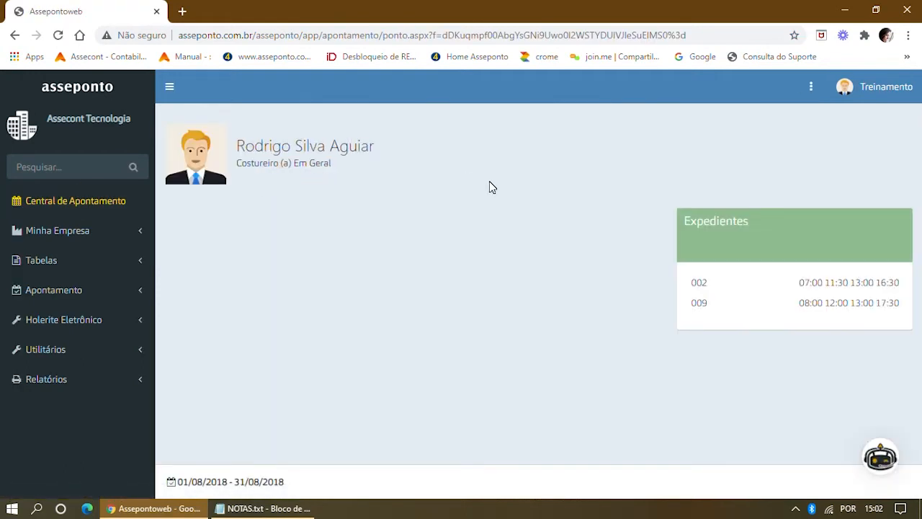
scroll(475, 260, down, 1)
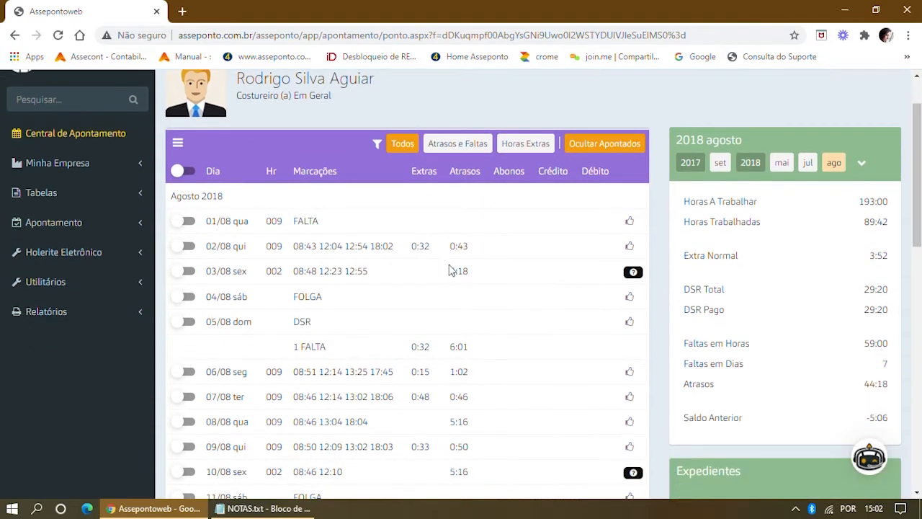
drag(294, 251, 394, 247)
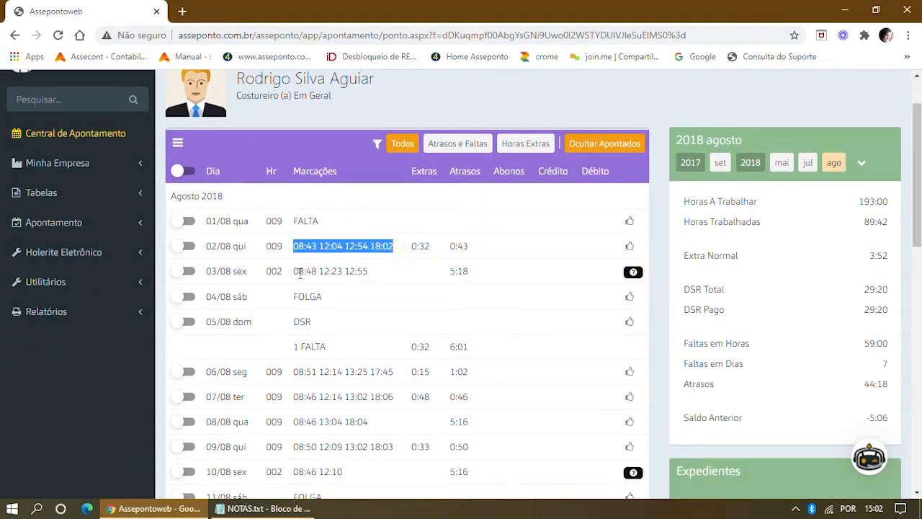
drag(294, 270, 368, 270)
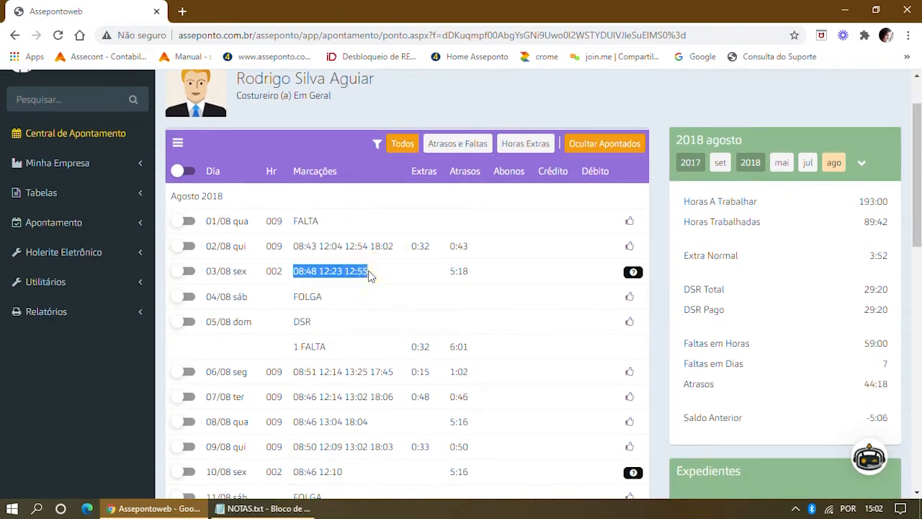
Return to the Início dashboard (Faltas 157) and expand the Apontamento period options.
scroll(383, 259, down, 2)
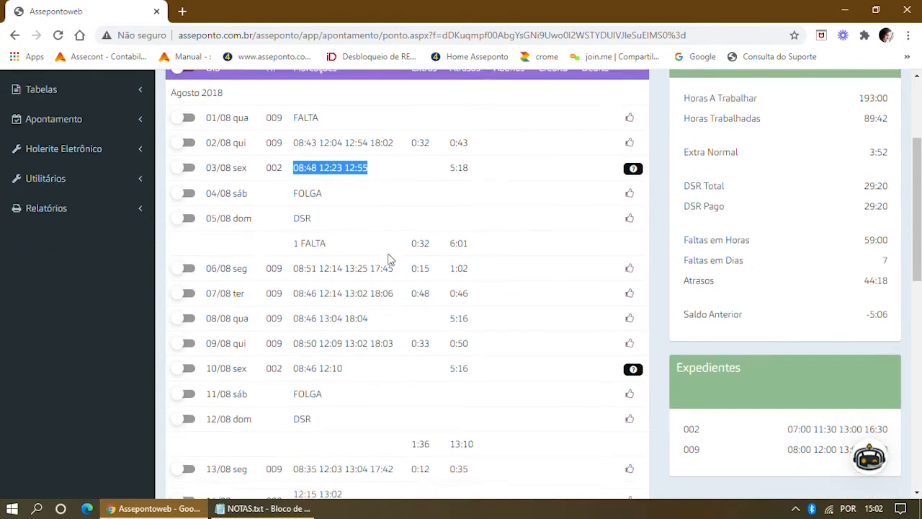
scroll(409, 224, up, 3)
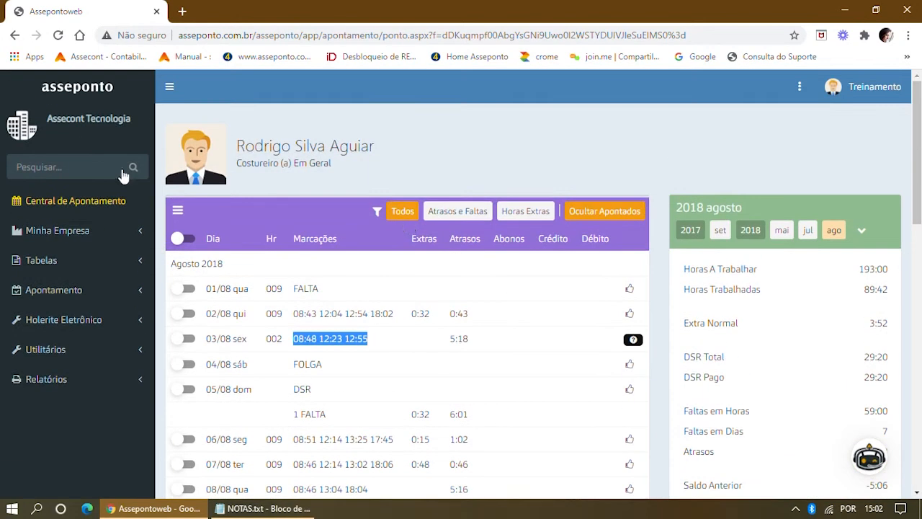
click(87, 94)
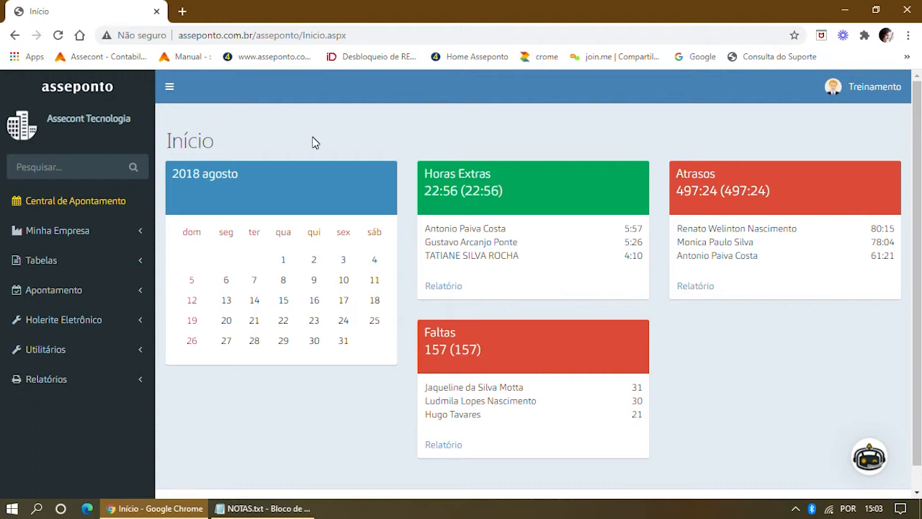
click(66, 295)
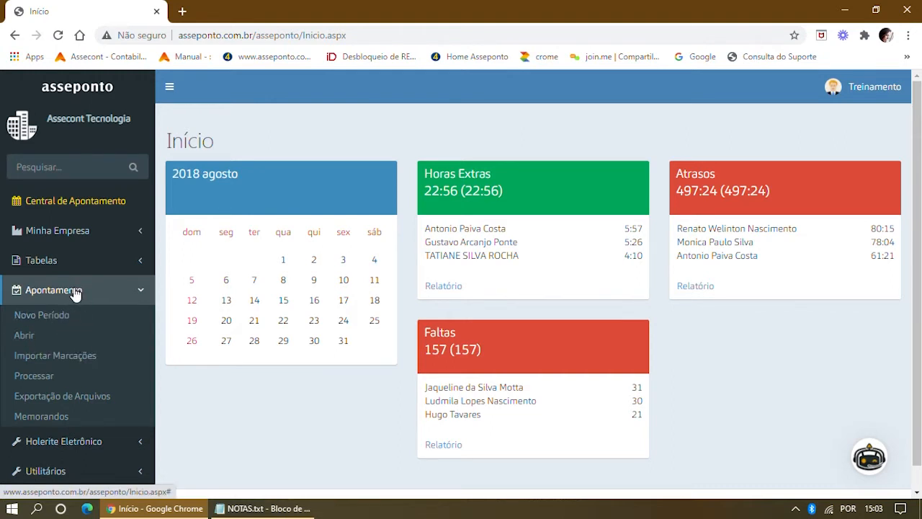
Load the AFD TREINAMENTO .txt file from Documentos into Importar Marcações.
click(79, 353)
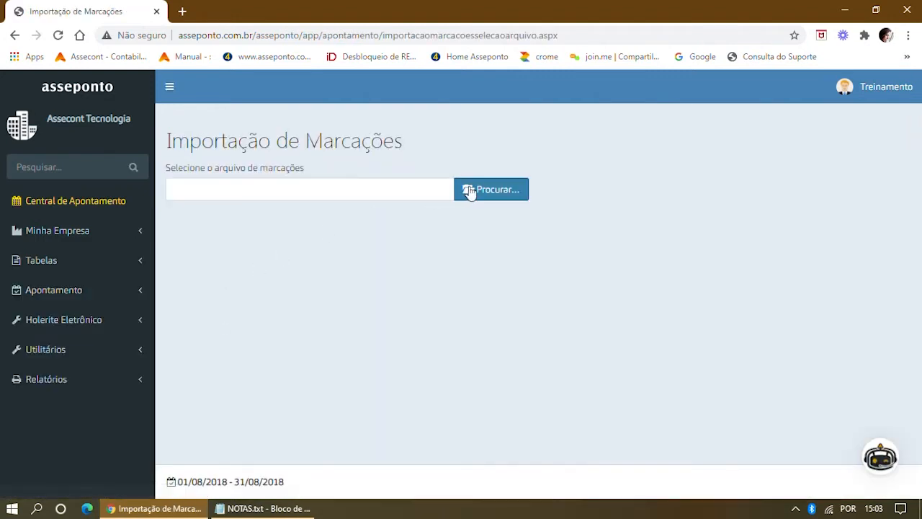
click(469, 191)
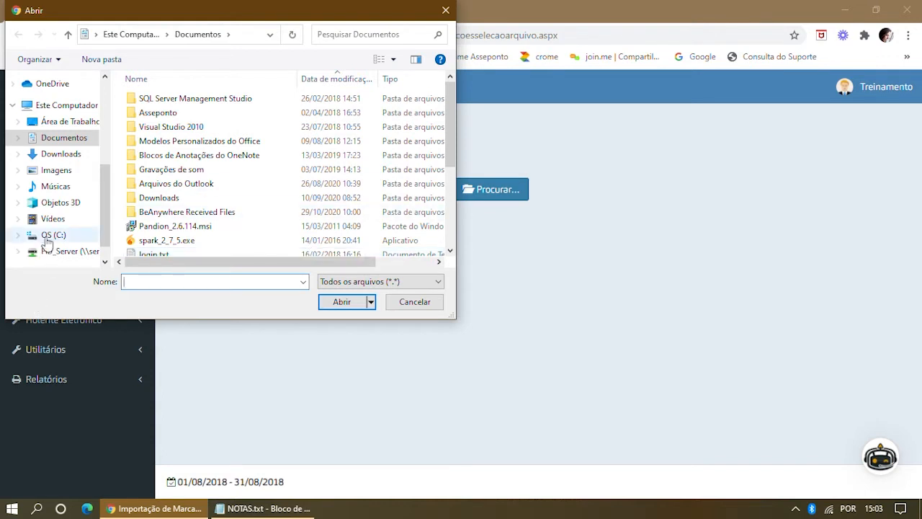
scroll(216, 198, down, 2)
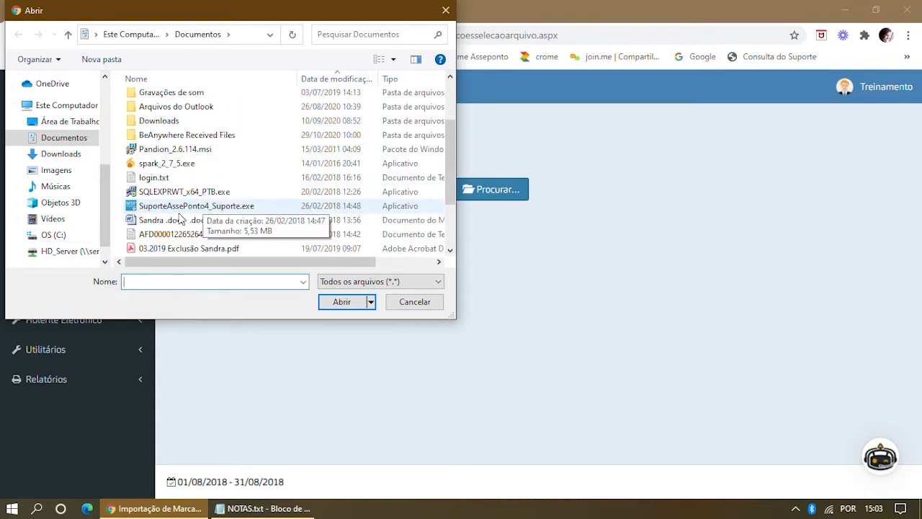
click(170, 237)
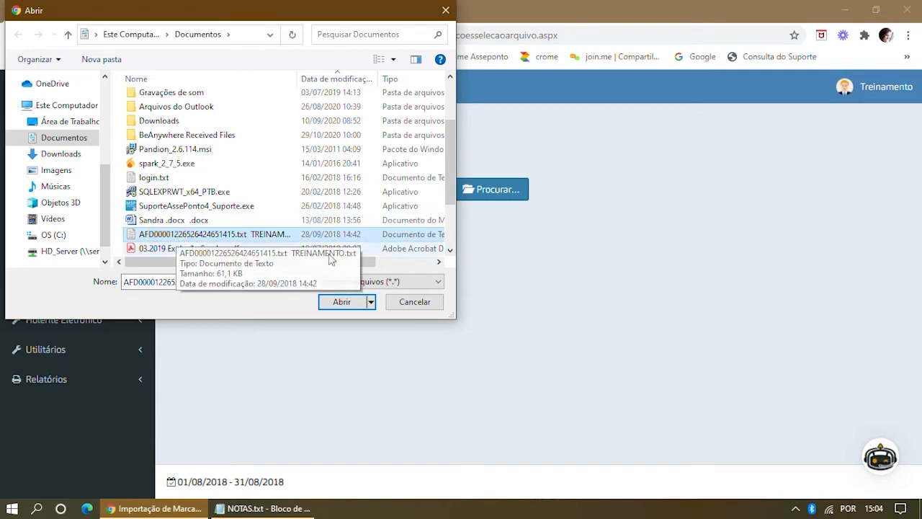
click(342, 302)
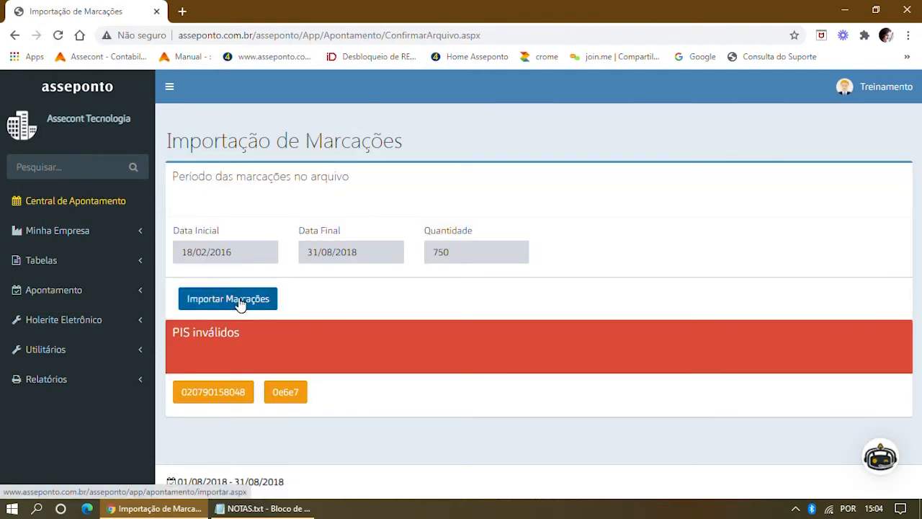
Import the file's punches, yielding 0 valid and 14 invalid badge or PIS records.
click(241, 304)
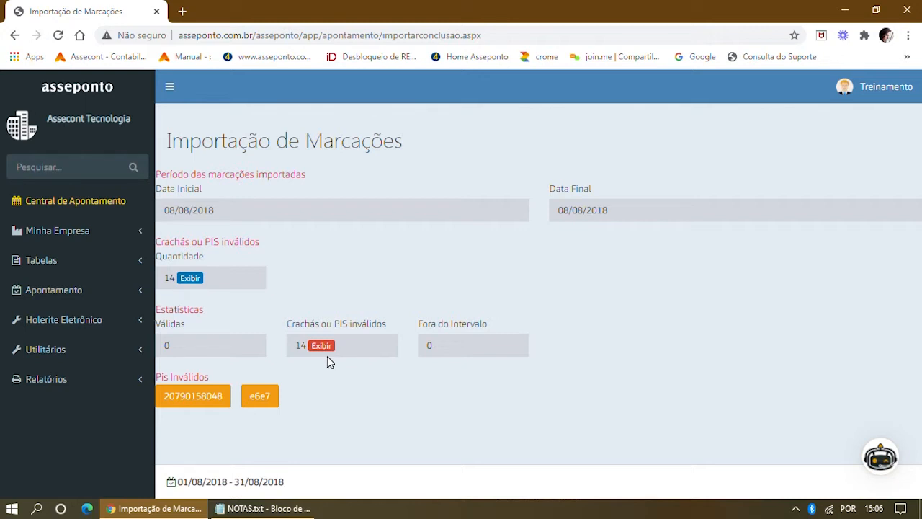
Recheck the Costureiro employee's 03/08 punch times in Central de Apontamento.
click(63, 208)
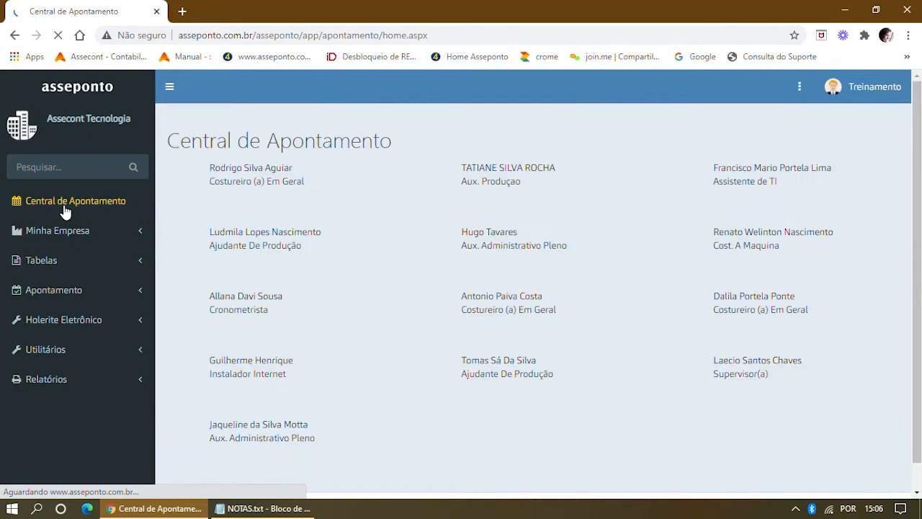
click(233, 173)
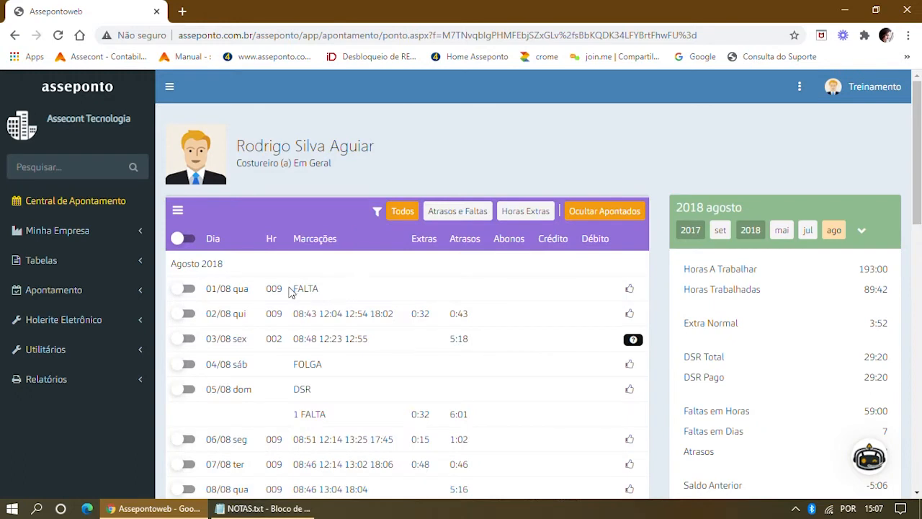
drag(295, 319, 394, 313)
drag(293, 338, 376, 339)
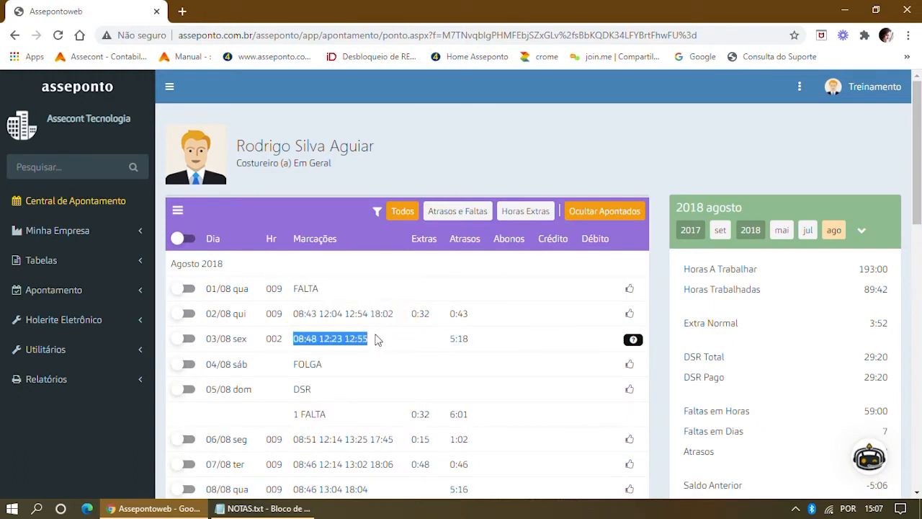
Search for the Cronometrista employee by name and open her August 2018 timecard.
click(67, 166)
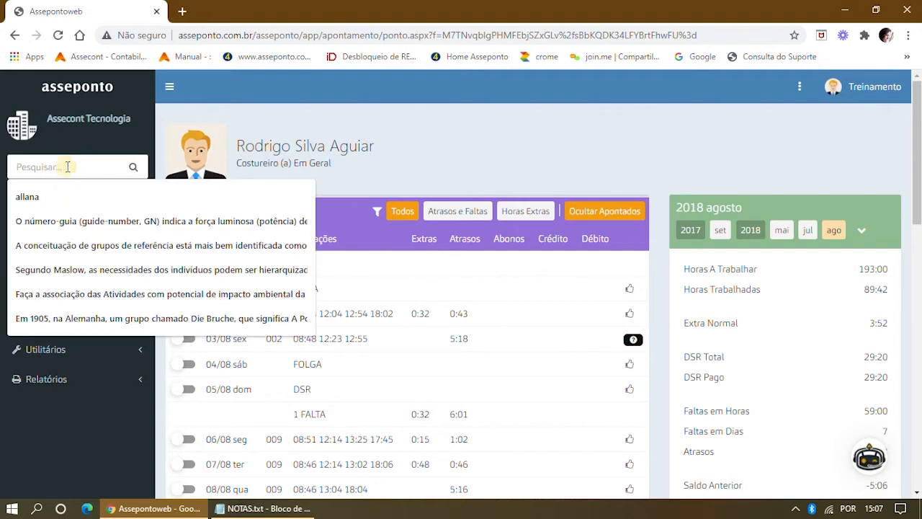
click(40, 202)
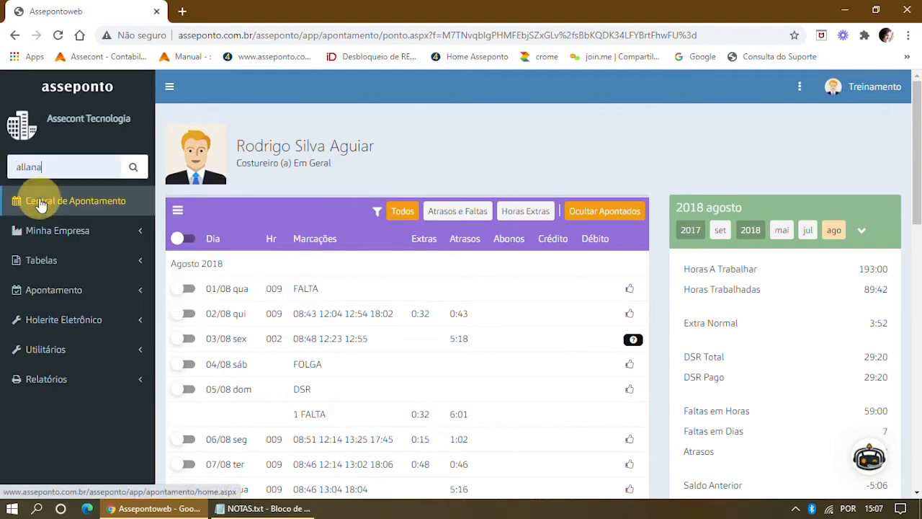
click(132, 167)
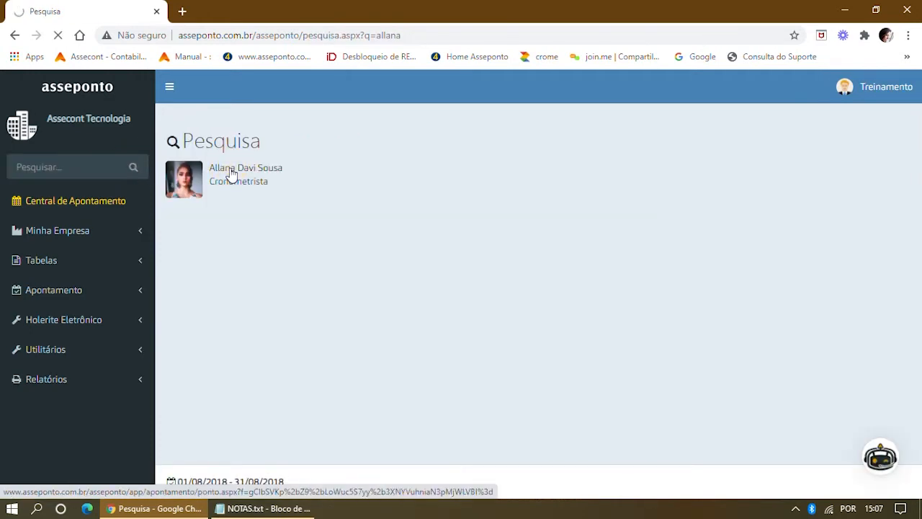
click(230, 173)
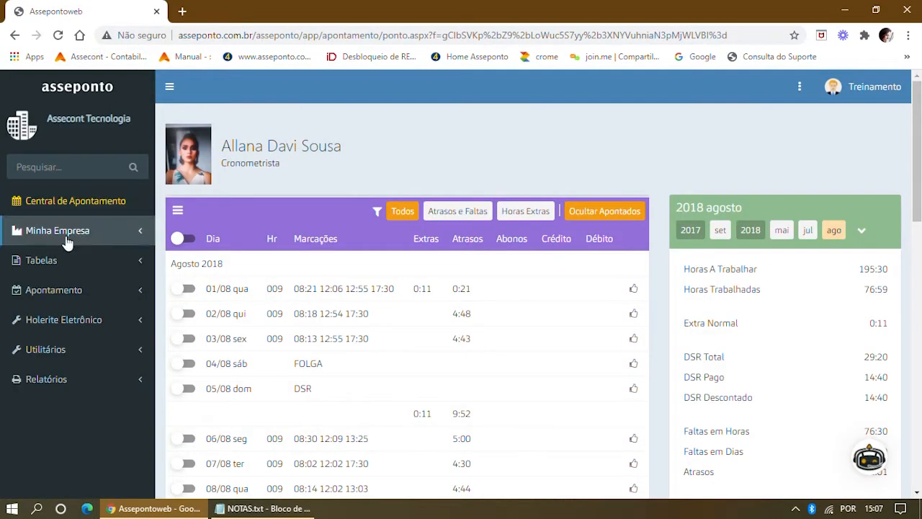
click(64, 239)
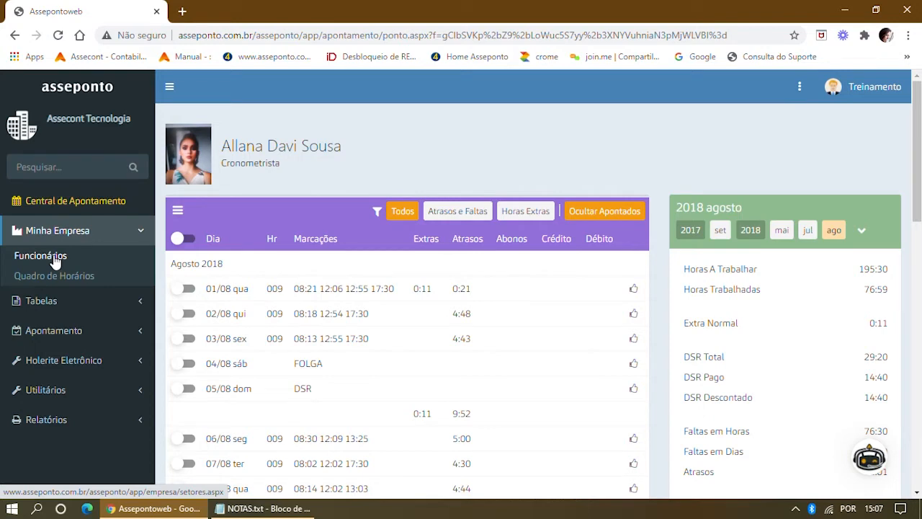
Open the Cronometrista employee's timecard from Funcionários and check her 01/08 punches.
click(55, 258)
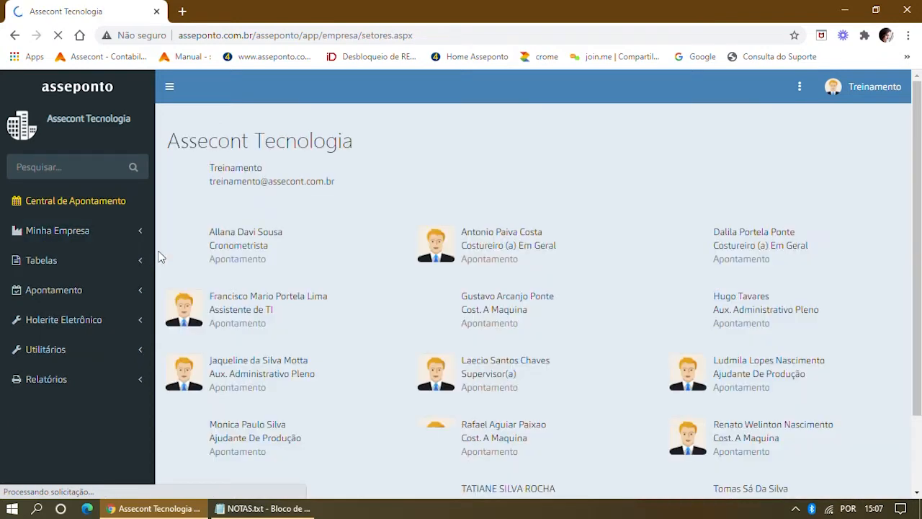
click(238, 260)
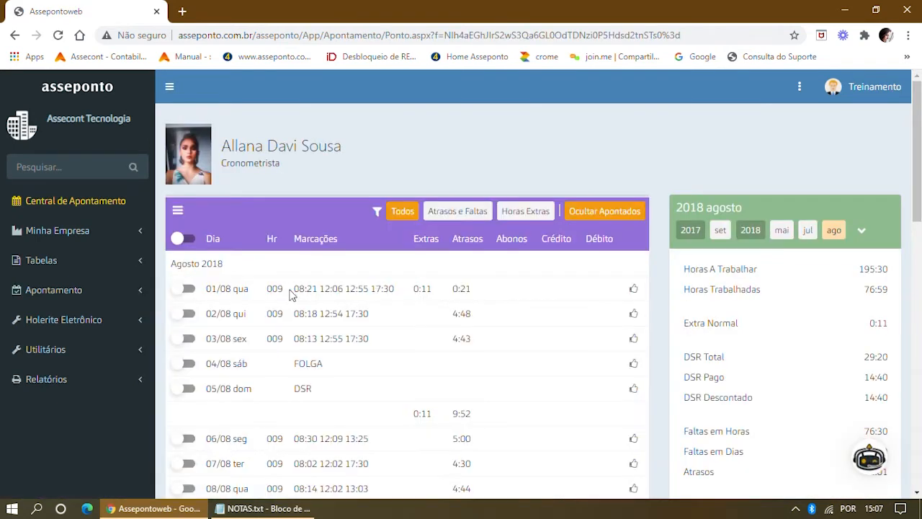
drag(289, 294, 392, 288)
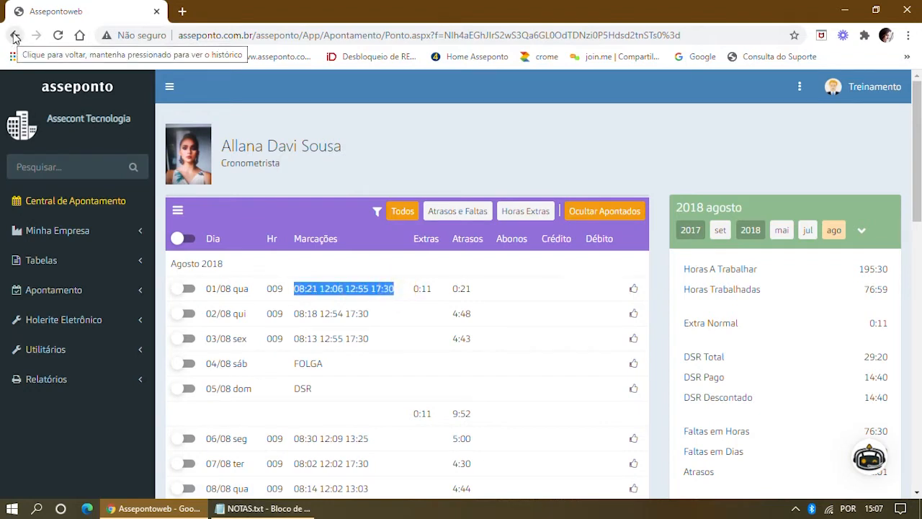
click(14, 36)
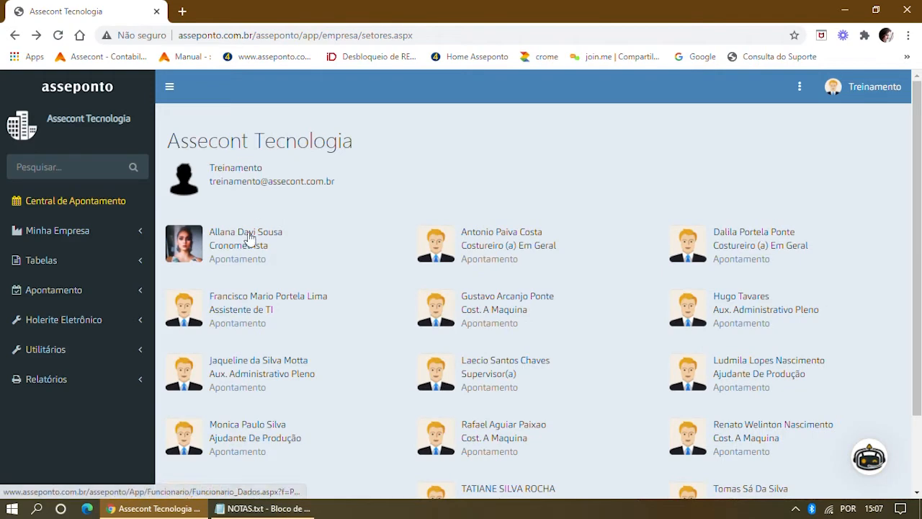
Review her Funcionário Dados page with sector, role and admission date.
click(247, 237)
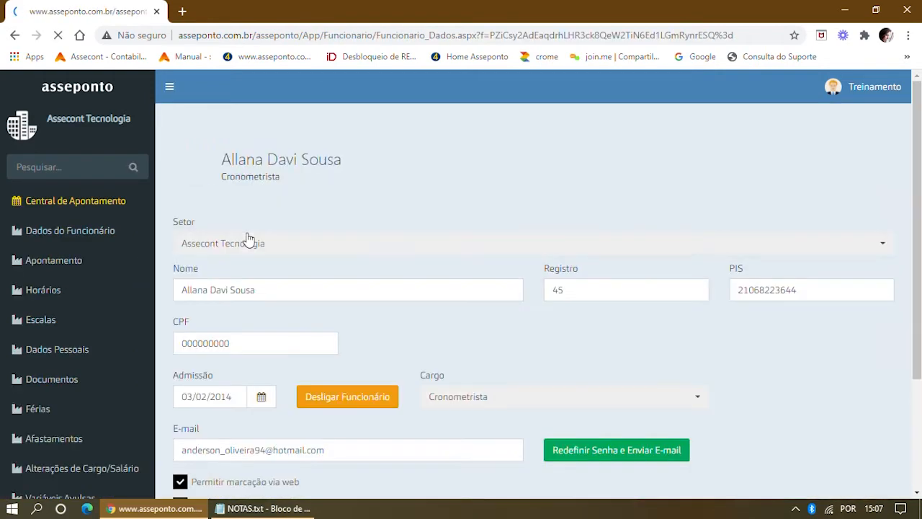
scroll(436, 268, down, 1)
scroll(438, 273, down, 2)
scroll(441, 278, up, 3)
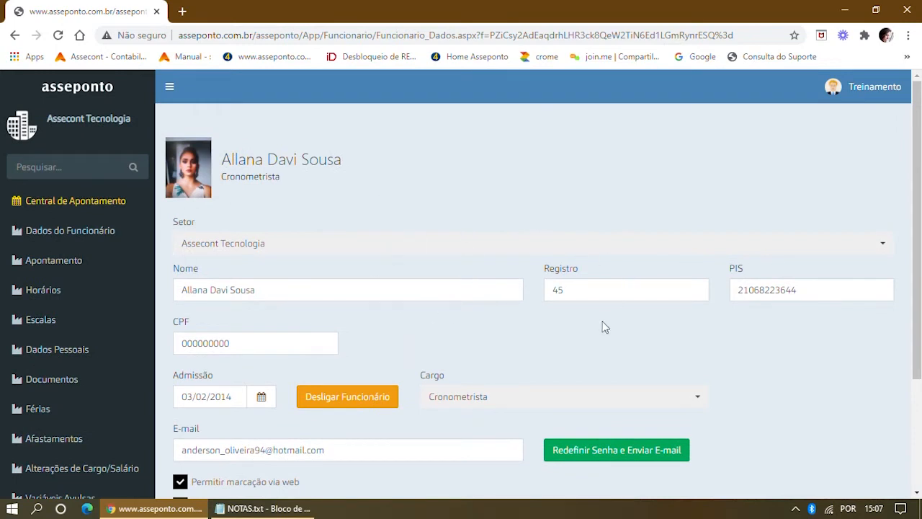
scroll(535, 307, down, 2)
scroll(520, 278, up, 2)
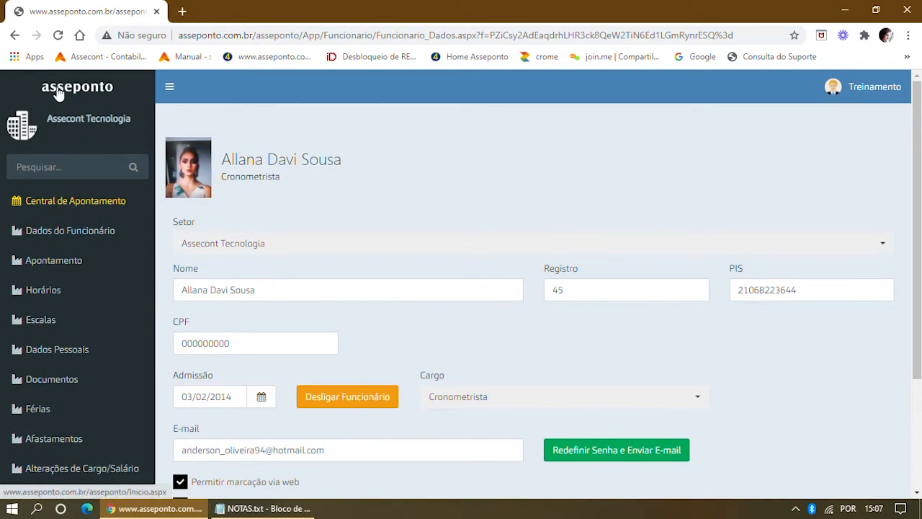
click(64, 205)
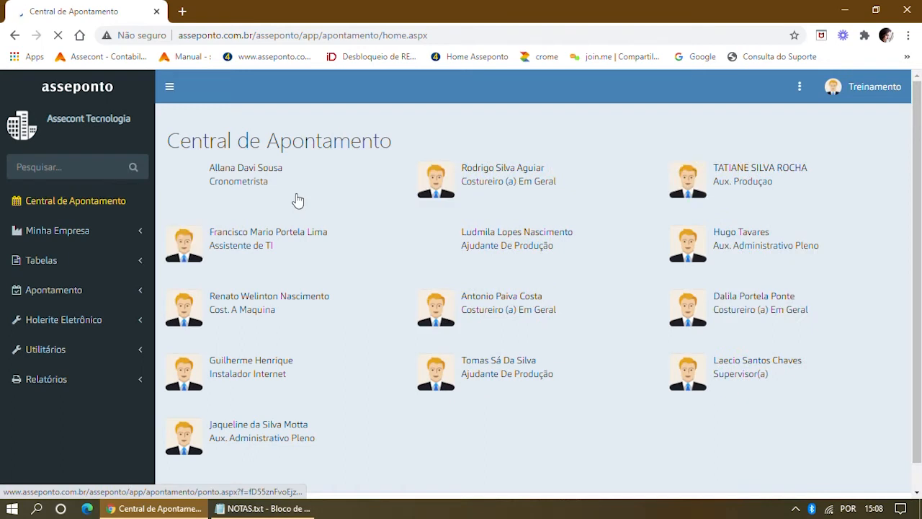
Switch the Cronometrista employee's timecard to July 2018: 125:16 worked, 4 absence days.
click(242, 176)
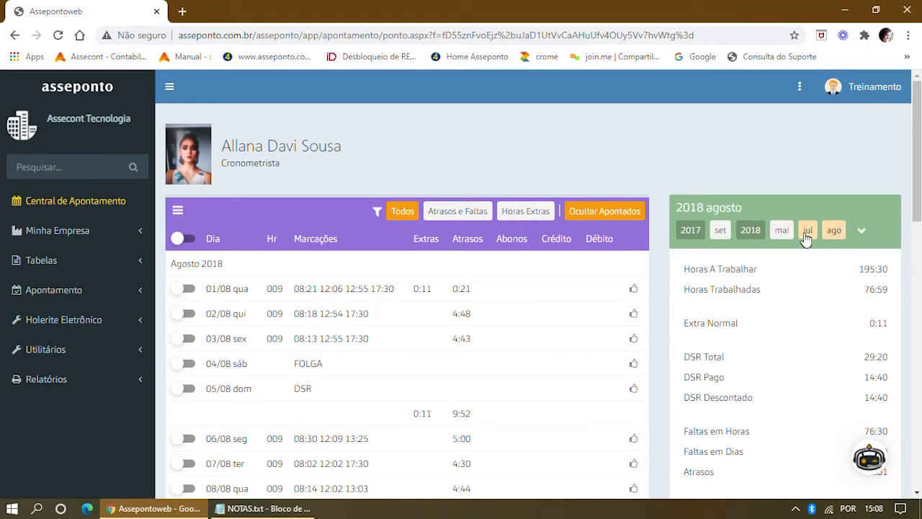
click(807, 229)
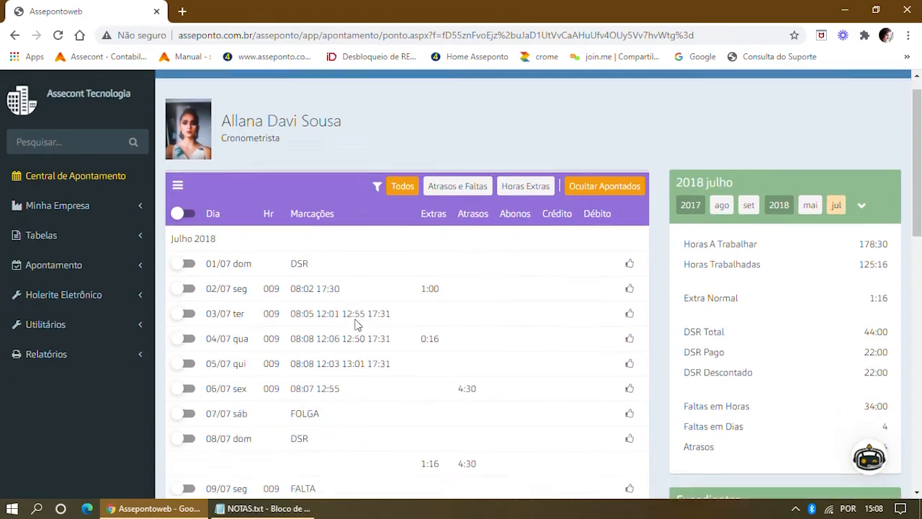
scroll(354, 323, down, 2)
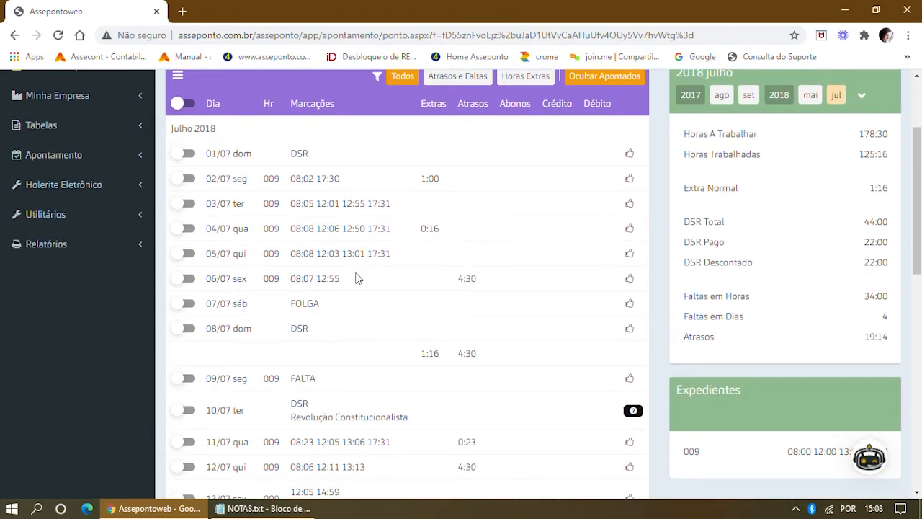
Reopen the 01/07/2018 – 31/07/2018 timekeeping period.
scroll(440, 257, up, 2)
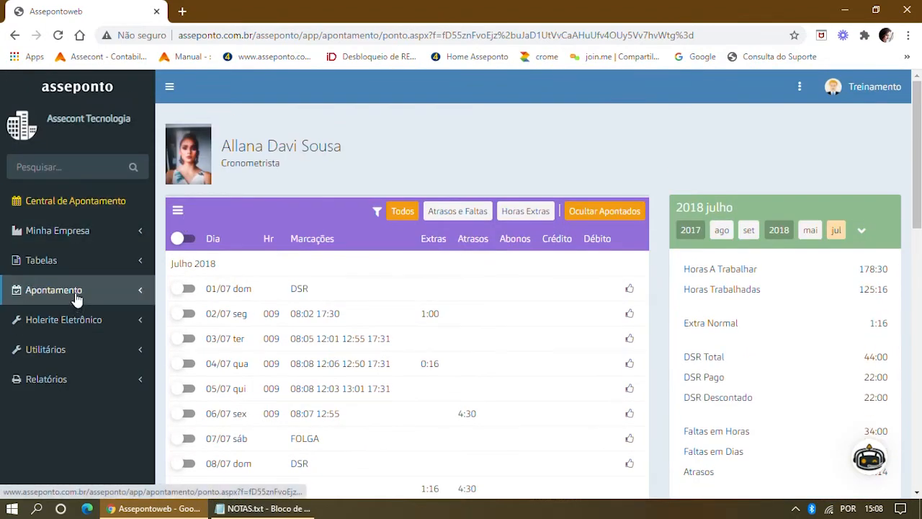
click(77, 296)
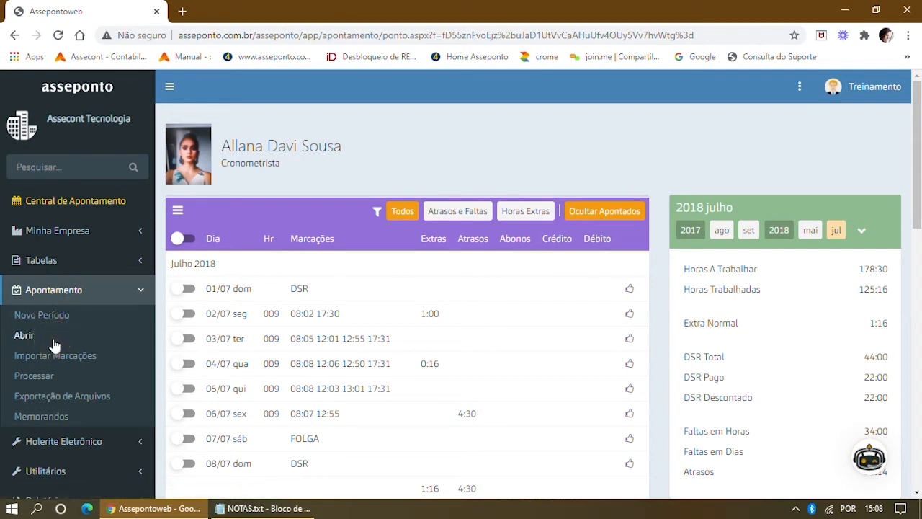
click(25, 335)
scroll(445, 280, down, 1)
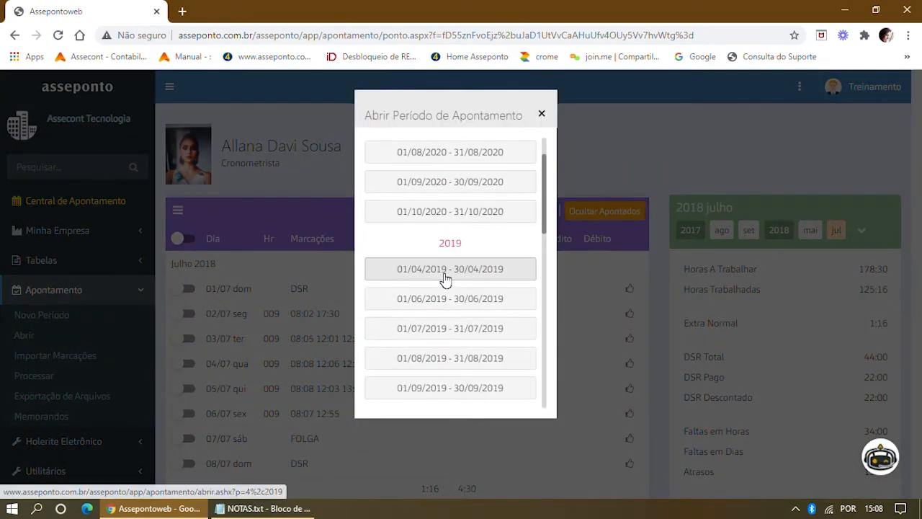
scroll(445, 279, down, 5)
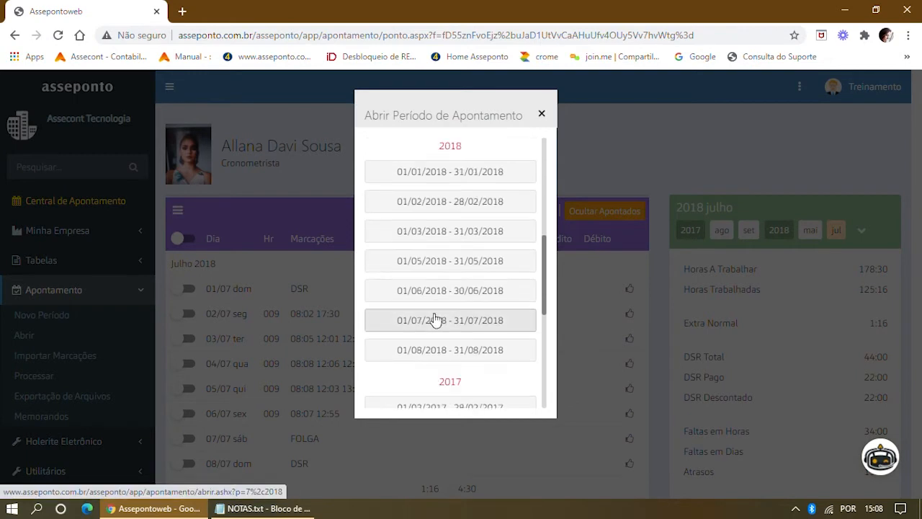
click(434, 326)
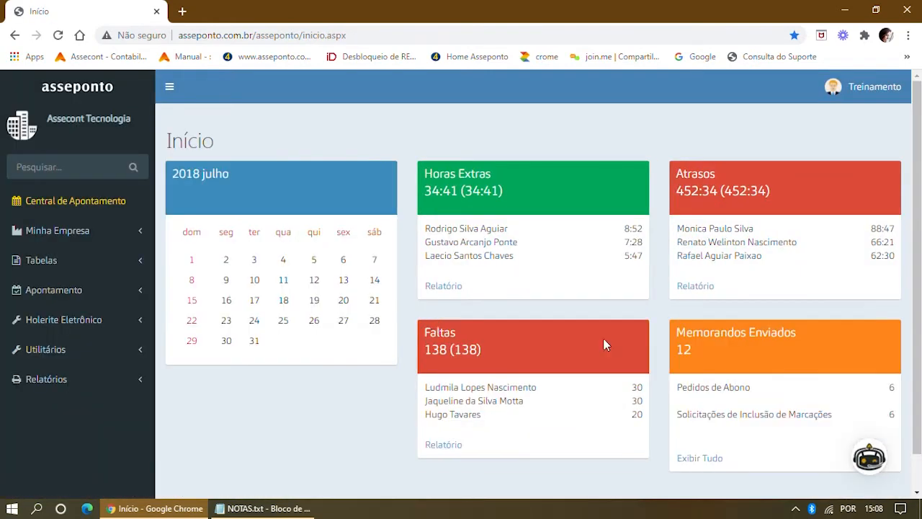
Return to the Cronometrista employee's July timecard showing 19:14 late hours and a FALTA on 09/07.
click(76, 202)
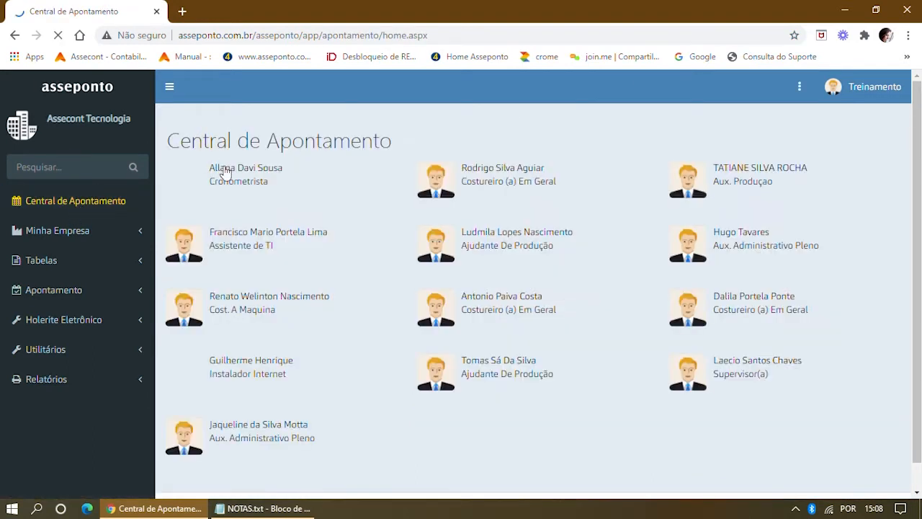
click(224, 171)
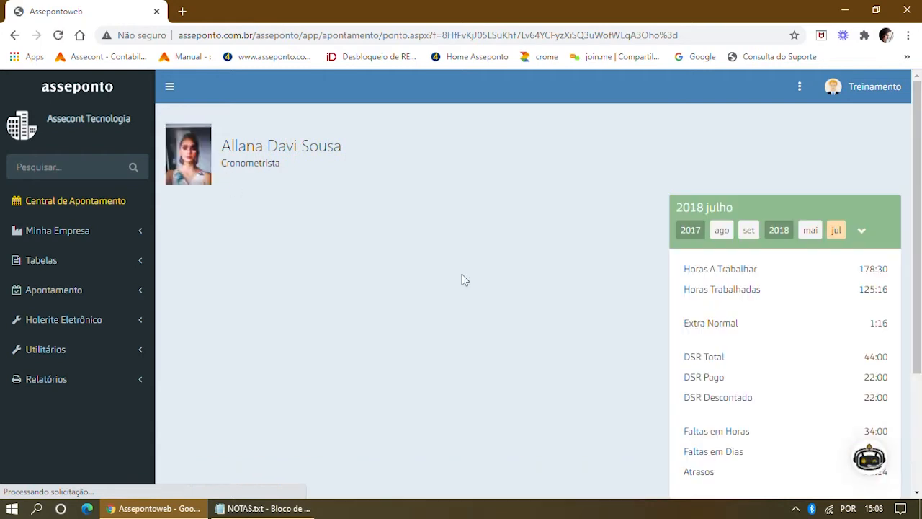
scroll(453, 288, down, 2)
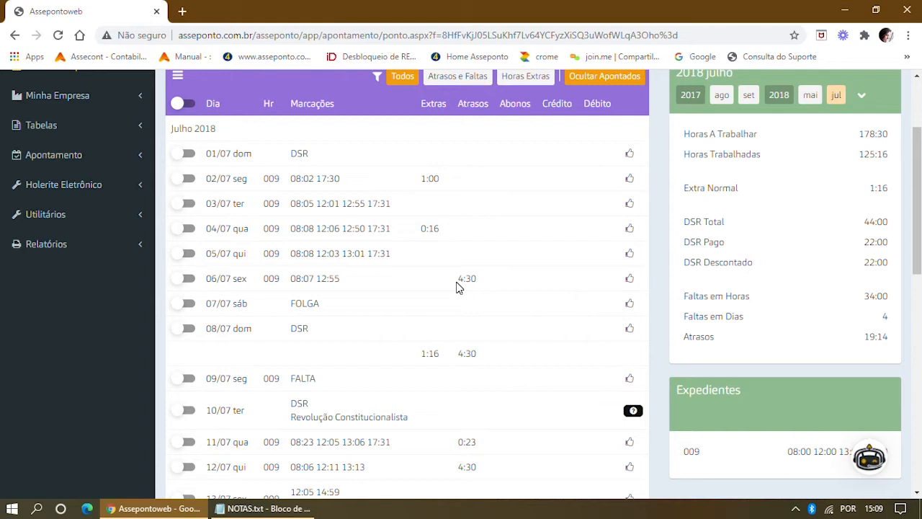
Open the 06/07 day detail with punches 08:07 and 12:55, 4:00 worked, 4:30 late.
click(211, 283)
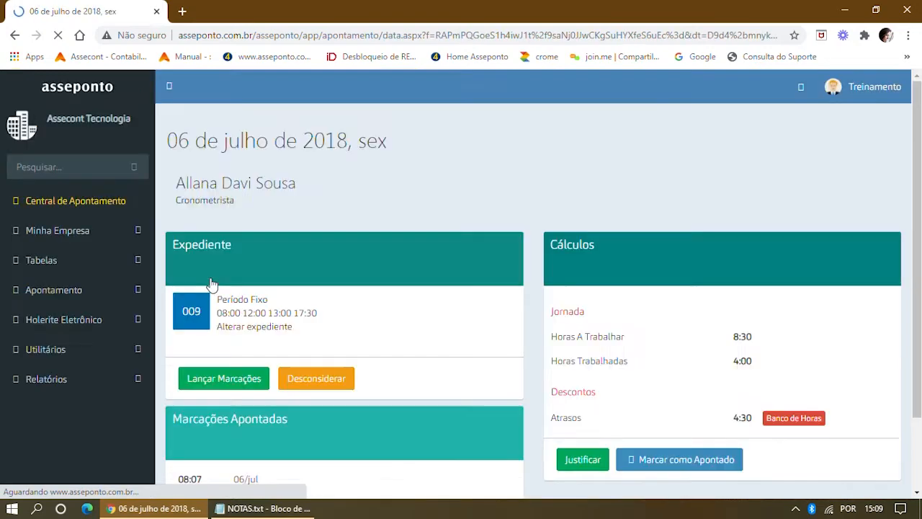
scroll(403, 308, down, 2)
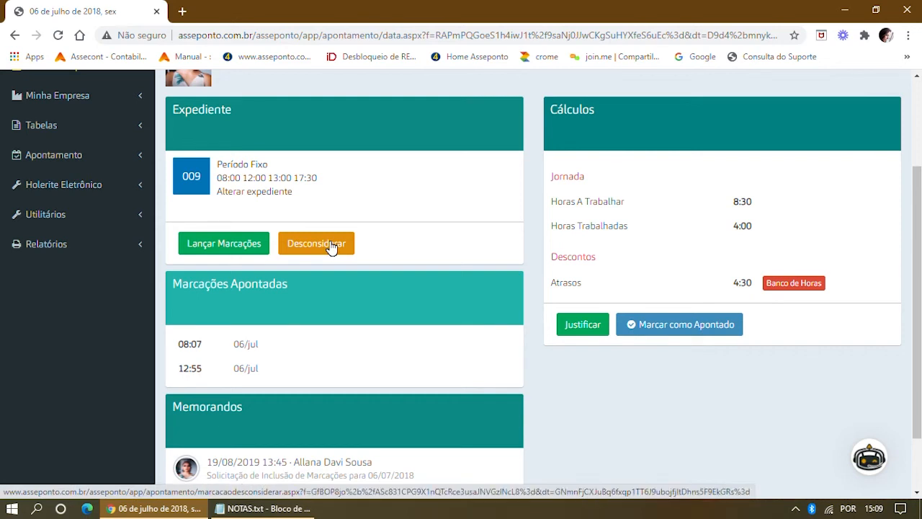
Add the 11:55 Intervalo and 17:30 Saída punches for 06/07 with reason ESQUECIMENTO.
click(218, 249)
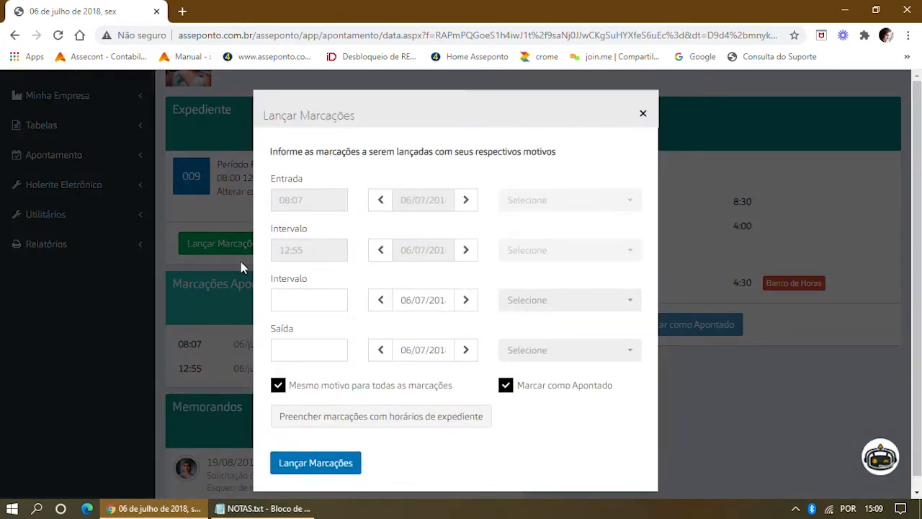
click(298, 300)
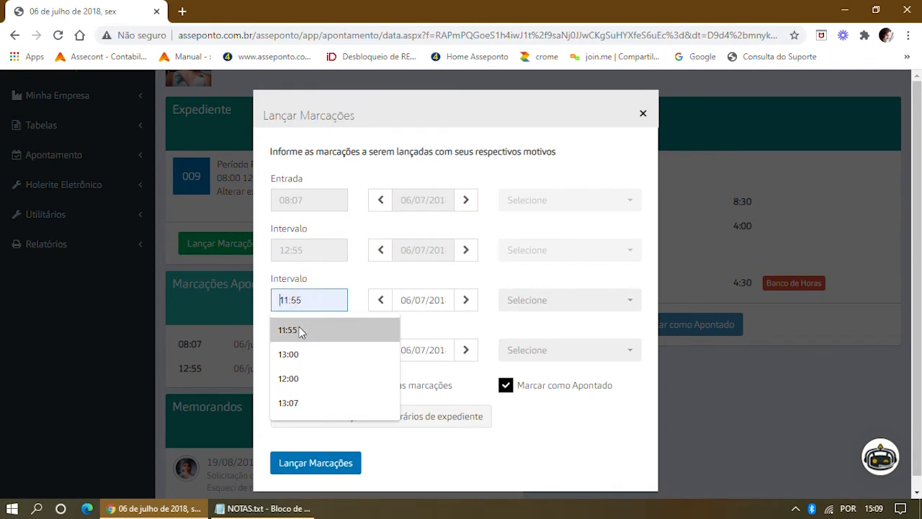
click(298, 327)
click(306, 350)
click(302, 382)
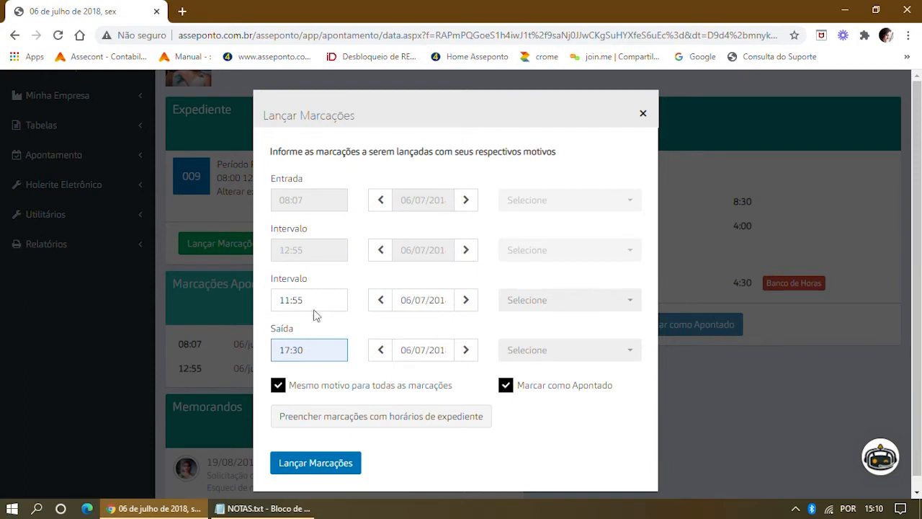
click(632, 301)
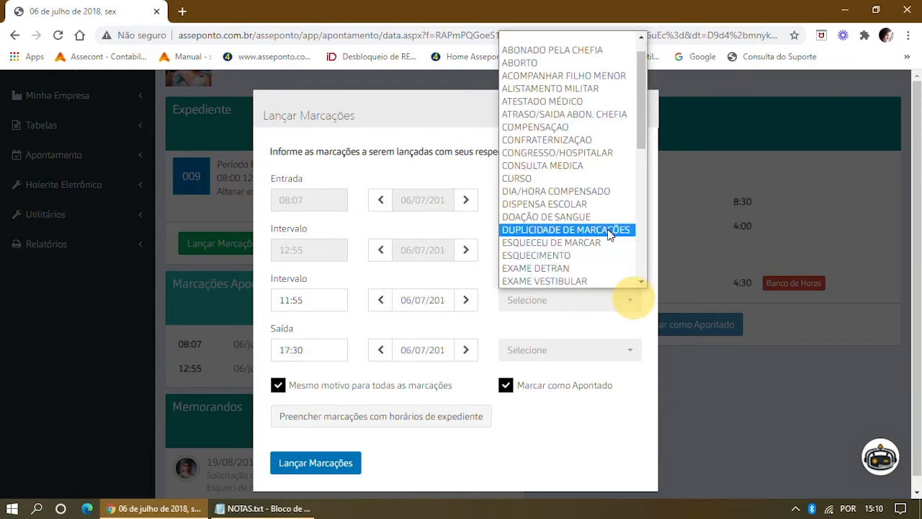
click(569, 258)
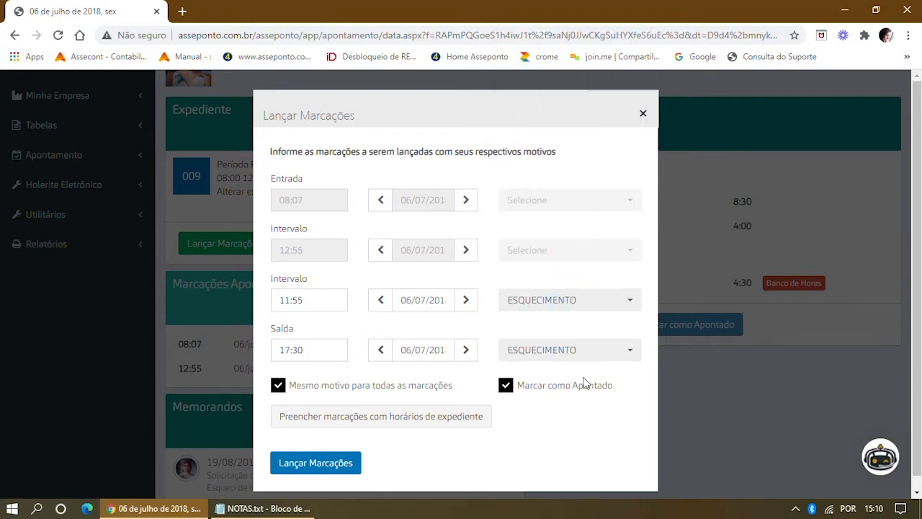
click(343, 466)
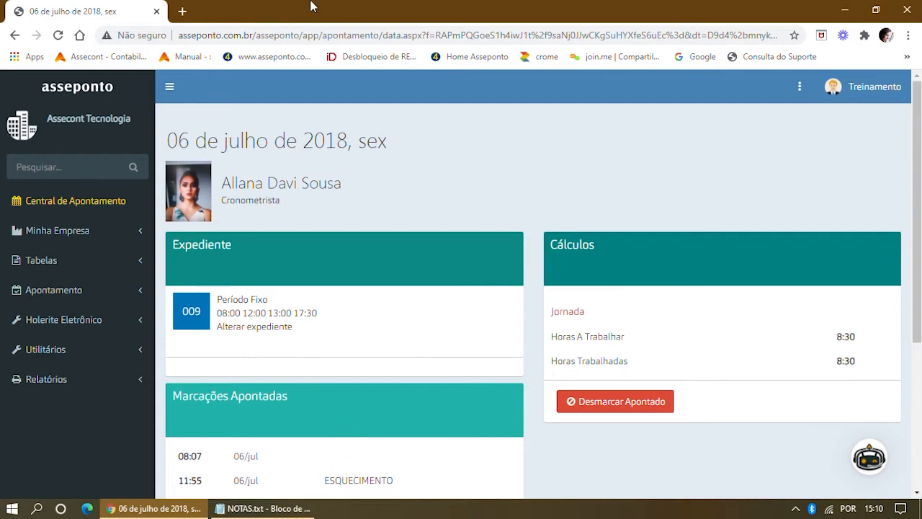
Return to the July timecard via the top-bar menu's Apontamento option, now showing 129:46 worked.
scroll(735, 251, down, 1)
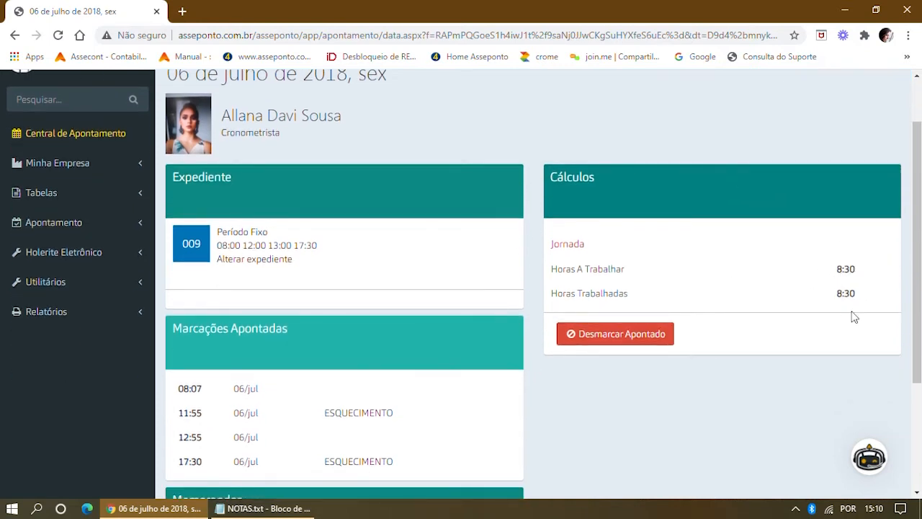
scroll(722, 300, down, 1)
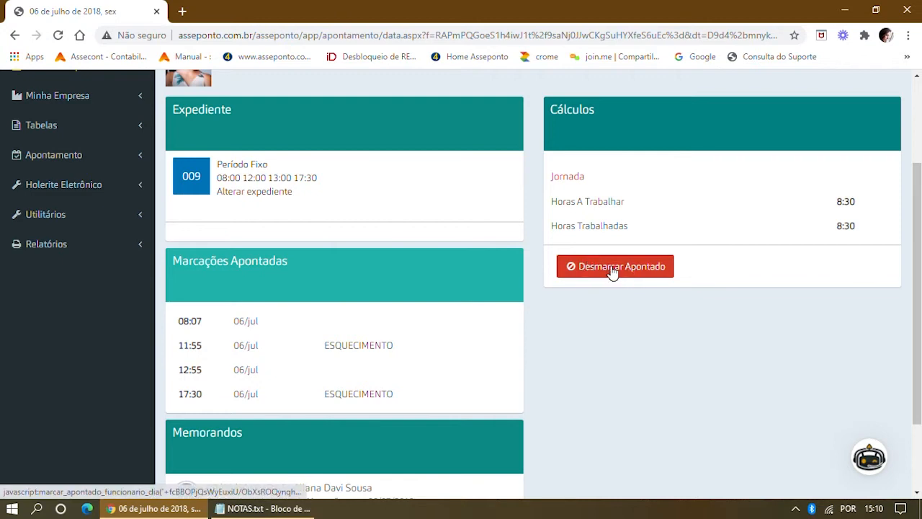
scroll(613, 270, up, 2)
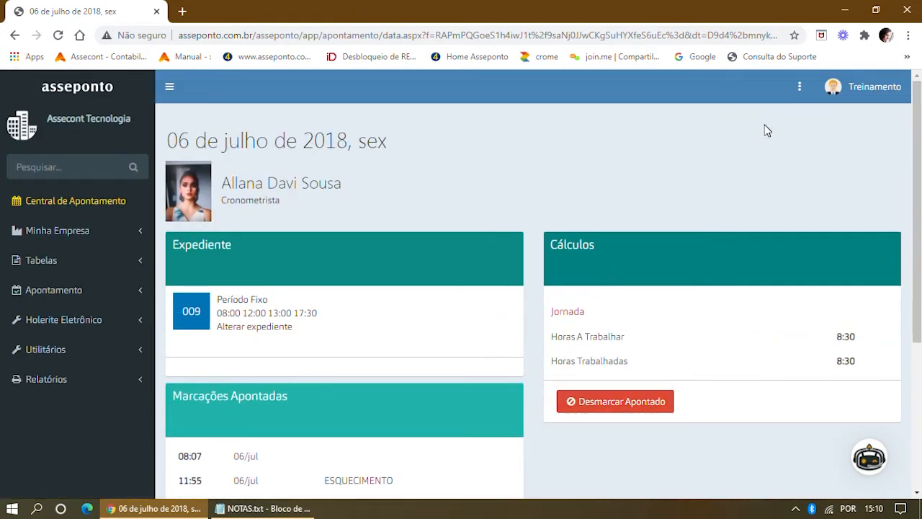
click(800, 86)
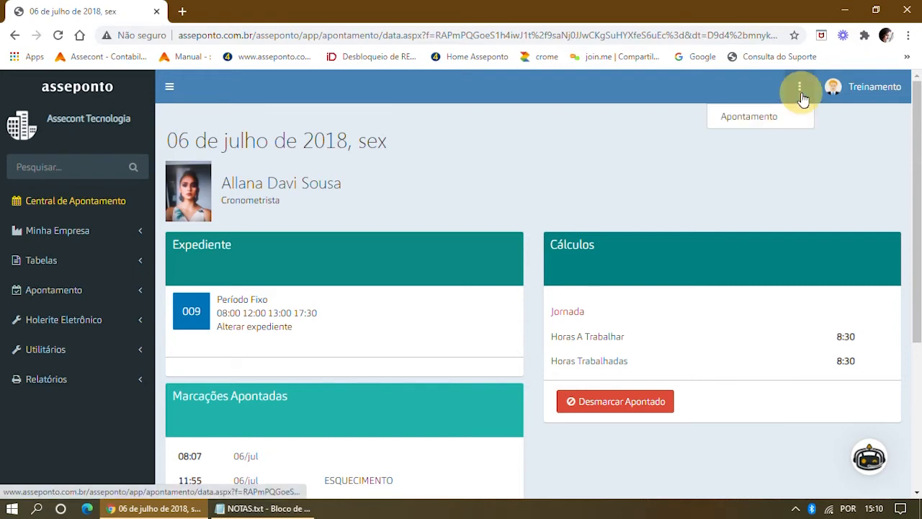
click(758, 118)
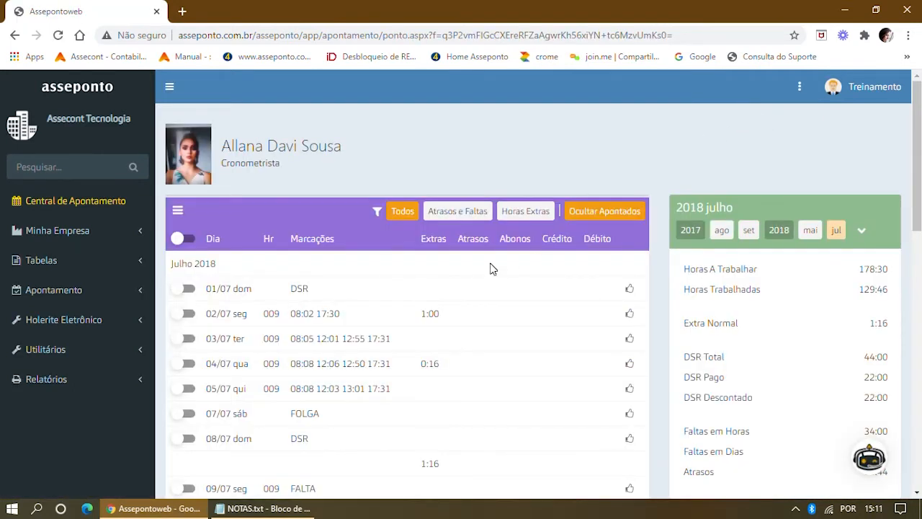
Try the Atrasos e Faltas, Horas Extras and Todos filters, disable Ocultar Apontados, then return to Central de Apontamento.
scroll(490, 269, down, 1)
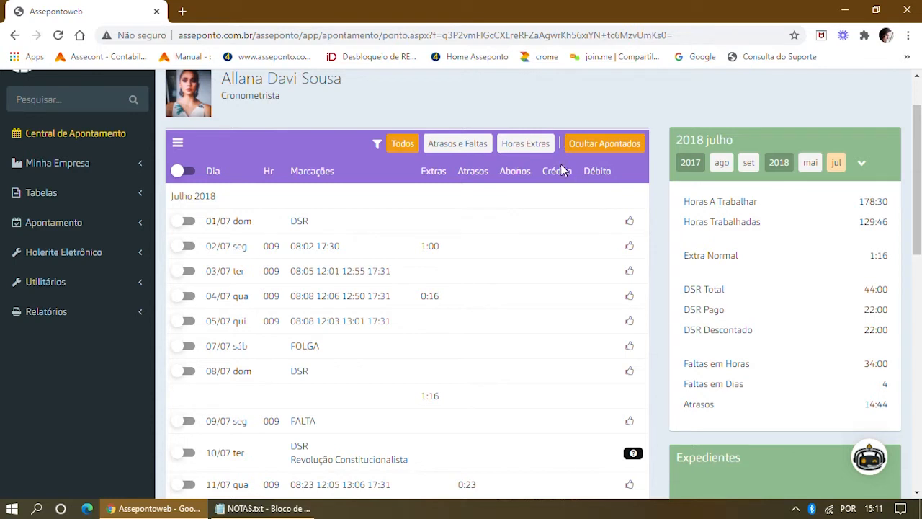
click(444, 150)
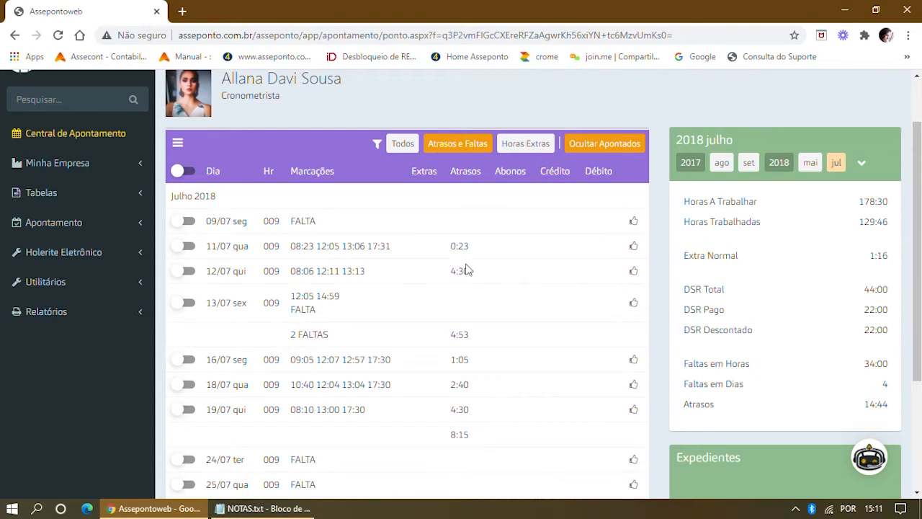
click(515, 146)
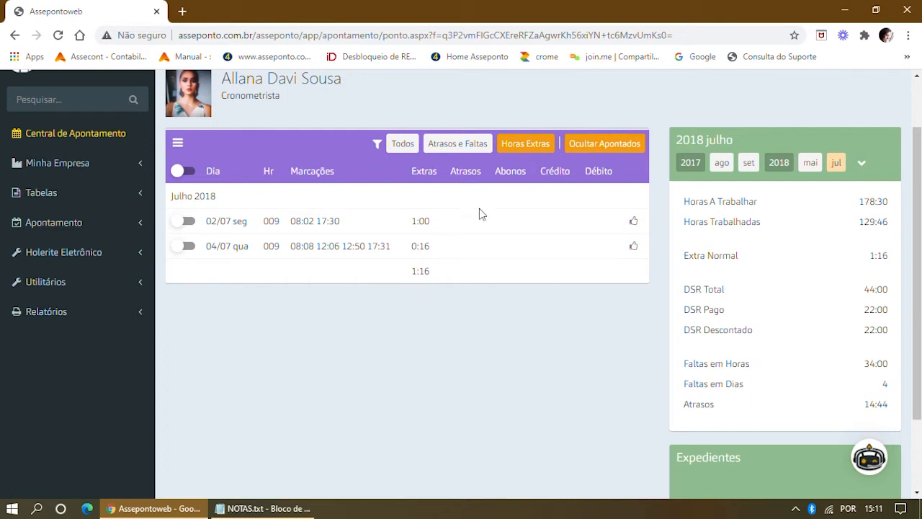
click(402, 152)
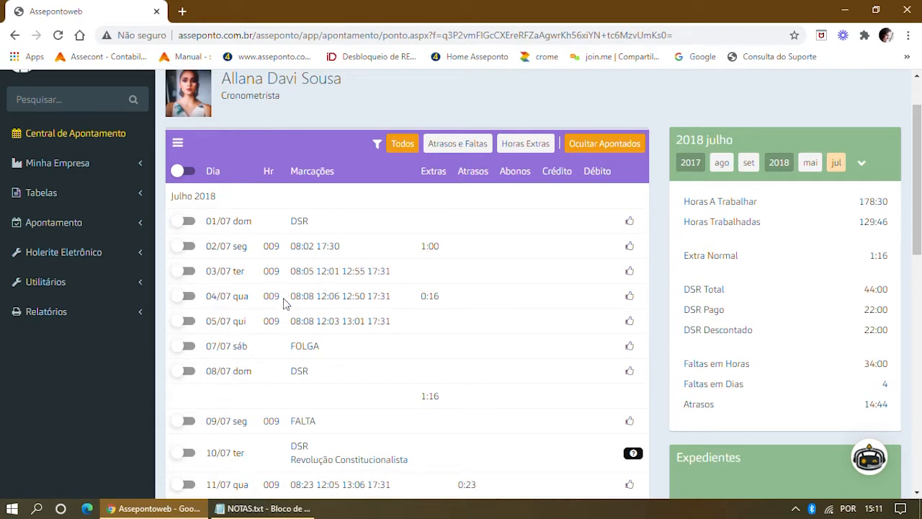
click(590, 146)
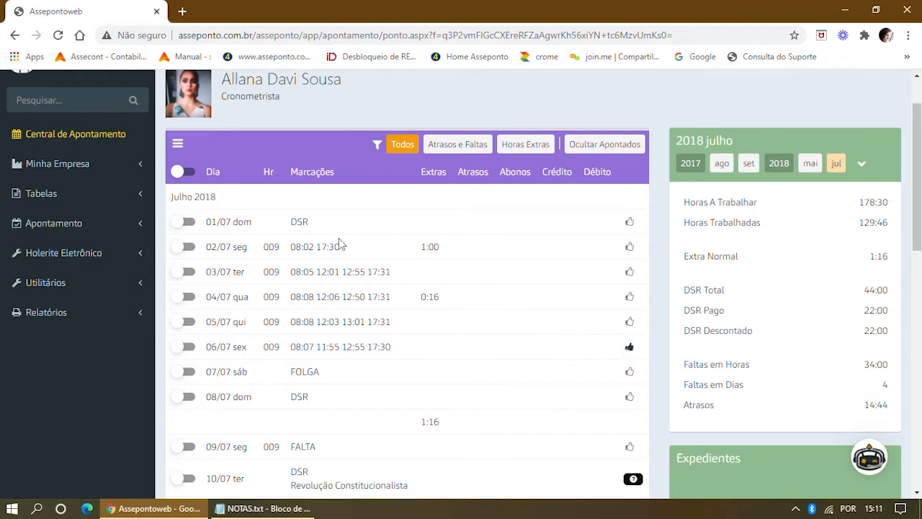
scroll(289, 237, up, 1)
click(72, 208)
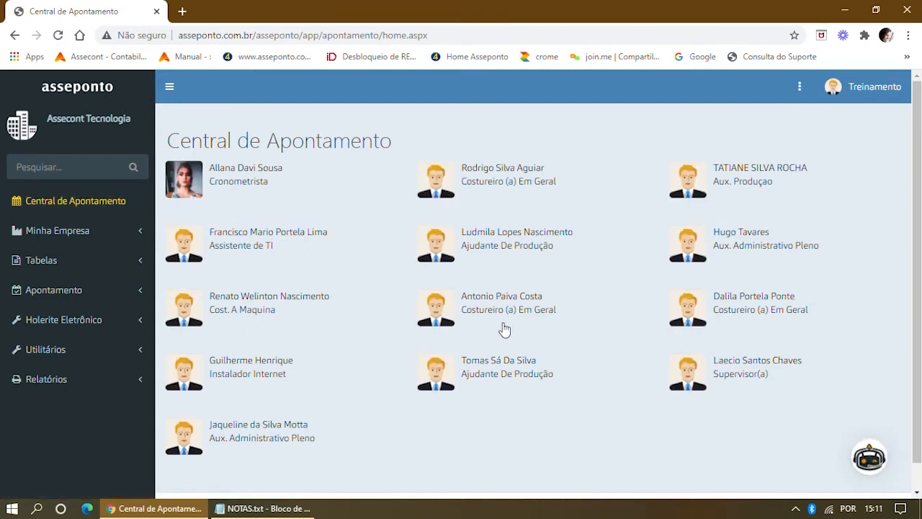
Open the production assistant's July timecard and its 16/07 day detail.
click(744, 178)
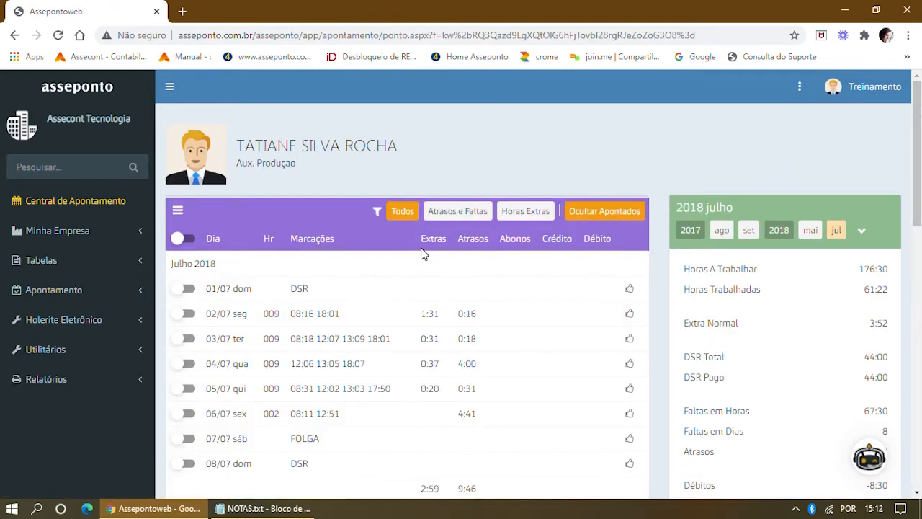
scroll(422, 258, down, 3)
scroll(422, 258, down, 4)
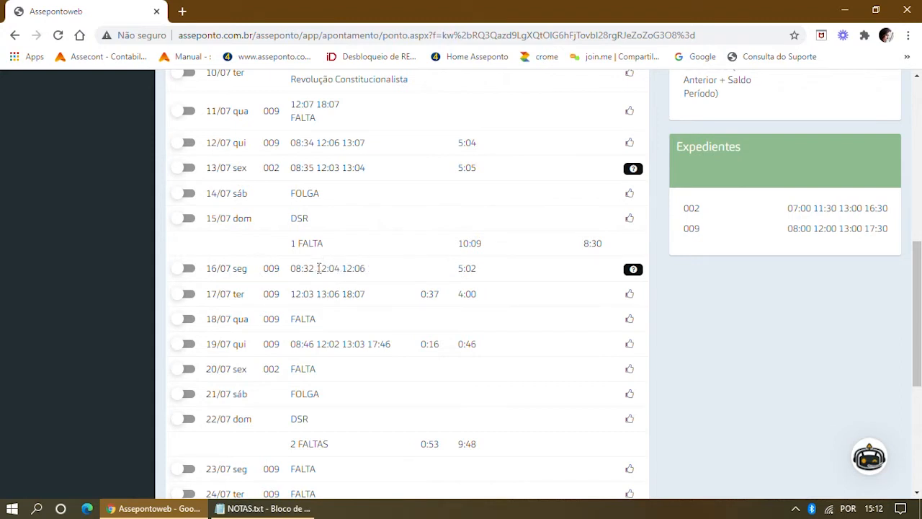
drag(319, 268, 368, 270)
click(343, 282)
mouse_move(635, 278)
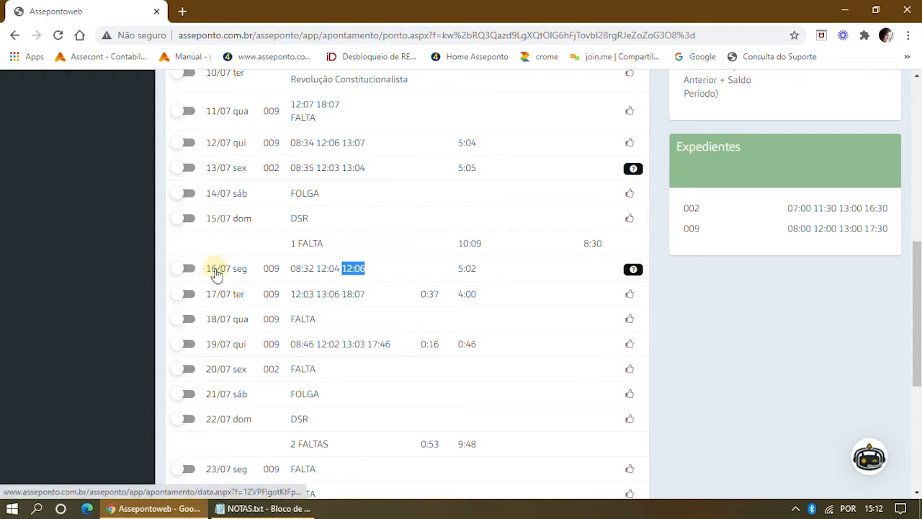
click(216, 271)
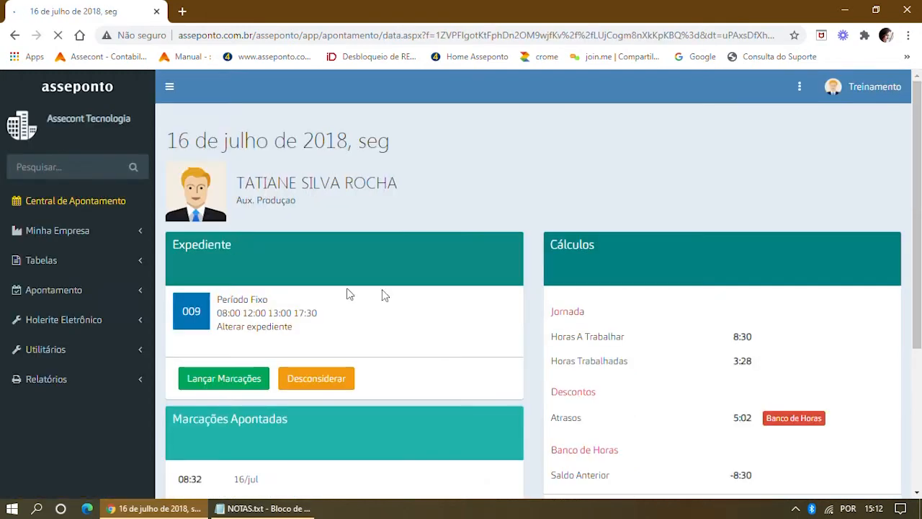
Review 16/07's 12:06 and unprocessed 13:04 punches, then open the Desconsiderar page.
scroll(390, 294, down, 2)
scroll(390, 293, down, 1)
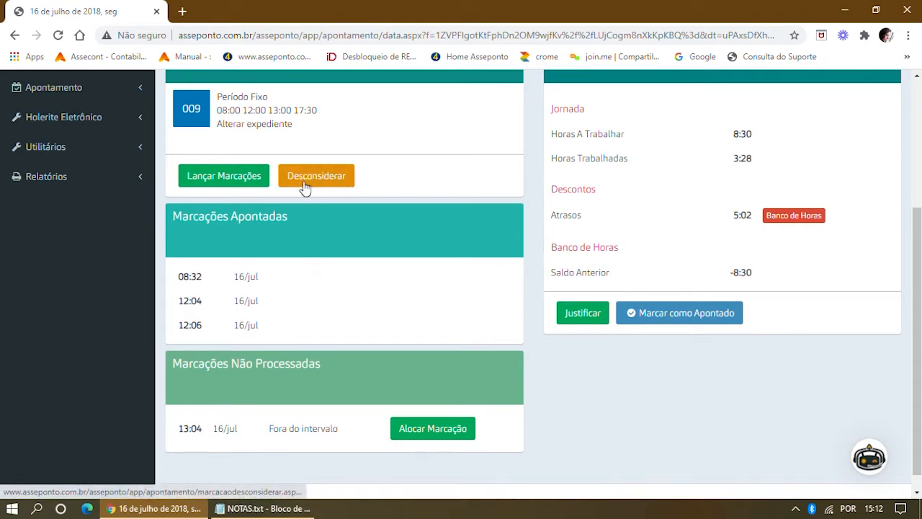
drag(180, 326, 205, 328)
drag(286, 328, 185, 326)
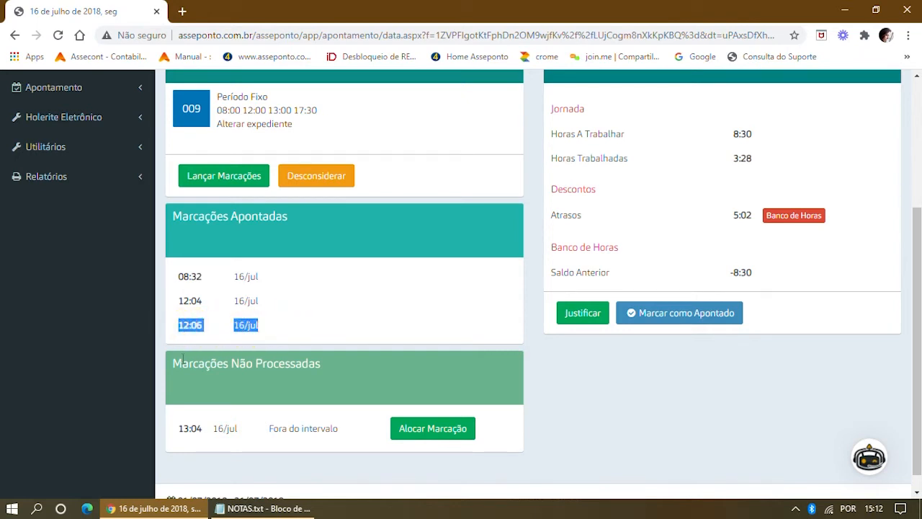
drag(179, 431, 204, 430)
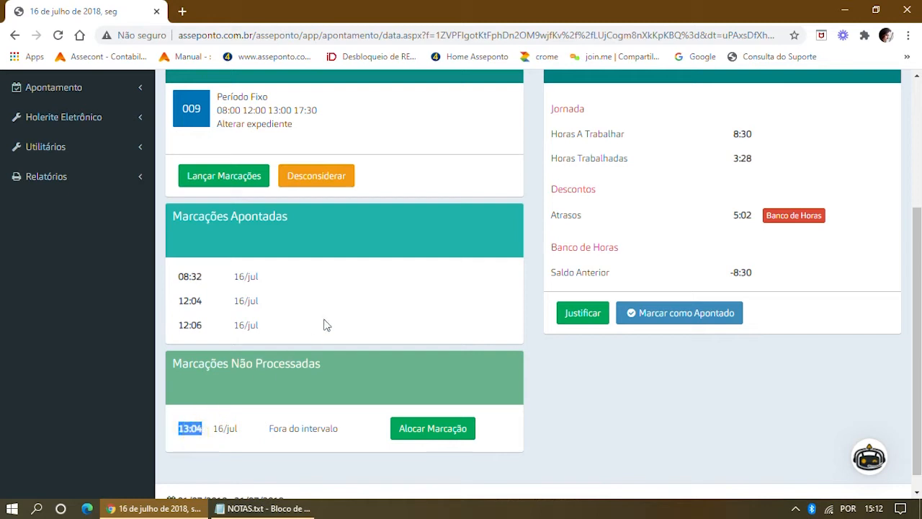
click(315, 178)
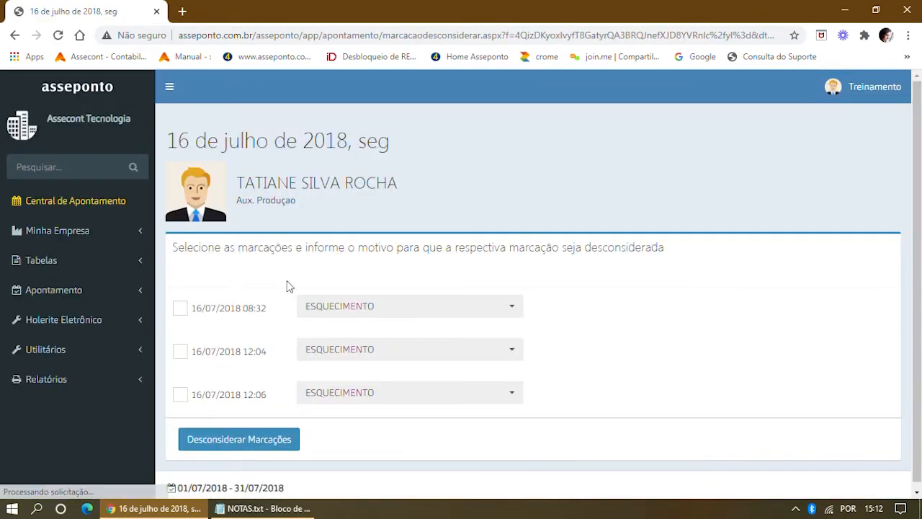
Disregard the 16/07 12:06 punch with reason MARCOU INDEVIDO.
click(179, 398)
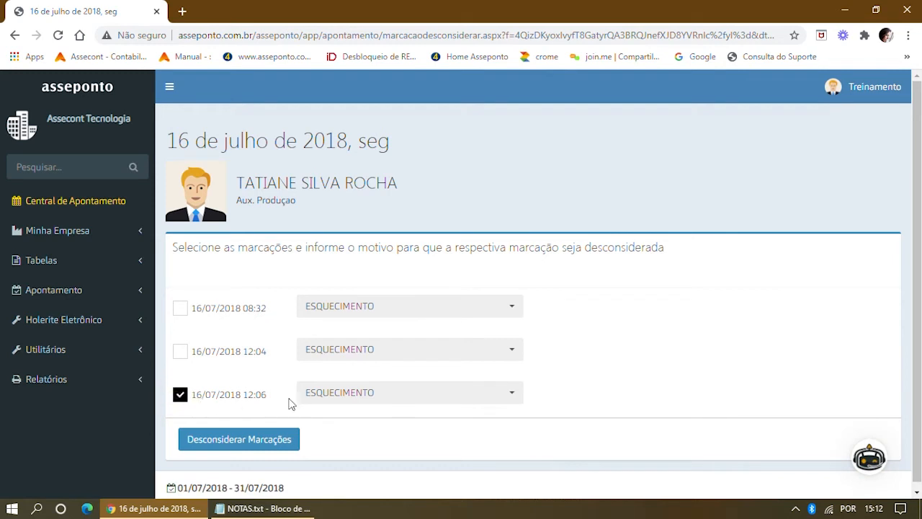
click(511, 398)
scroll(481, 335, down, 1)
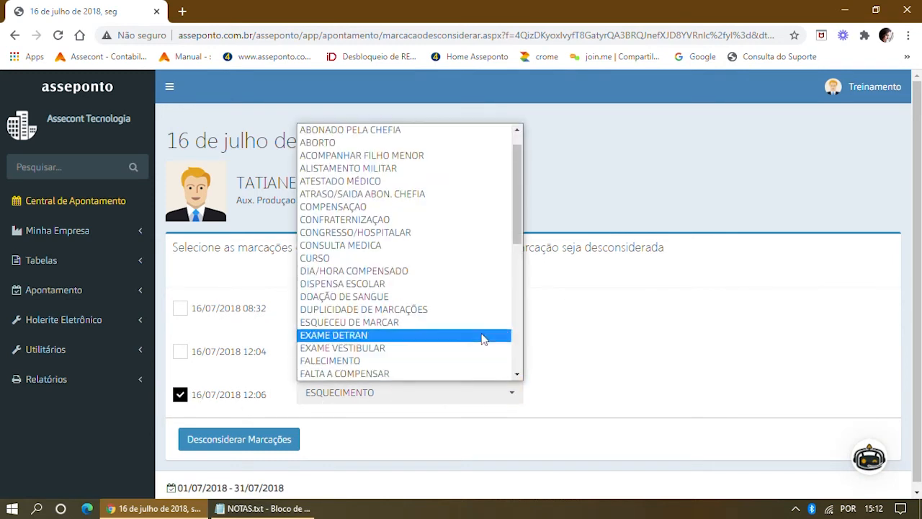
scroll(432, 337, down, 5)
scroll(428, 340, down, 1)
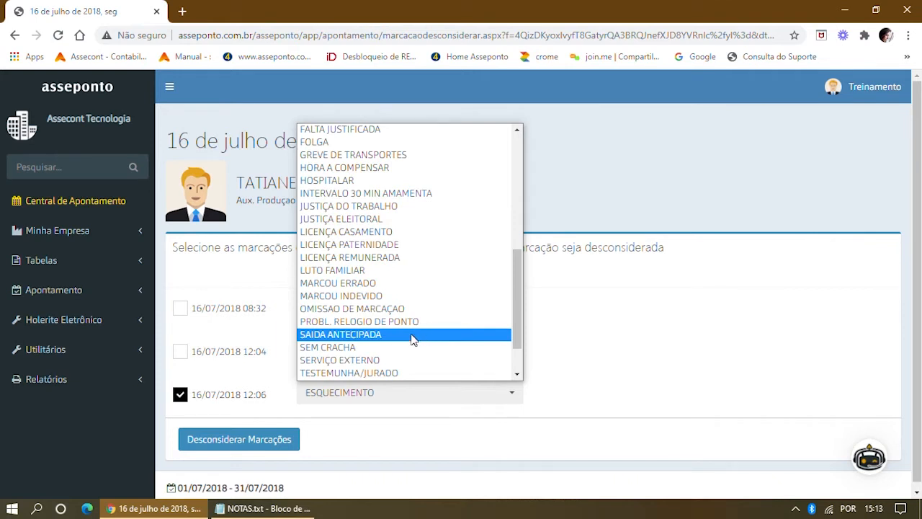
click(381, 296)
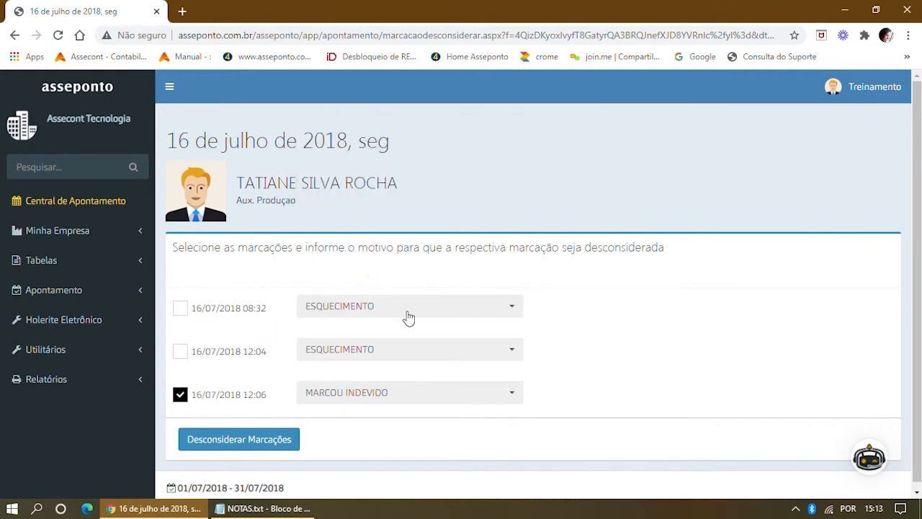
click(253, 446)
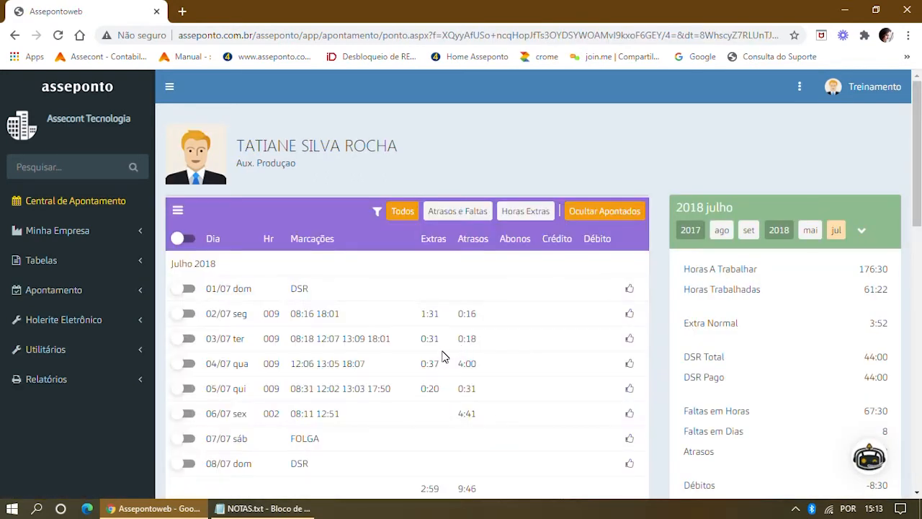
Check that 16/07 now reads 08:32, 12:04, 13:04 and select that day in the timecard.
scroll(443, 356, down, 6)
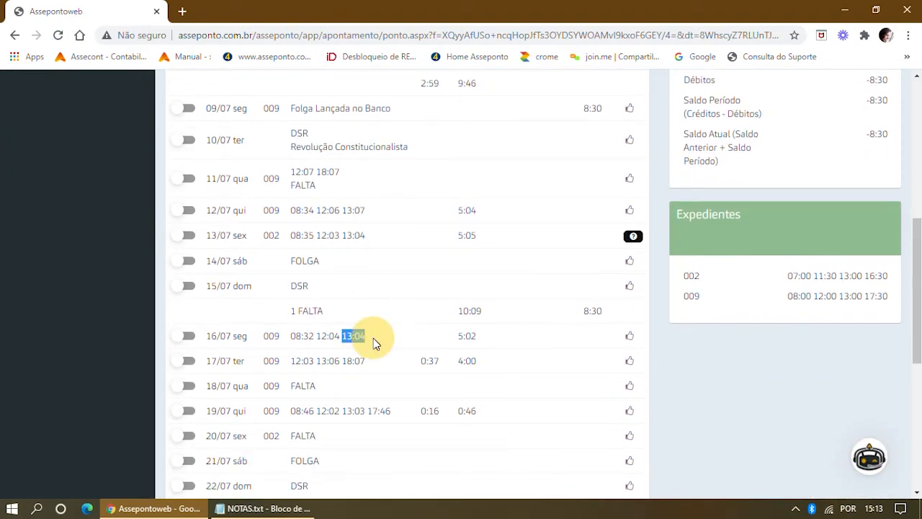
click(328, 341)
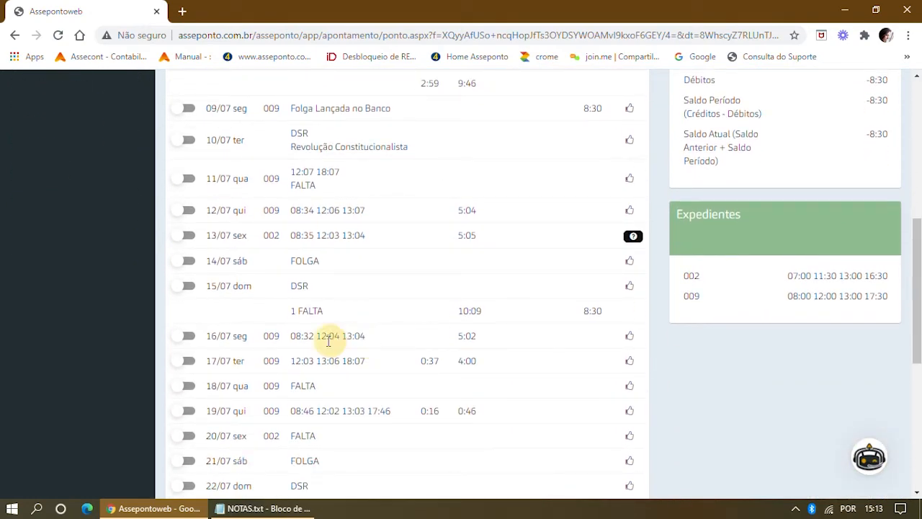
drag(319, 337, 424, 340)
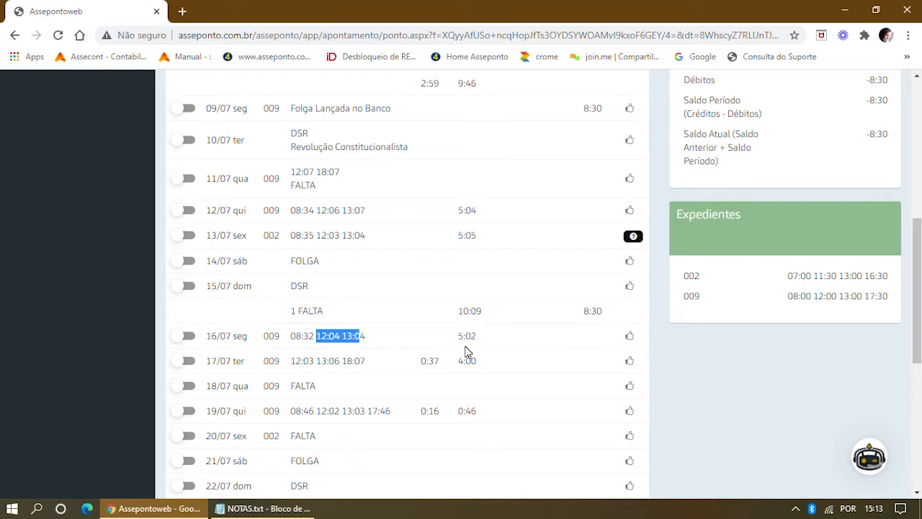
click(189, 342)
click(191, 341)
scroll(194, 325, up, 6)
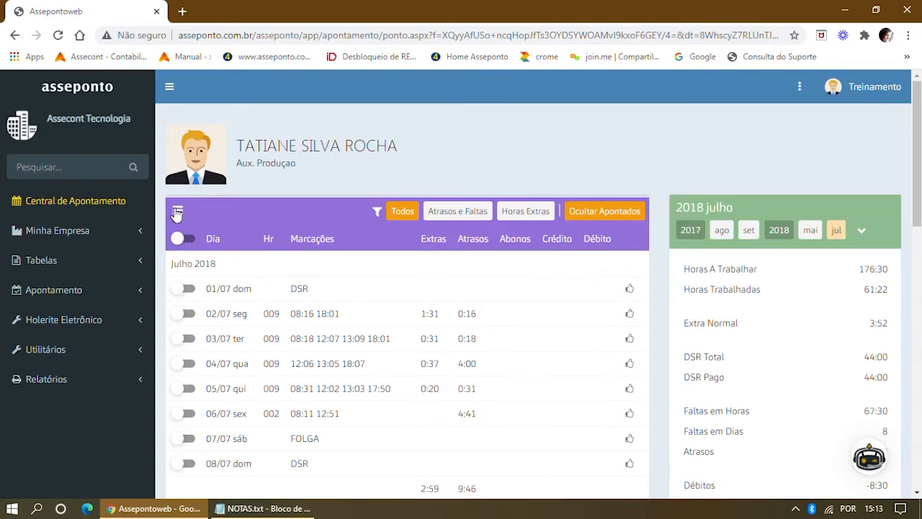
Open Inclusão de Marcações for 16/07 and start entering the exit punch time.
click(177, 210)
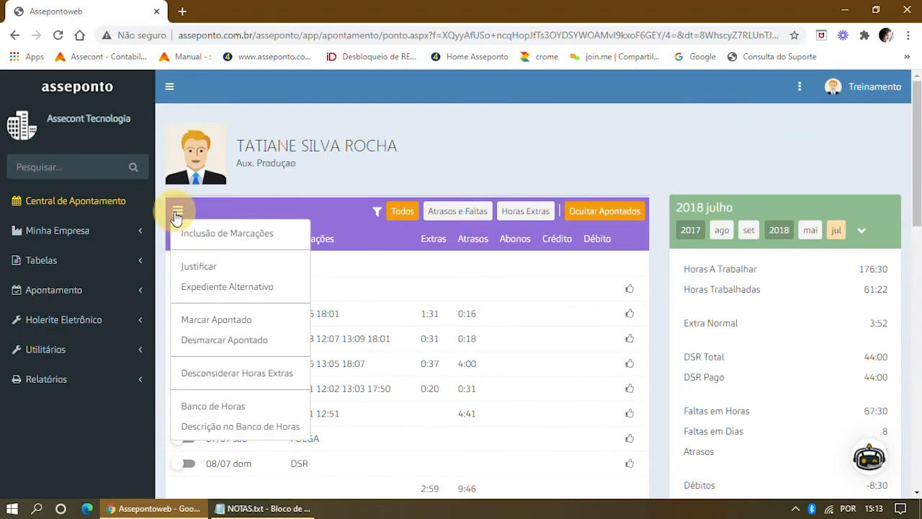
click(226, 238)
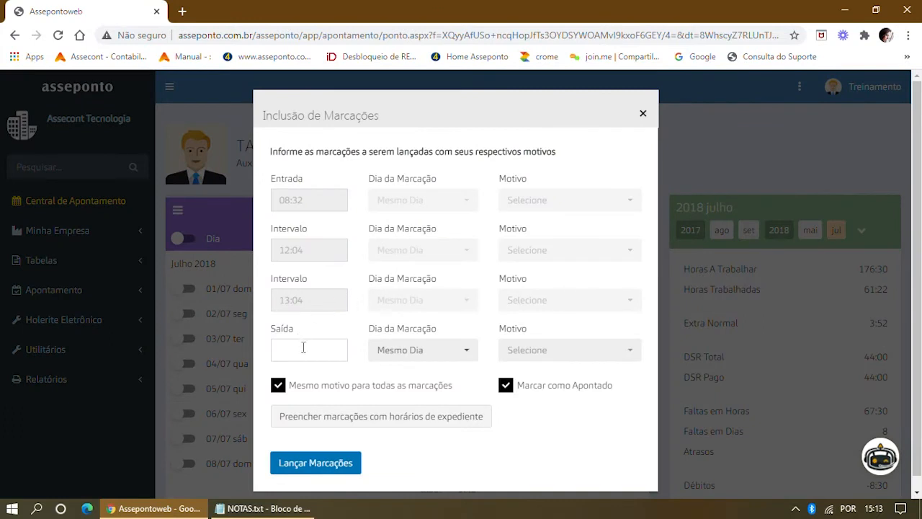
click(288, 349)
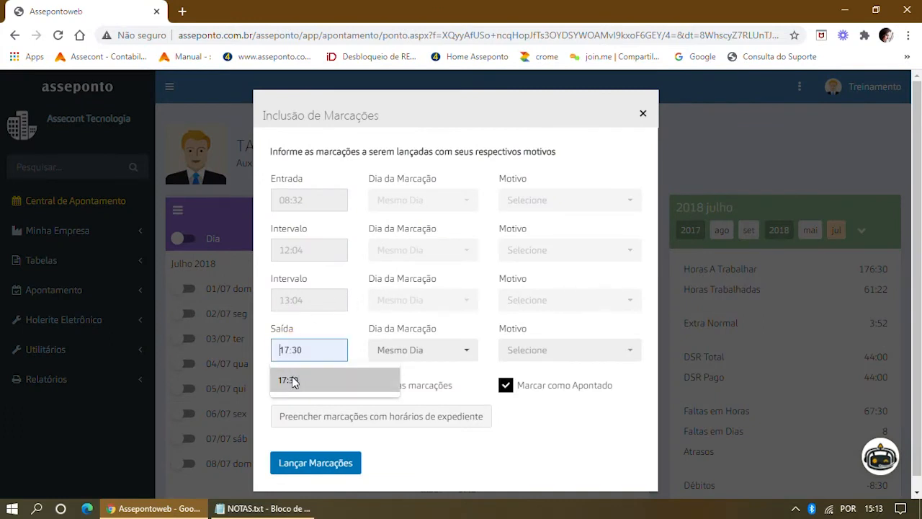
click(292, 379)
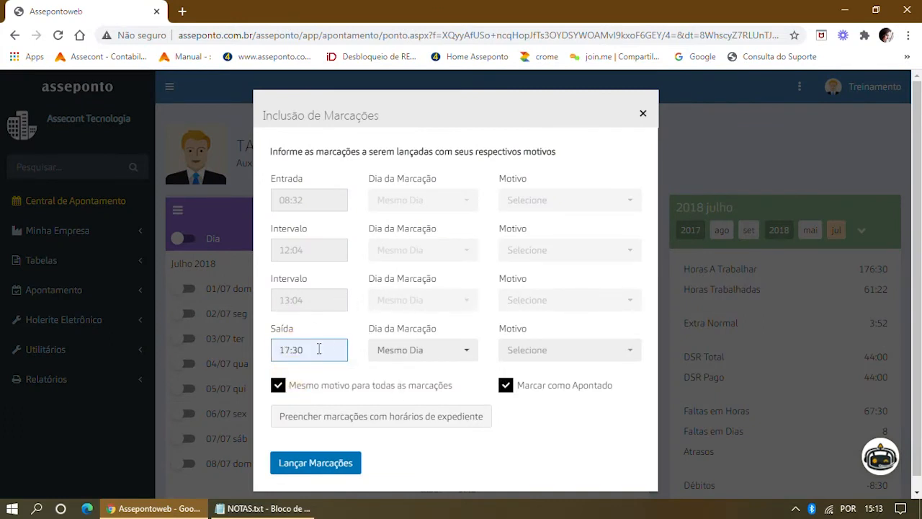
drag(318, 349, 268, 350)
text(06:00)
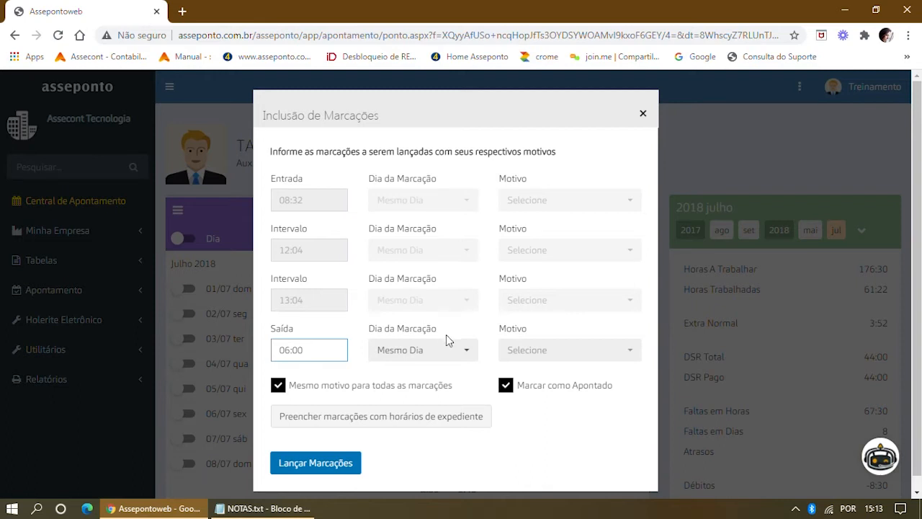
Set the exit punch to 17:30 on Mesmo Dia with reason ESQUECIMENTO.
click(466, 351)
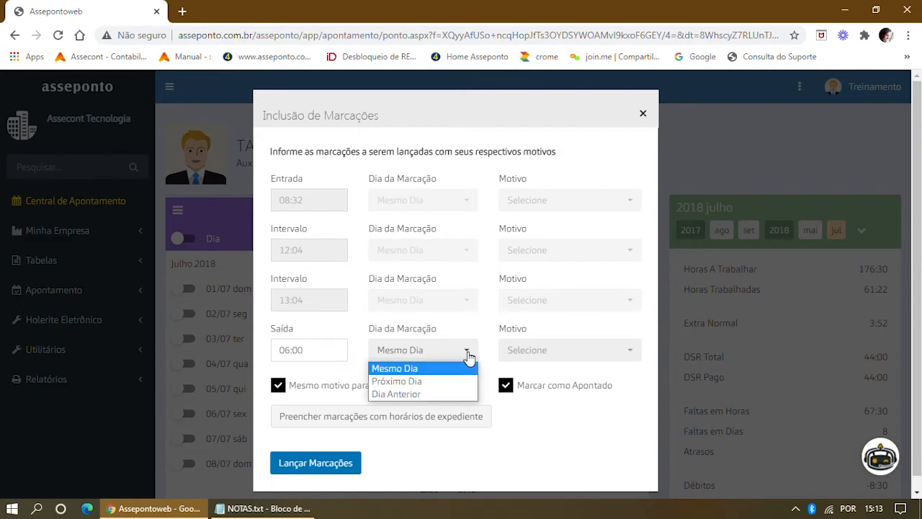
click(414, 387)
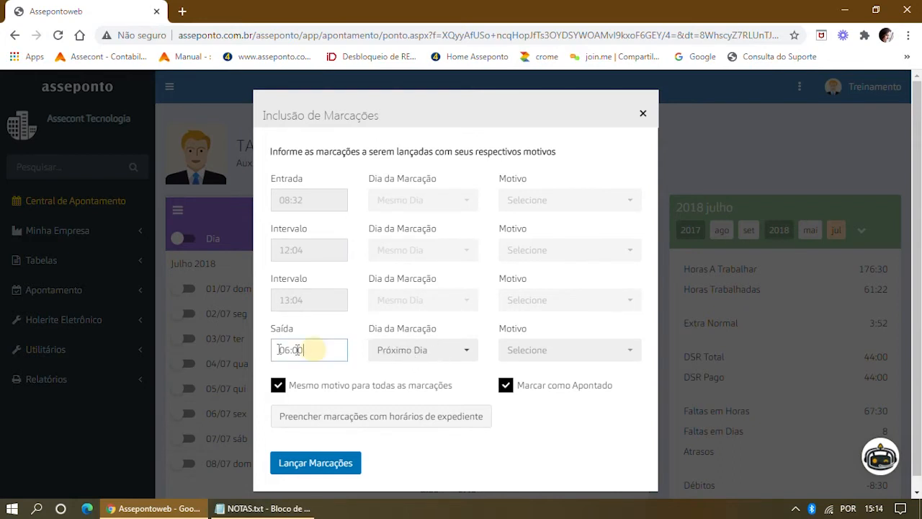
drag(316, 350, 261, 351)
text(17:)
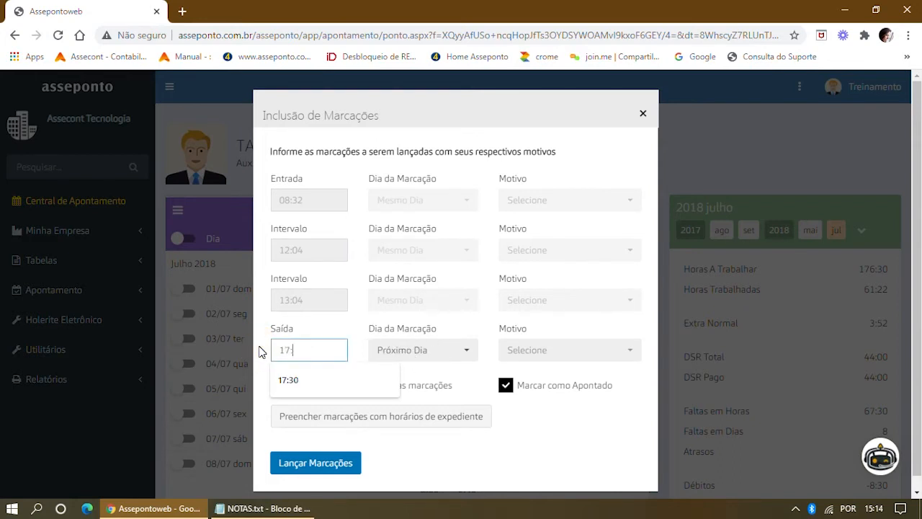
text(30)
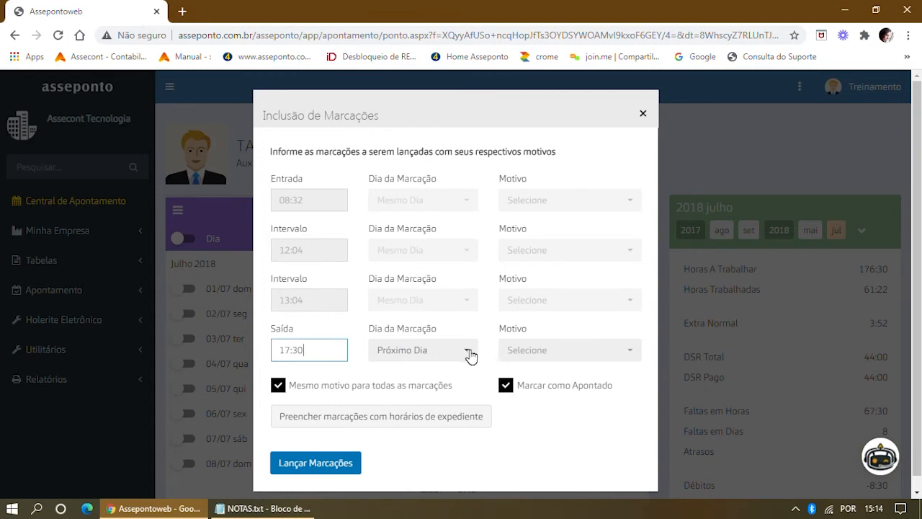
click(470, 352)
click(428, 368)
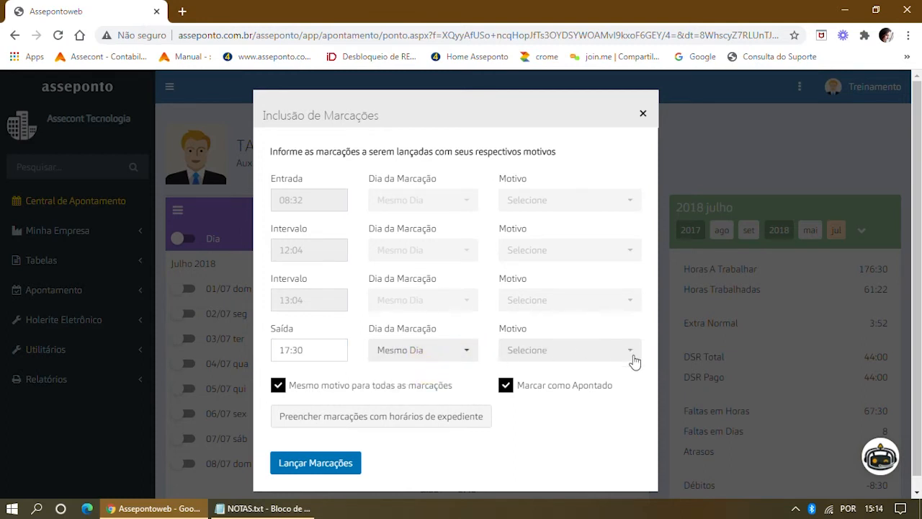
click(631, 352)
scroll(568, 113, down, 1)
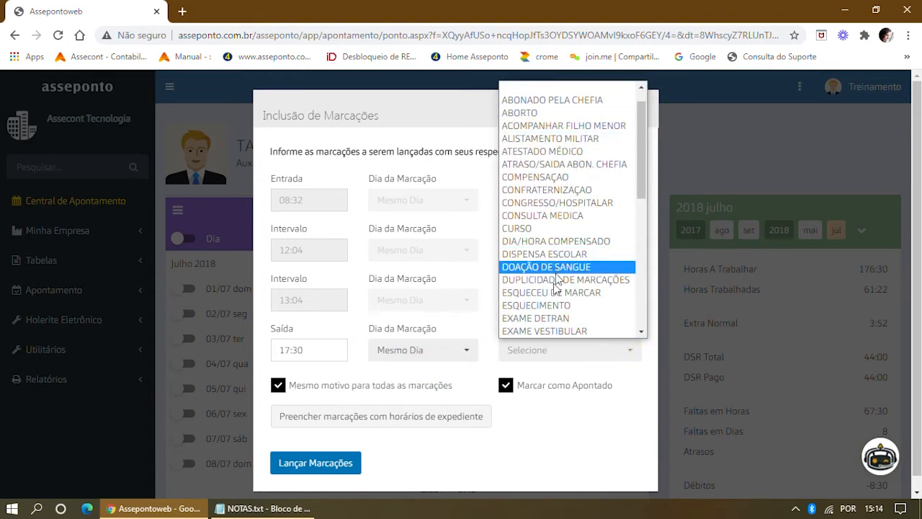
click(549, 308)
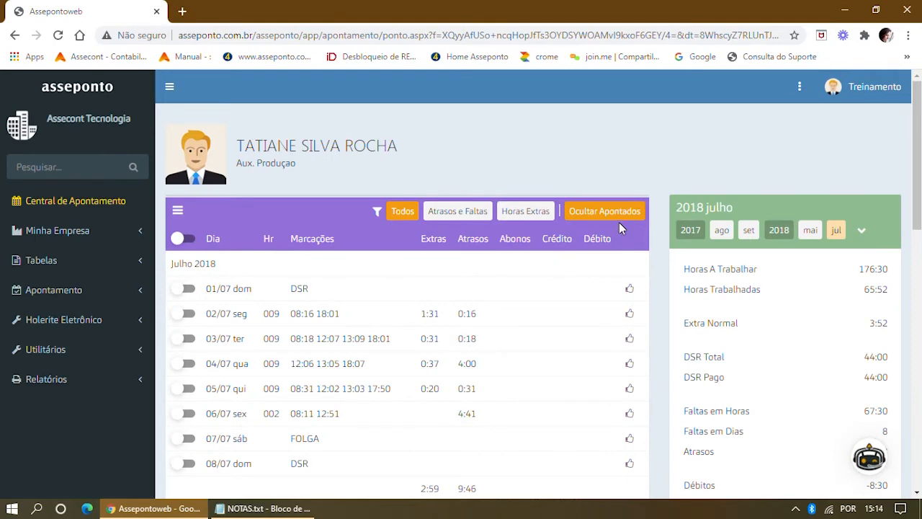
Turn off Ocultar Apontados and check 16/07's four punches and 0:32 against shift 009's 08:00 start.
click(603, 210)
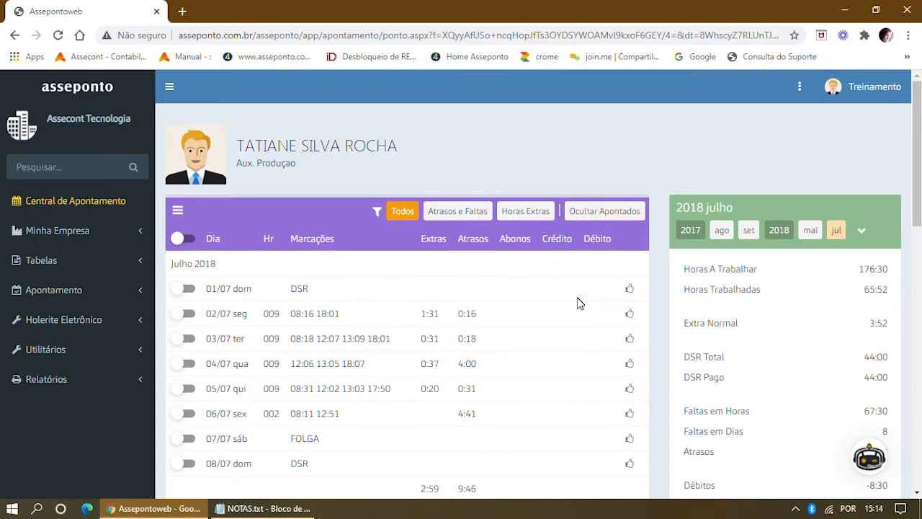
scroll(577, 301, down, 6)
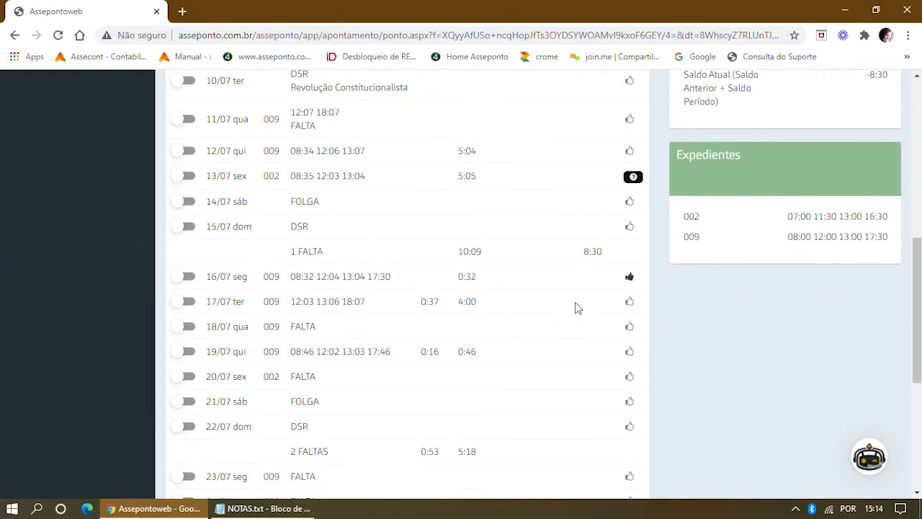
double_click(295, 269)
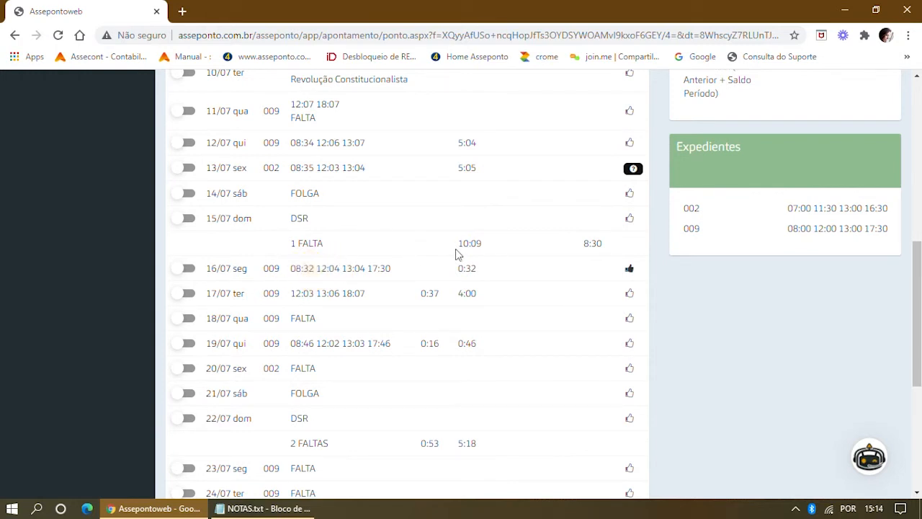
double_click(489, 270)
drag(789, 229, 810, 230)
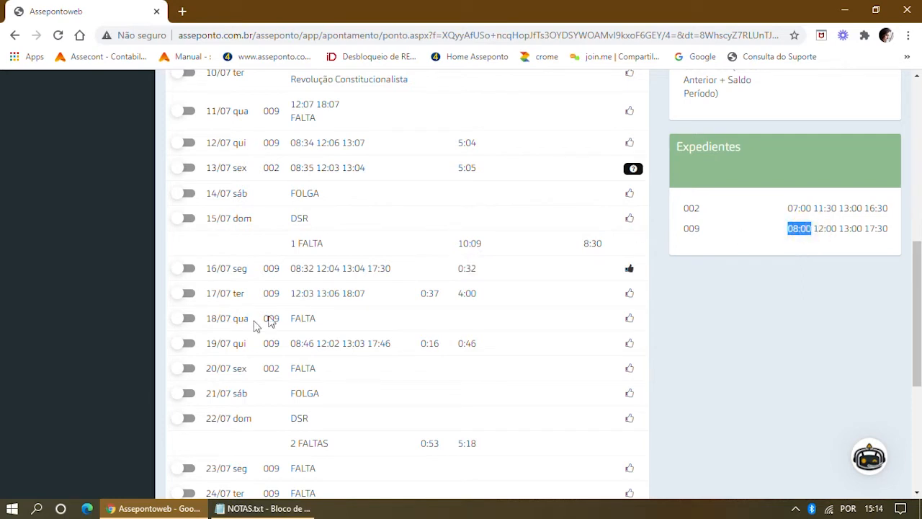
drag(291, 267, 391, 268)
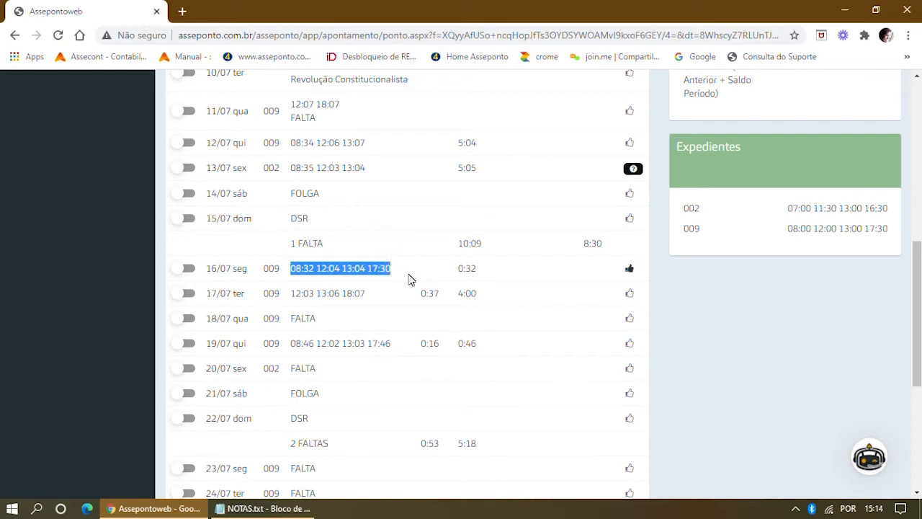
Open the 16/07 detail, unmark it as reviewed and delete the 17:30 punch.
click(221, 272)
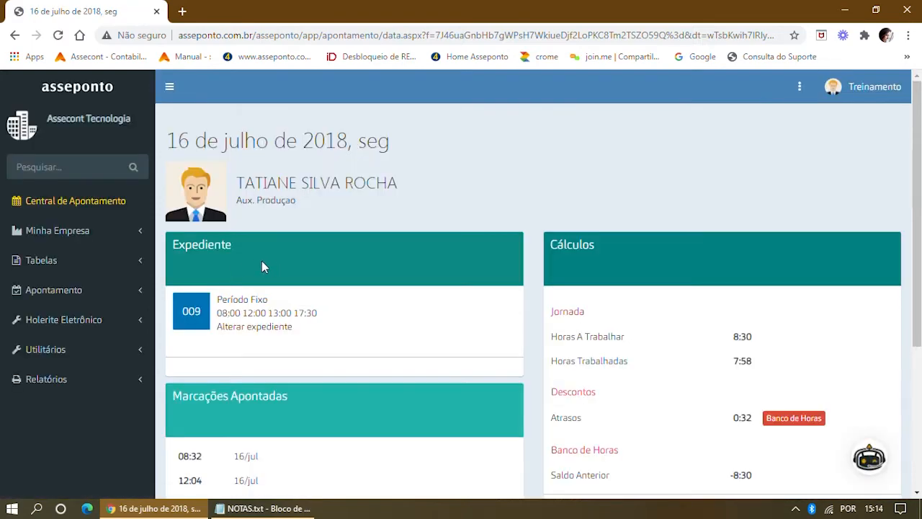
scroll(261, 261, down, 3)
scroll(264, 275, down, 1)
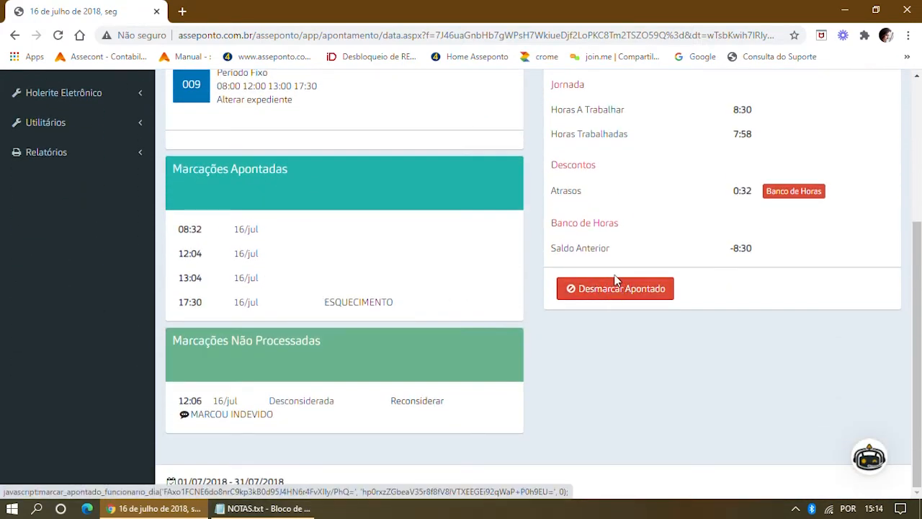
scroll(612, 282, up, 2)
scroll(613, 283, down, 2)
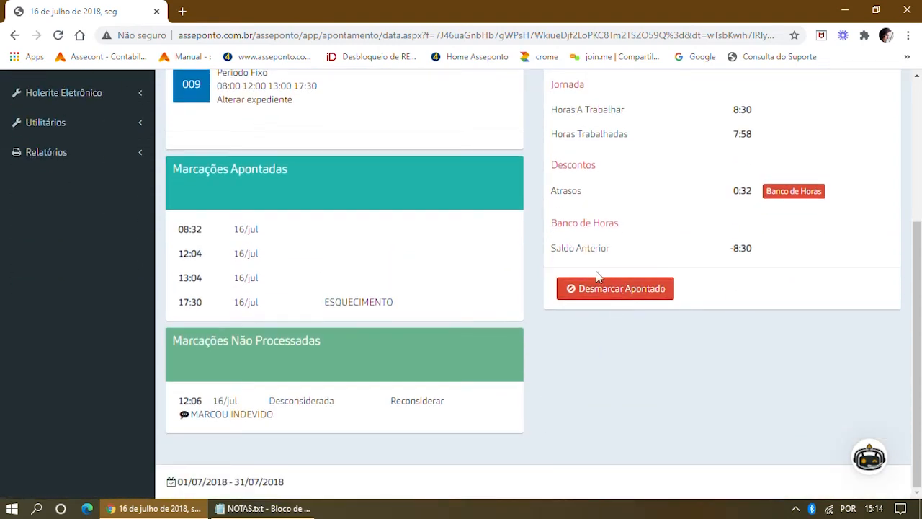
scroll(609, 288, up, 1)
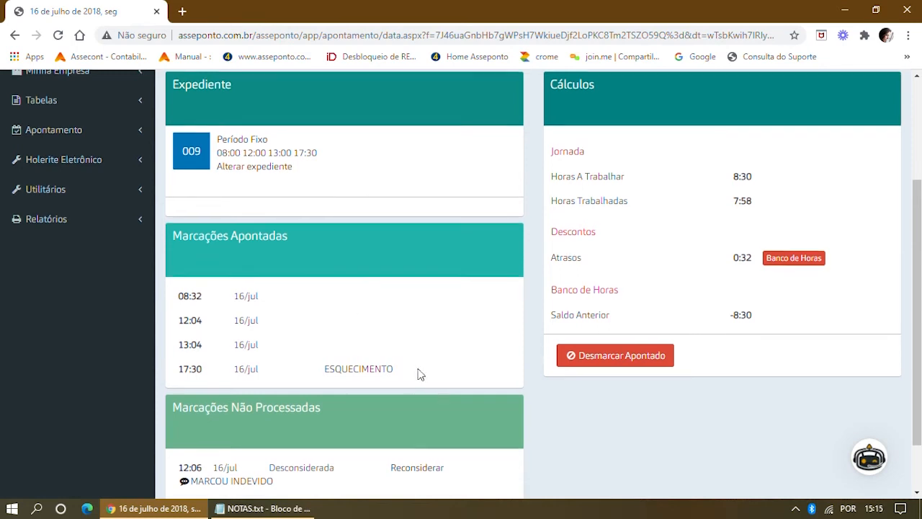
scroll(420, 372, down, 2)
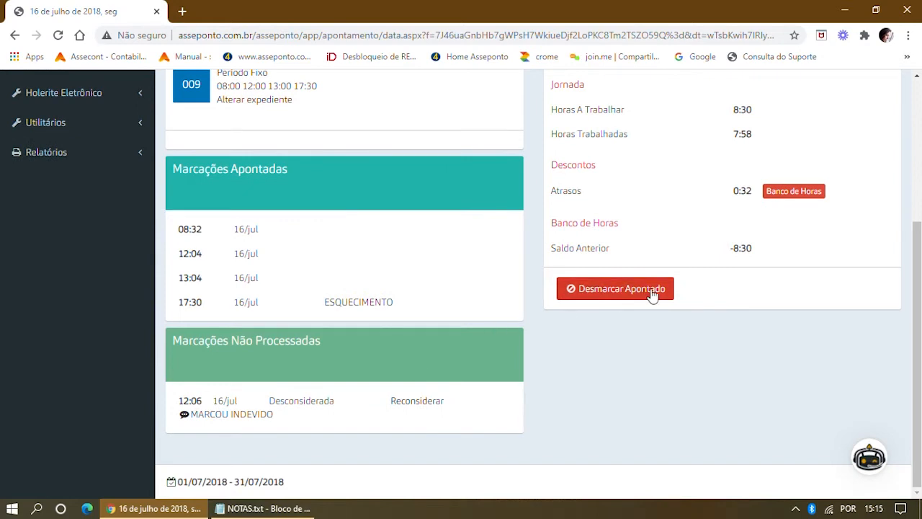
click(628, 289)
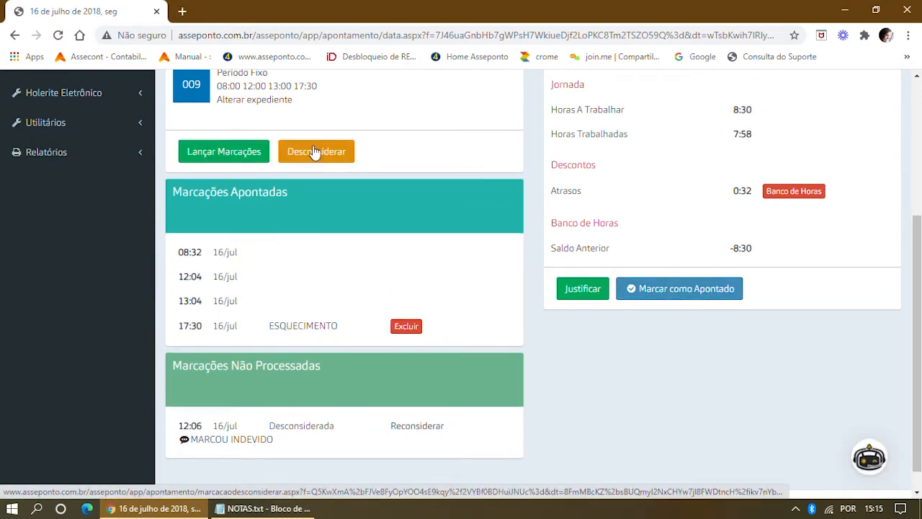
click(407, 327)
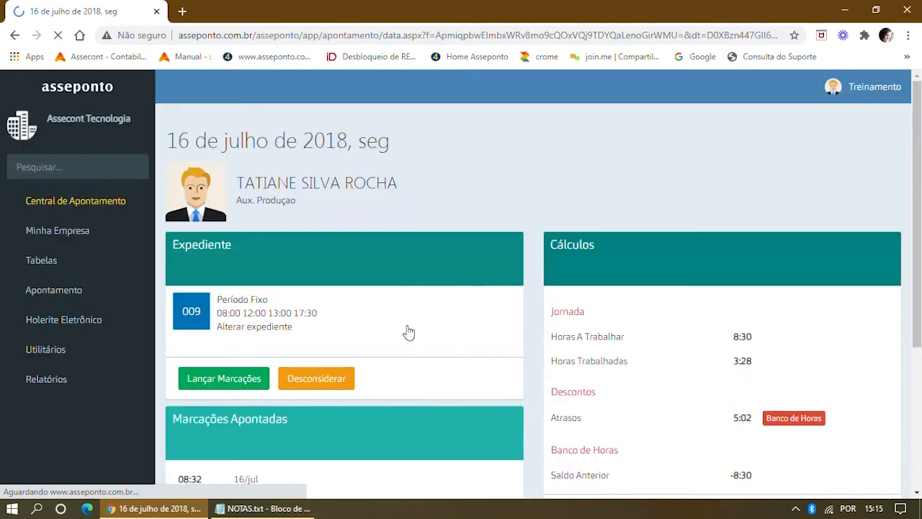
Reconsider the disregarded 12:06 punch and go back to the July 2018 timesheet via Apontamento.
scroll(435, 322, down, 4)
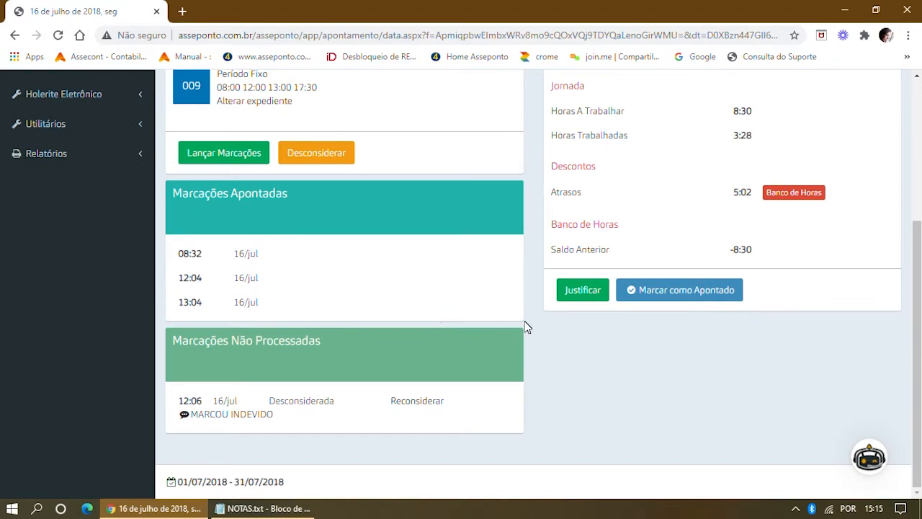
click(419, 405)
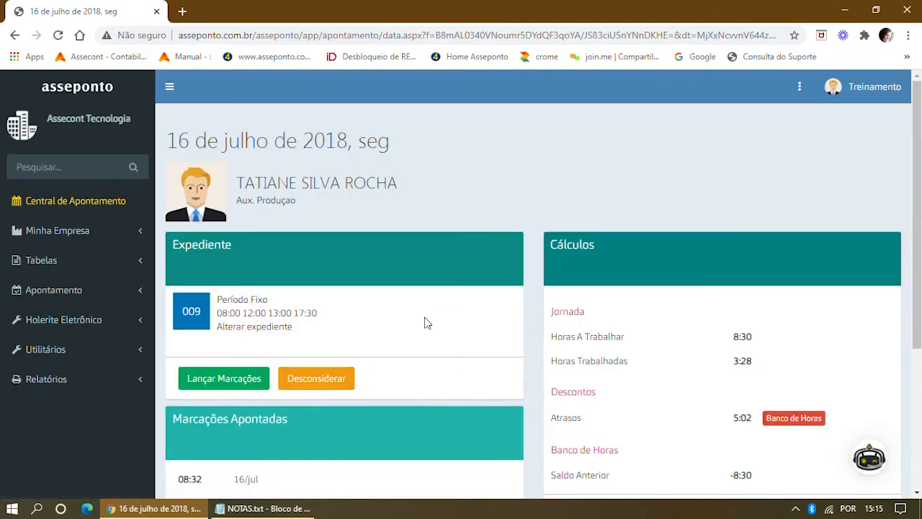
scroll(425, 323, down, 4)
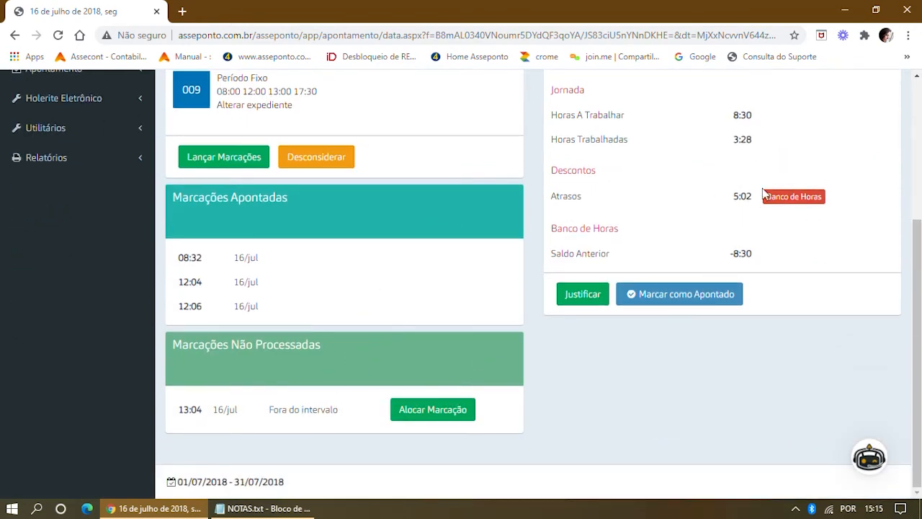
scroll(753, 187, up, 3)
click(798, 86)
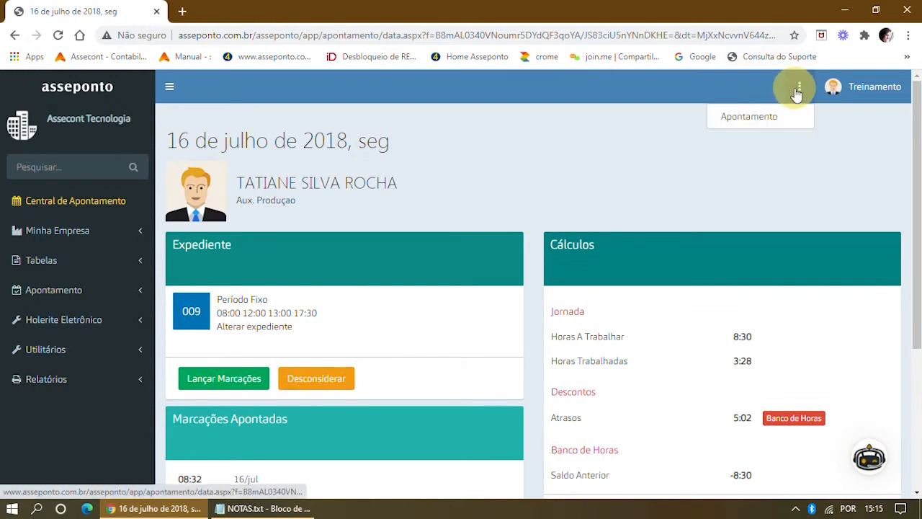
click(768, 118)
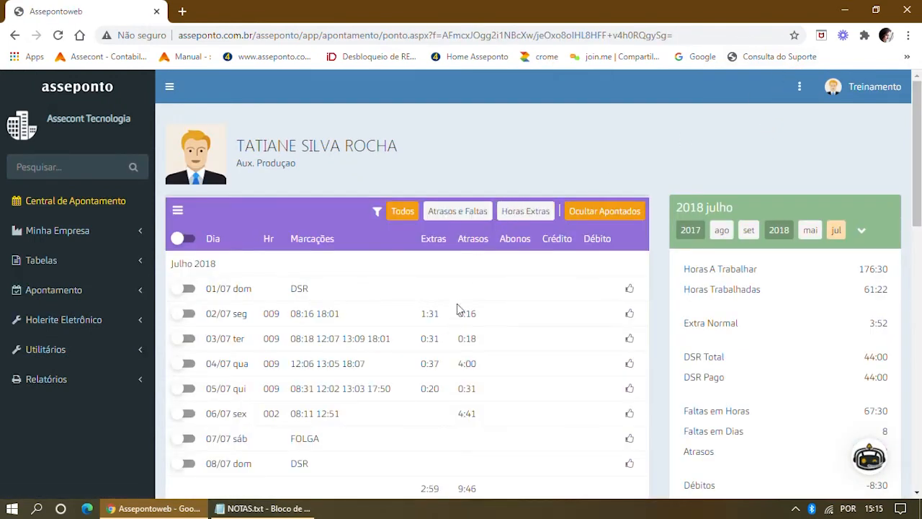
scroll(456, 308, down, 5)
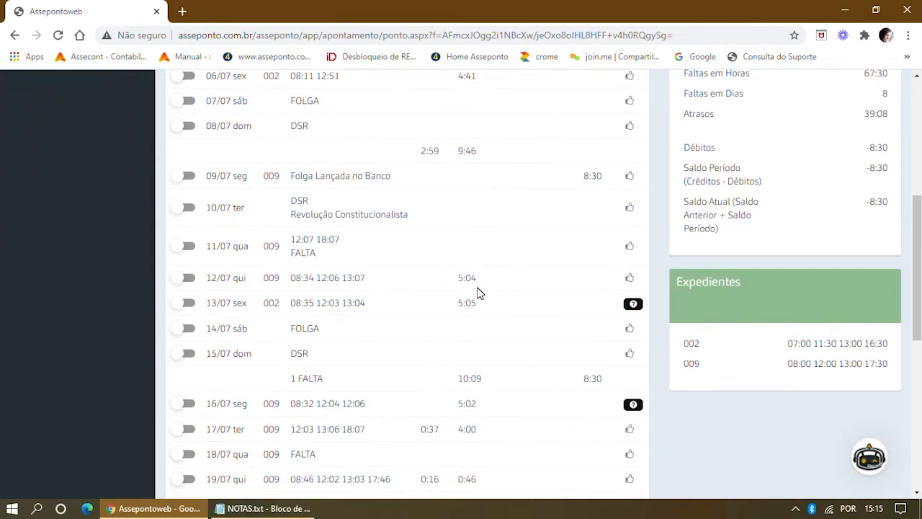
scroll(465, 284, down, 2)
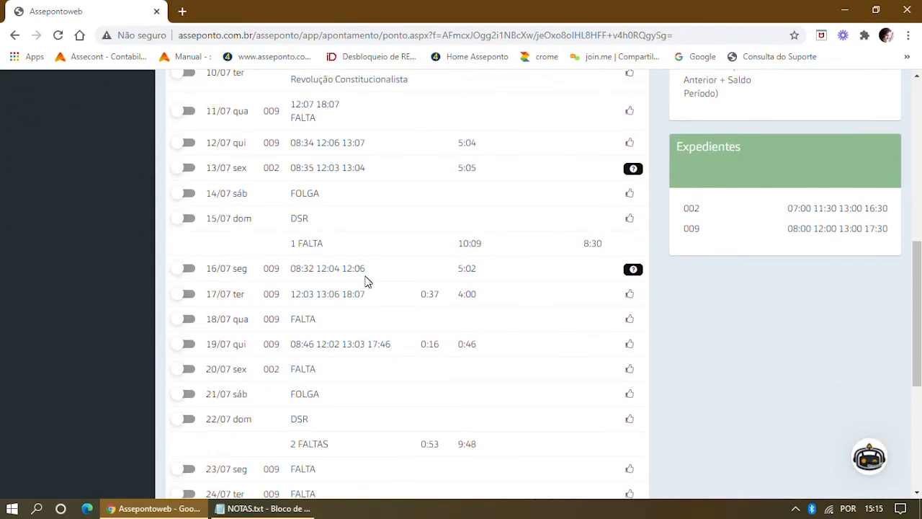
scroll(500, 183, up, 7)
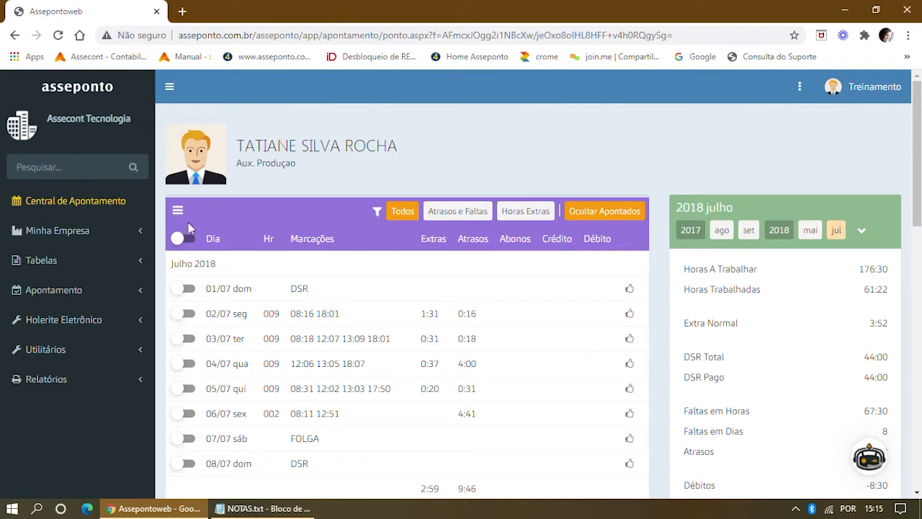
Open the Cronometrista employee's July timesheet and its 18/07 day detail.
click(46, 202)
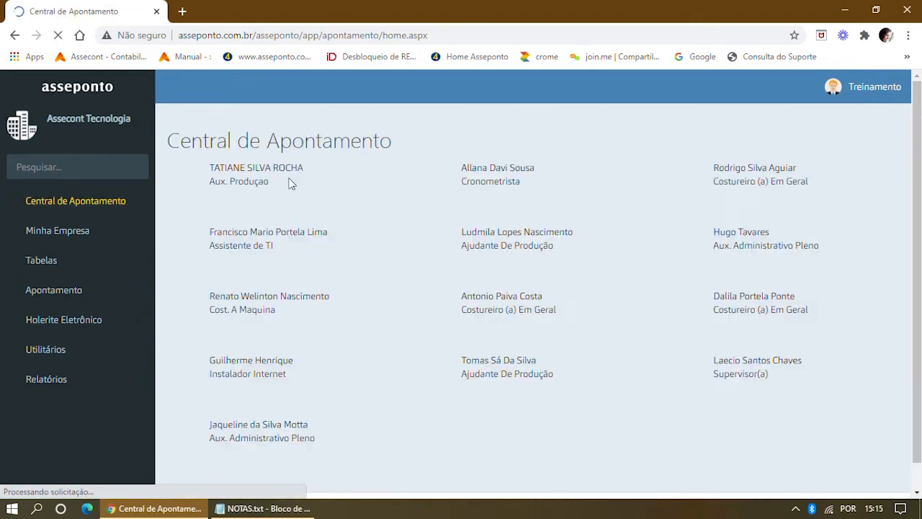
click(465, 170)
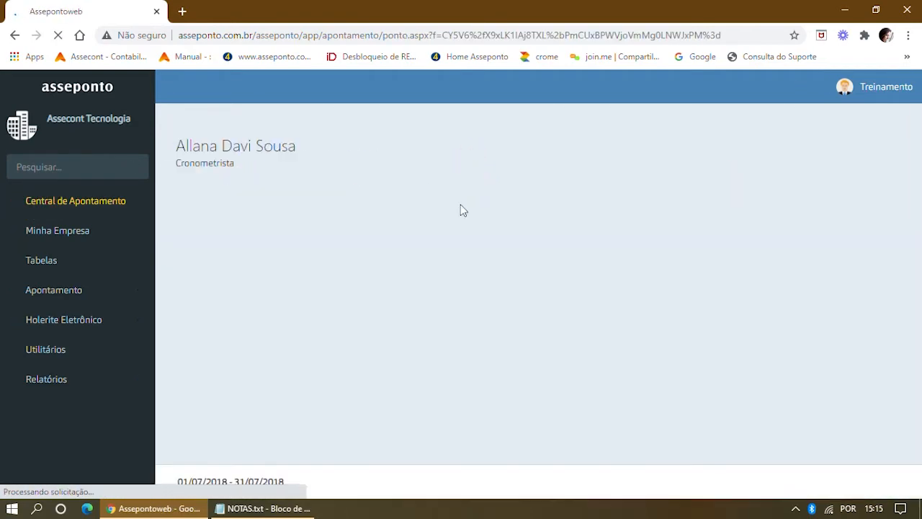
scroll(446, 302, down, 4)
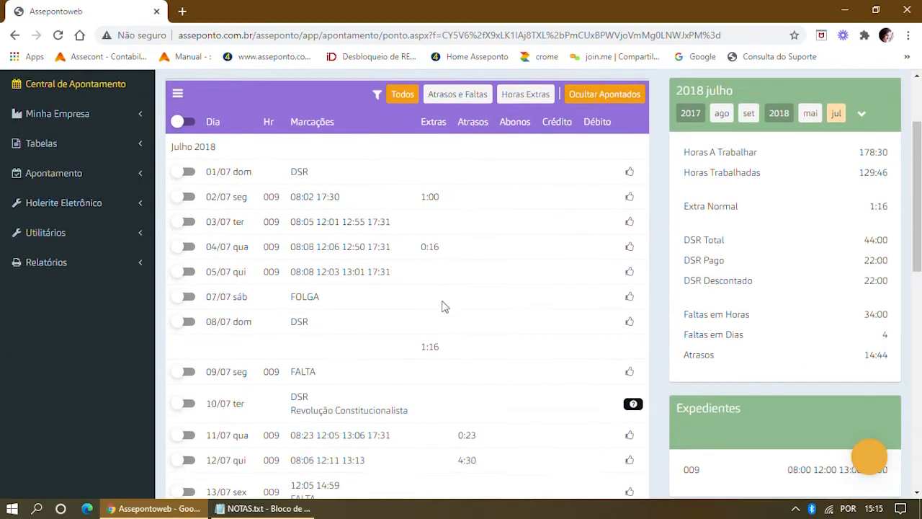
scroll(453, 304, down, 2)
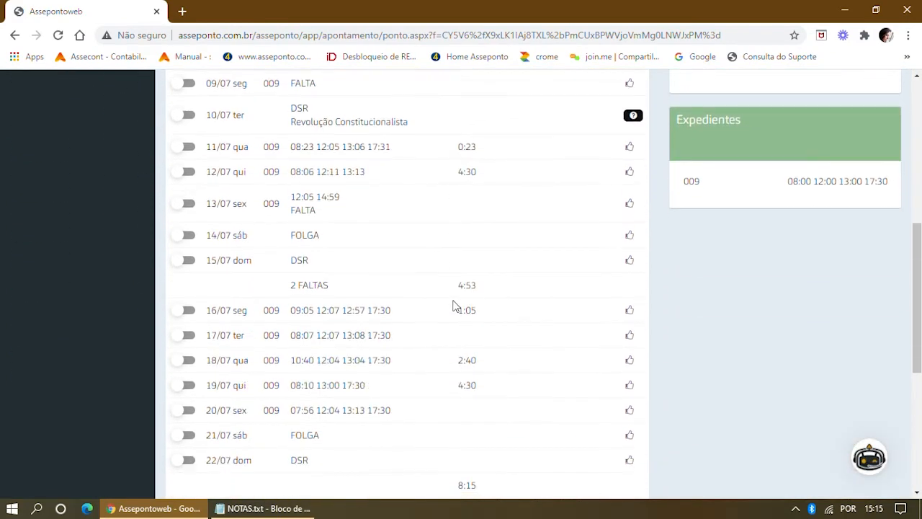
scroll(453, 307, down, 1)
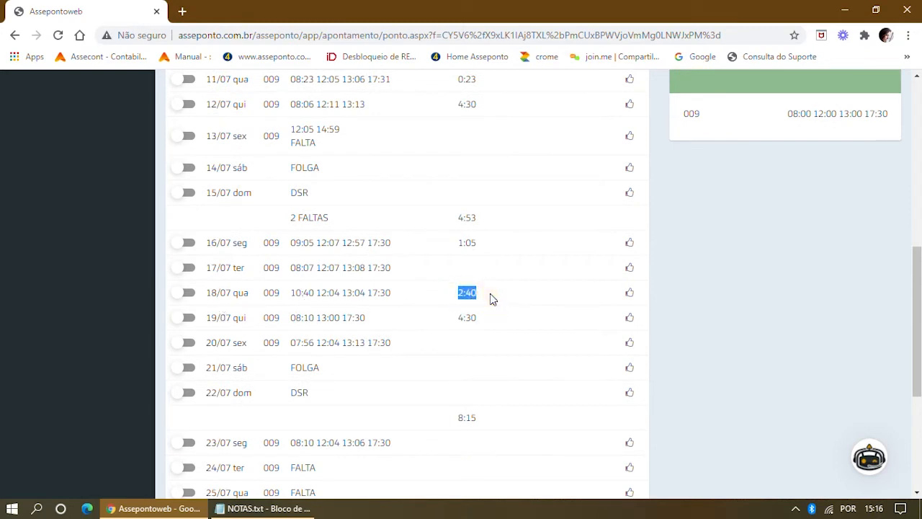
click(209, 295)
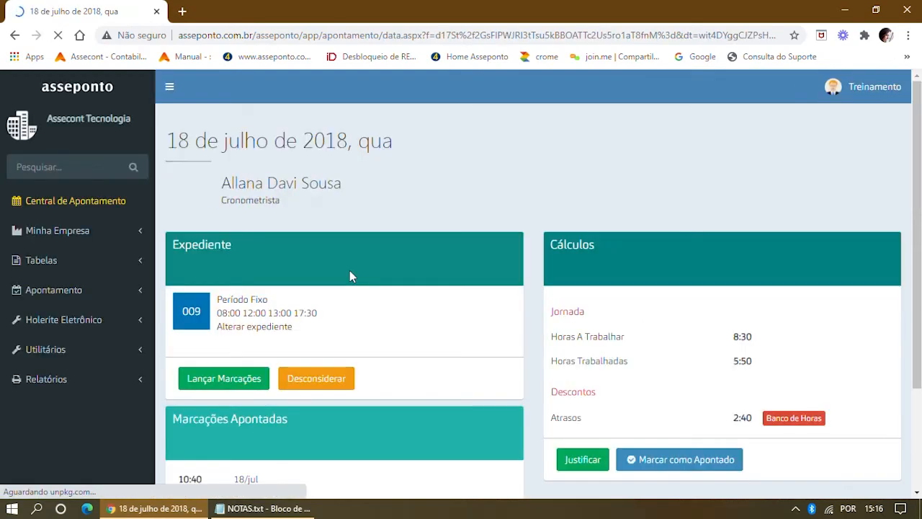
View the attached Atestado medico.jpg certificate at full size, then note the 2:40 lateness.
scroll(342, 284, down, 4)
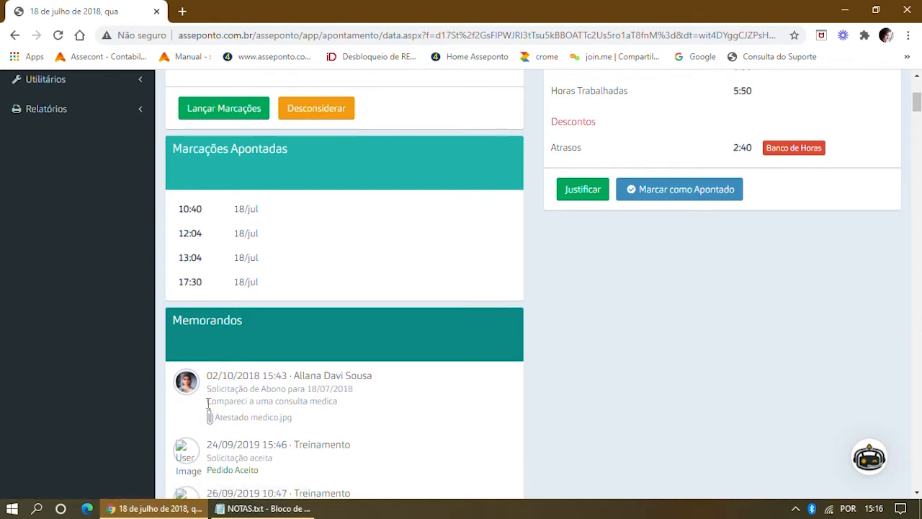
drag(206, 401, 353, 404)
click(312, 419)
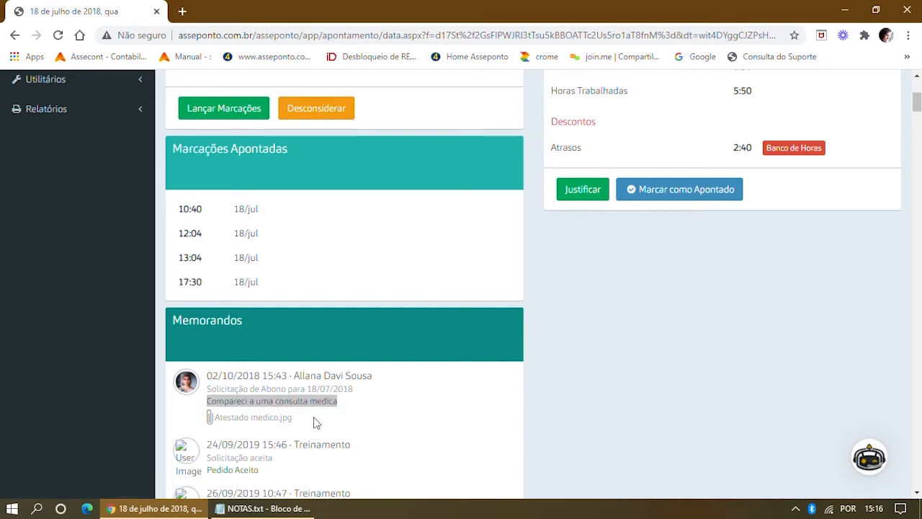
click(422, 257)
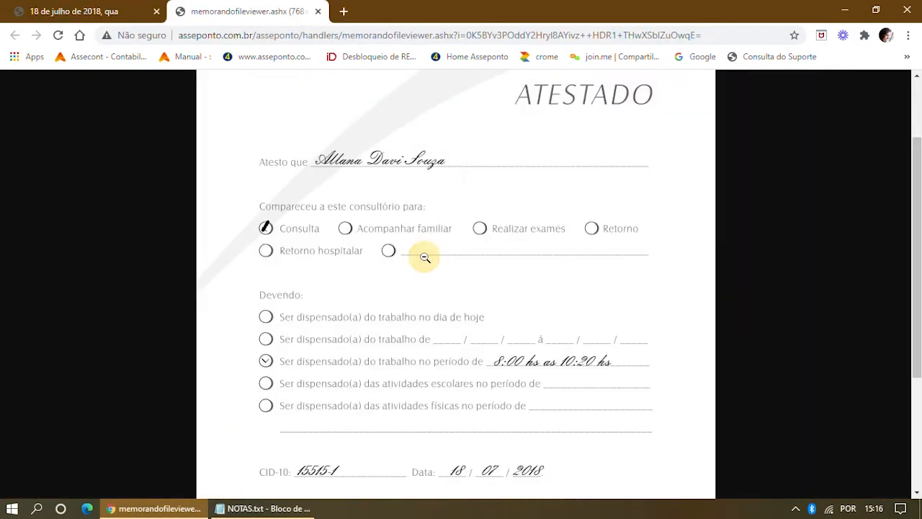
scroll(410, 261, down, 3)
scroll(409, 261, up, 4)
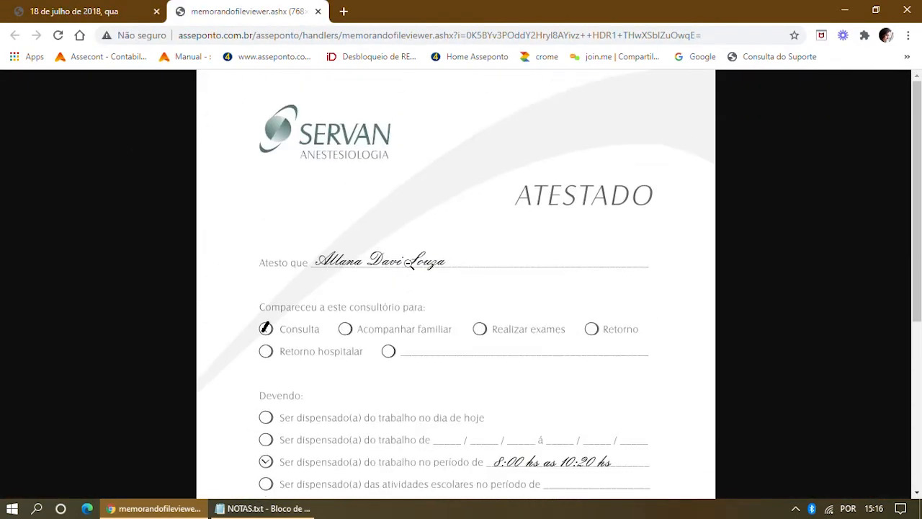
click(318, 12)
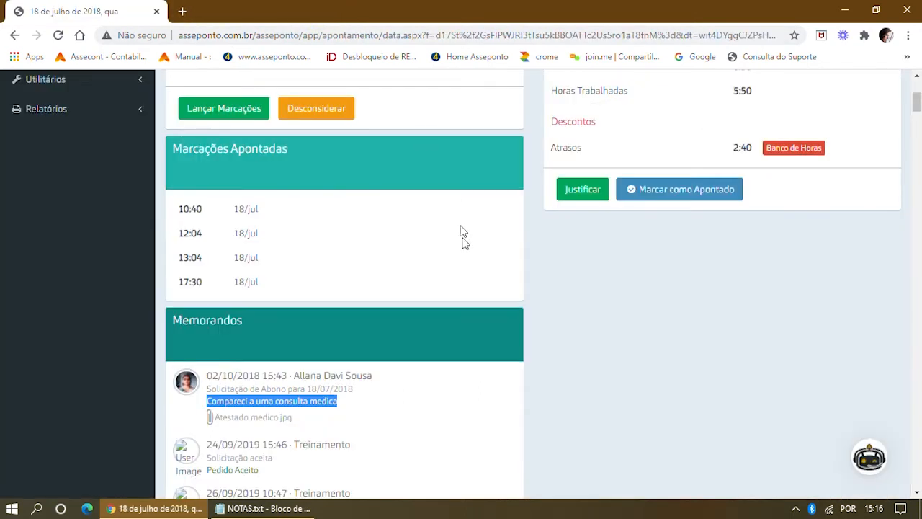
scroll(686, 253, up, 2)
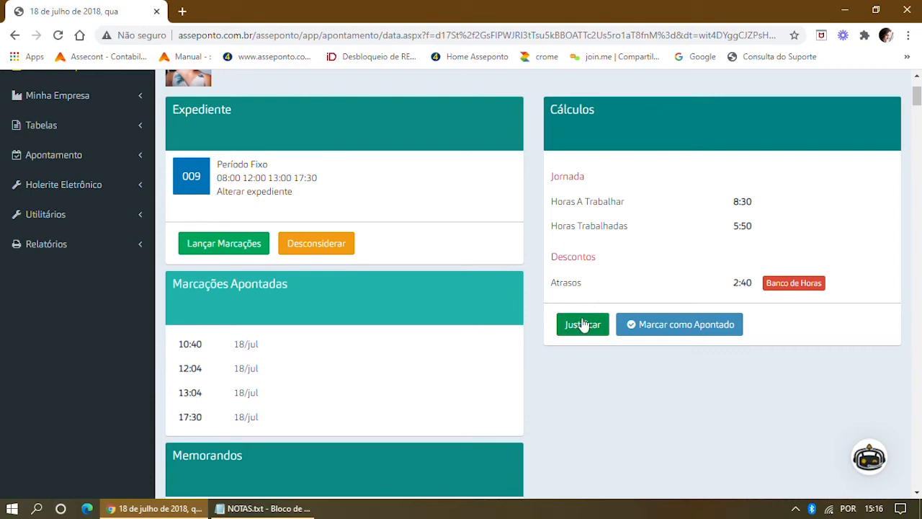
drag(753, 283, 726, 289)
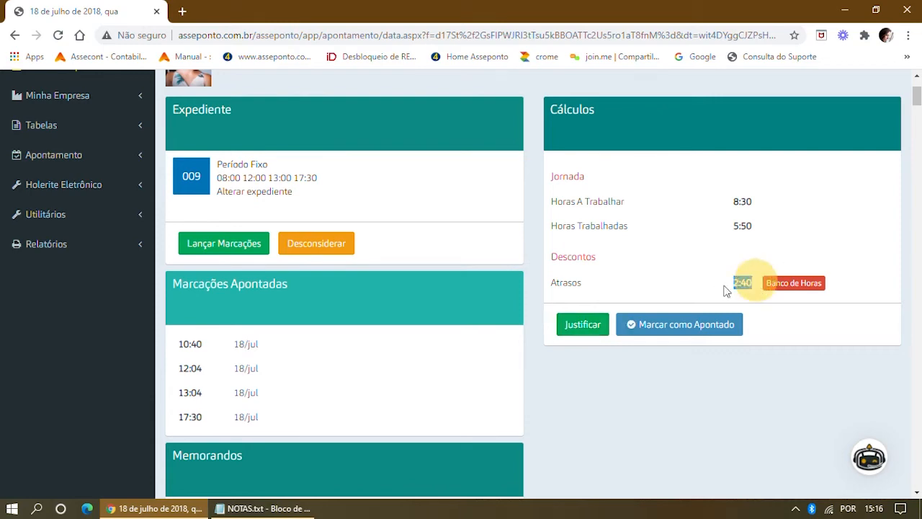
Start justifying the 18/07 lateness, briefly trying 01:00 before restoring the full 2:40.
click(598, 325)
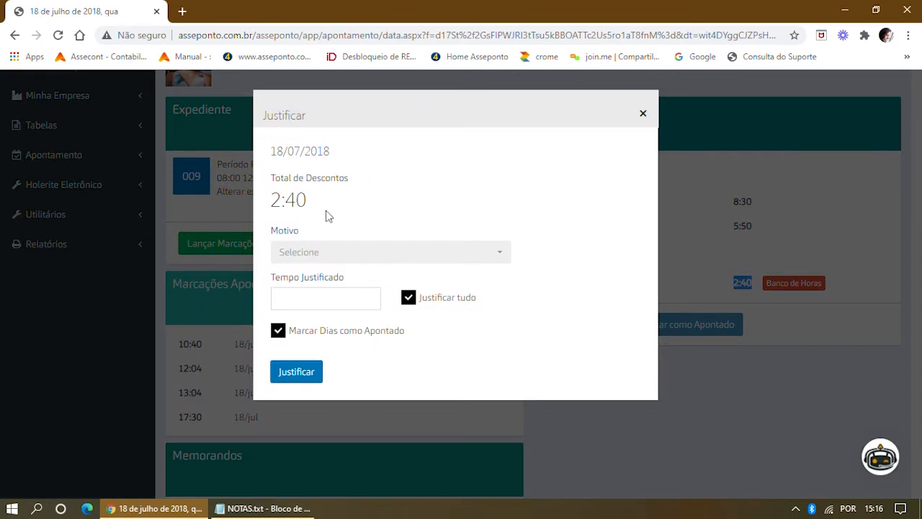
drag(321, 206, 268, 199)
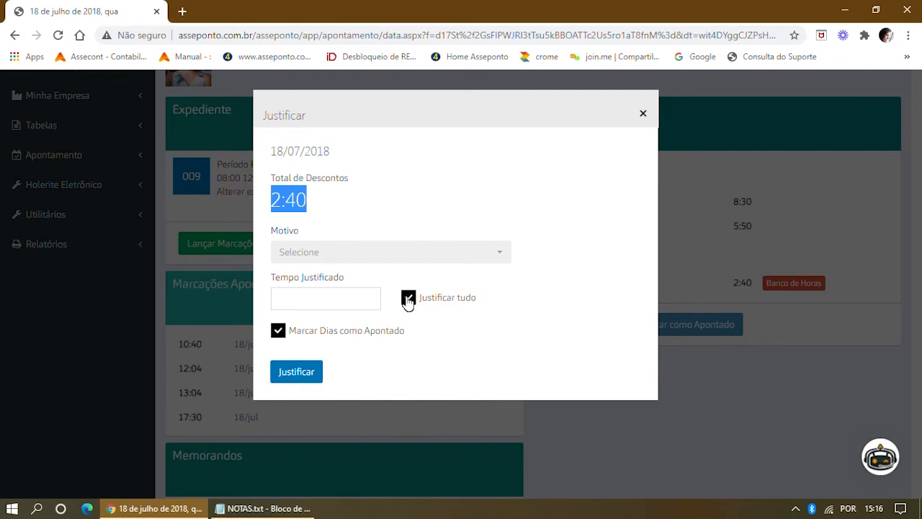
click(408, 299)
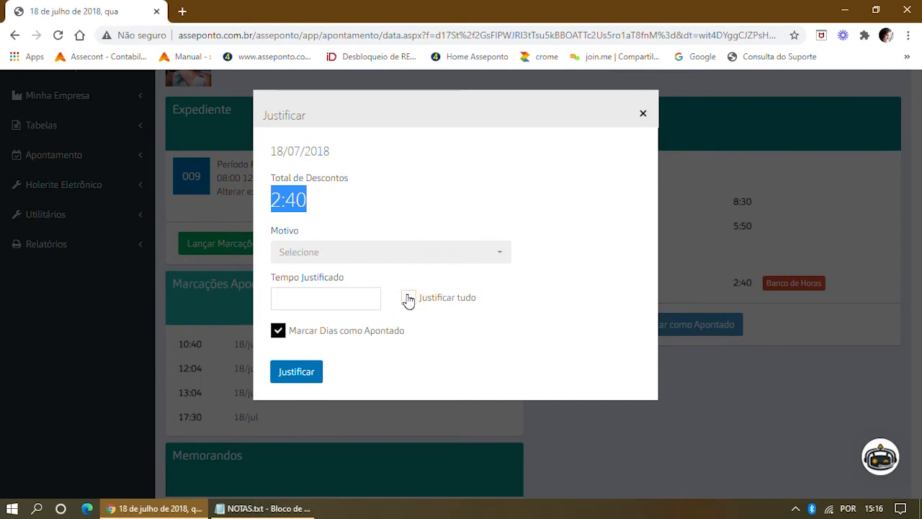
click(305, 298)
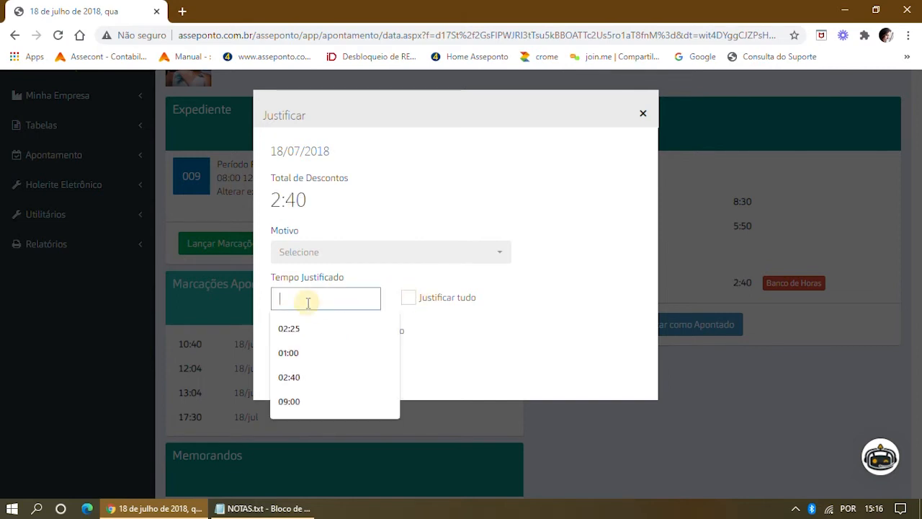
click(301, 353)
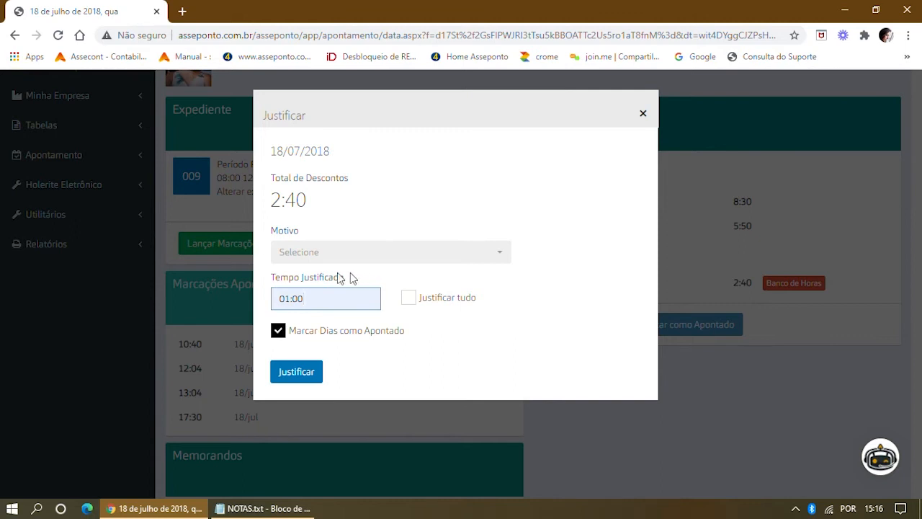
drag(348, 277, 261, 279)
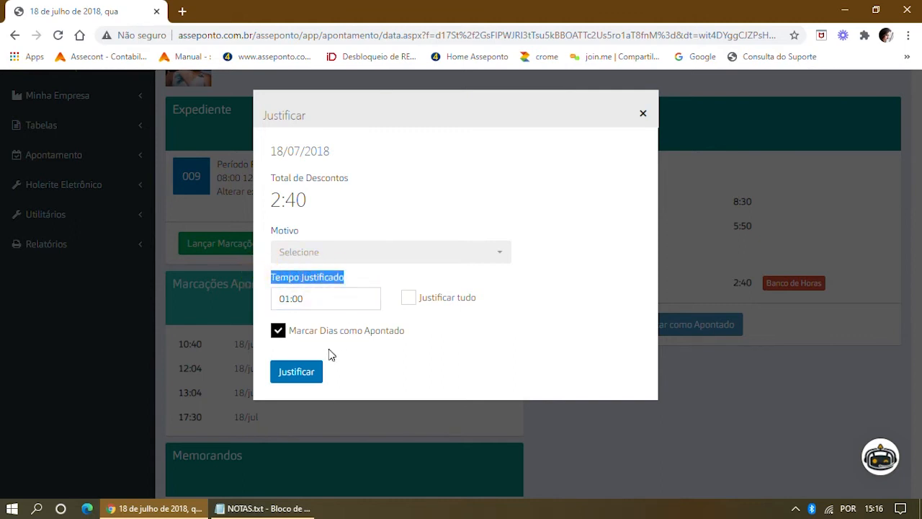
drag(301, 297, 259, 296)
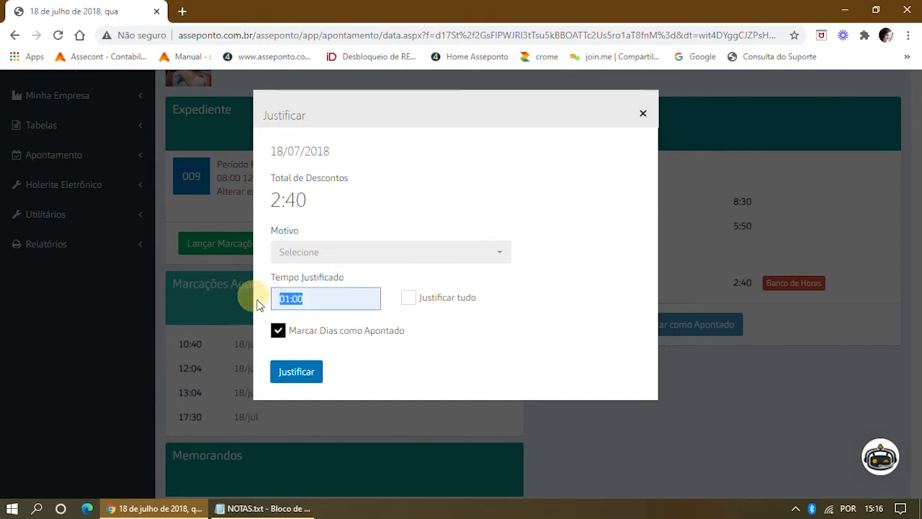
key(BackSpace)
click(414, 301)
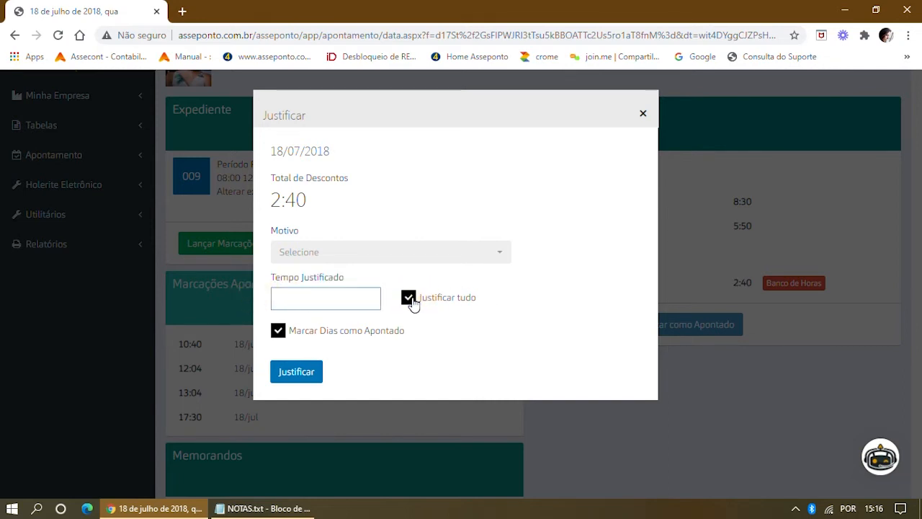
drag(357, 281, 273, 281)
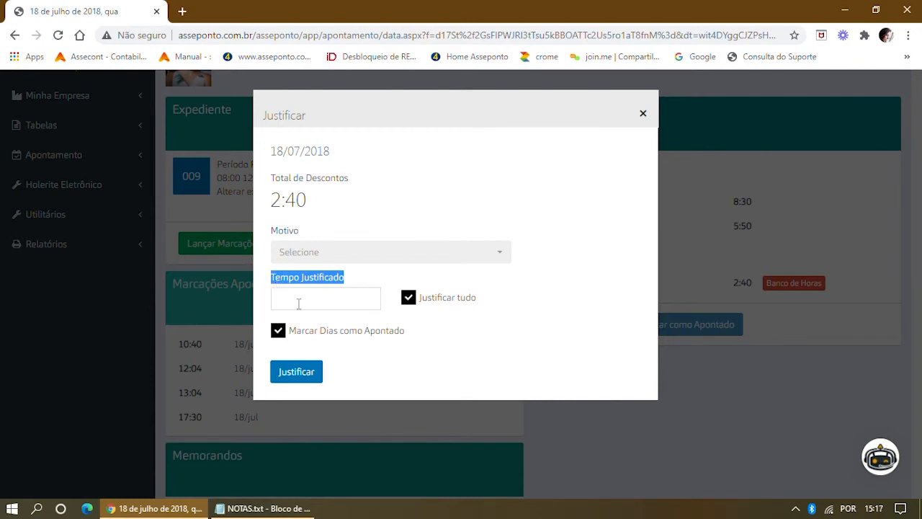
Save the 18/07 justification with reason ACOMPANHAR FILHO MENOR.
click(497, 258)
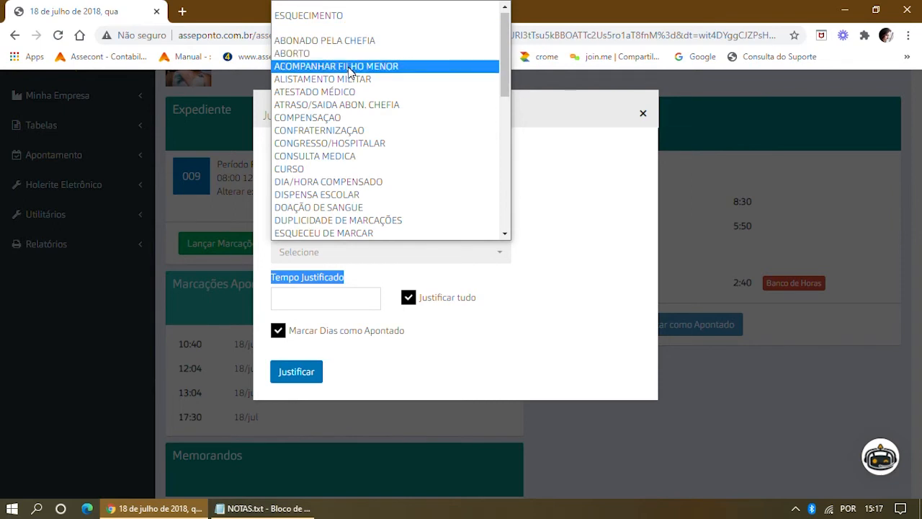
click(350, 67)
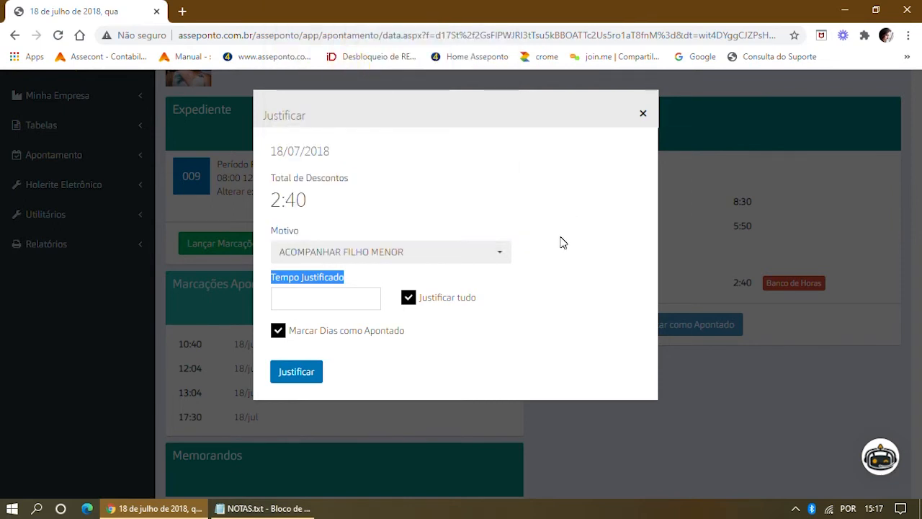
click(305, 376)
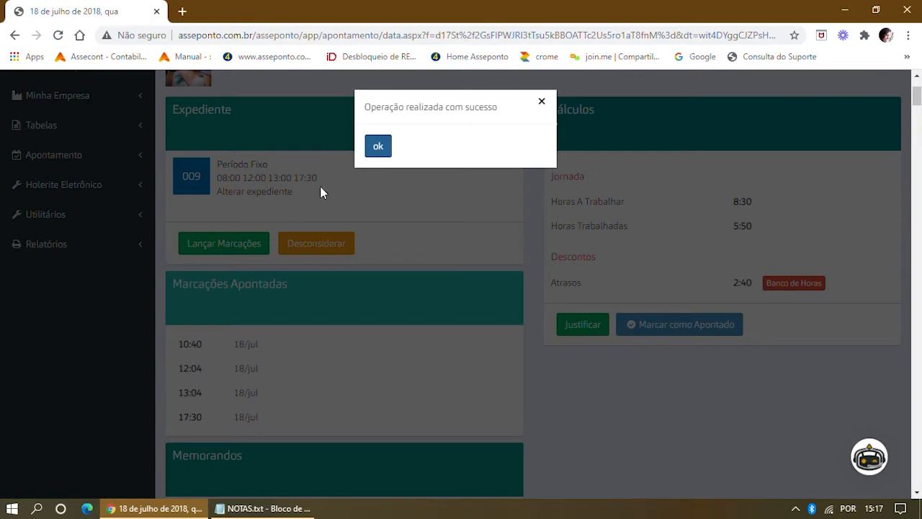
click(379, 145)
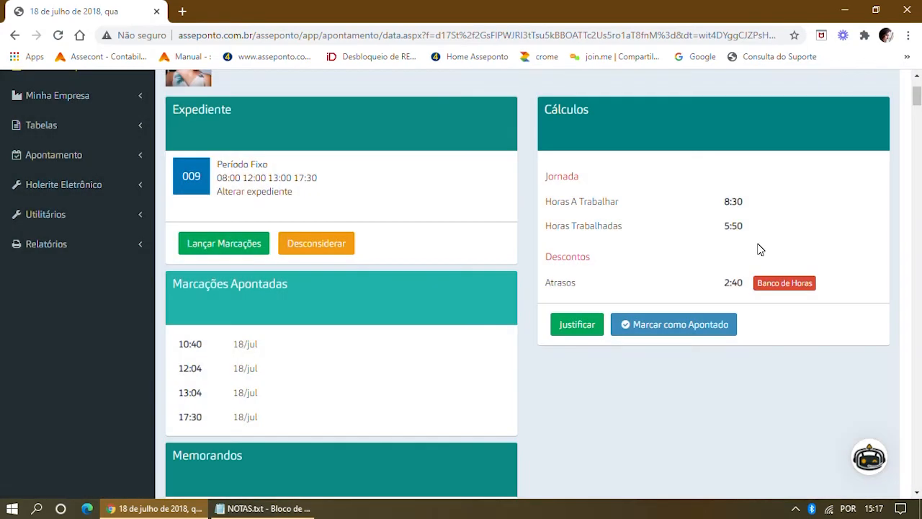
Go to the employee's July Apontamento day list and check the 2:40 on 18/07.
scroll(749, 238, up, 2)
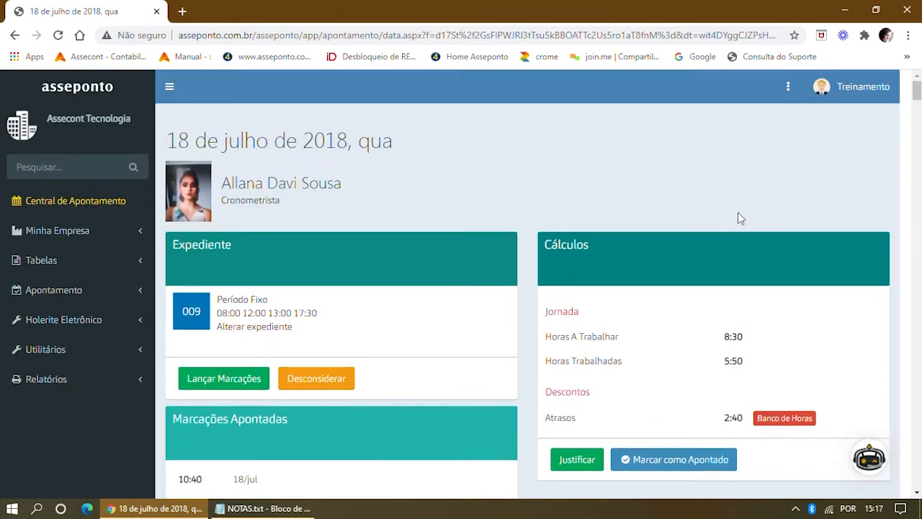
click(788, 87)
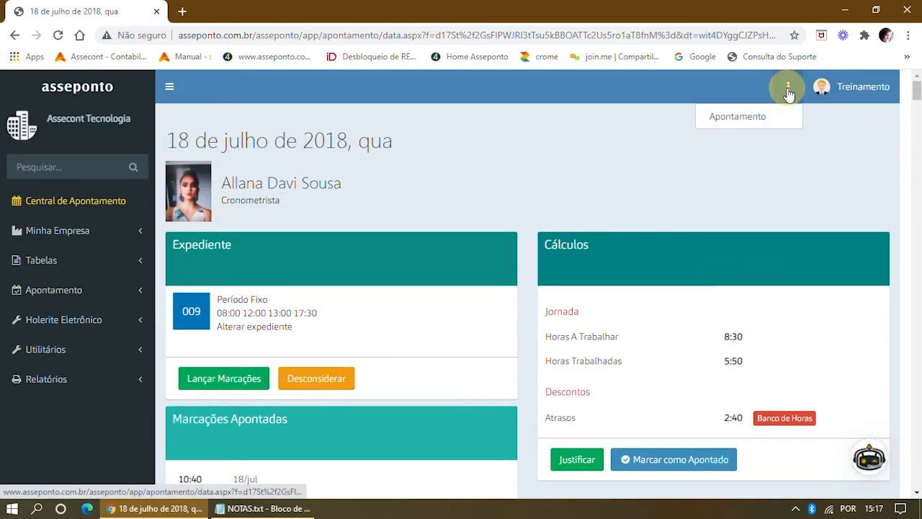
click(736, 117)
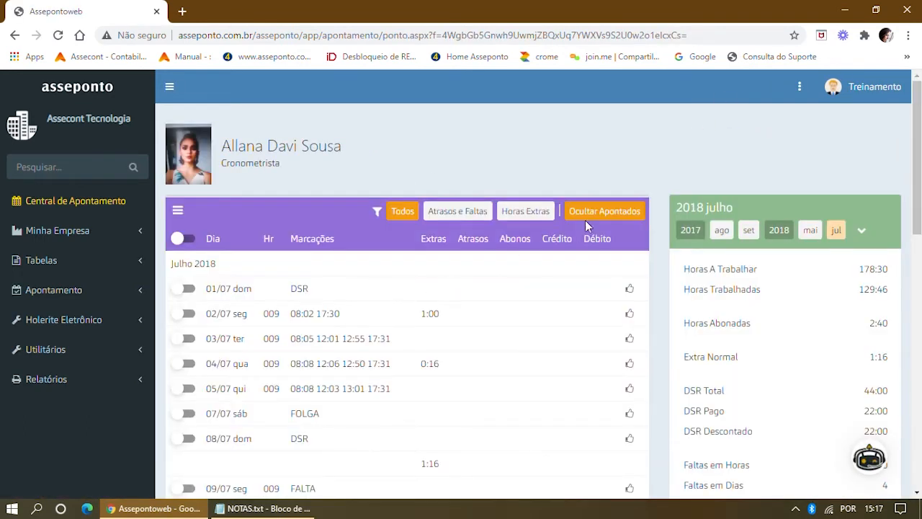
scroll(504, 404, down, 6)
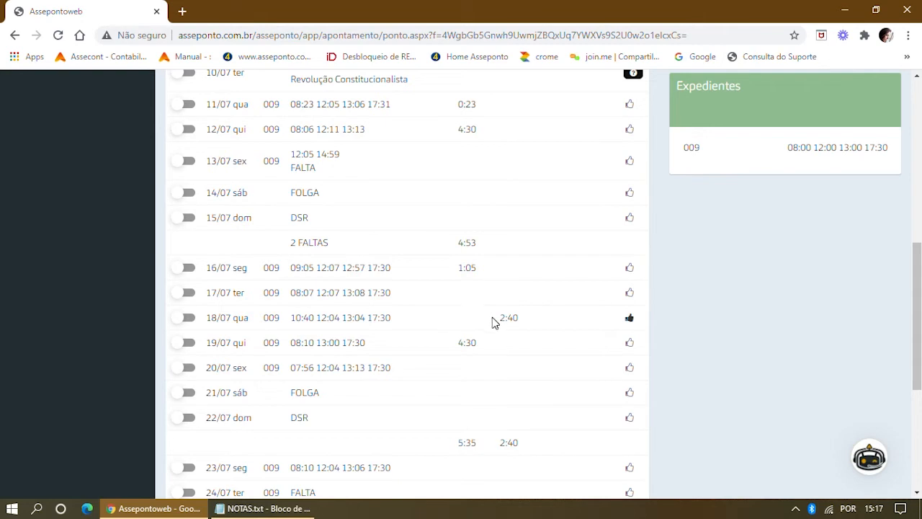
drag(494, 321, 543, 329)
Switch on the row toggles for the 24/07 and 25/07 absence days.
scroll(416, 302, down, 3)
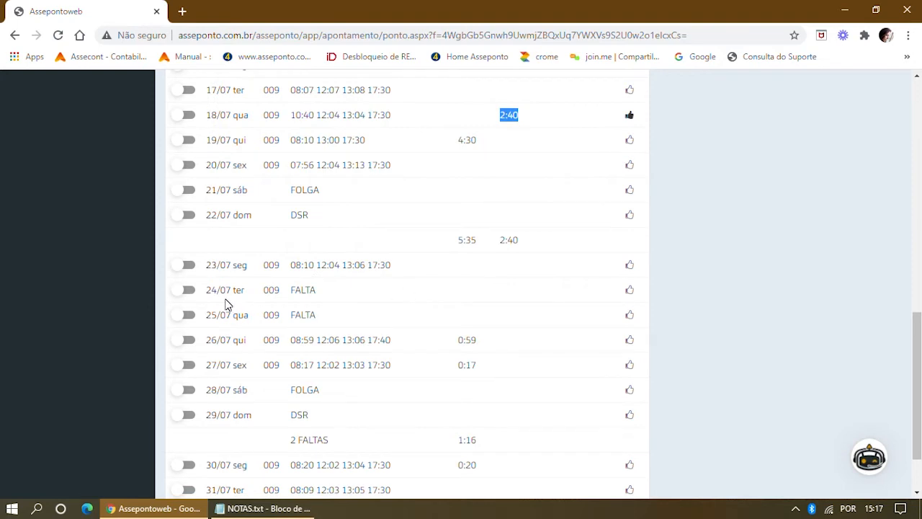
click(190, 294)
click(190, 315)
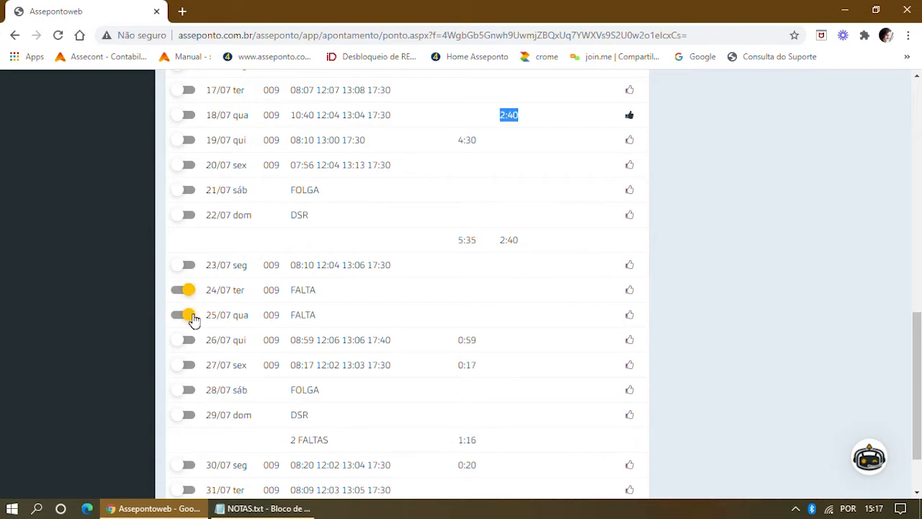
scroll(267, 281, up, 10)
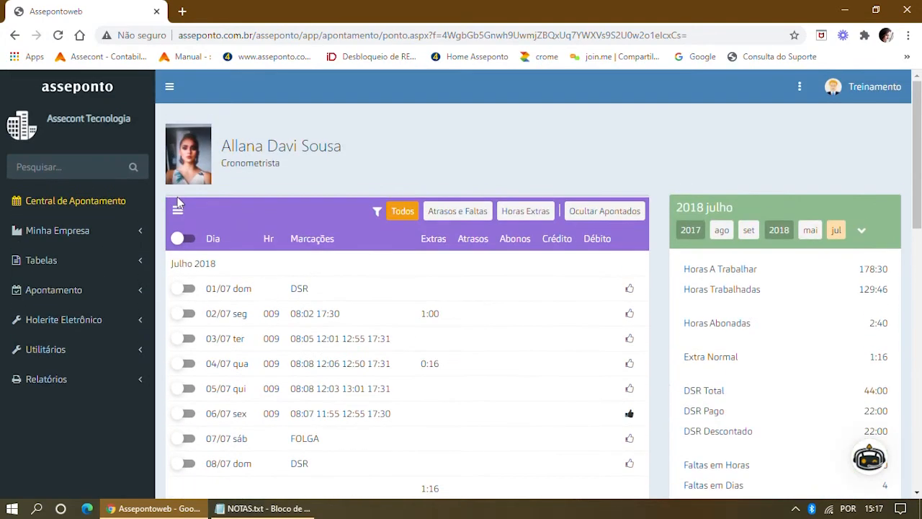
Justify both selected days, 24/07 and 25/07, with reason ATESTADO MÉDICO.
click(178, 213)
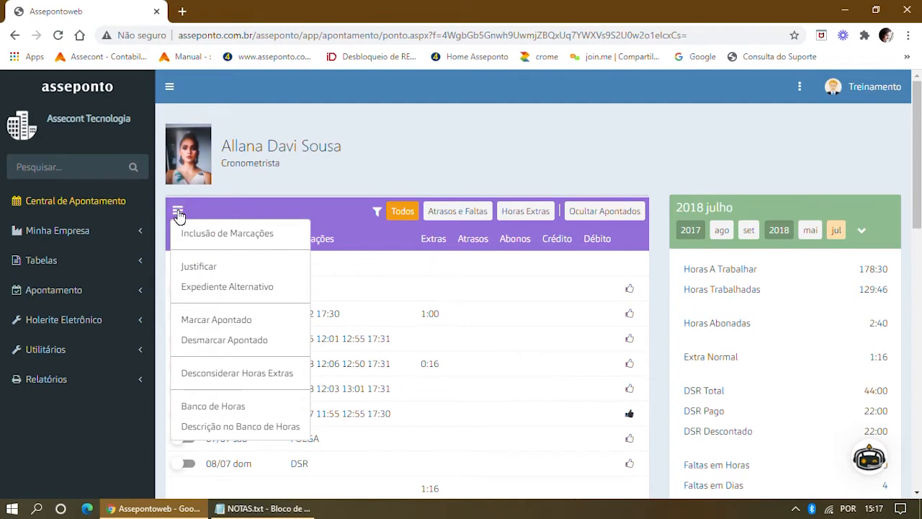
click(191, 266)
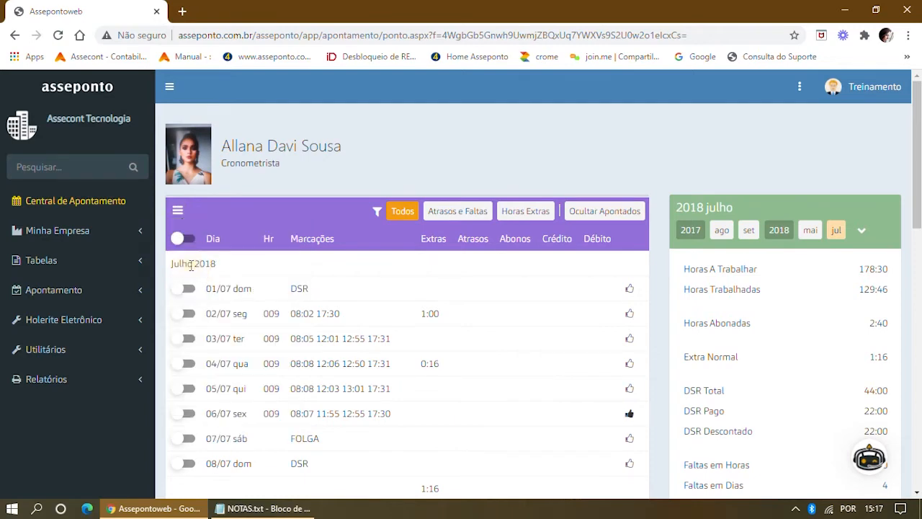
click(795, 509)
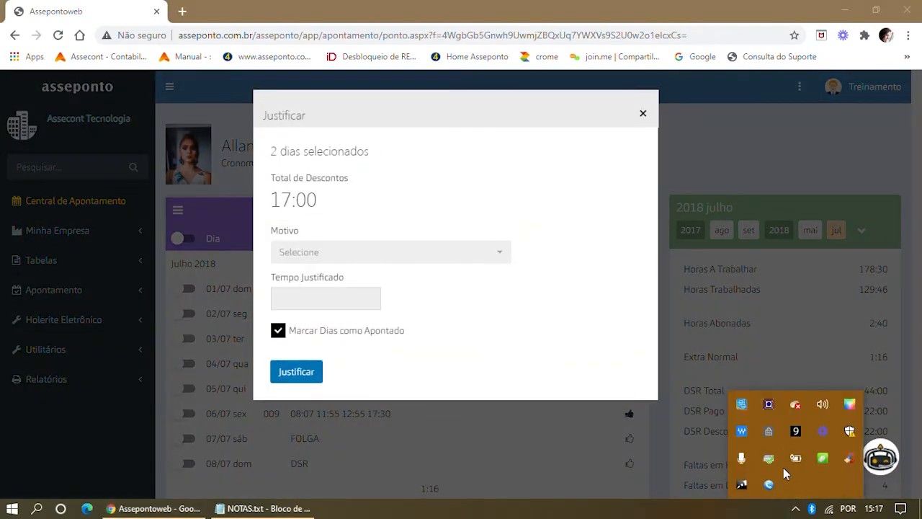
click(515, 191)
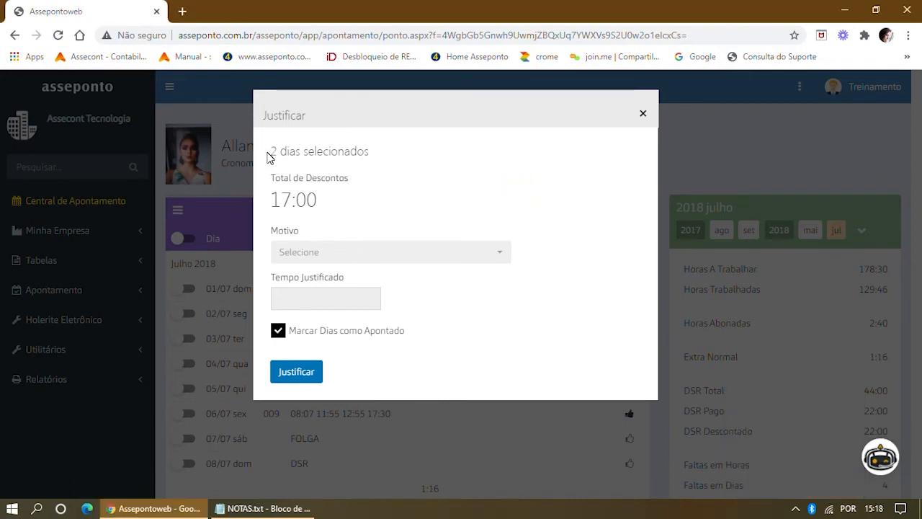
drag(267, 153, 374, 154)
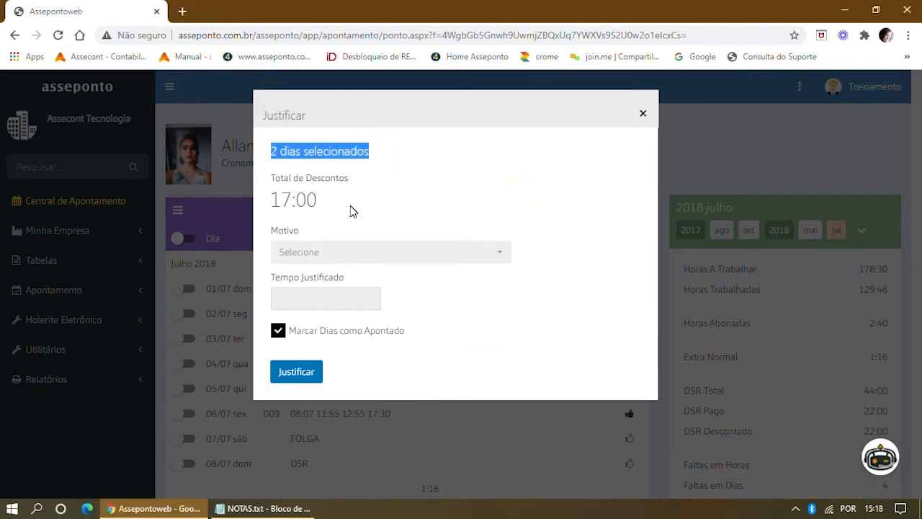
click(502, 257)
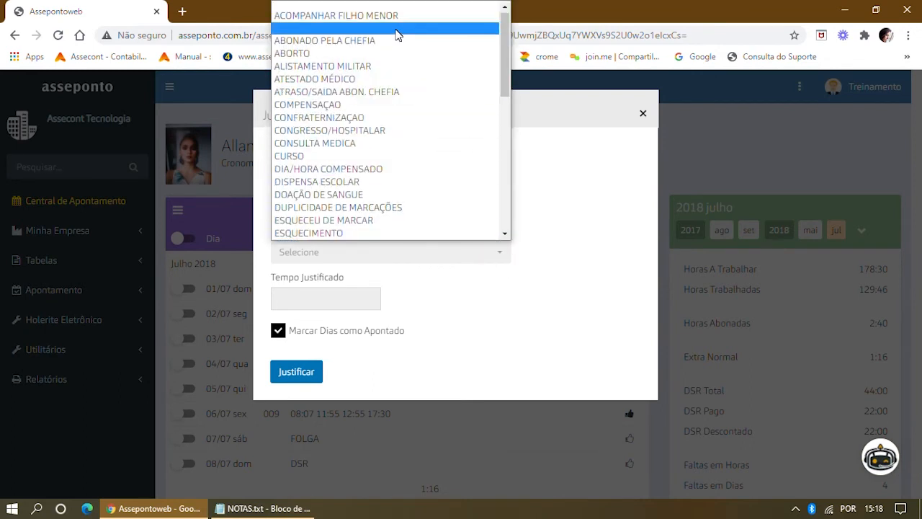
click(336, 80)
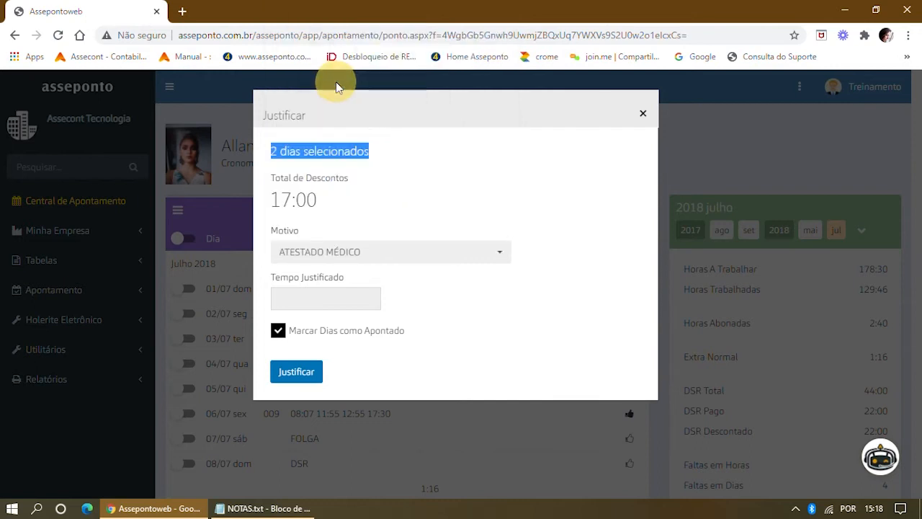
click(295, 373)
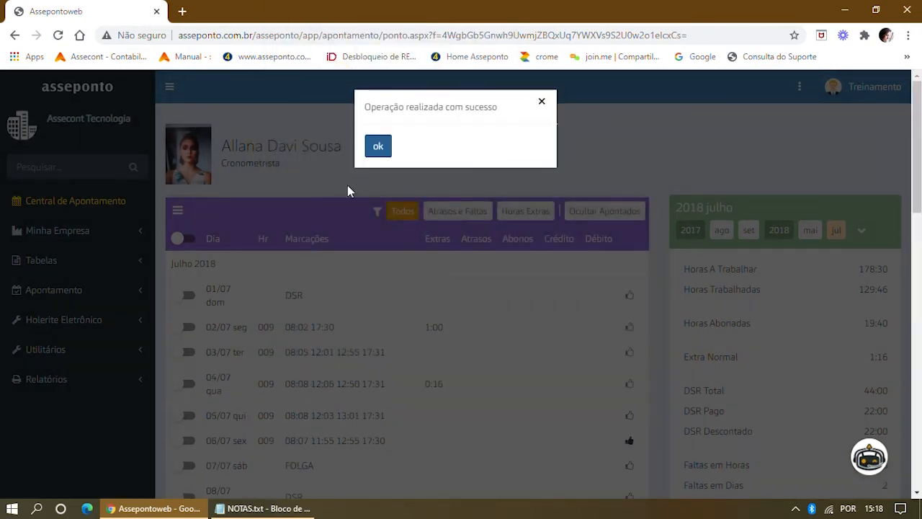
click(378, 146)
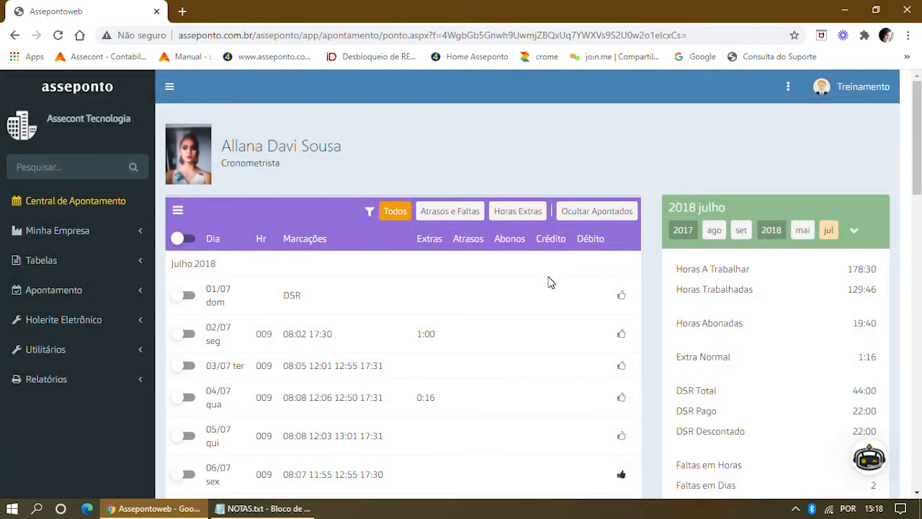
Verify the medical absences in the day list, then open the next employee from Central de Apontamento.
scroll(490, 335, down, 6)
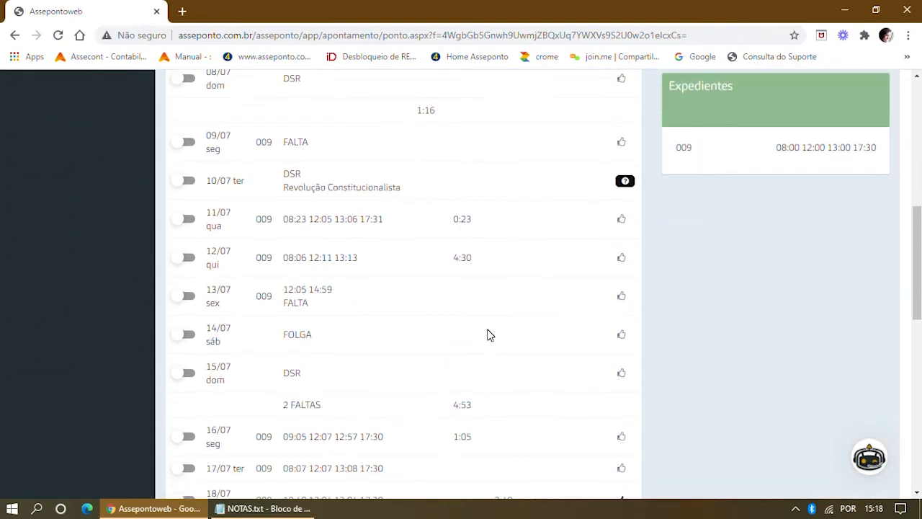
scroll(490, 335, down, 2)
scroll(516, 302, up, 8)
scroll(518, 301, down, 5)
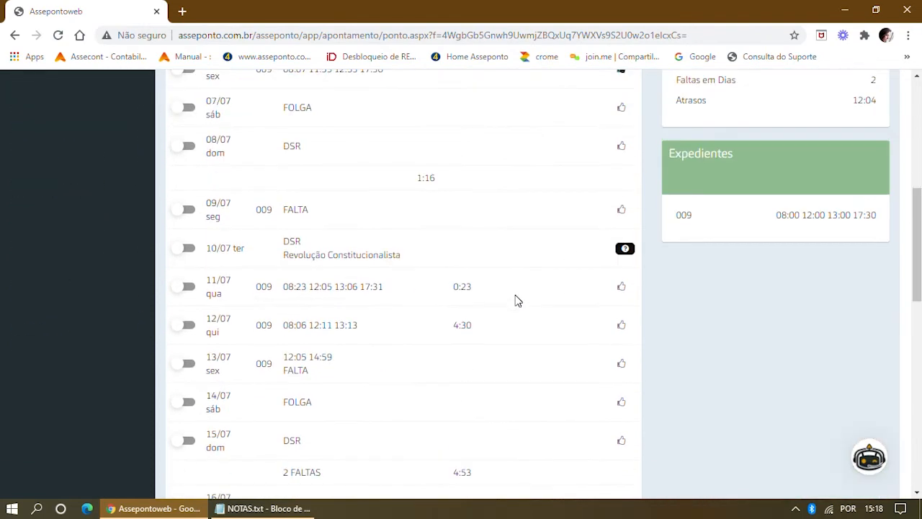
scroll(515, 300, down, 9)
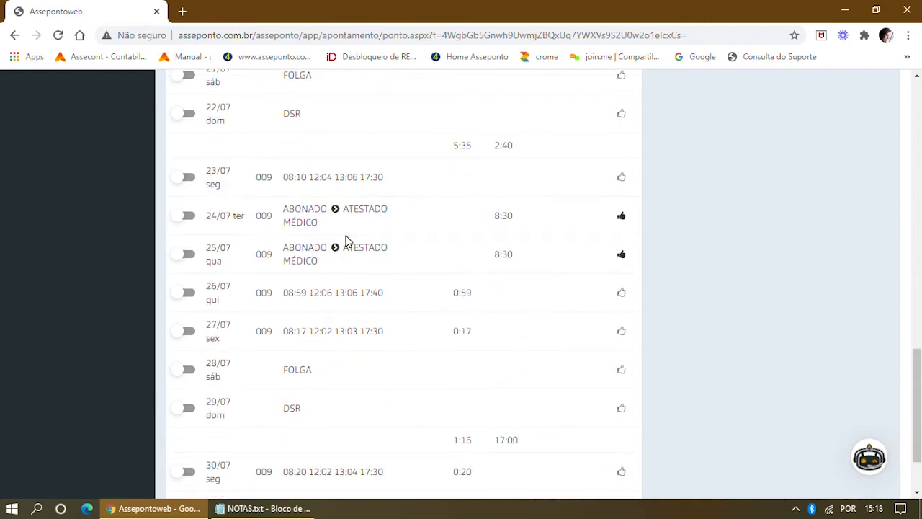
scroll(376, 260, down, 2)
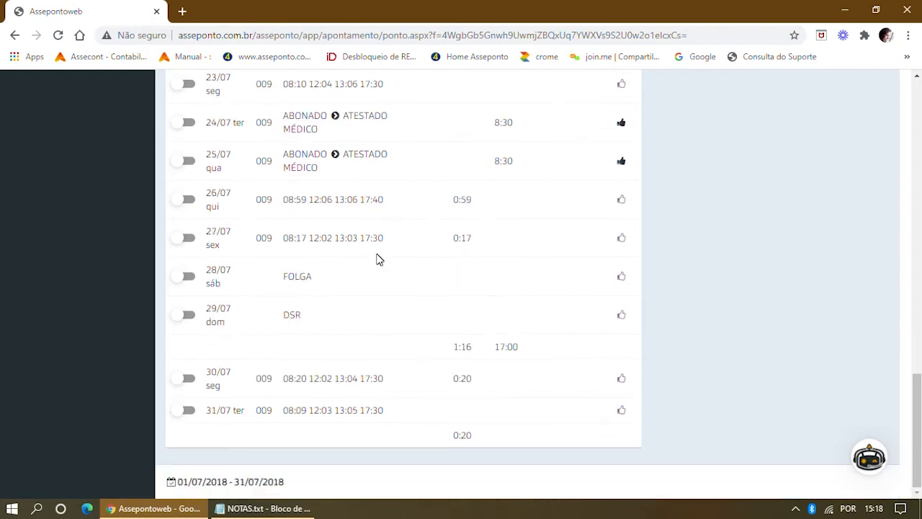
scroll(376, 257, up, 12)
scroll(380, 254, up, 5)
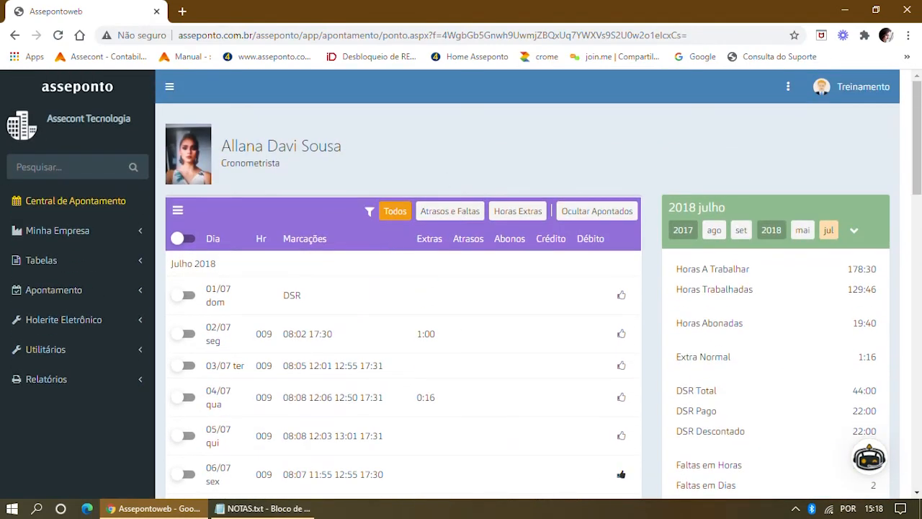
click(46, 204)
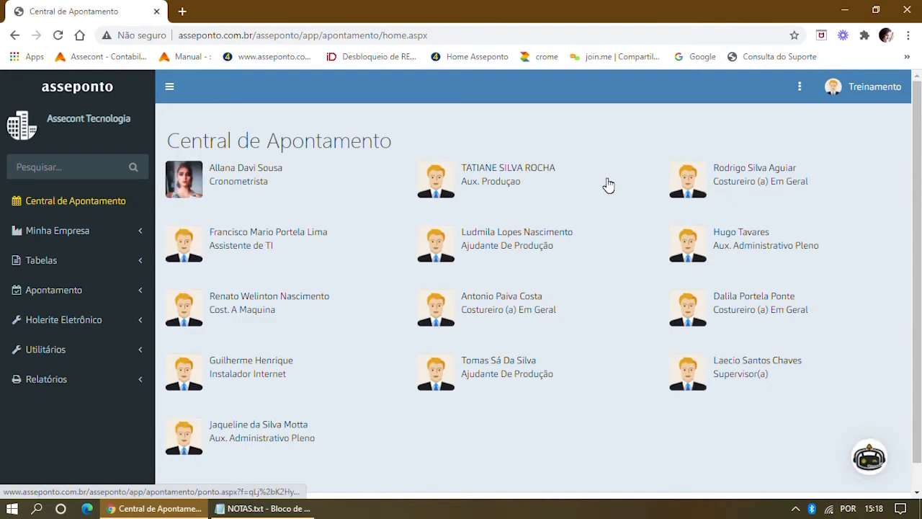
click(520, 174)
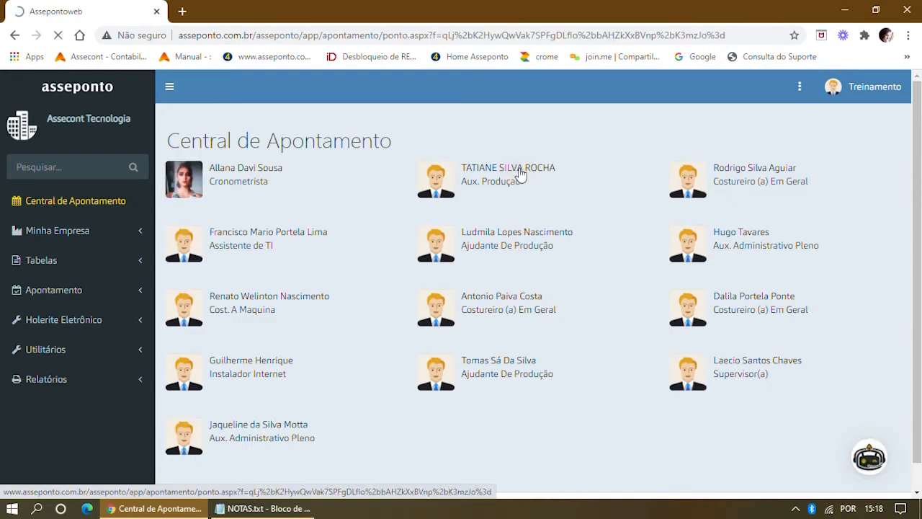
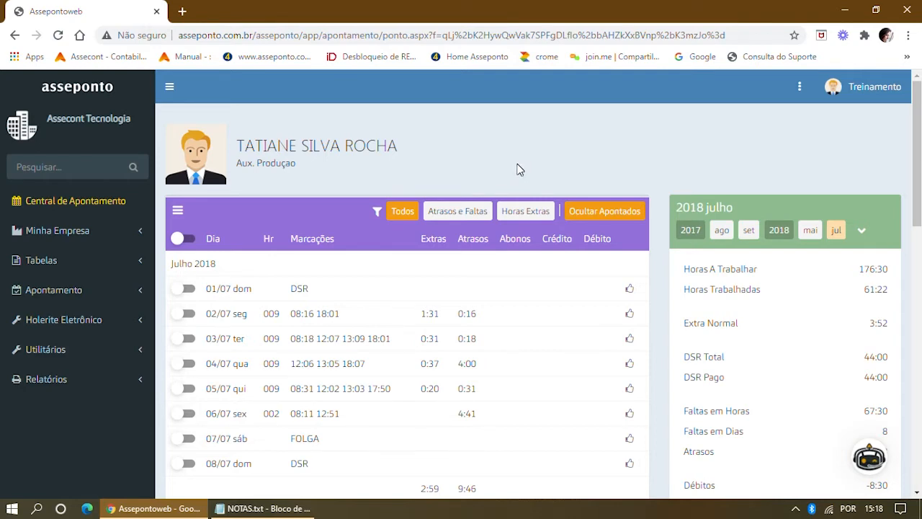
Open the Cronometrista employee's July 2018 timesheet with Ocultar Apontados off and scroll its rows.
scroll(520, 169, down, 3)
scroll(520, 169, up, 3)
click(51, 205)
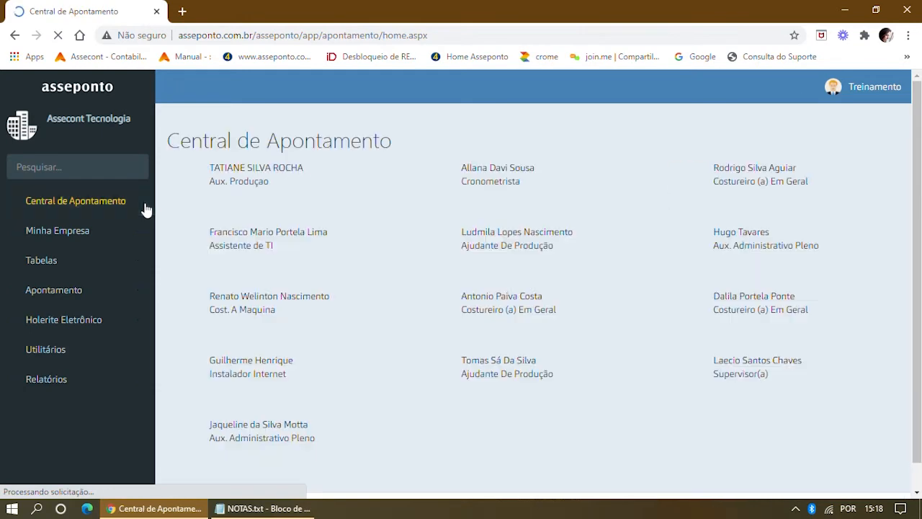
click(477, 176)
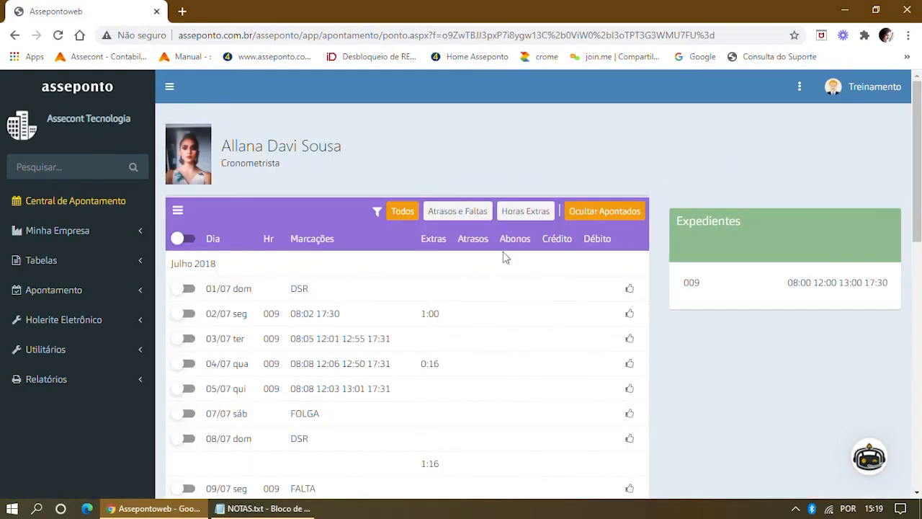
click(584, 214)
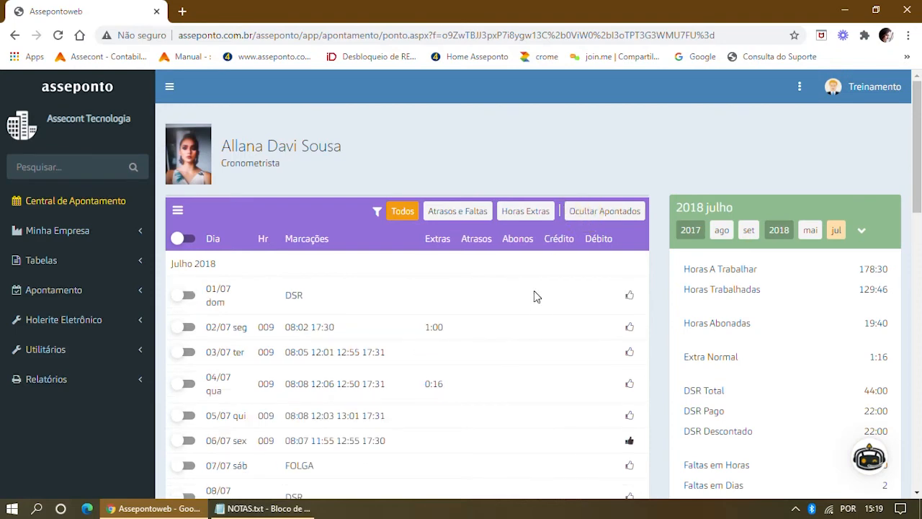
scroll(536, 302, down, 6)
scroll(539, 306, down, 3)
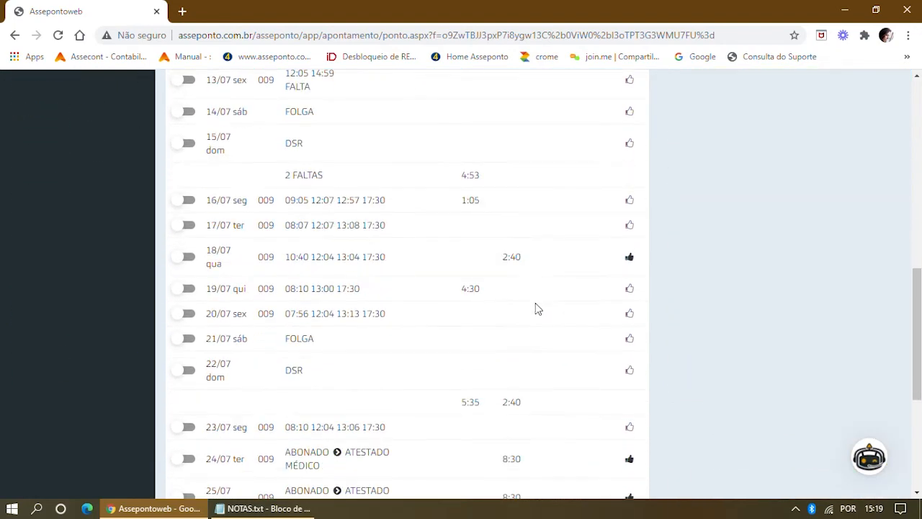
scroll(535, 308, down, 2)
scroll(533, 308, down, 1)
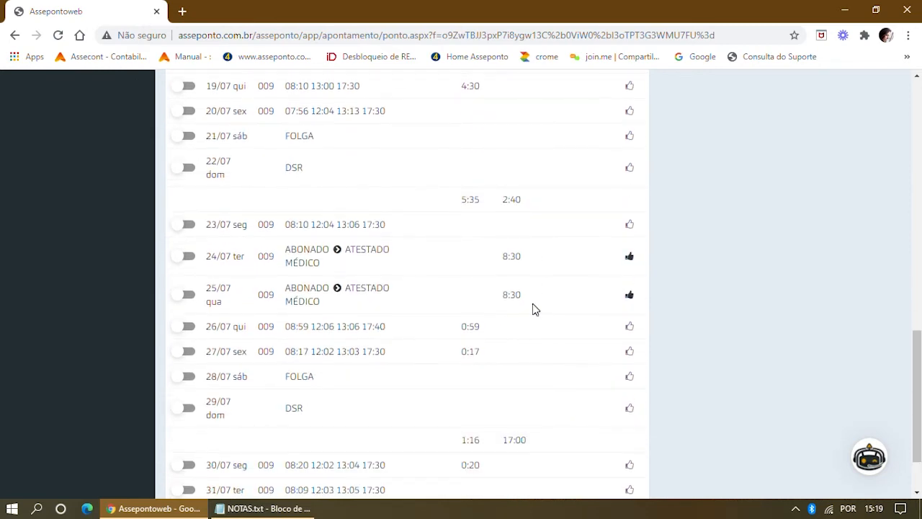
Unmark 24/07 as reviewed and delete its ATESTADO MÉDICO excused hours.
click(219, 259)
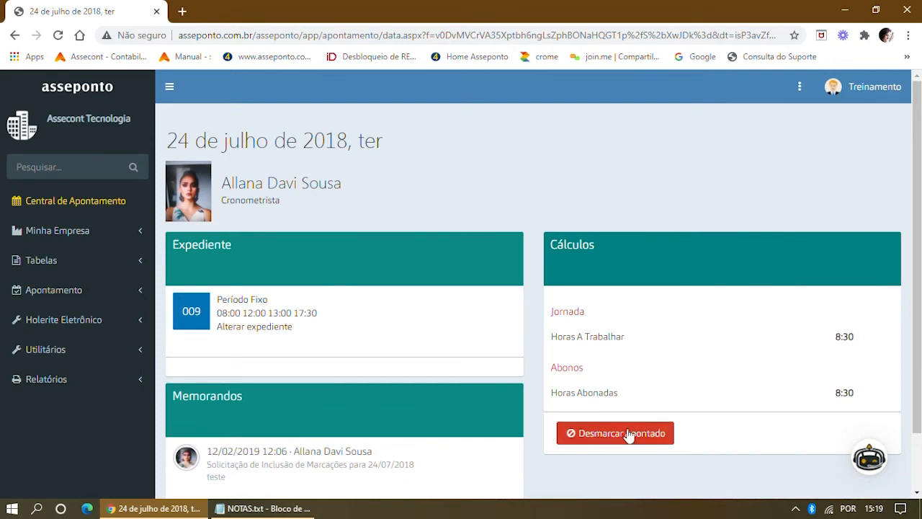
click(605, 439)
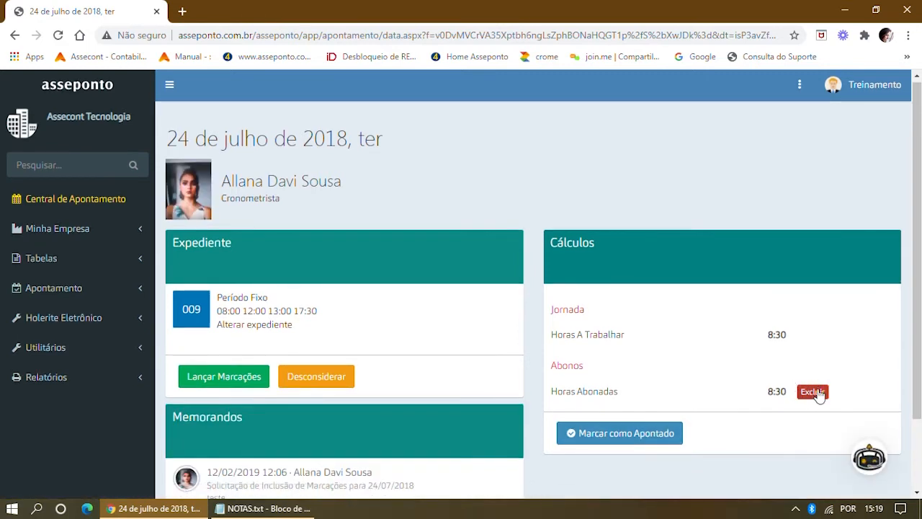
click(810, 400)
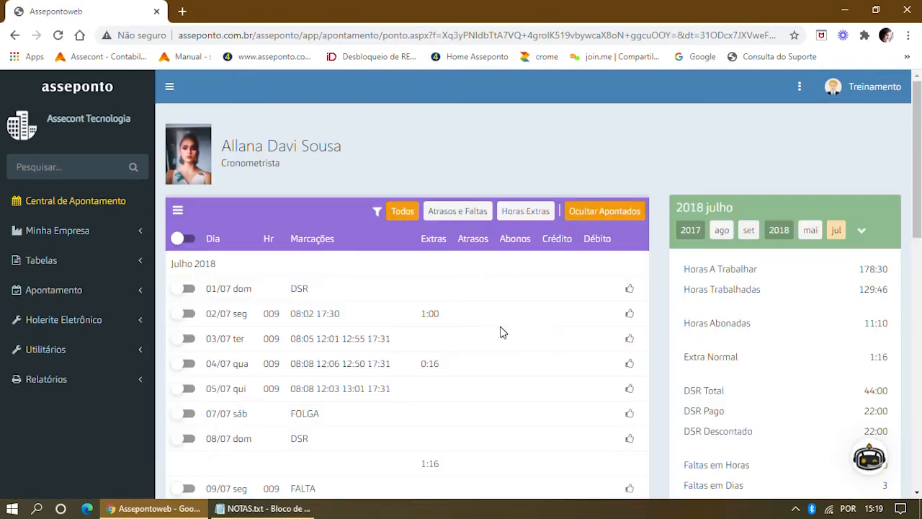
scroll(497, 328, down, 8)
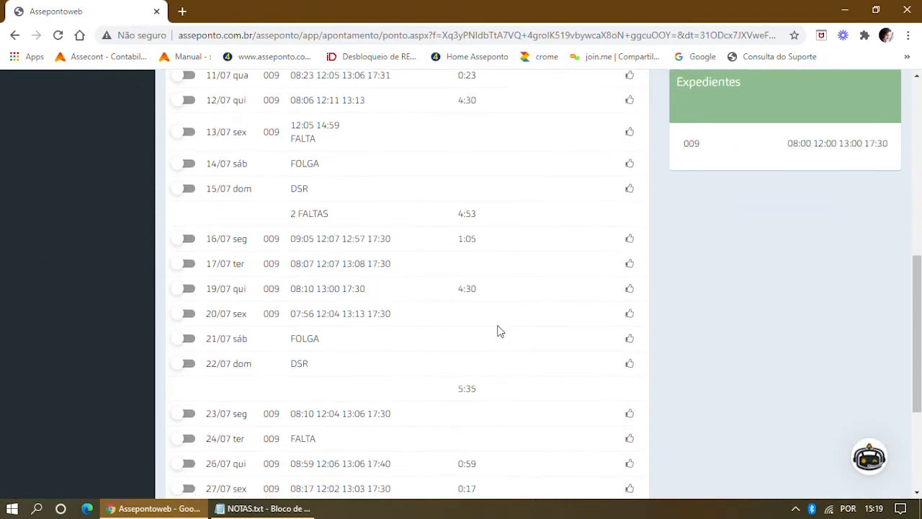
scroll(490, 317, up, 10)
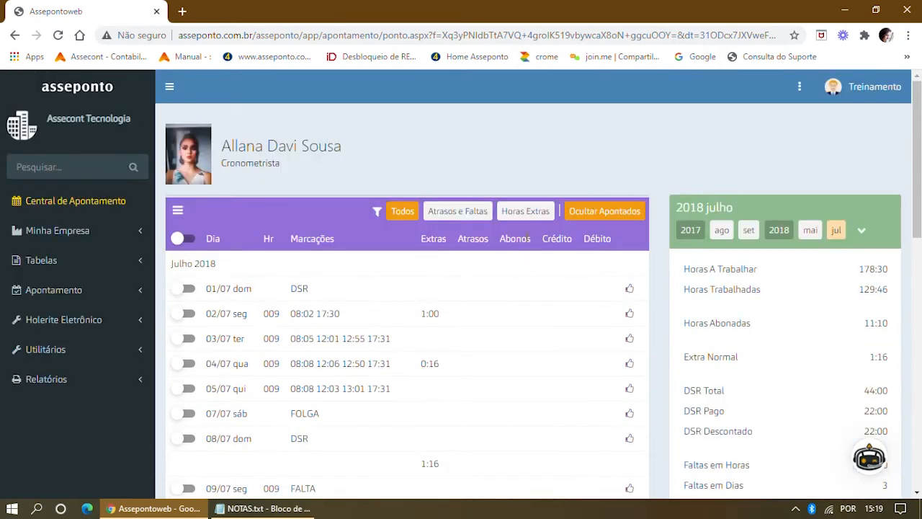
Unmark 25/07, delete its excused hours, and return to the Central de Apontamento list.
click(590, 209)
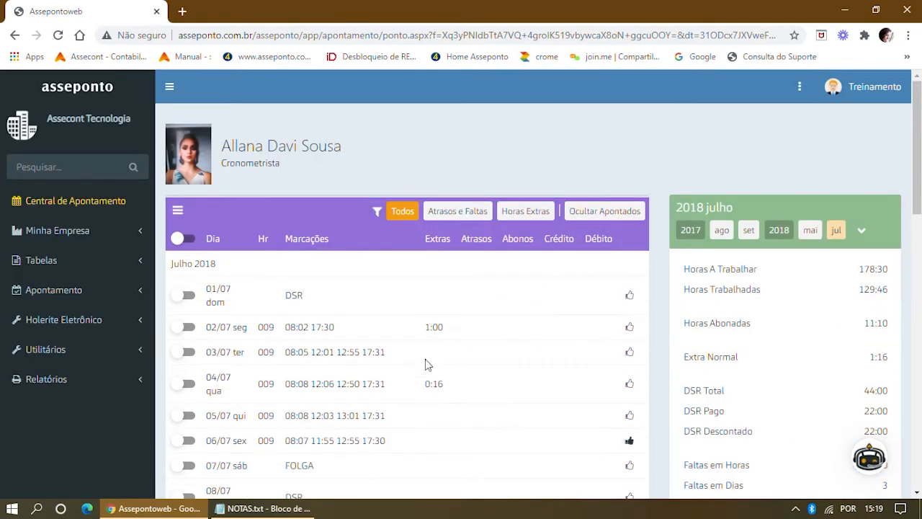
scroll(425, 364, down, 6)
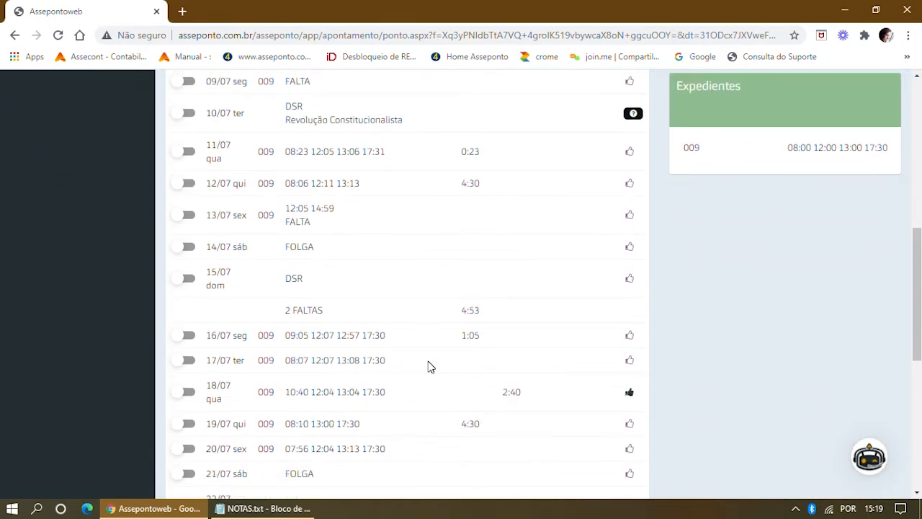
scroll(429, 365, down, 5)
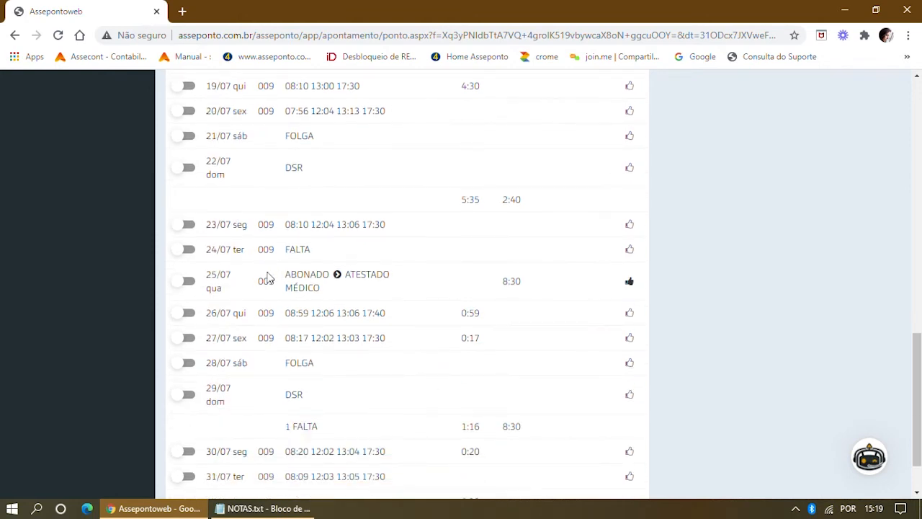
click(217, 281)
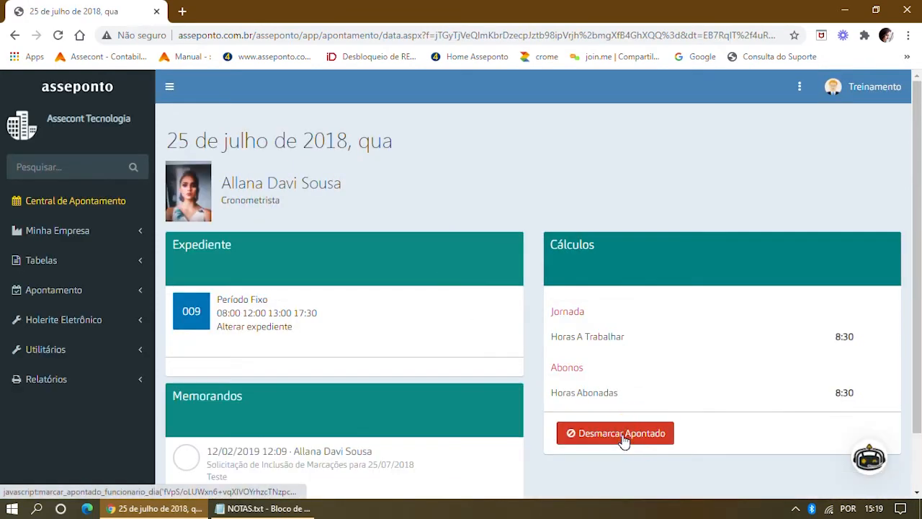
click(620, 435)
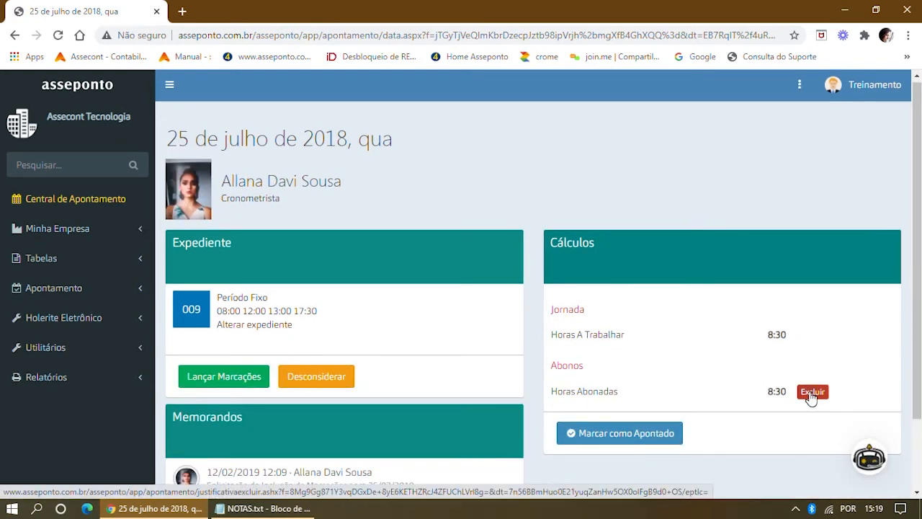
click(811, 395)
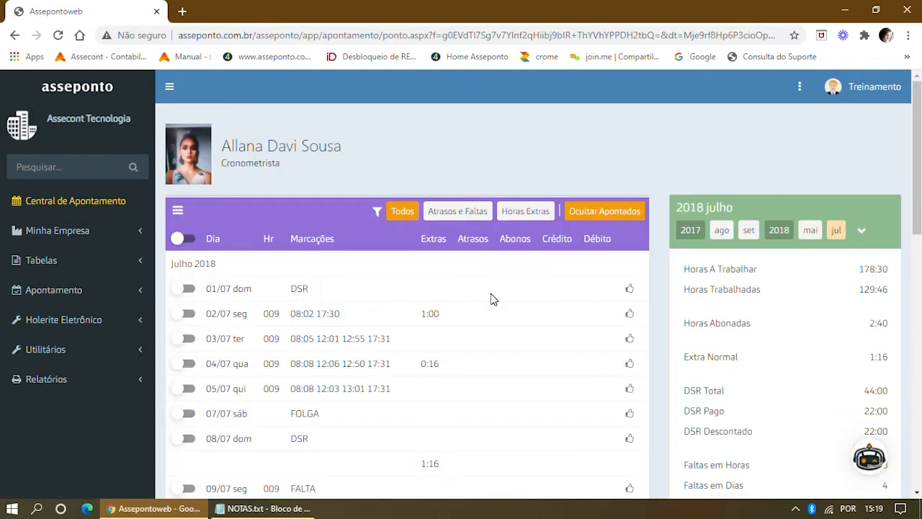
click(79, 201)
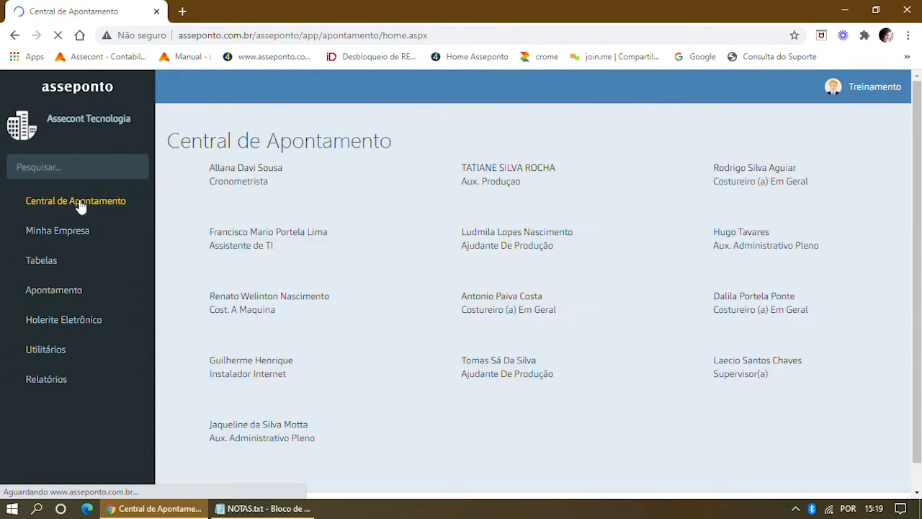
Open the Aux. Produção employee's July timesheet and scroll down to 13/07.
click(509, 168)
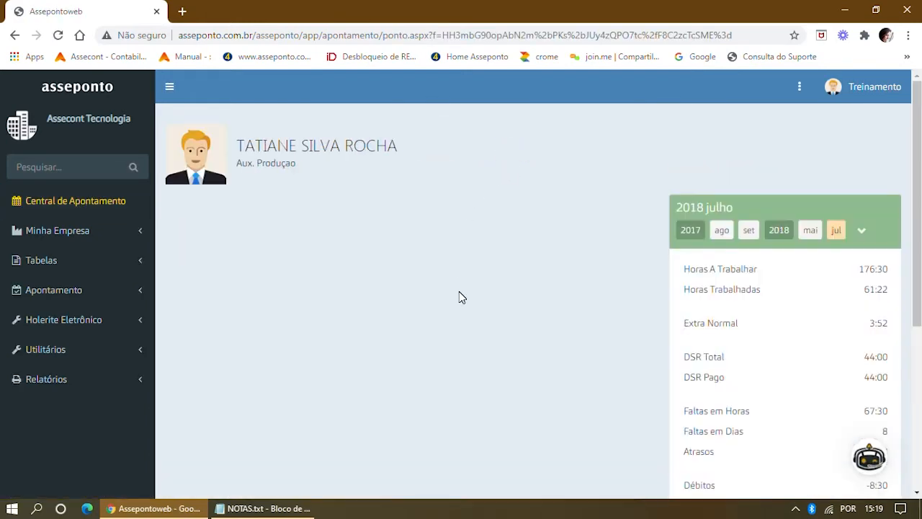
scroll(457, 291, down, 2)
scroll(453, 301, down, 3)
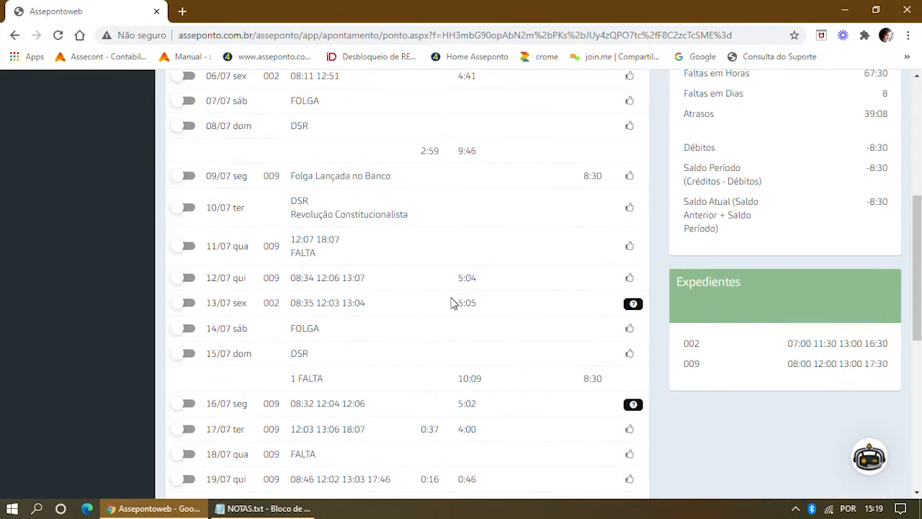
Compare the 13/07 punches 08:35 12:03 13:04 with schedule 002's working hours.
double_click(301, 302)
drag(340, 303, 371, 303)
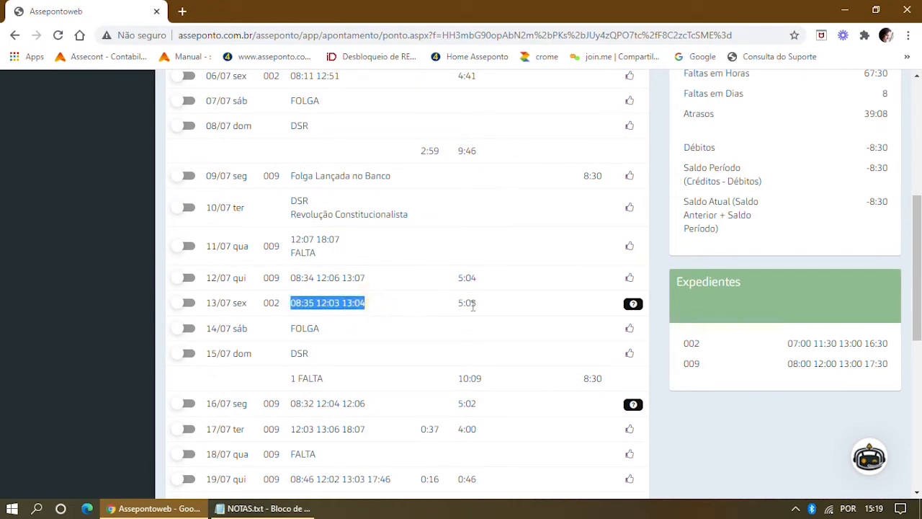
drag(263, 302, 286, 304)
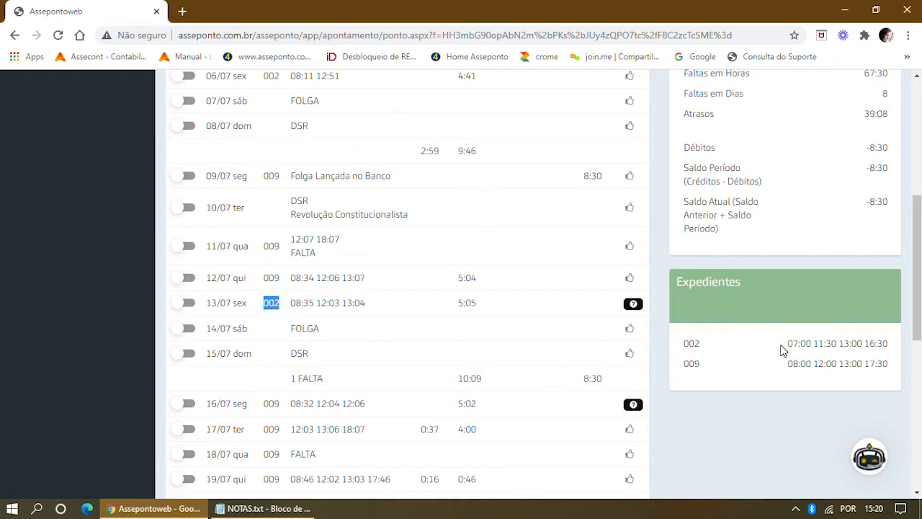
drag(784, 346, 893, 348)
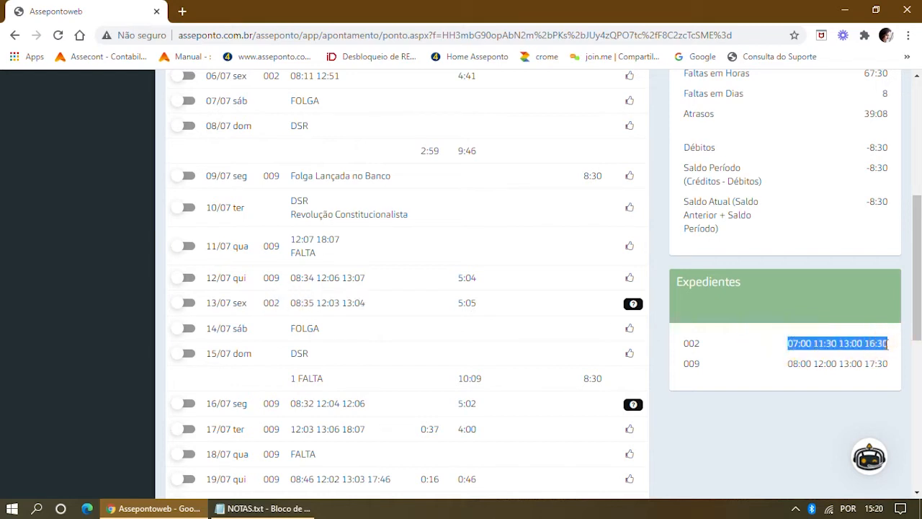
click(370, 306)
drag(370, 307, 291, 304)
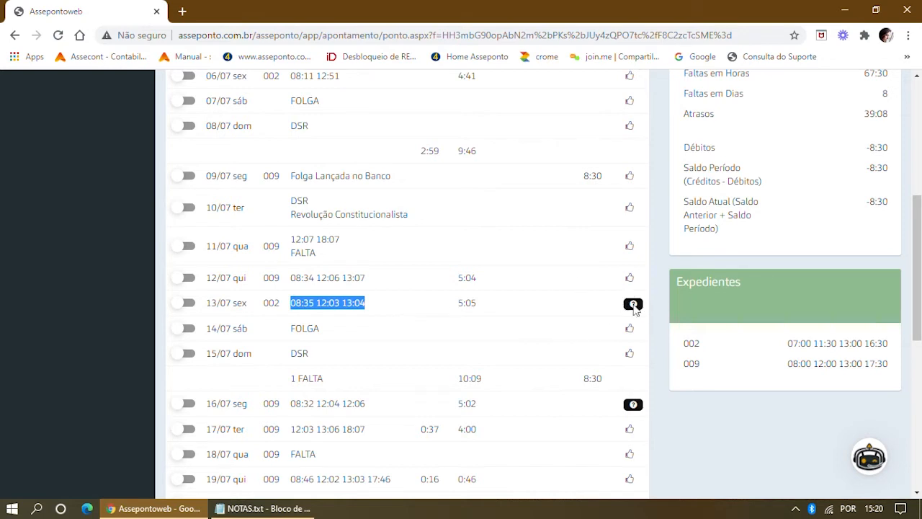
mouse_move(634, 311)
Assign alternative schedule 015 (08:30–17:30) to 13/07 and dismiss the confirmation.
click(191, 306)
scroll(192, 302, up, 5)
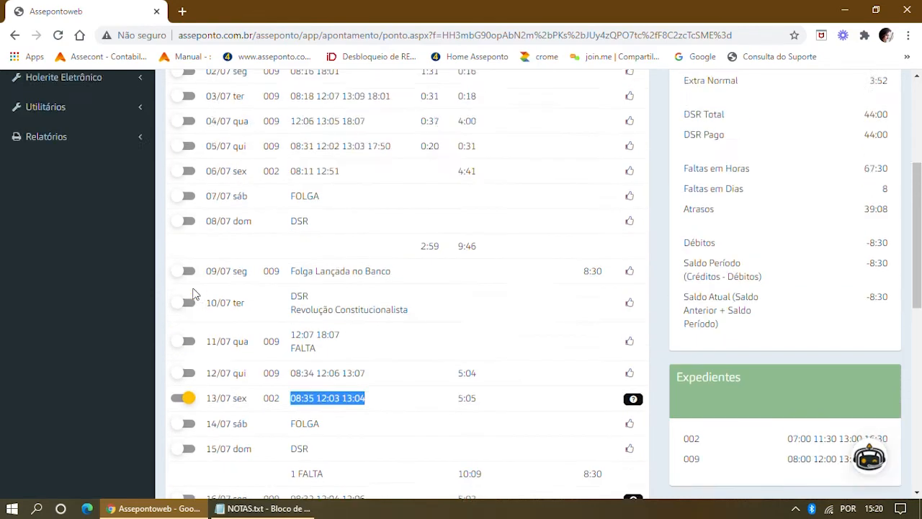
click(177, 213)
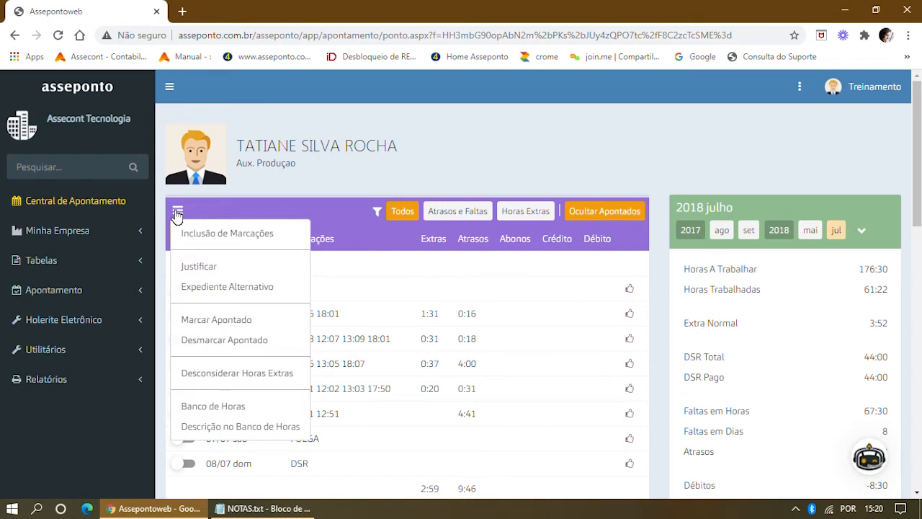
click(193, 290)
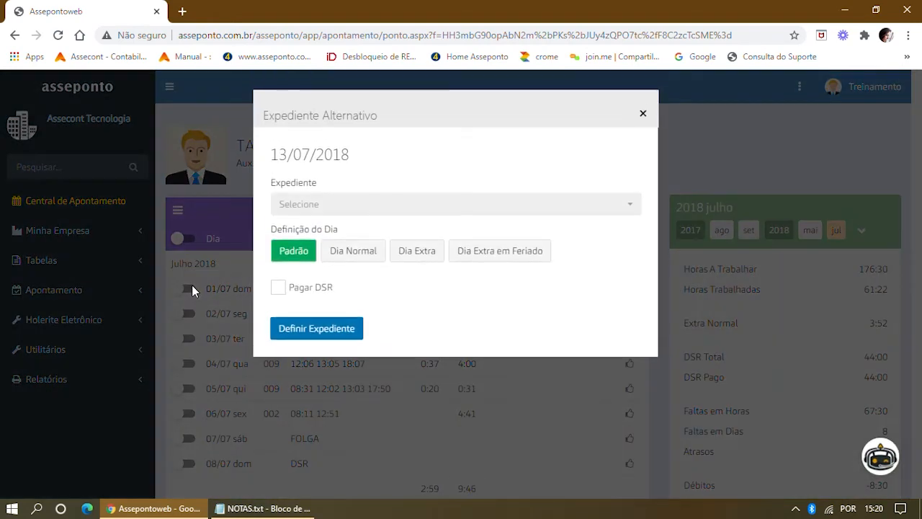
click(633, 207)
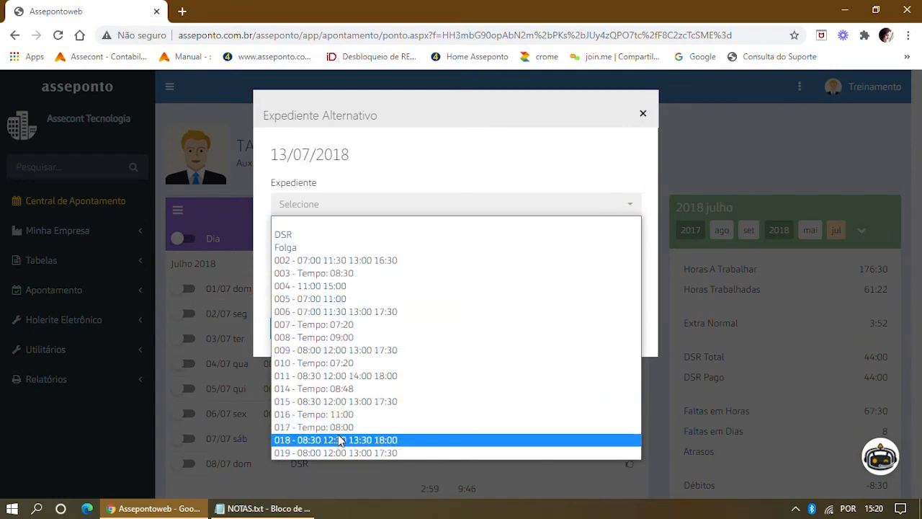
click(336, 405)
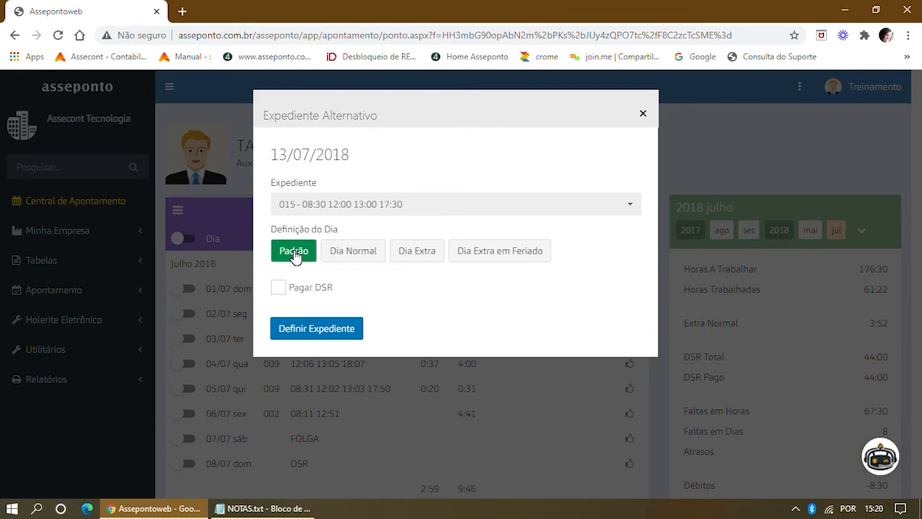
click(310, 335)
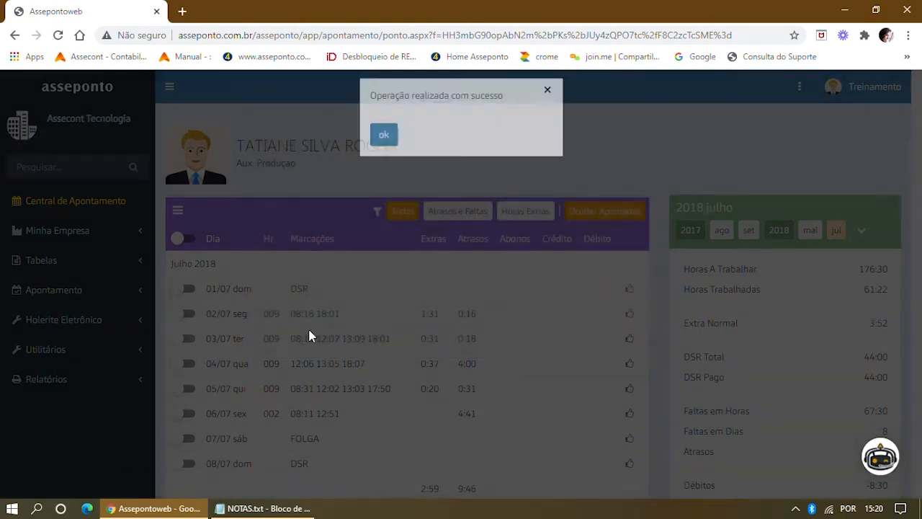
click(378, 147)
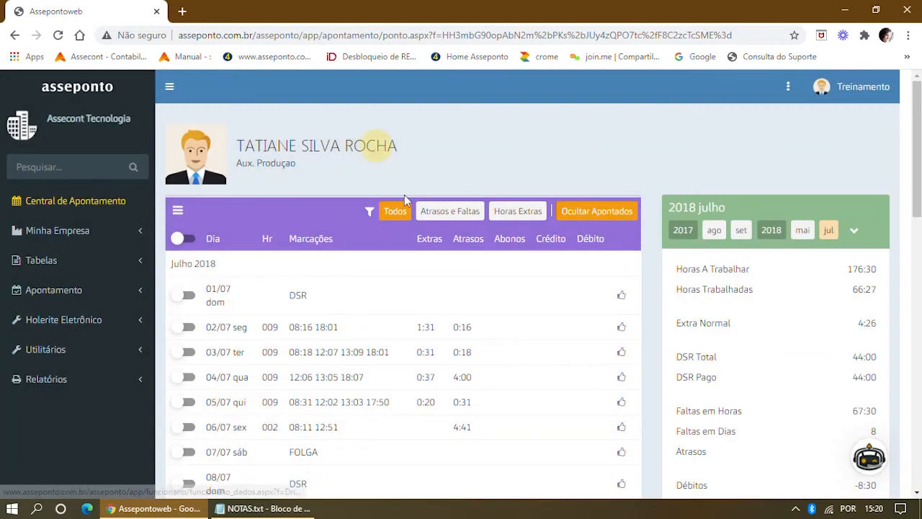
Review the 13/07 punch times and its 0:34 overtime.
scroll(497, 345, down, 5)
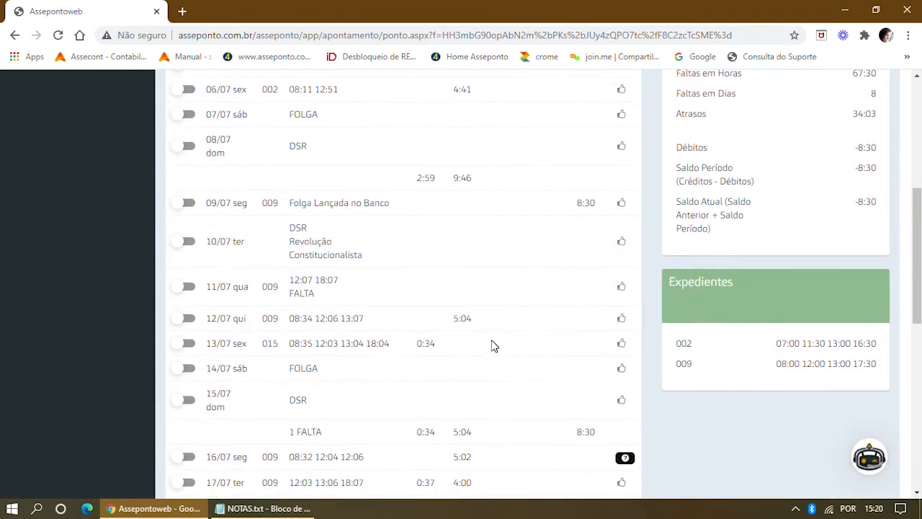
scroll(475, 333, down, 2)
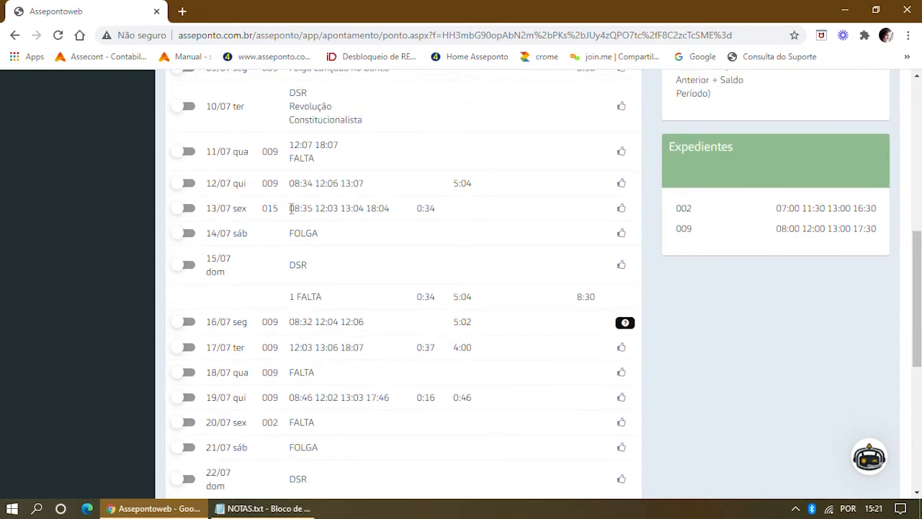
drag(289, 208, 387, 210)
click(395, 222)
click(416, 208)
drag(417, 210, 453, 211)
scroll(424, 187, up, 2)
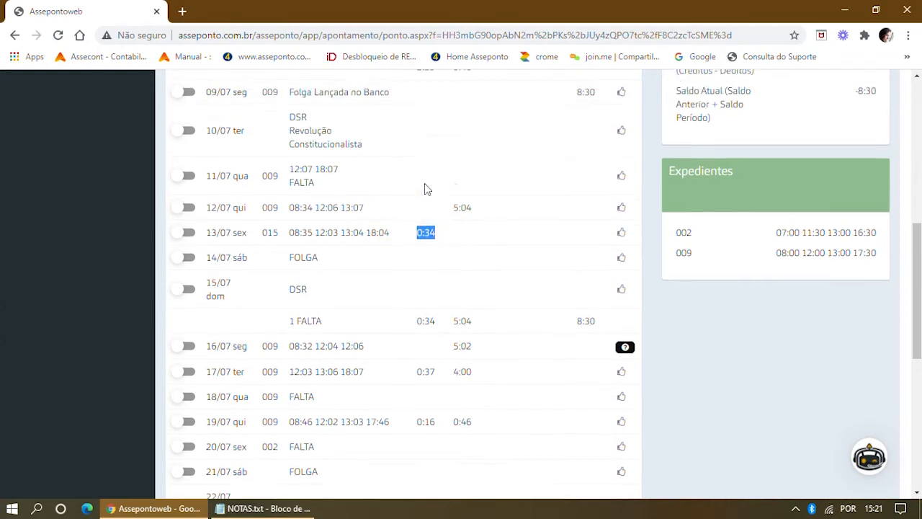
scroll(424, 183, up, 1)
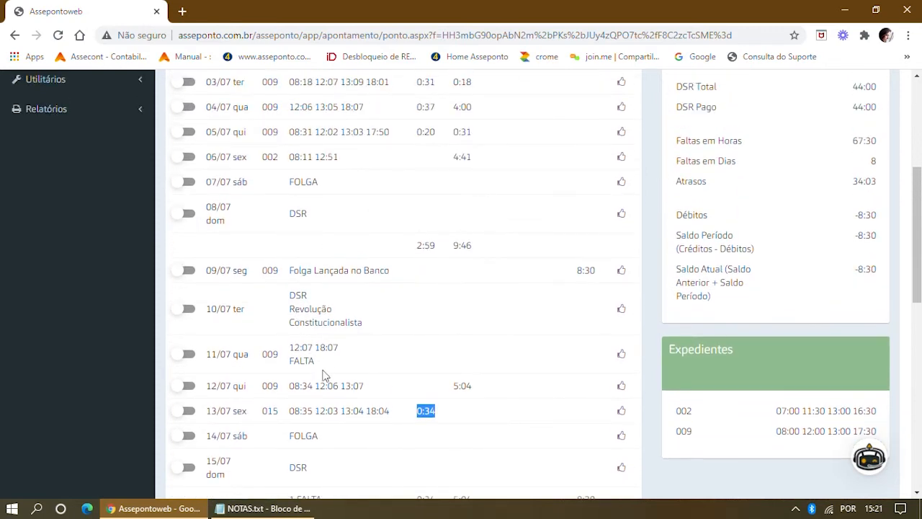
Check the 11/07 punches 12:07 18:07 and FALTA mark, then select the 11/07 row.
double_click(312, 359)
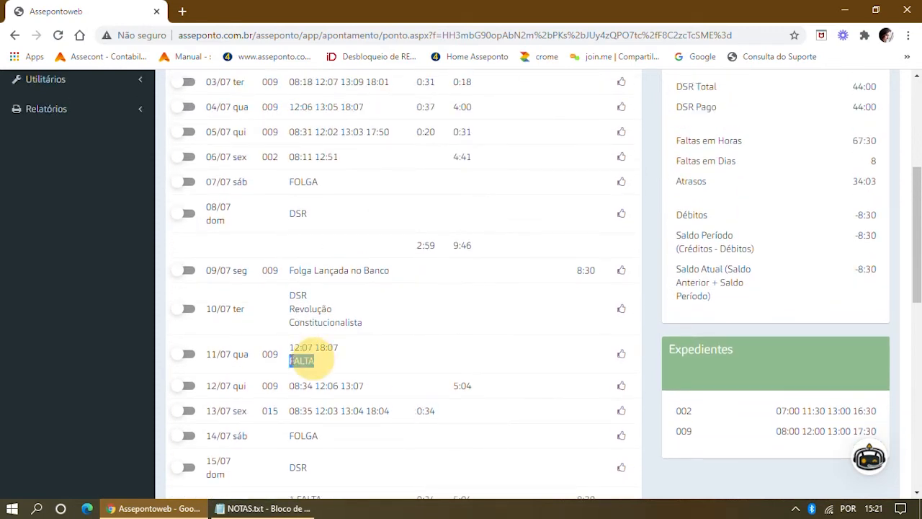
click(328, 360)
click(327, 362)
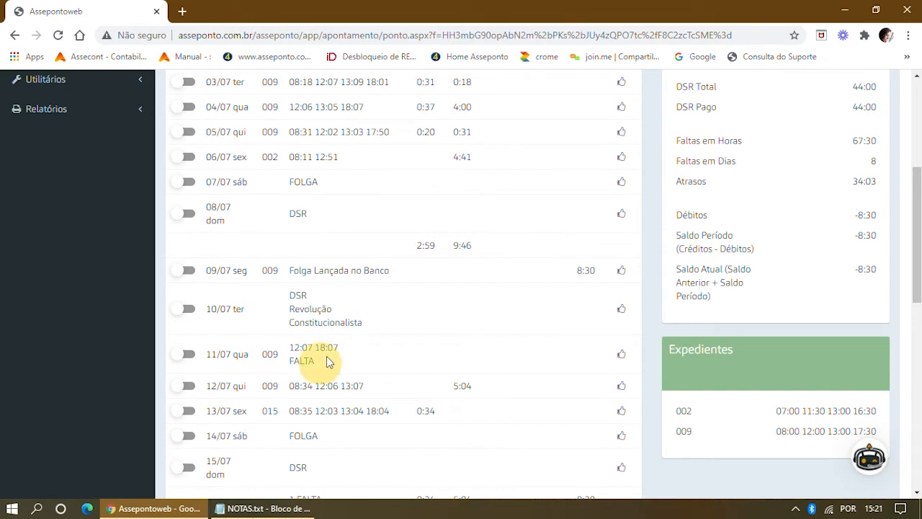
drag(338, 349, 289, 348)
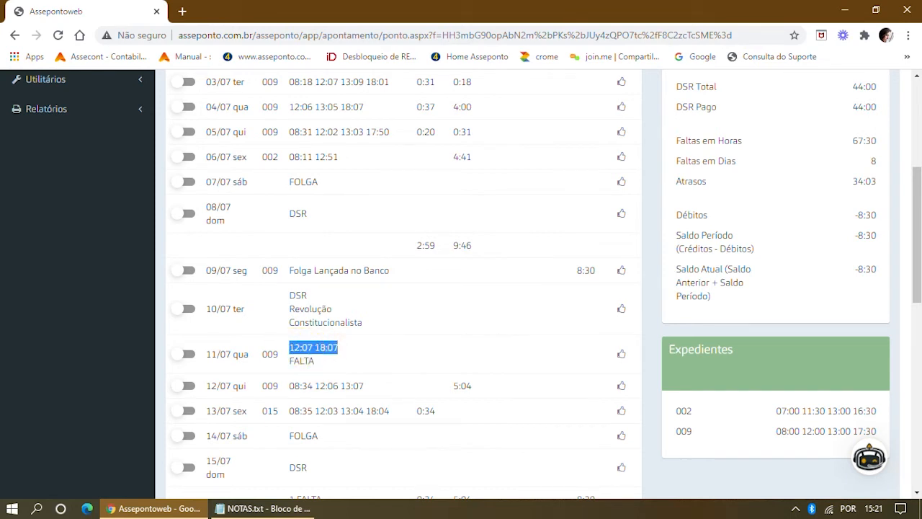
drag(315, 361, 290, 360)
click(332, 366)
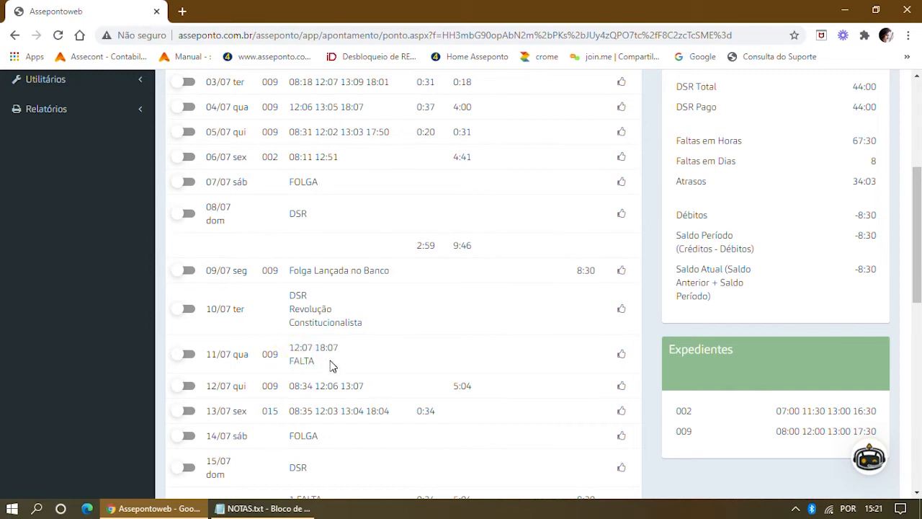
click(331, 365)
drag(288, 347, 341, 352)
click(342, 360)
click(189, 355)
scroll(202, 314, up, 4)
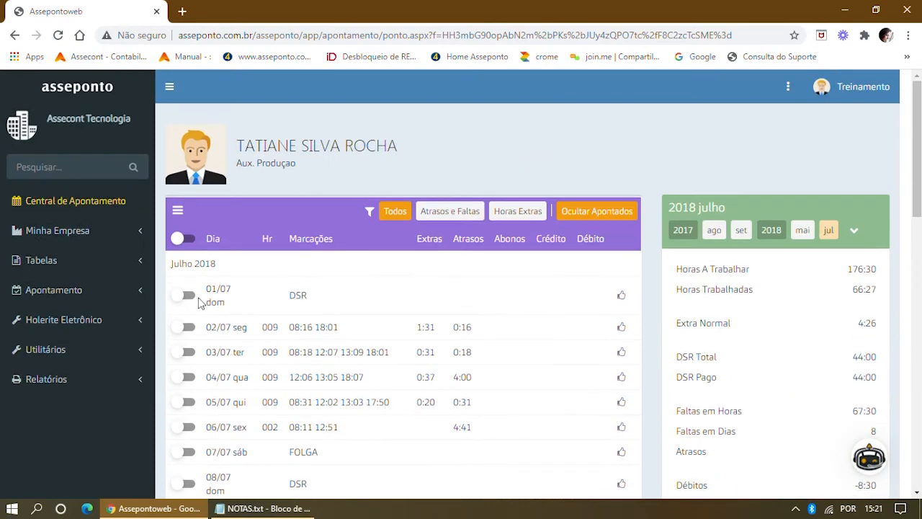
click(178, 211)
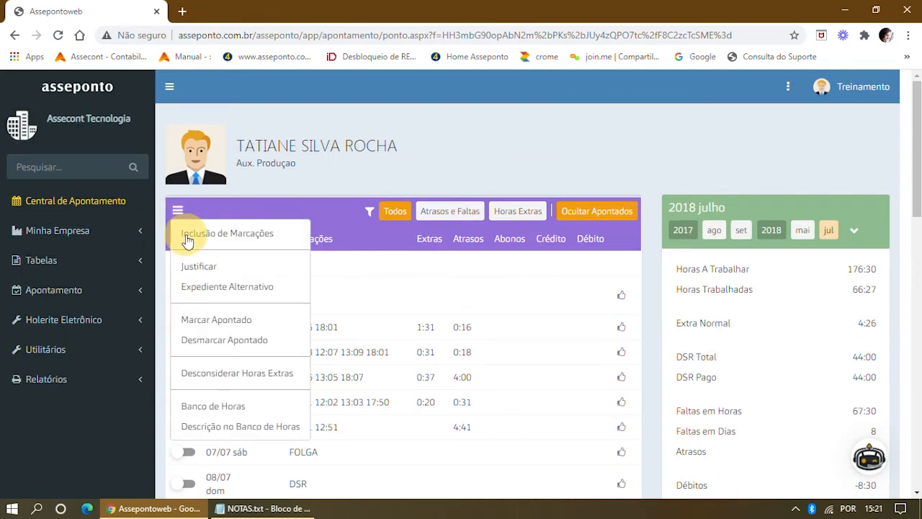
click(187, 238)
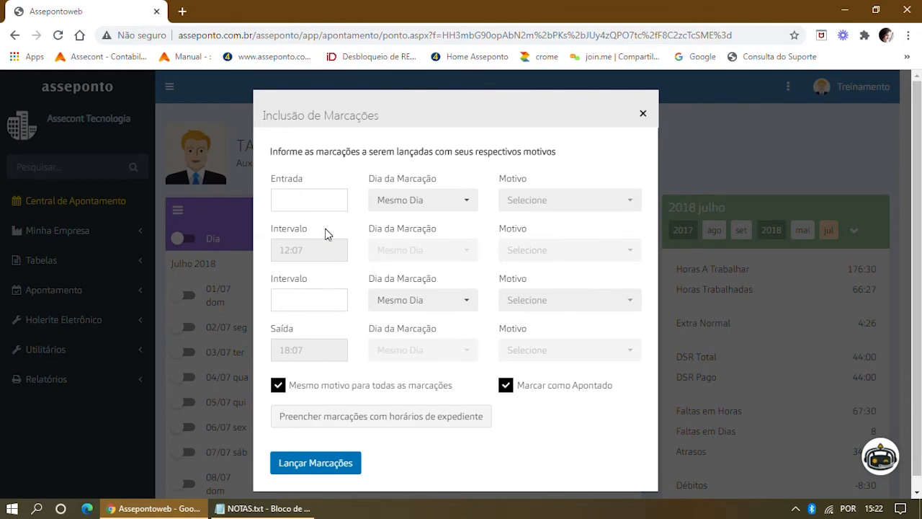
click(642, 117)
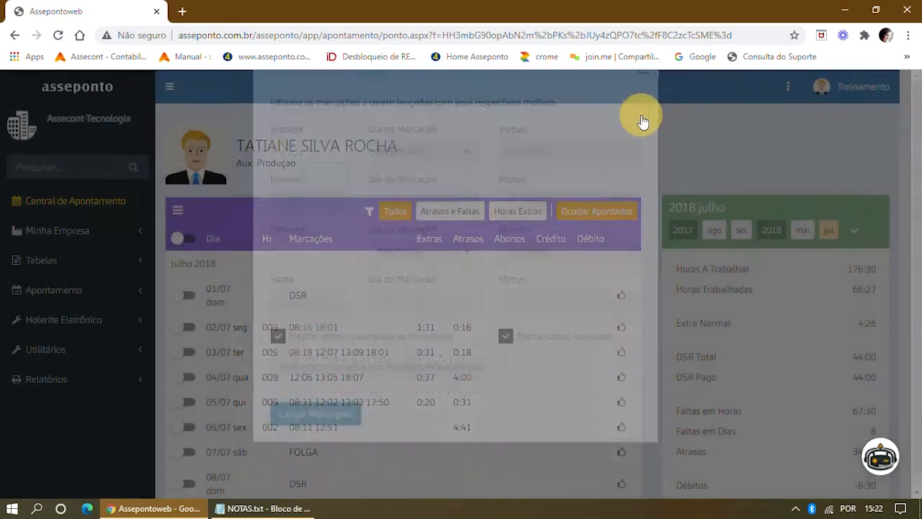
Set alternative schedule '003 - Tempo: 08:30' on 11/07 and acknowledge the success message.
scroll(391, 326, down, 2)
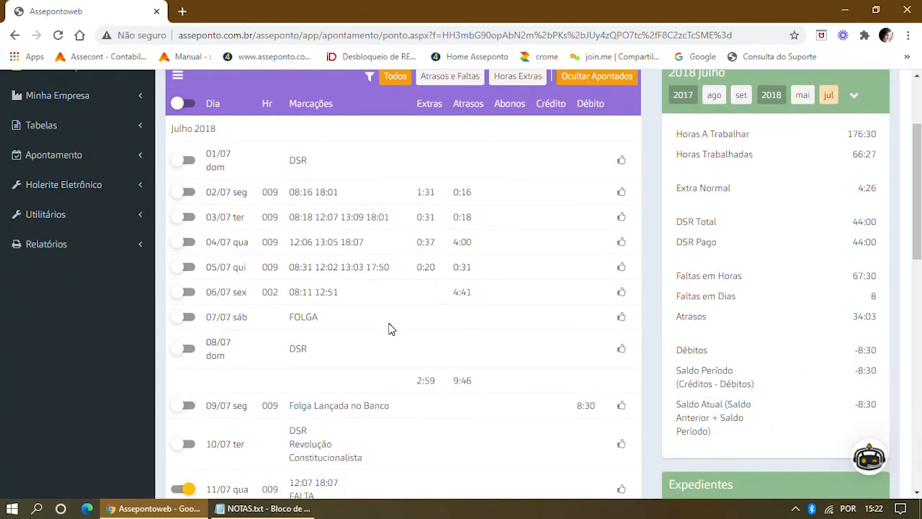
scroll(360, 344, down, 2)
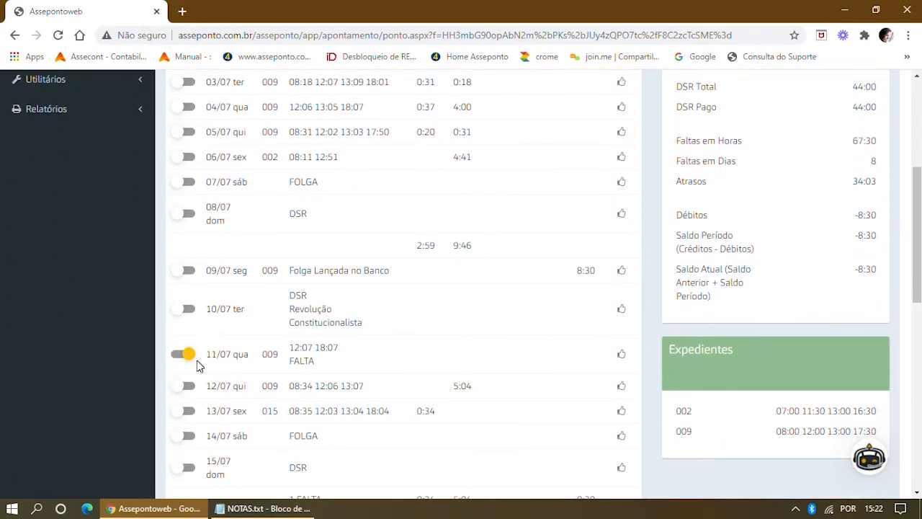
scroll(206, 354, up, 4)
click(177, 211)
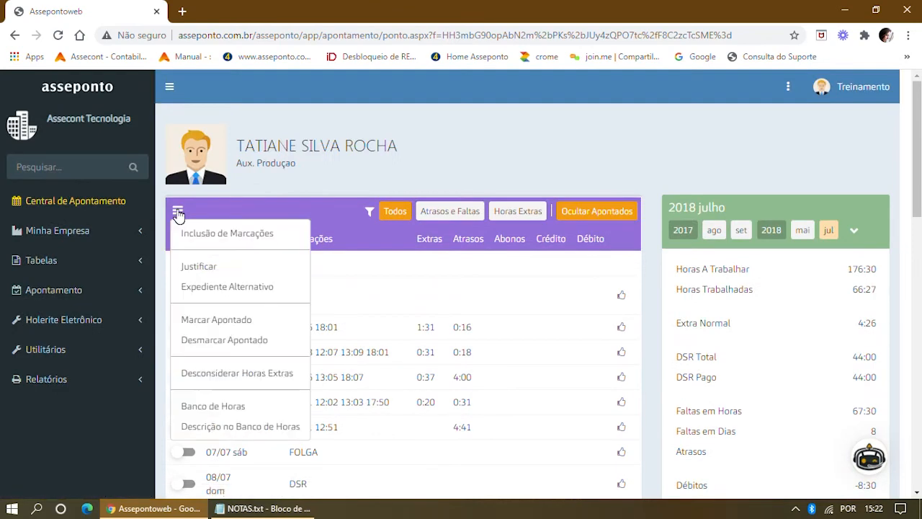
click(185, 286)
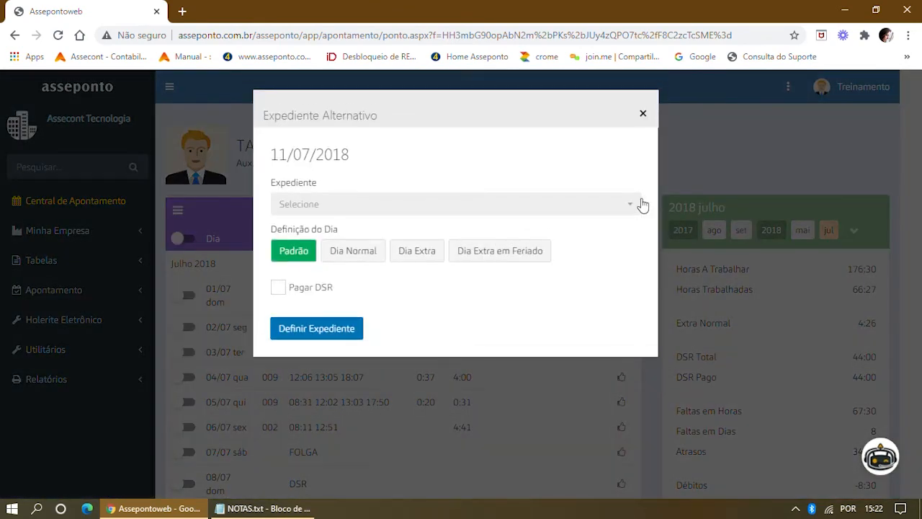
click(634, 206)
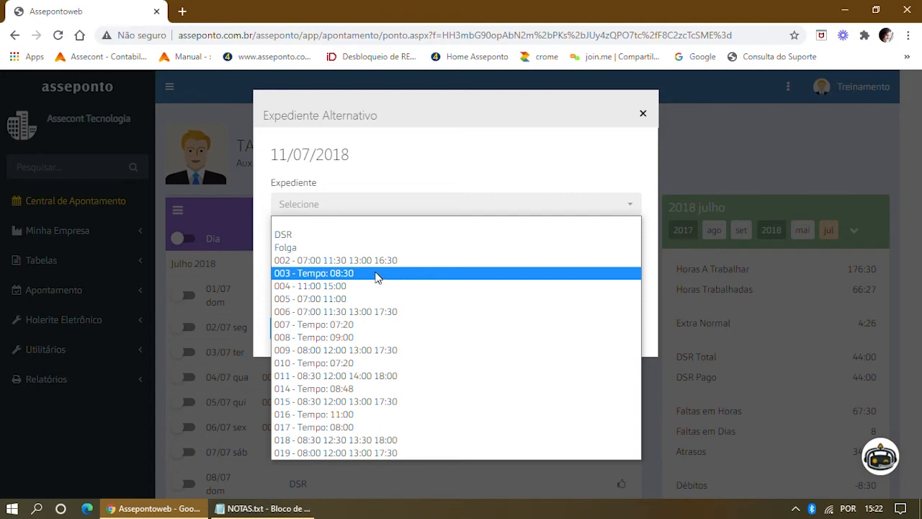
click(376, 274)
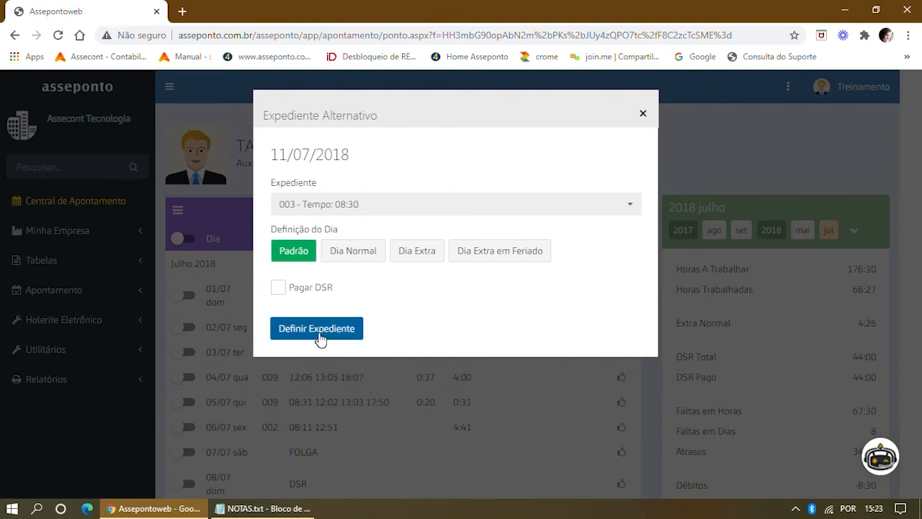
click(319, 336)
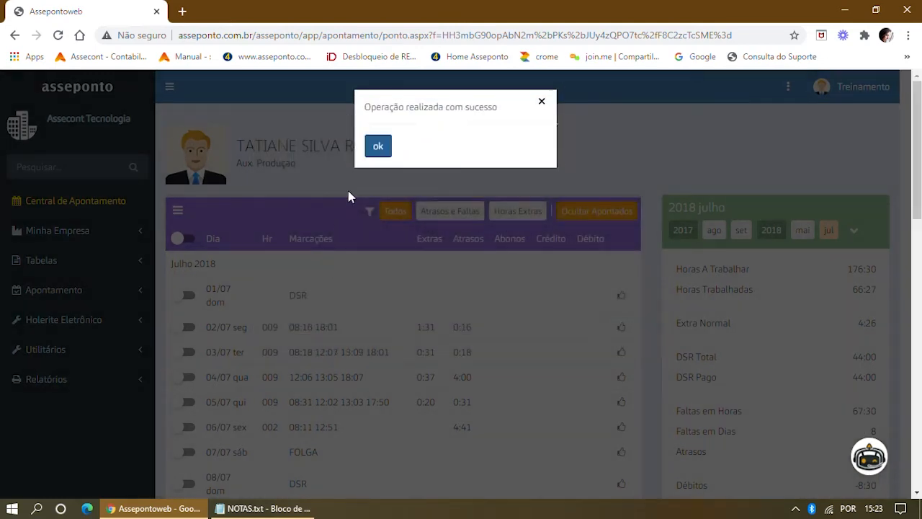
click(377, 151)
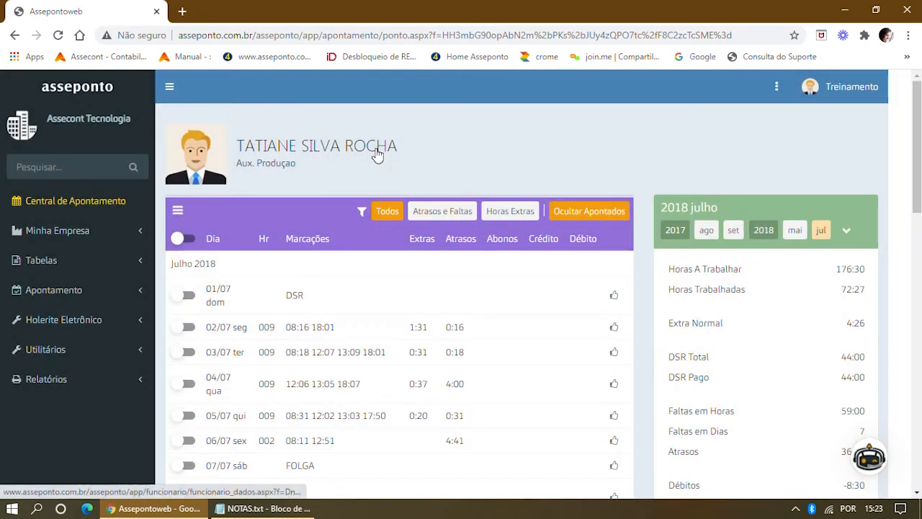
Verify 11/07 now shows punches 12:07 18:07 with 2:30 lateness instead of FALTA.
scroll(353, 335, down, 3)
scroll(353, 335, down, 2)
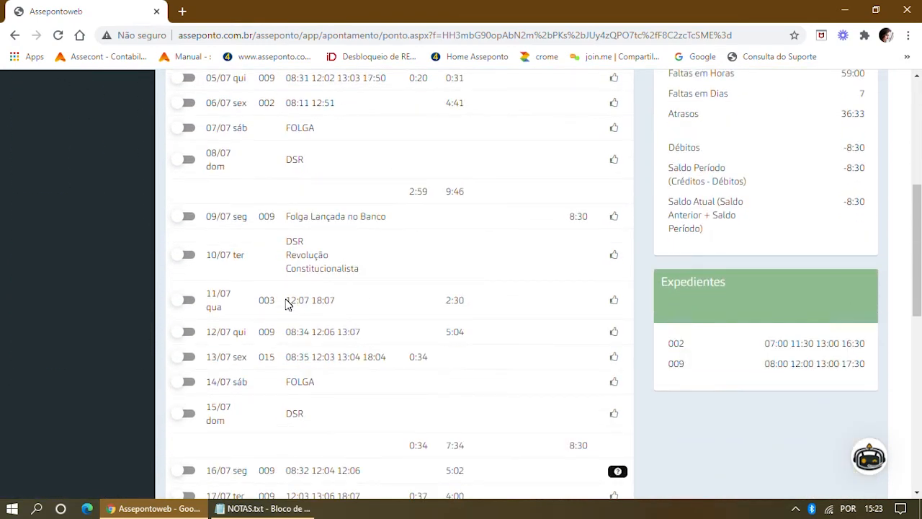
drag(286, 300, 356, 302)
click(369, 300)
drag(446, 300, 487, 305)
scroll(420, 241, up, 5)
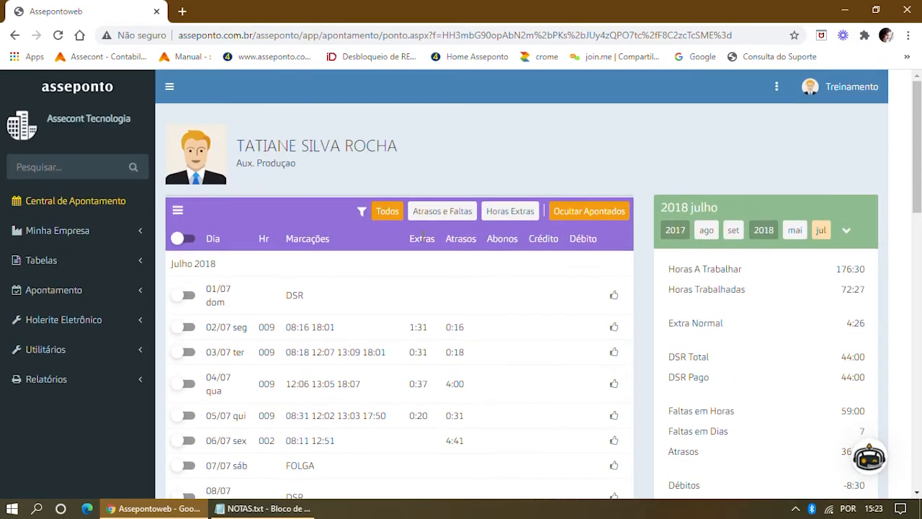
Reopen the Cronometrista employee's July timesheet and select the 10/07 holiday row.
click(115, 203)
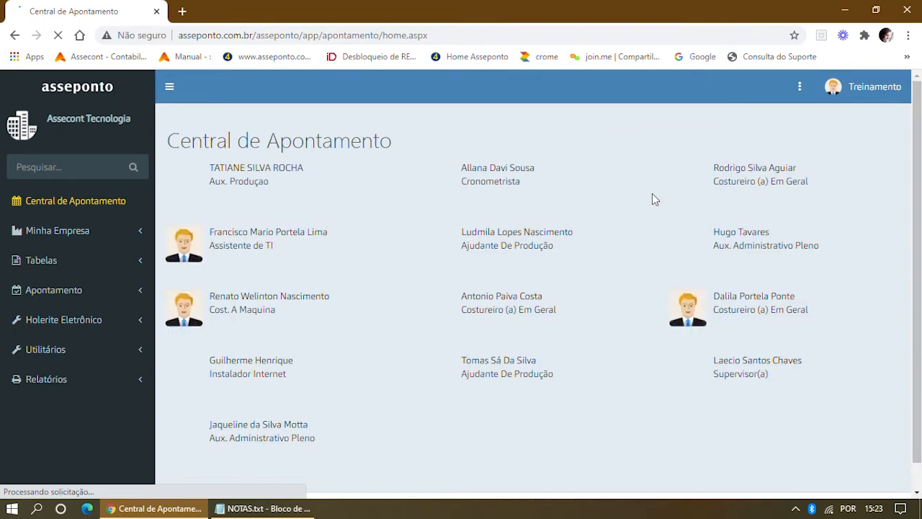
click(488, 175)
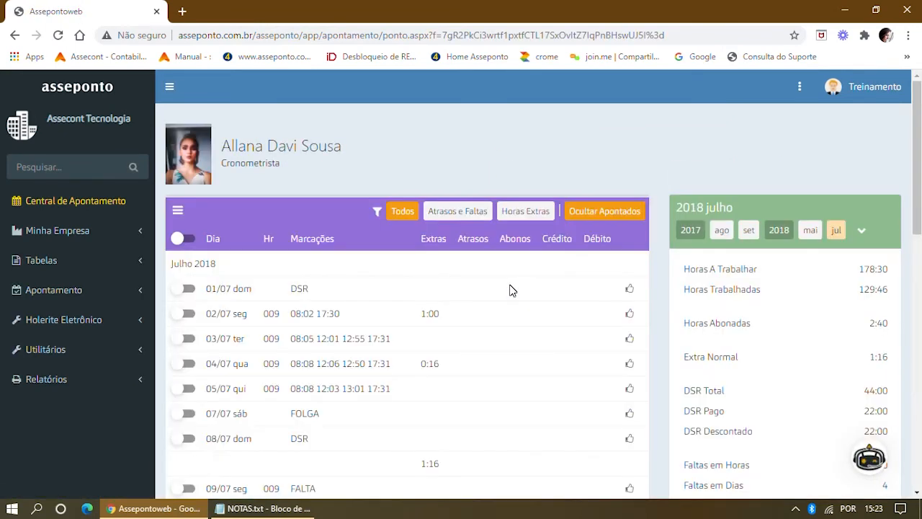
scroll(506, 292, down, 3)
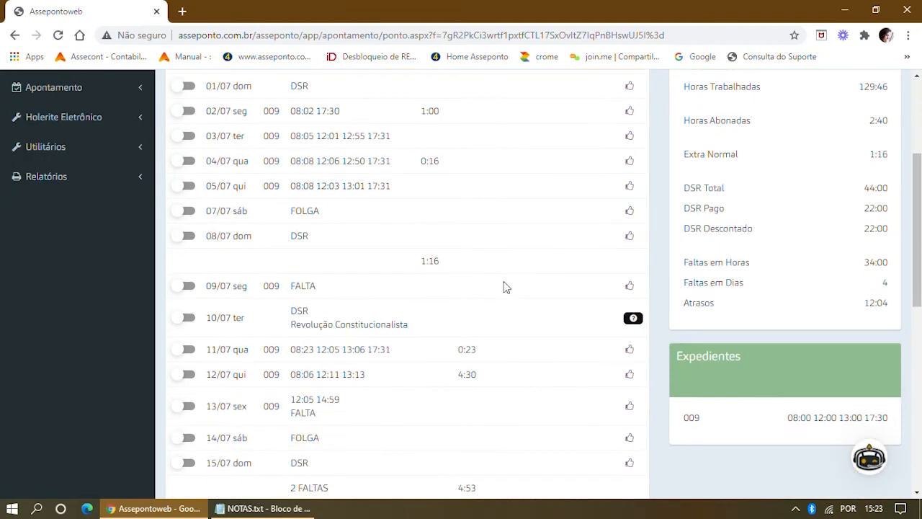
scroll(507, 287, down, 2)
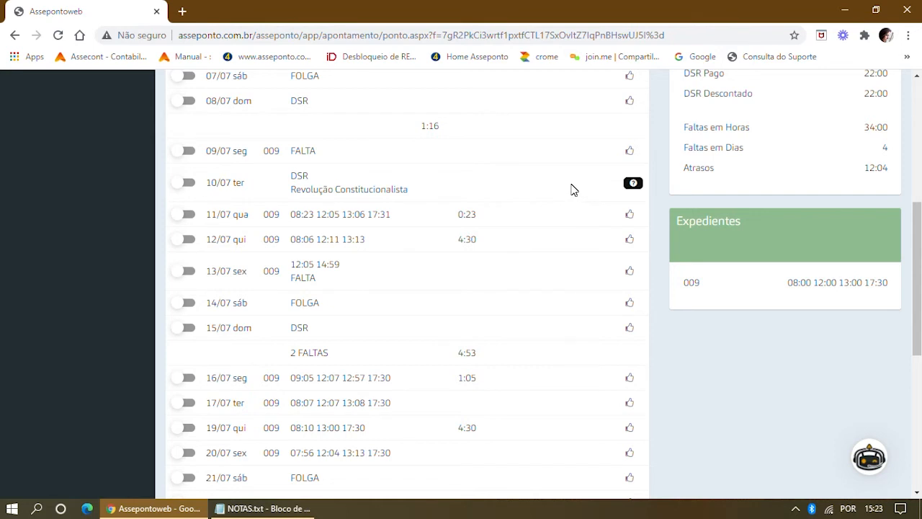
mouse_move(631, 186)
drag(291, 180, 408, 190)
click(189, 184)
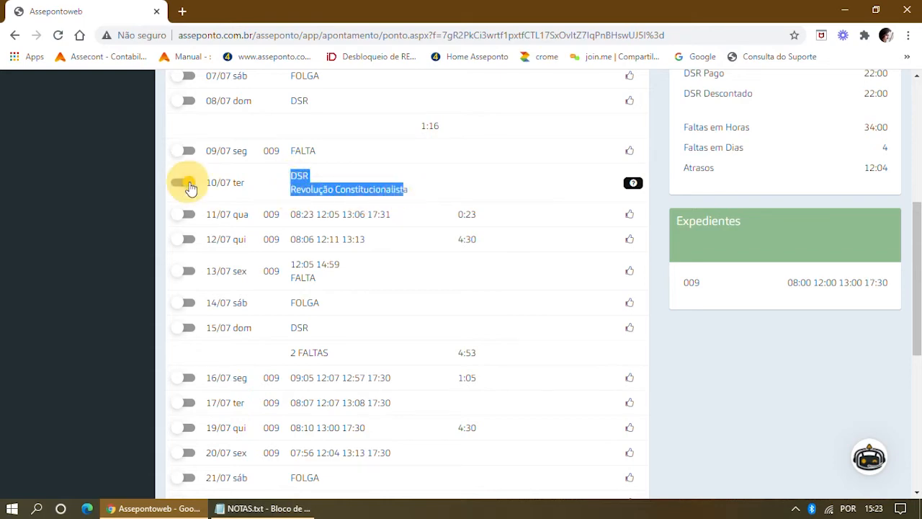
scroll(189, 184, up, 5)
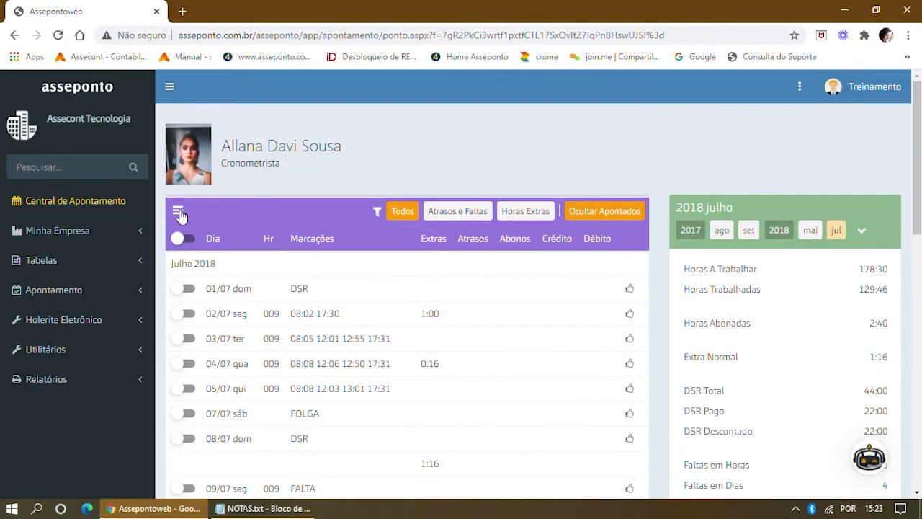
Apply schedule '003 - Tempo: 08:30' to 10/07 as Dia Extra em Feriado.
click(177, 213)
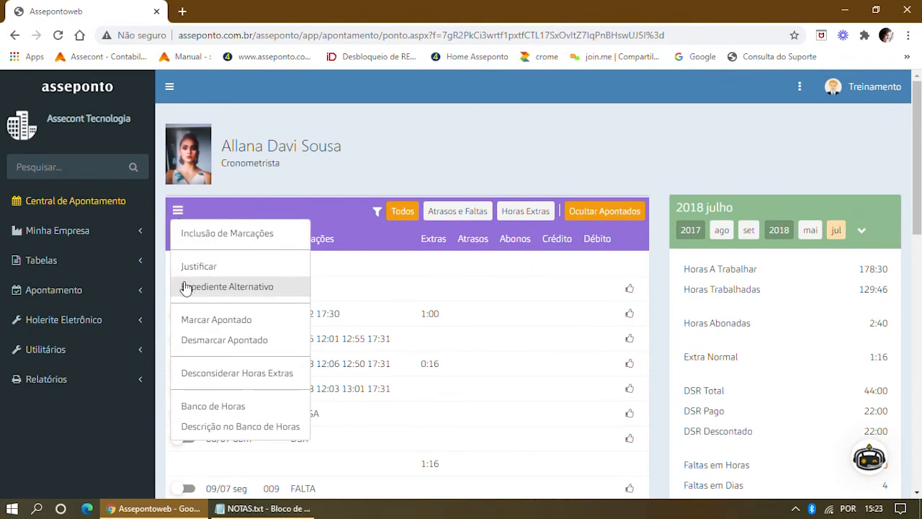
click(240, 287)
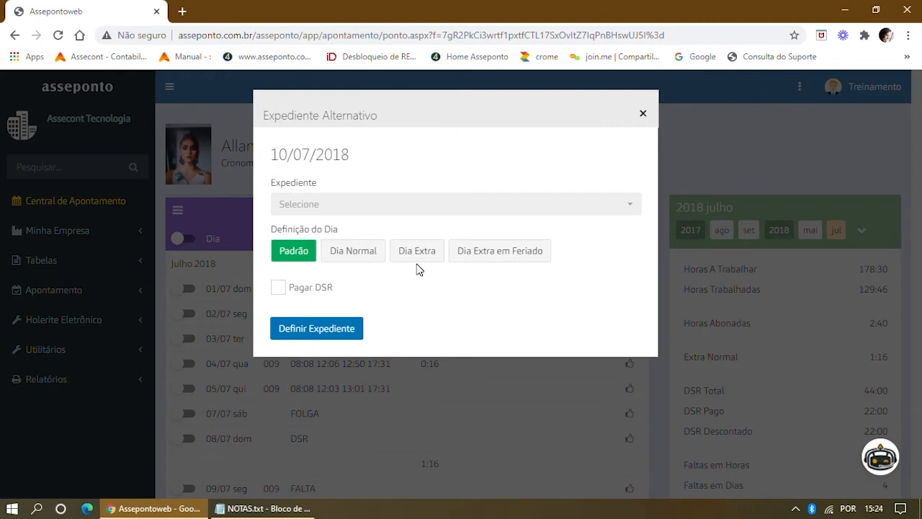
click(630, 206)
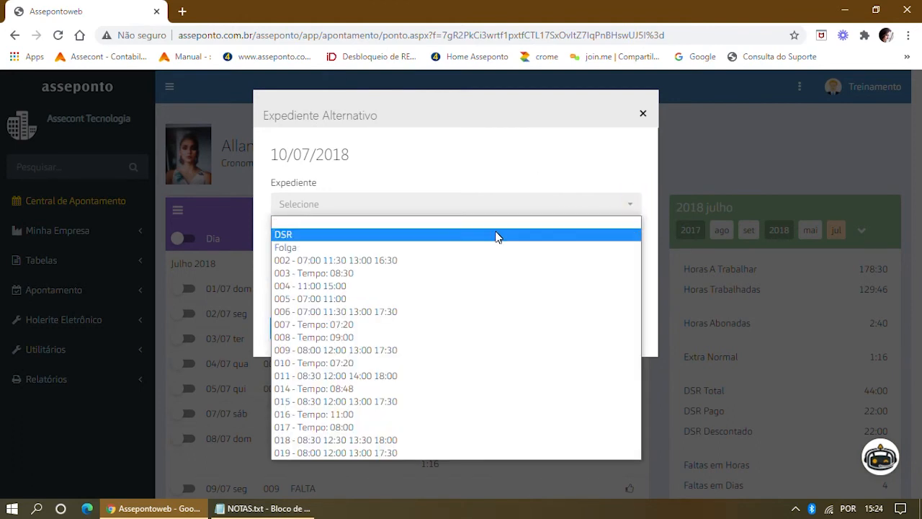
click(330, 273)
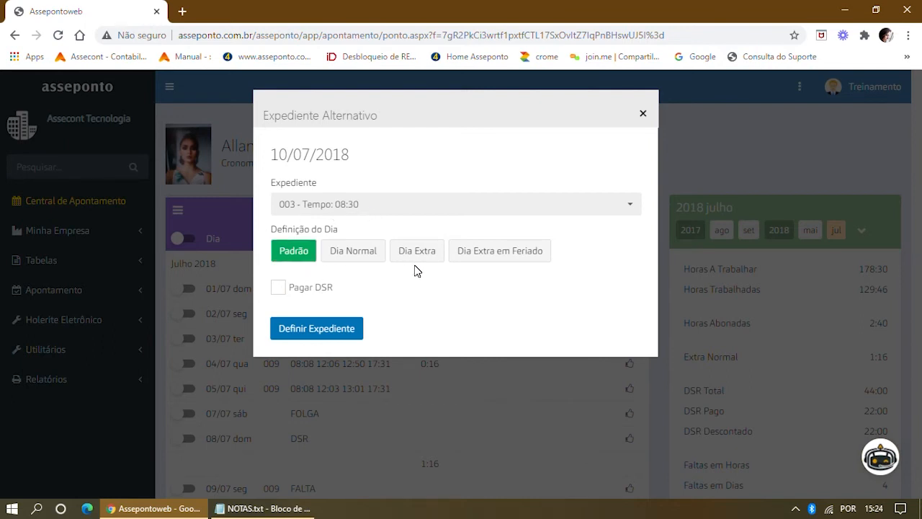
click(414, 256)
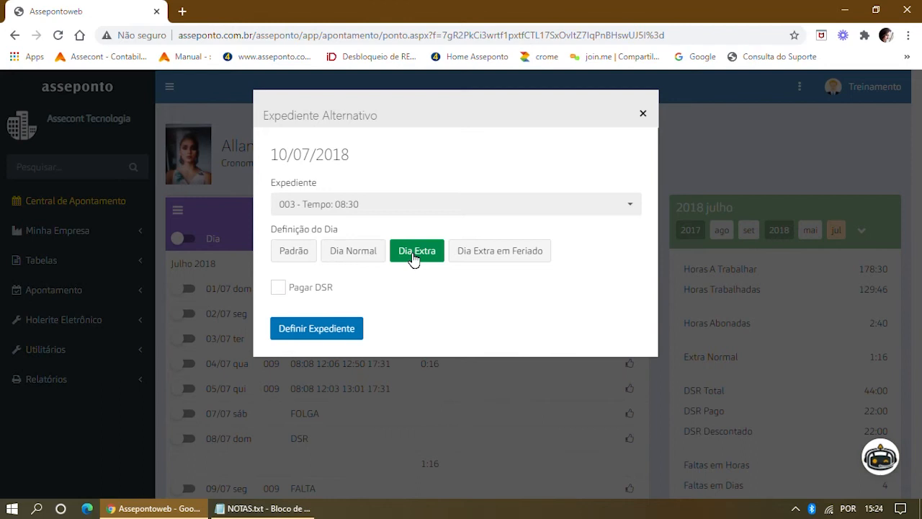
click(474, 257)
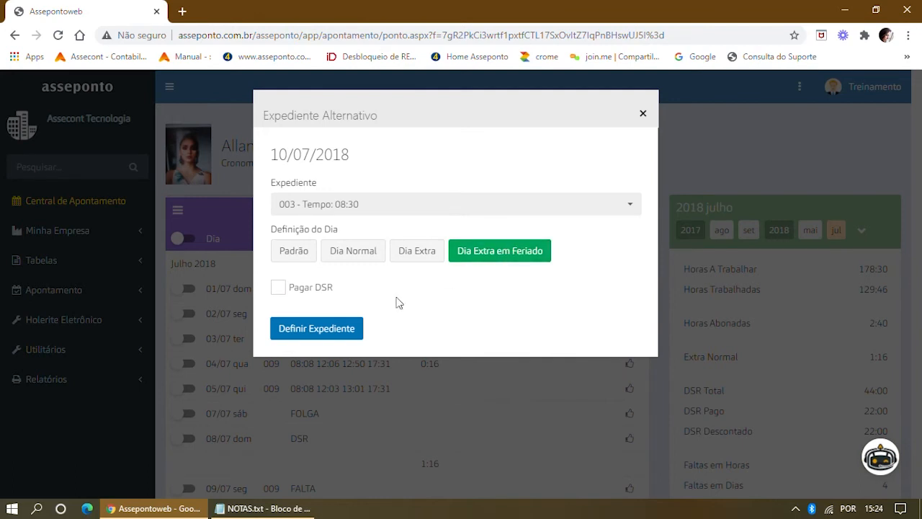
click(315, 329)
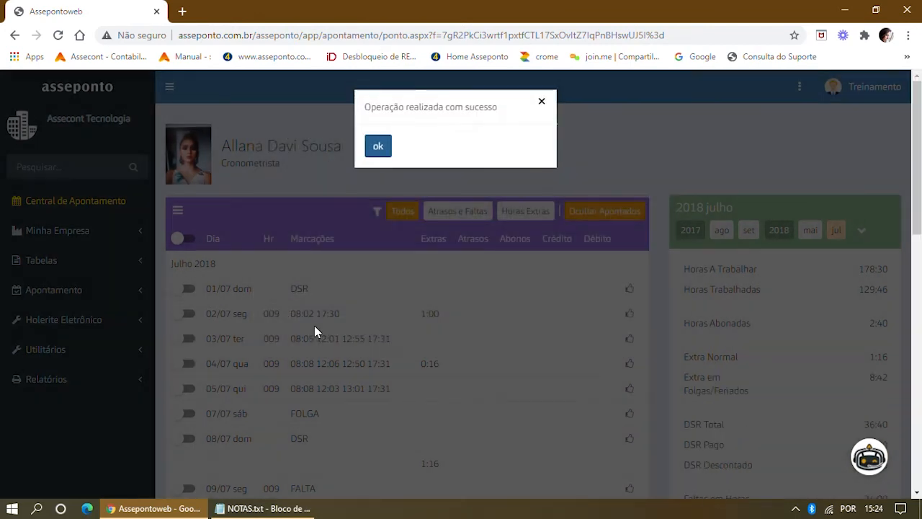
Dismiss the success alert and check the 8:42 Extra em Folgas/Feriados total.
click(376, 150)
scroll(420, 243, down, 5)
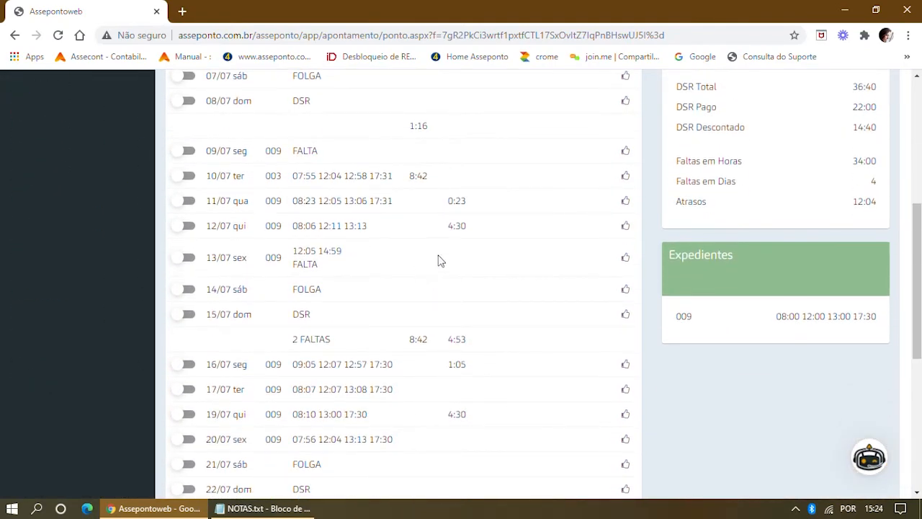
scroll(442, 260, down, 2)
scroll(451, 255, up, 2)
scroll(451, 253, up, 2)
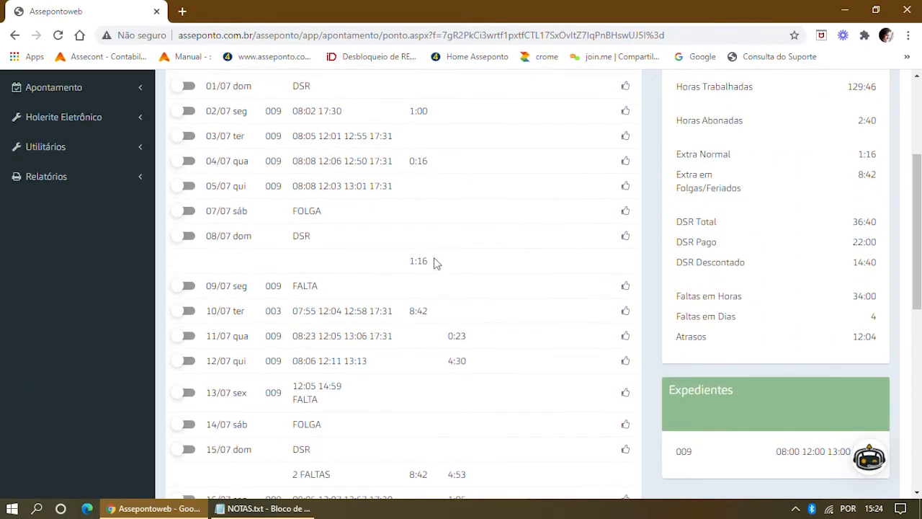
drag(409, 310, 428, 311)
drag(679, 175, 757, 185)
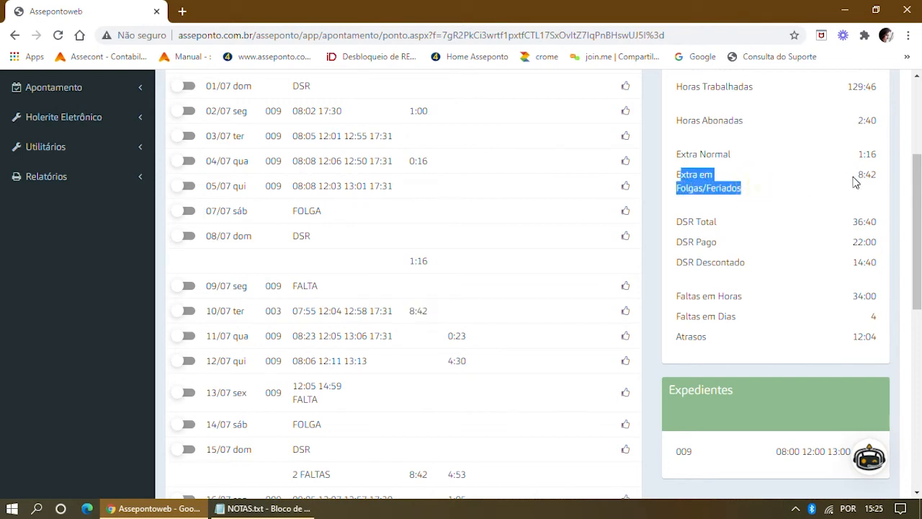
double_click(866, 174)
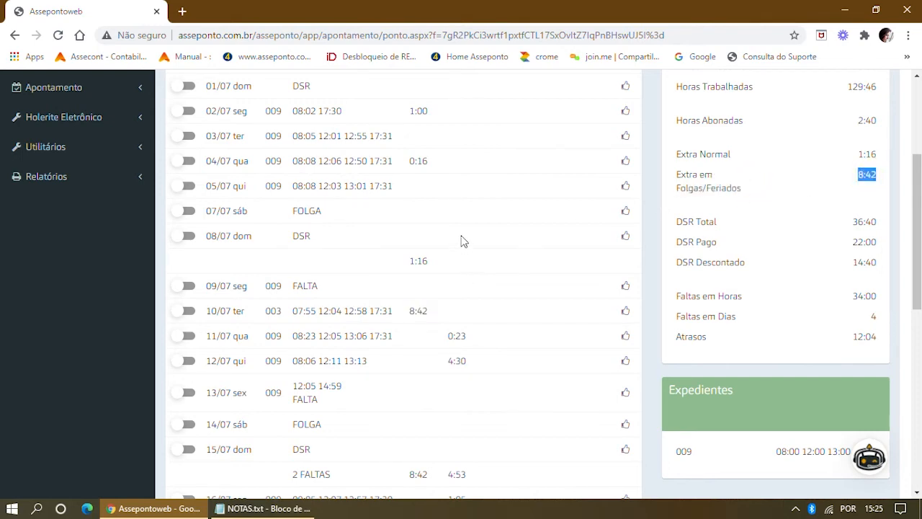
Return to the Central de Apontamento employee list.
scroll(461, 241, up, 3)
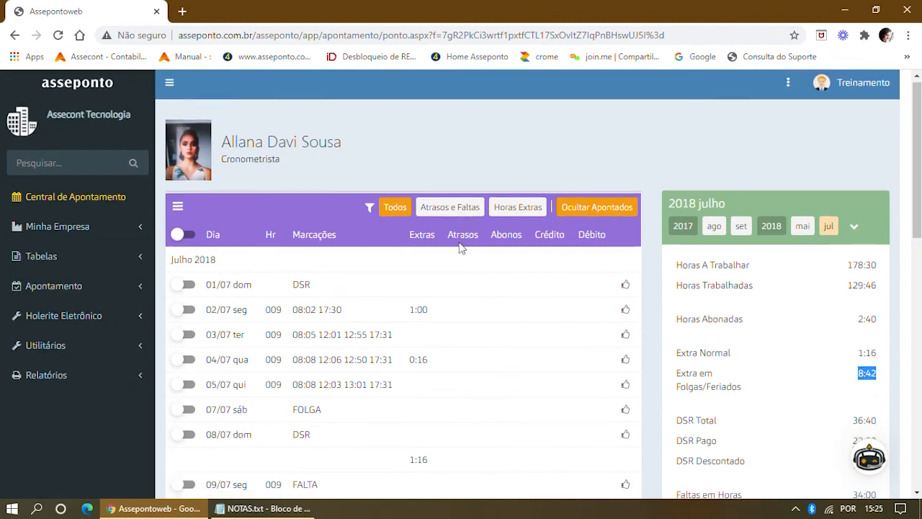
scroll(461, 247, down, 5)
scroll(475, 173, up, 6)
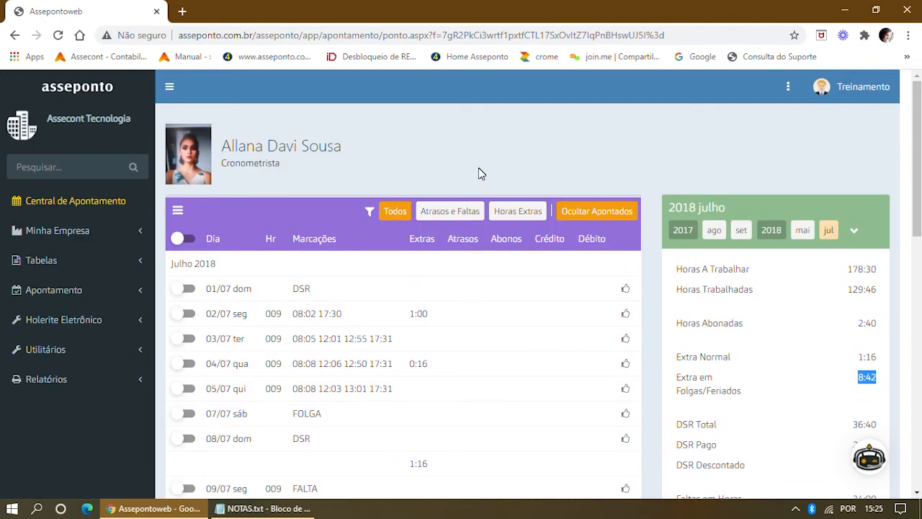
click(40, 207)
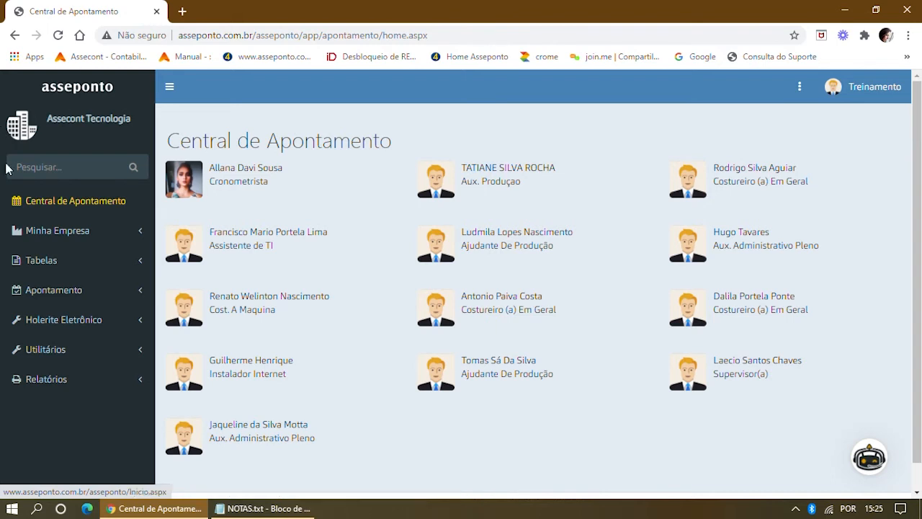
click(54, 237)
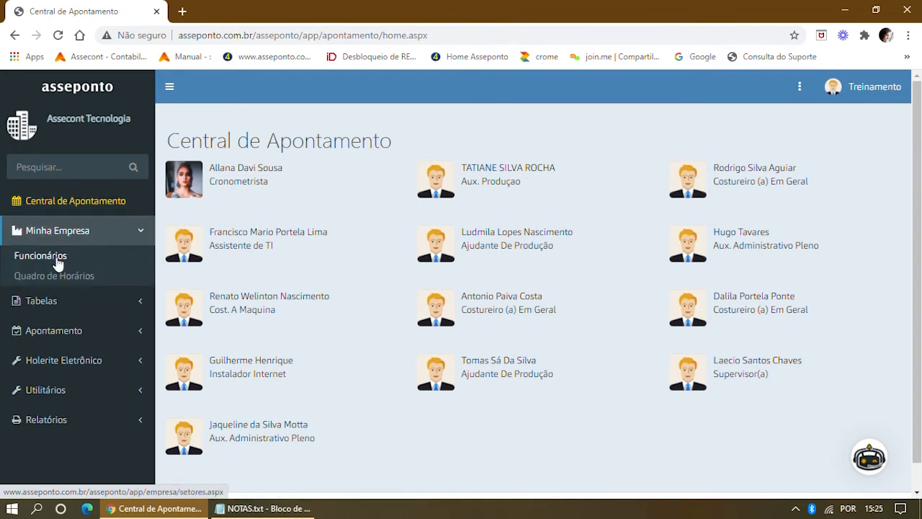
click(57, 257)
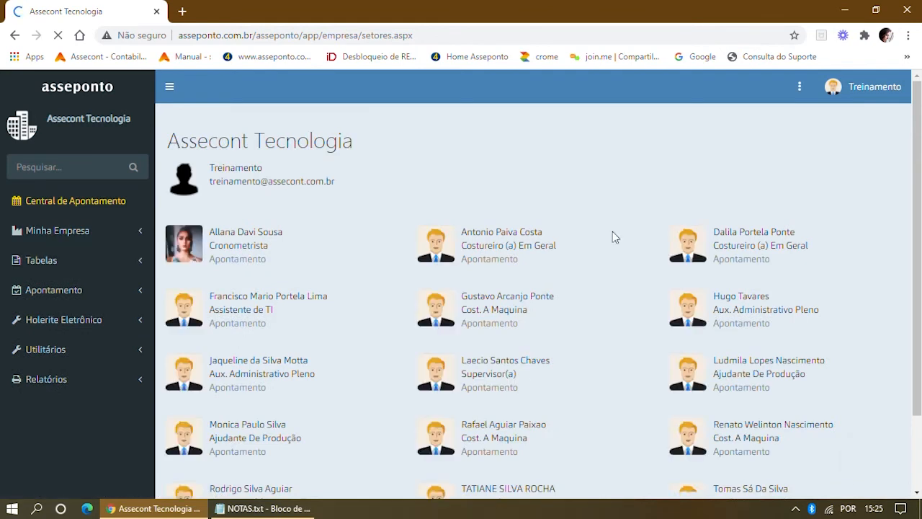
click(751, 370)
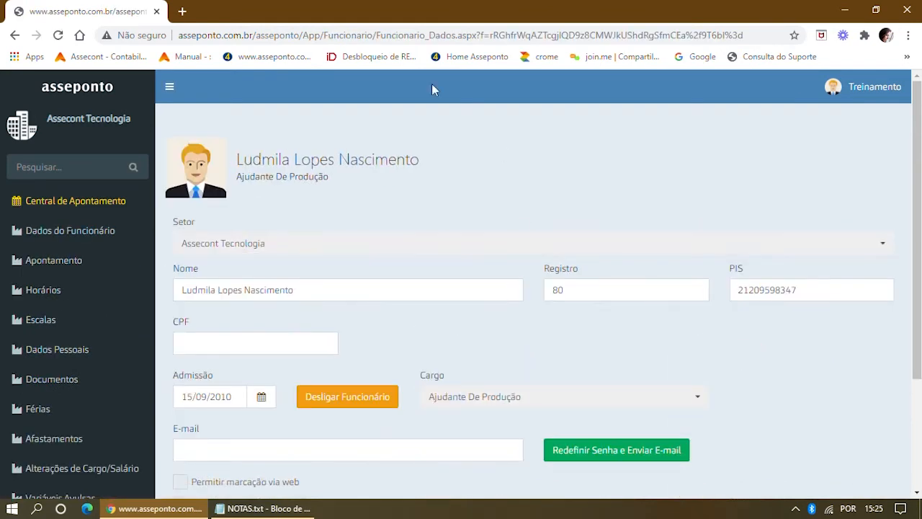
click(44, 295)
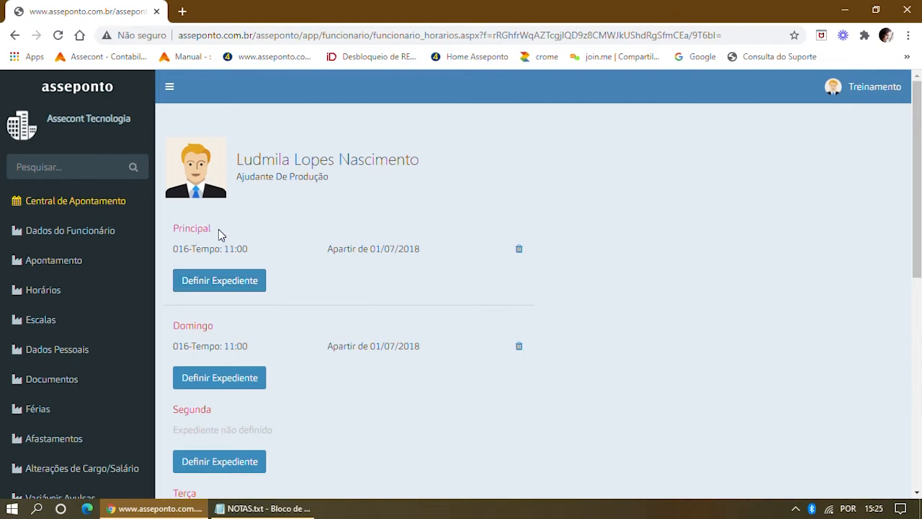
double_click(175, 229)
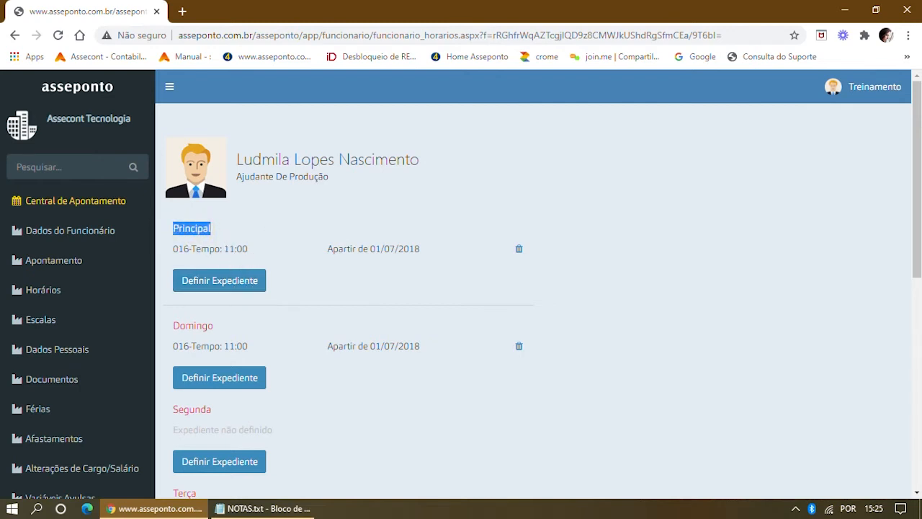
scroll(240, 249, down, 1)
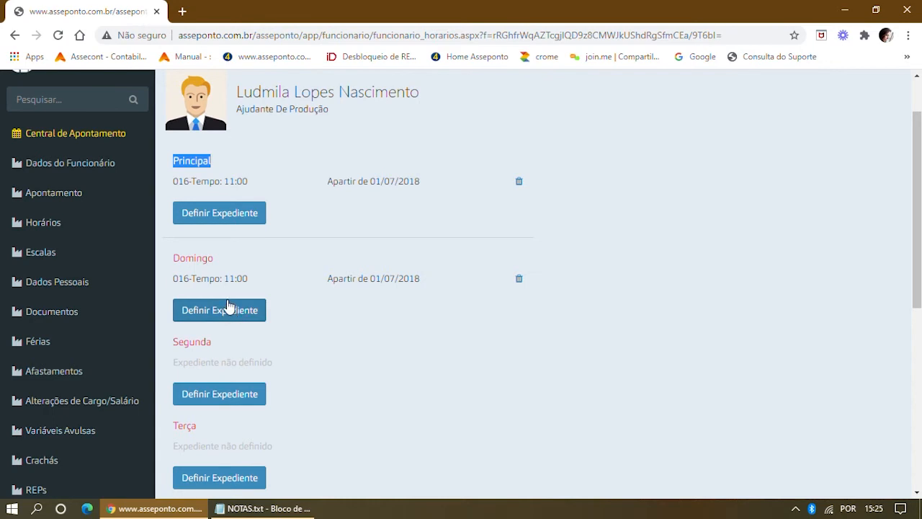
scroll(237, 302, down, 5)
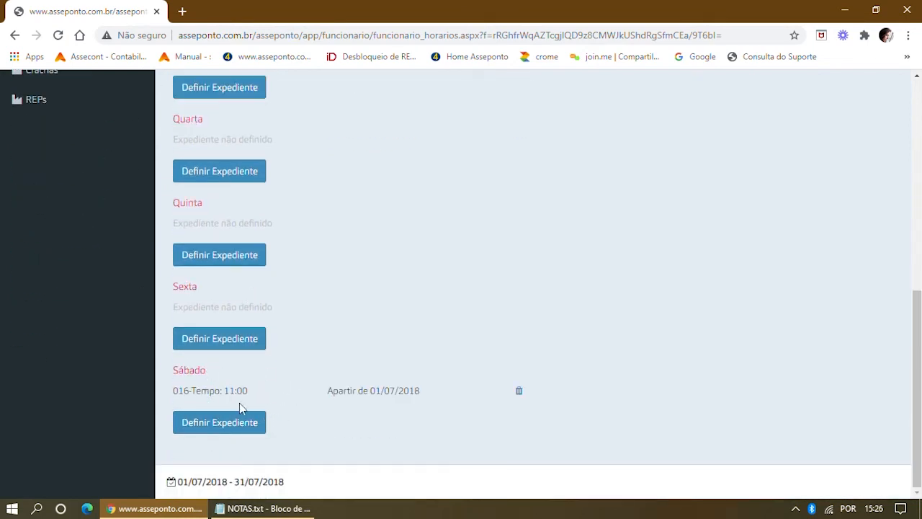
scroll(274, 384, up, 5)
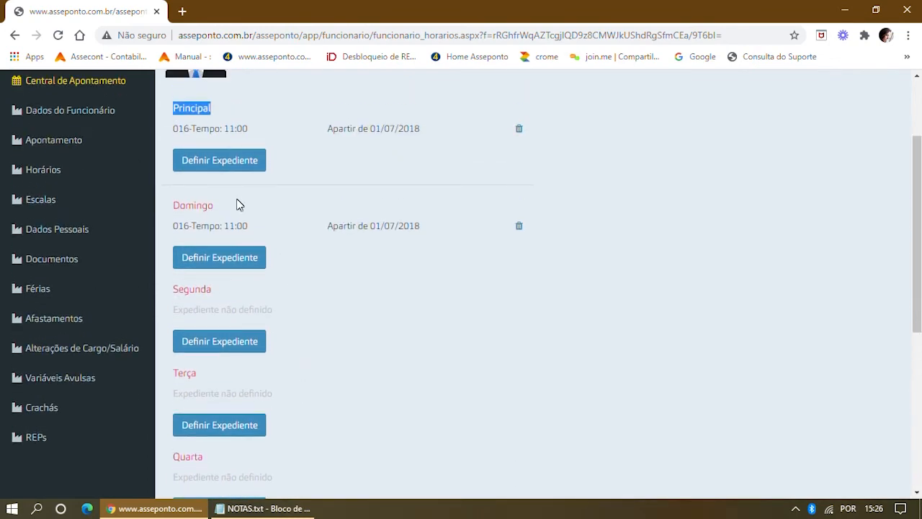
scroll(272, 297, down, 2)
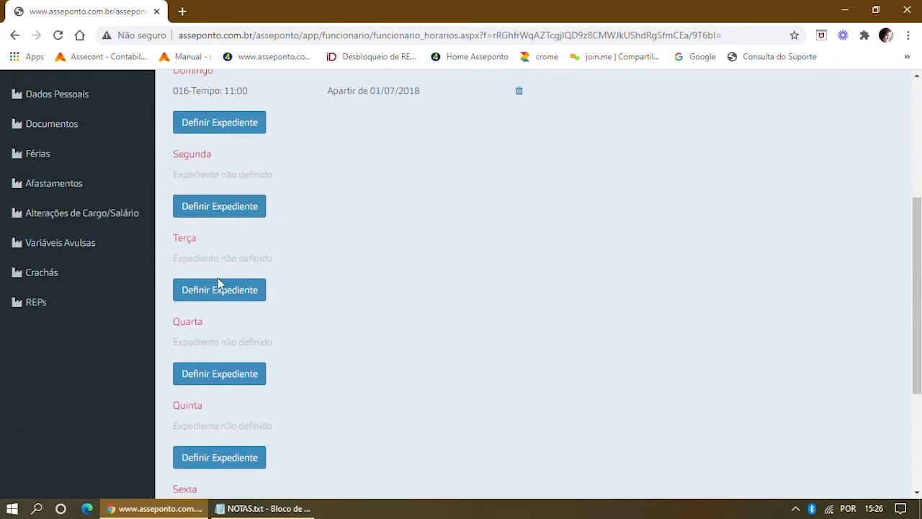
scroll(220, 415, down, 2)
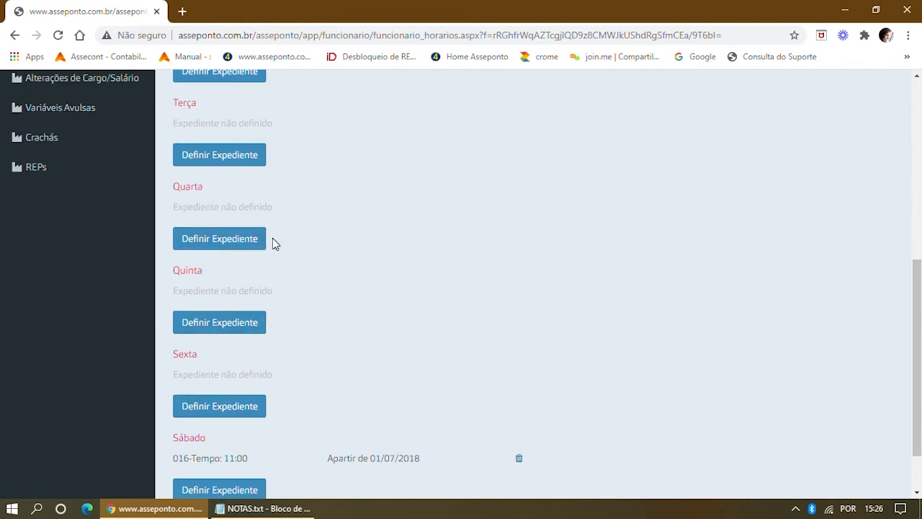
scroll(385, 204, up, 6)
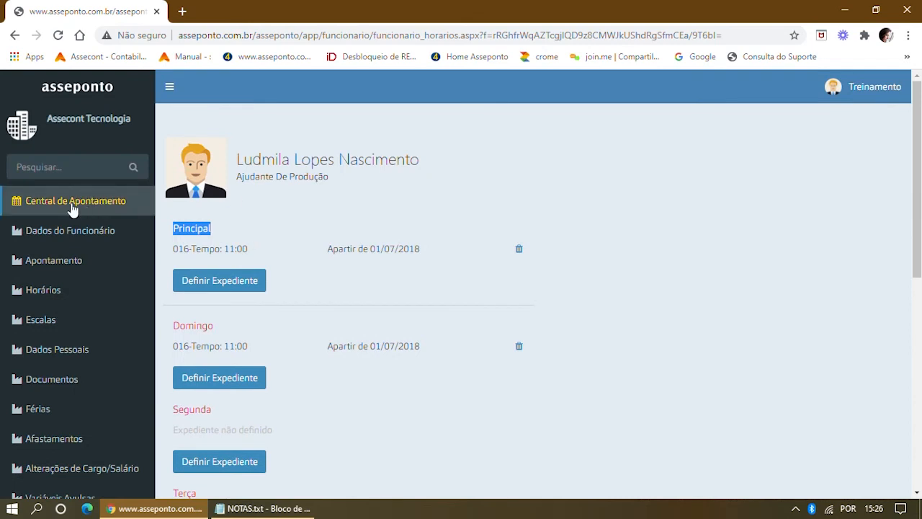
click(72, 206)
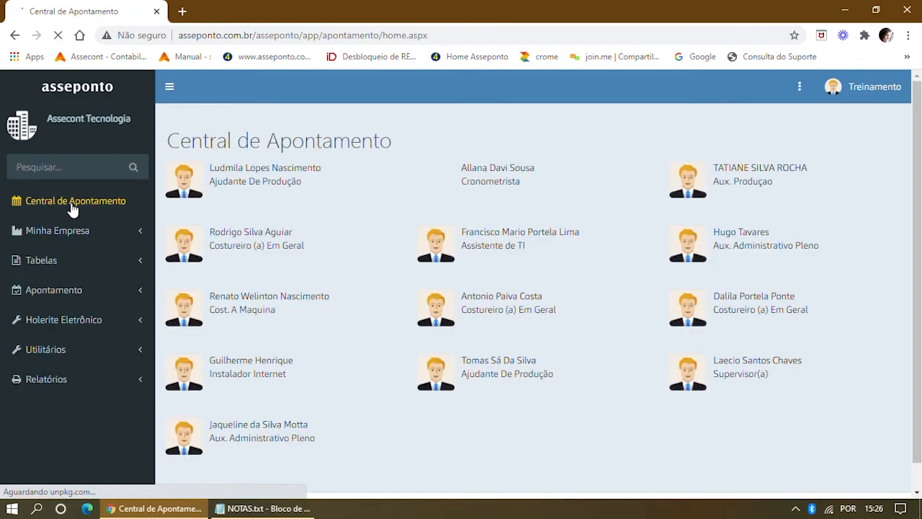
Open the Ajudante De Produção employee's July 2018 sheet and select 03/07, 05/07 and 07/07.
click(261, 173)
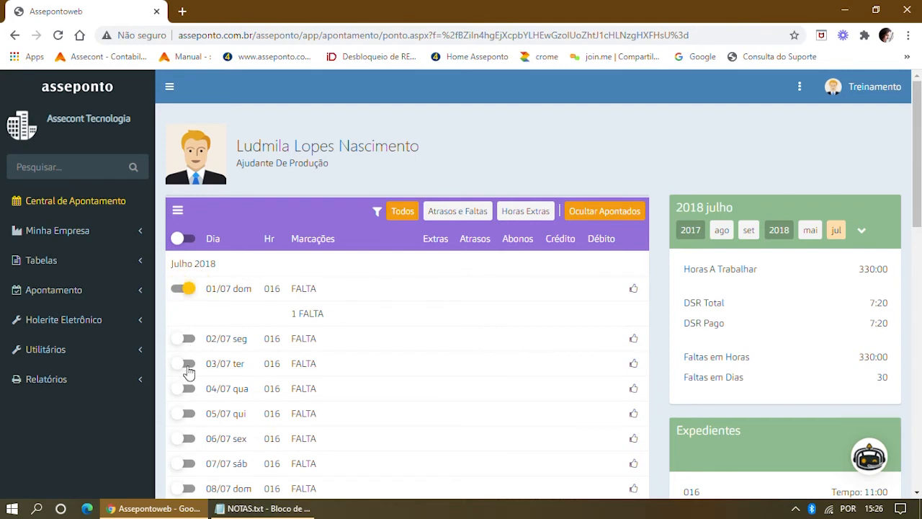
click(187, 364)
scroll(227, 329, down, 1)
click(187, 347)
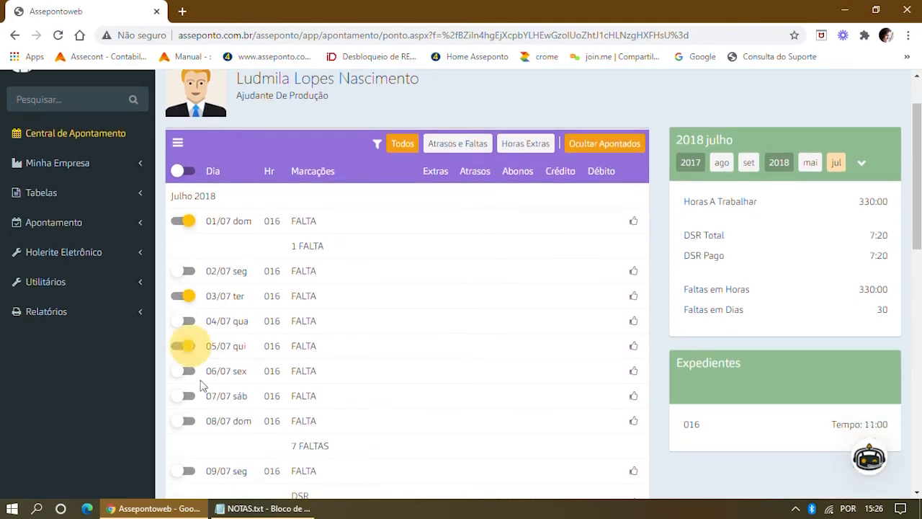
click(189, 397)
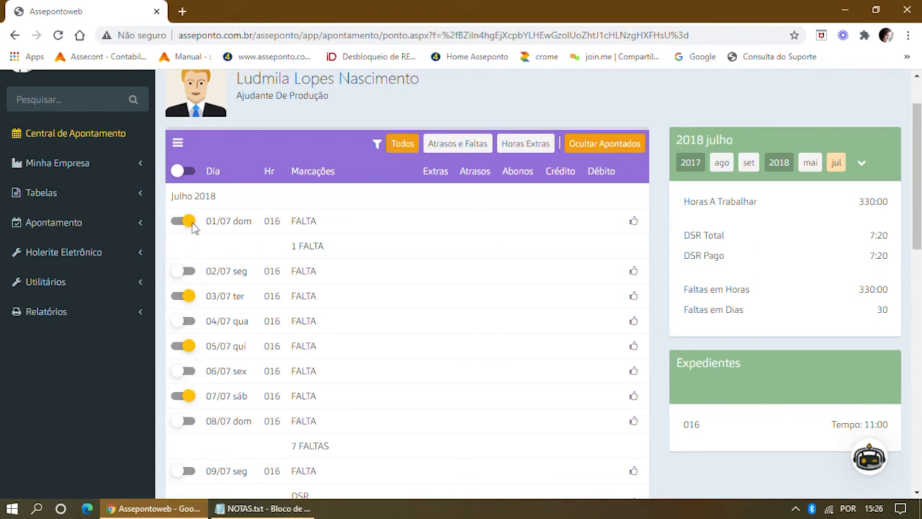
Apply Folga as the alternative schedule to the four selected days.
click(178, 145)
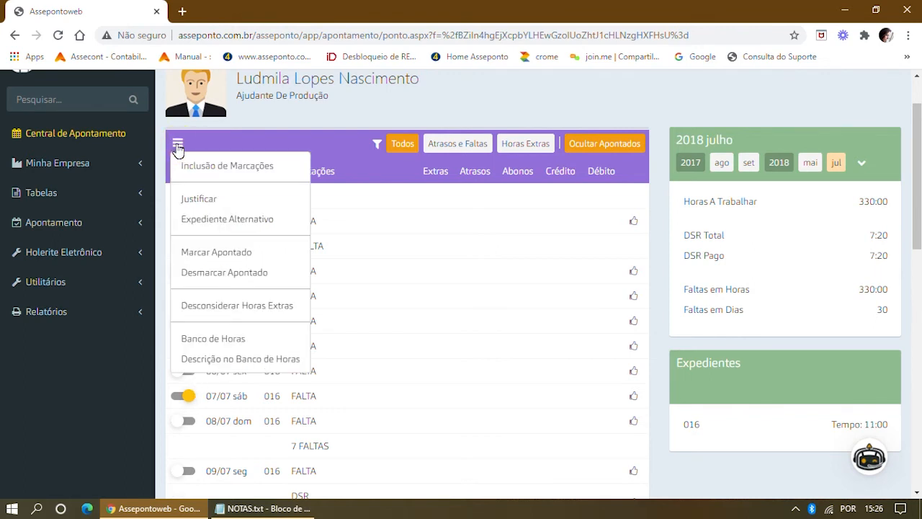
click(193, 219)
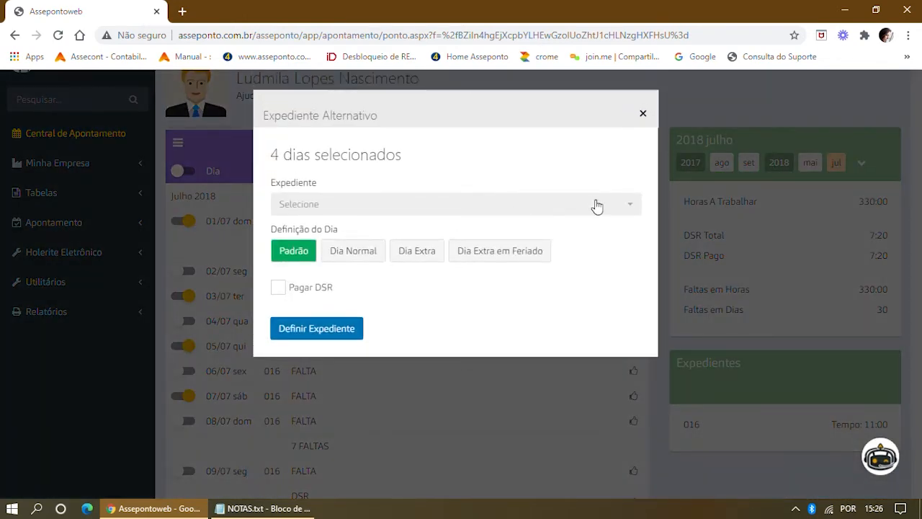
click(626, 207)
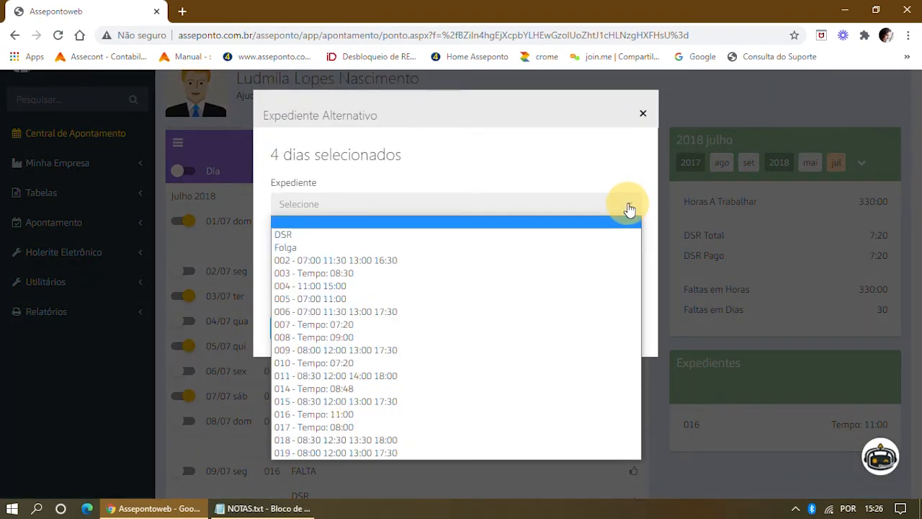
click(299, 248)
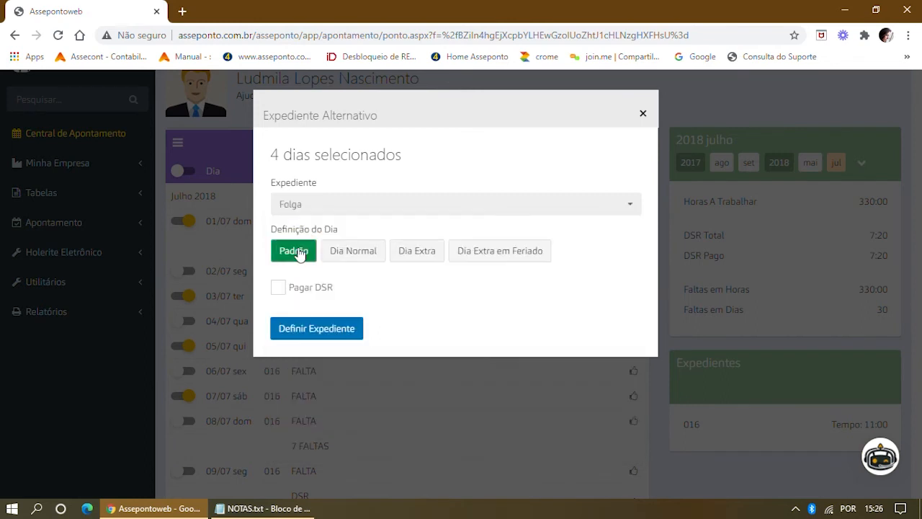
click(630, 205)
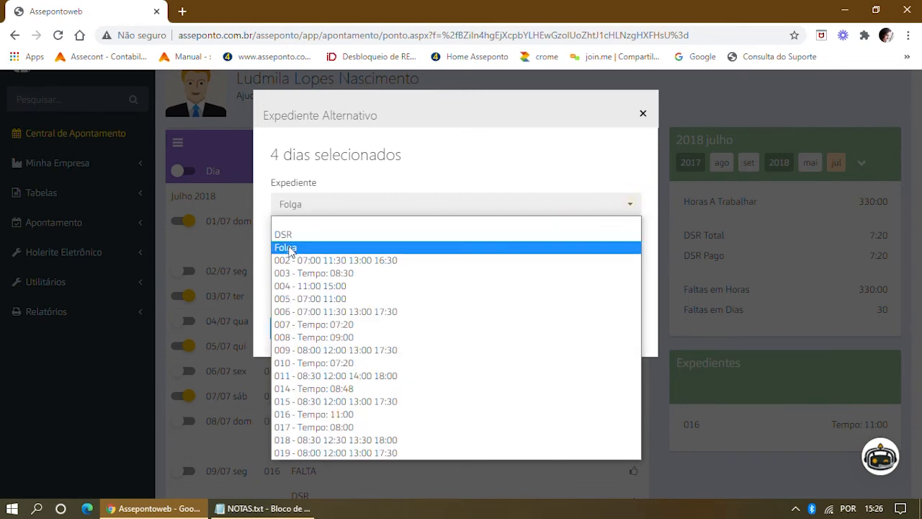
click(290, 247)
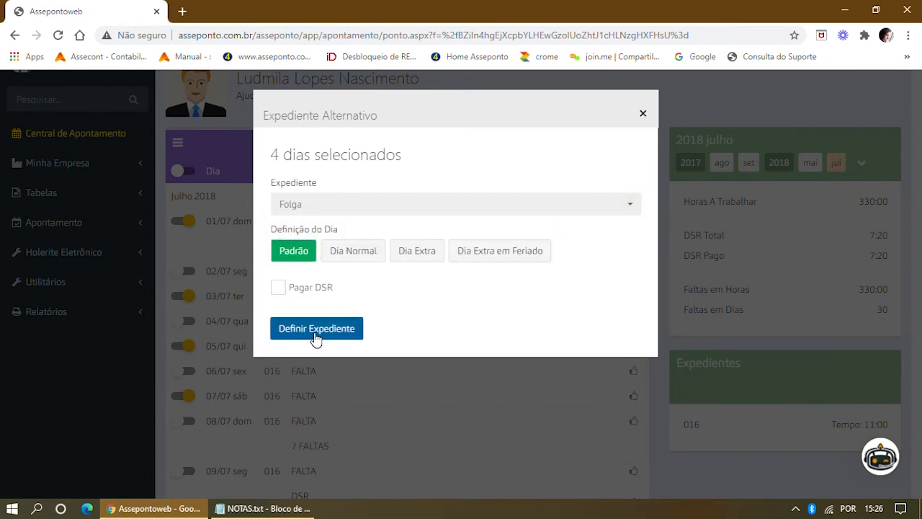
click(314, 333)
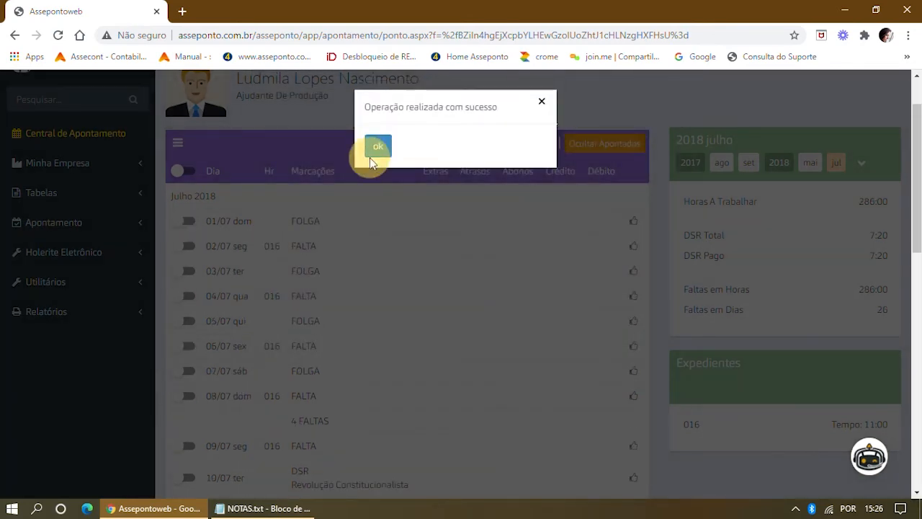
click(378, 148)
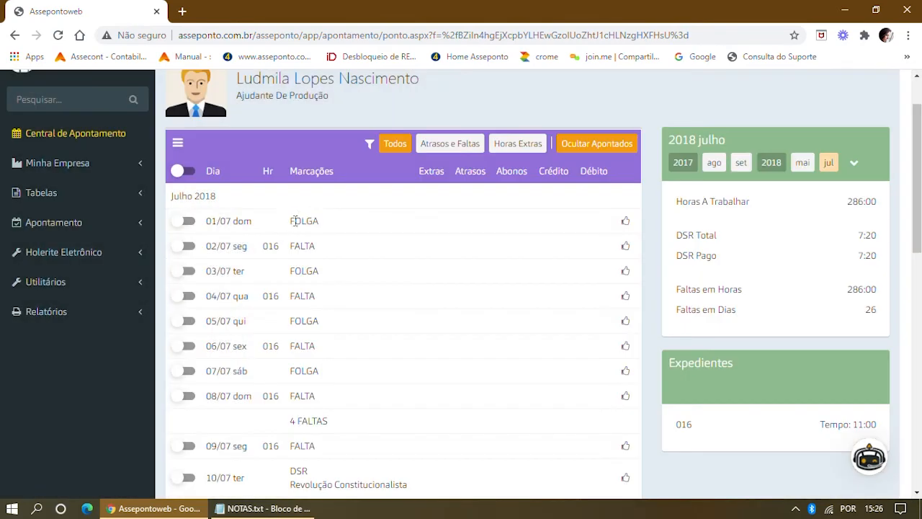
Confirm 01, 03, 05 and 07 July show FOLGA while 02/07 and 04/07 stay FALTA.
double_click(302, 220)
double_click(315, 272)
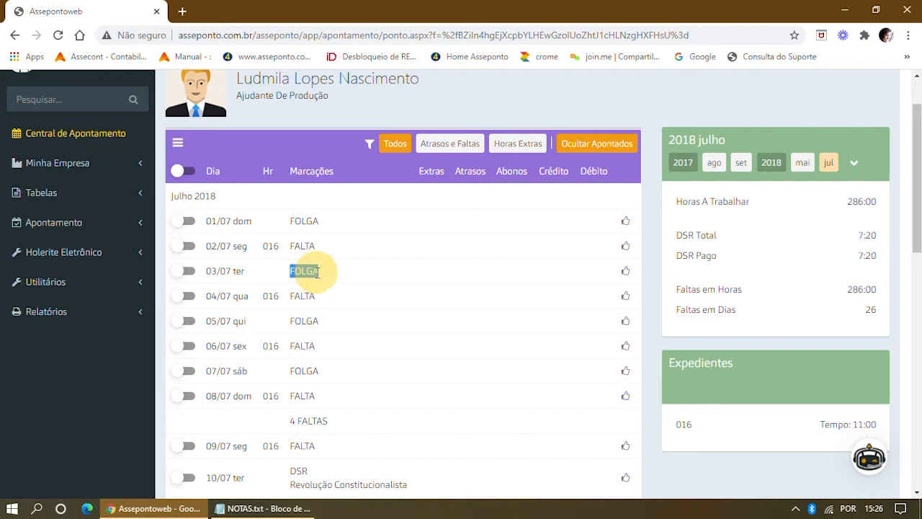
double_click(311, 321)
double_click(295, 371)
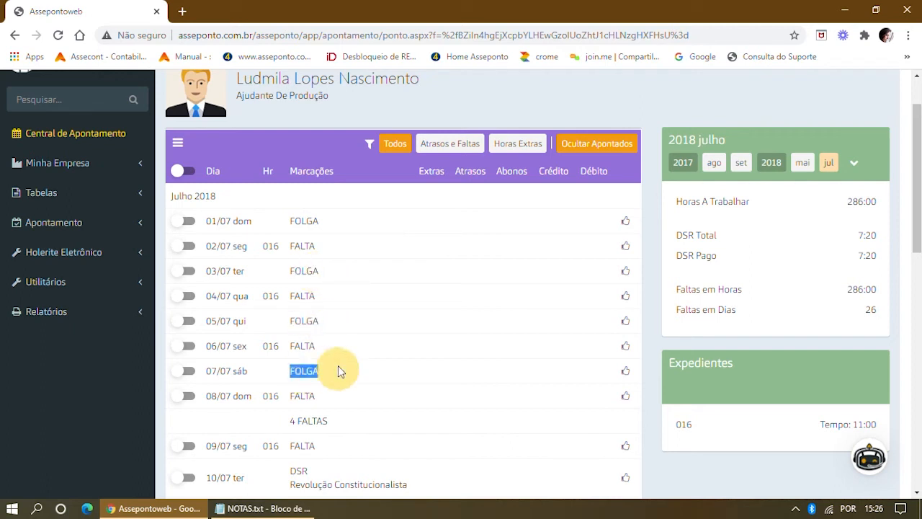
double_click(303, 245)
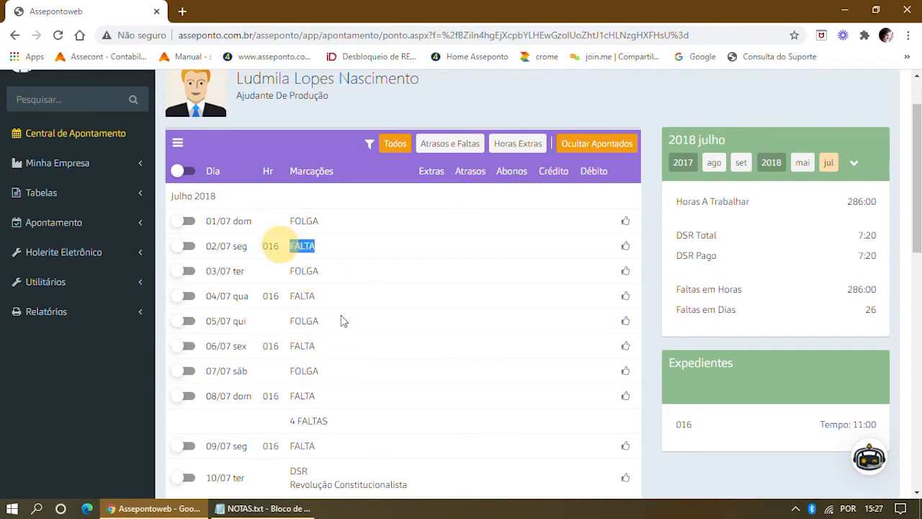
double_click(301, 295)
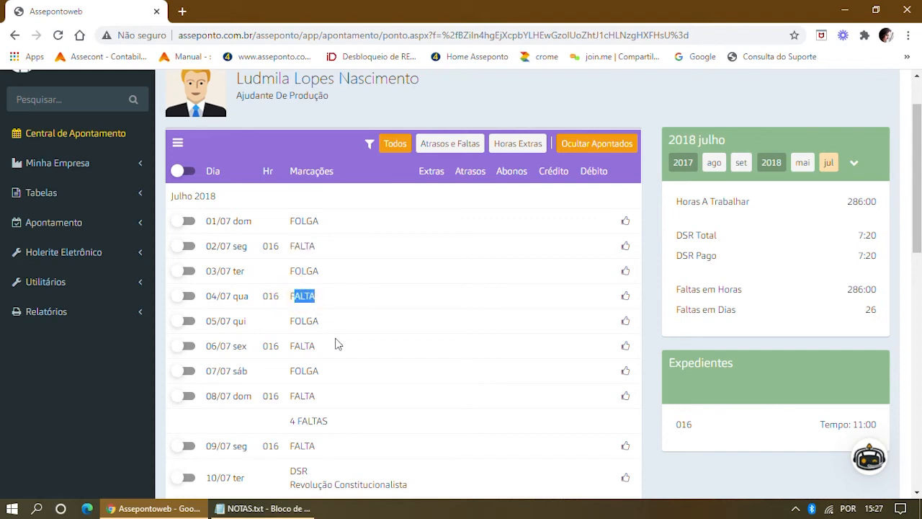
scroll(381, 282, down, 1)
scroll(386, 280, up, 2)
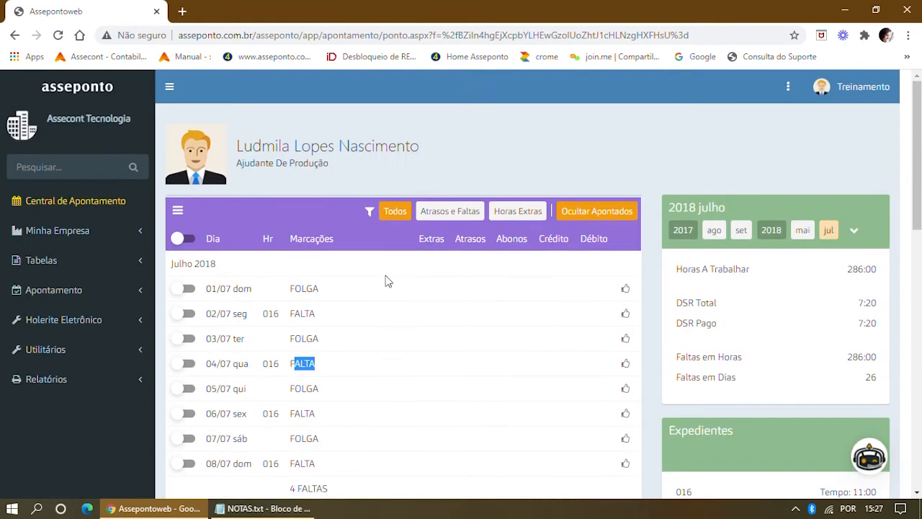
scroll(381, 285, down, 2)
scroll(358, 339, down, 5)
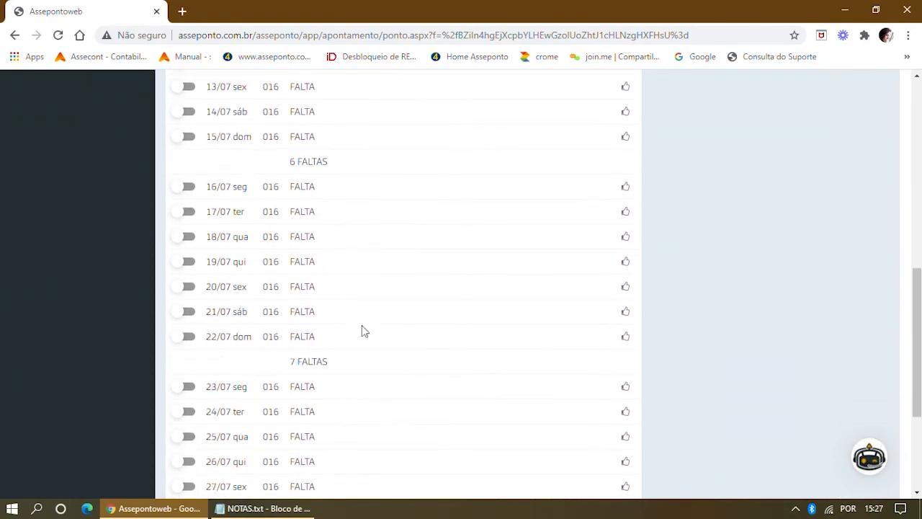
scroll(364, 317, up, 8)
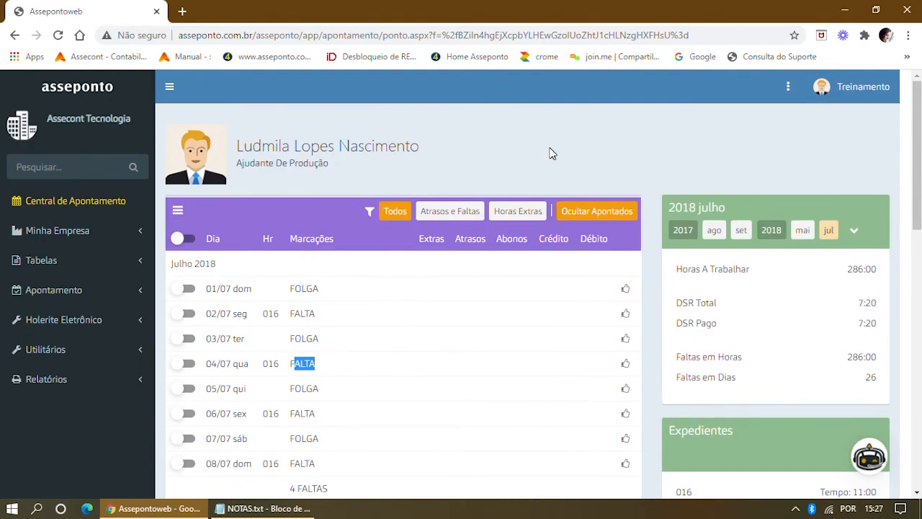
click(551, 153)
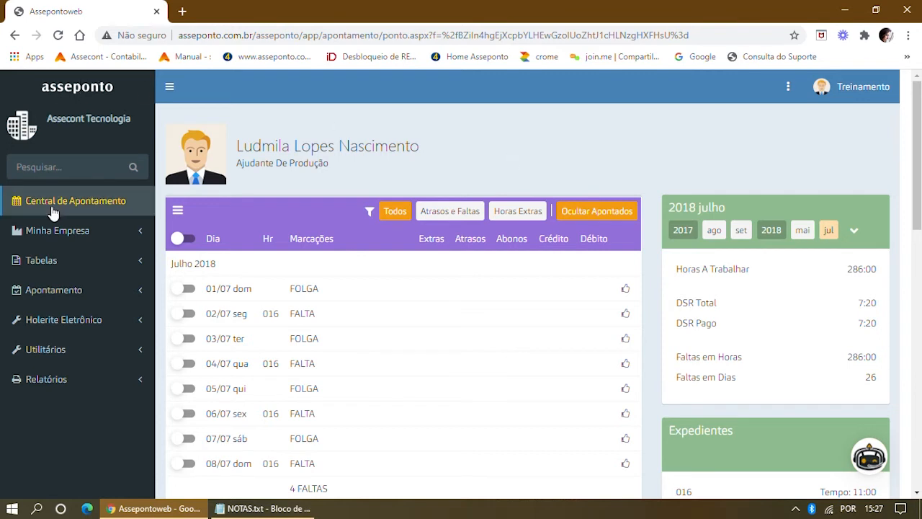
Open the Minha Empresa Quadro de Horários board for July 2018 and scroll to the employee's row.
click(60, 232)
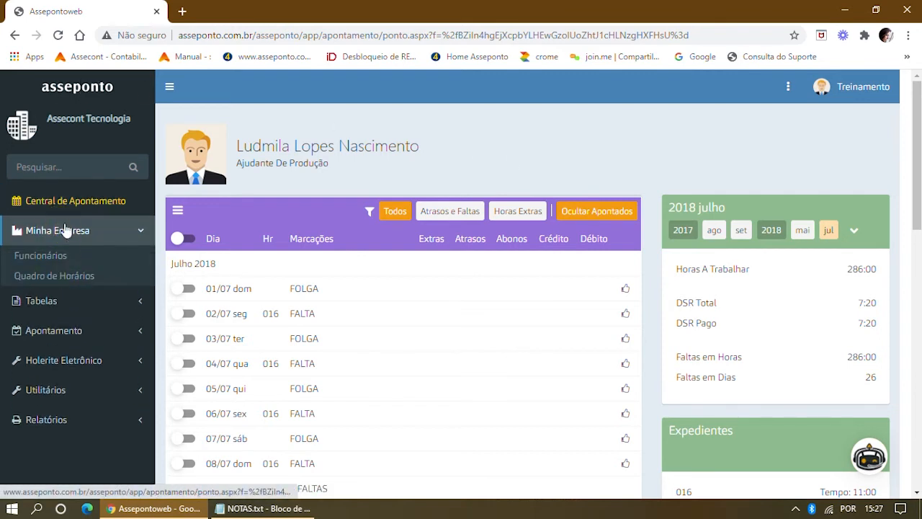
click(72, 278)
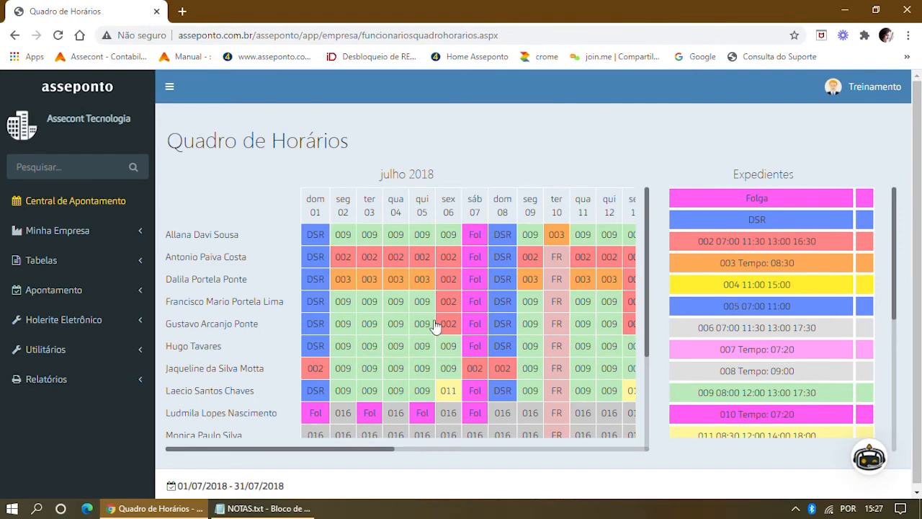
scroll(425, 324, down, 1)
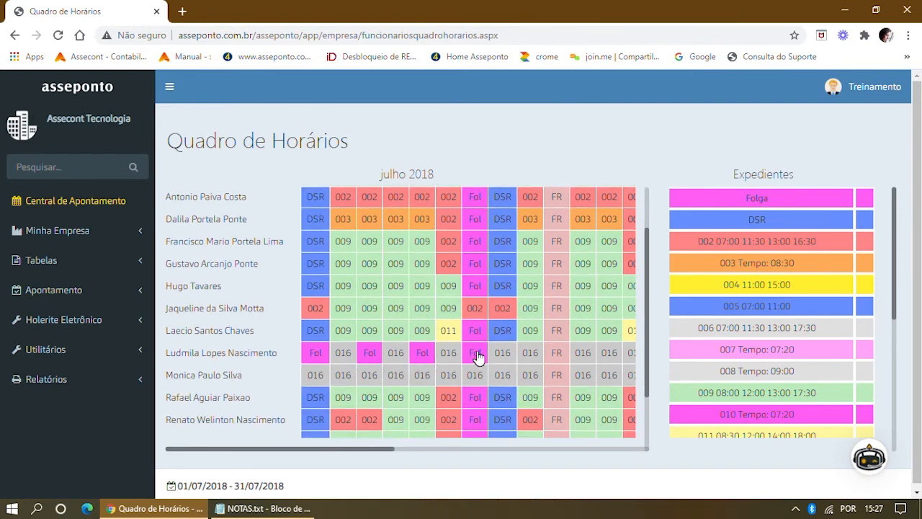
drag(392, 452, 431, 451)
Apply Folga to the employee's 016 days on 09, 11 and 13 July.
click(454, 353)
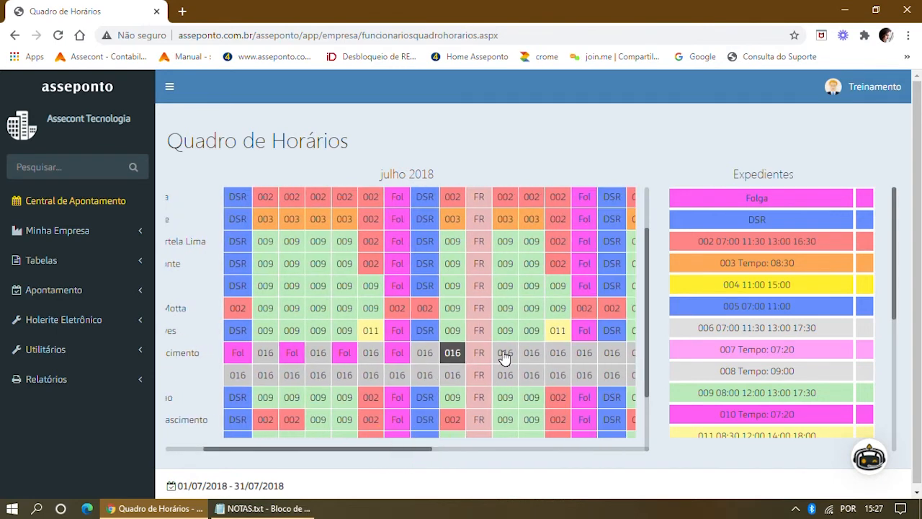
click(505, 352)
click(549, 351)
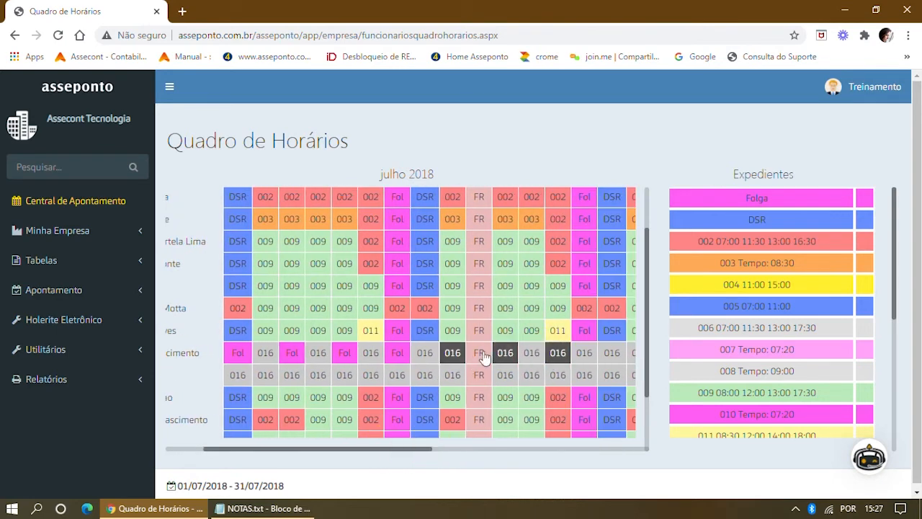
drag(723, 197, 452, 355)
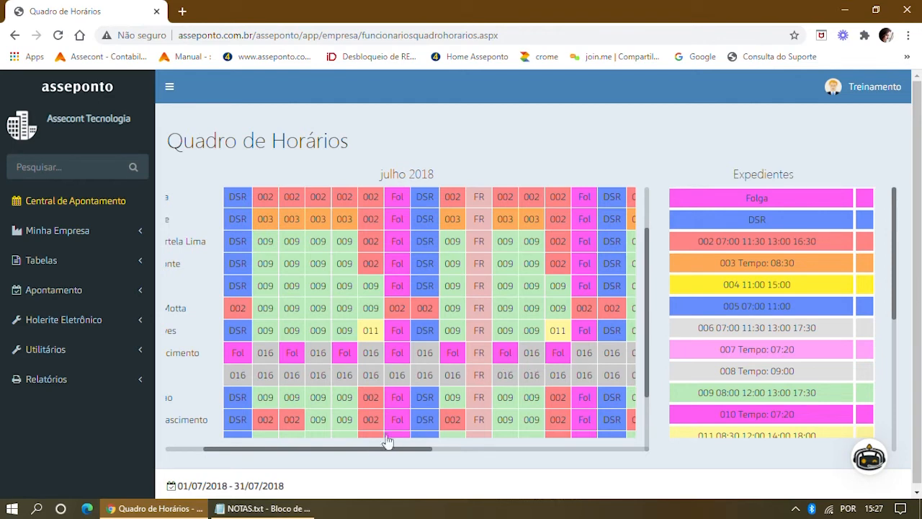
drag(340, 450, 247, 448)
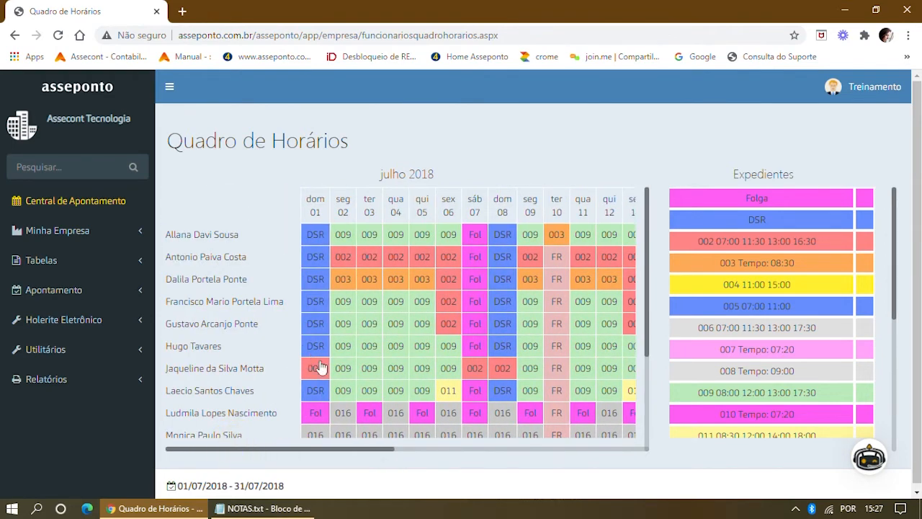
click(342, 349)
click(398, 350)
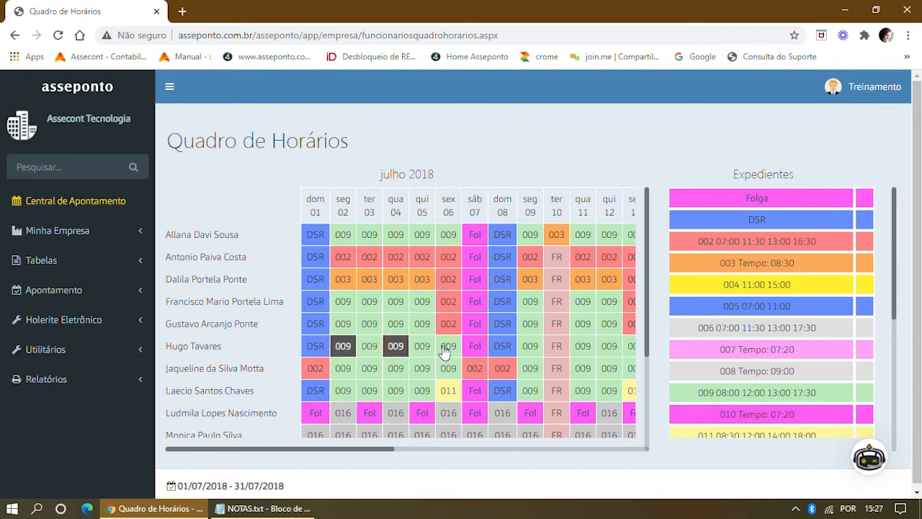
click(447, 349)
click(317, 370)
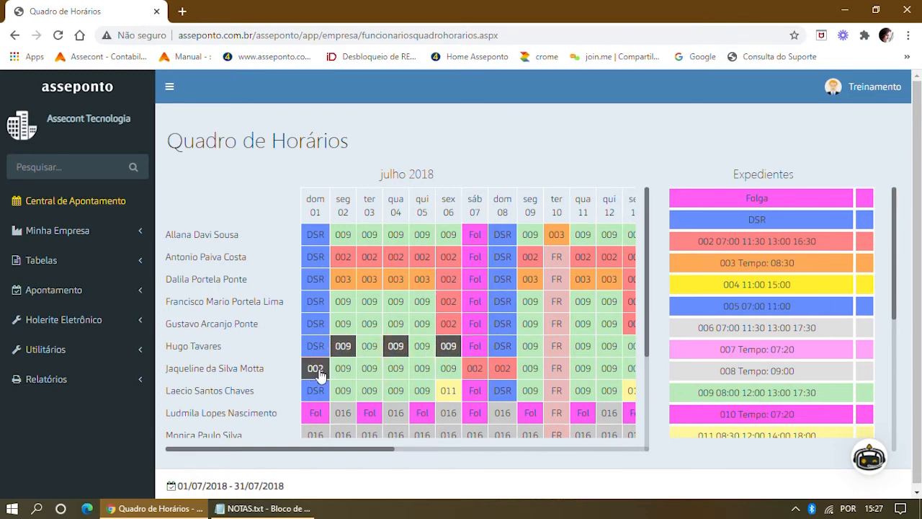
click(369, 370)
click(422, 369)
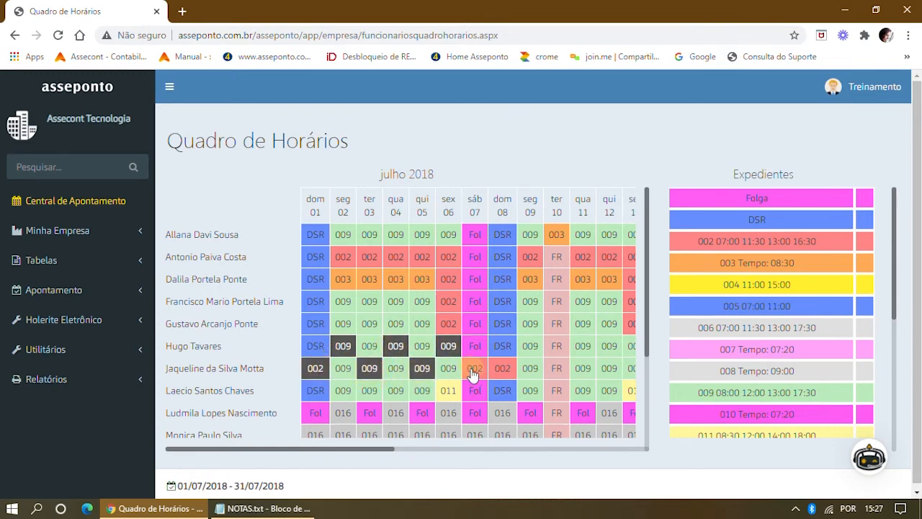
click(474, 370)
drag(695, 207, 343, 348)
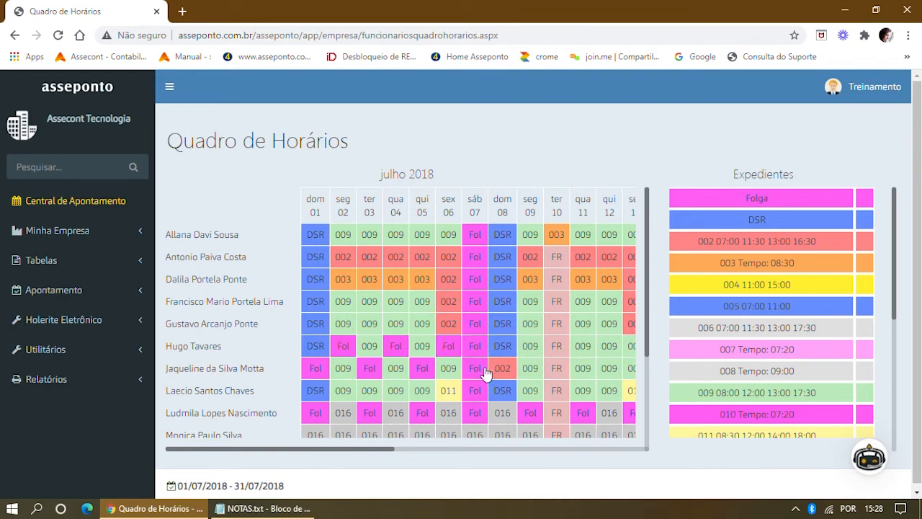
click(480, 368)
click(426, 363)
click(448, 347)
click(396, 347)
click(369, 369)
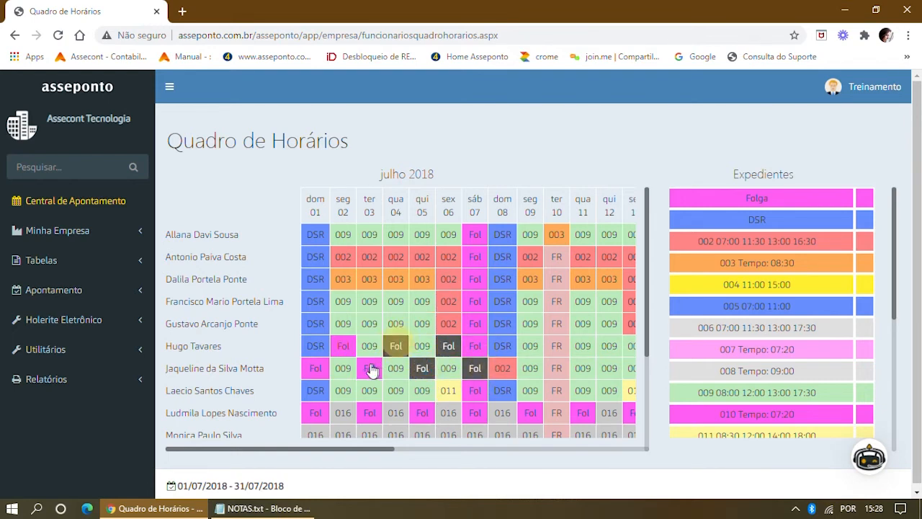
click(343, 347)
click(316, 372)
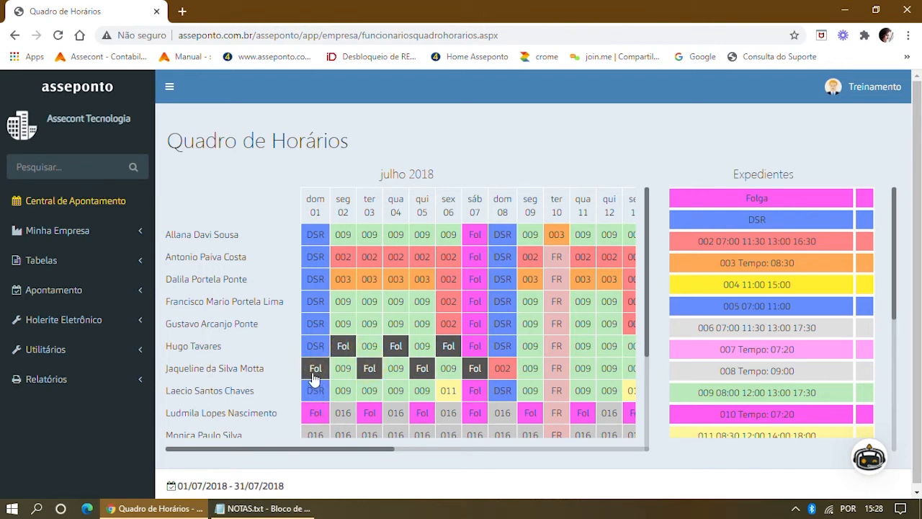
right_click(314, 375)
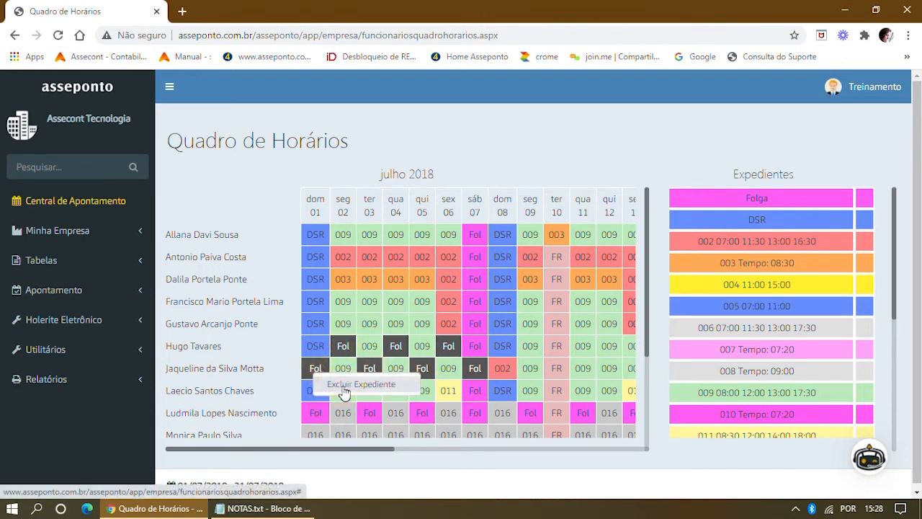
click(353, 385)
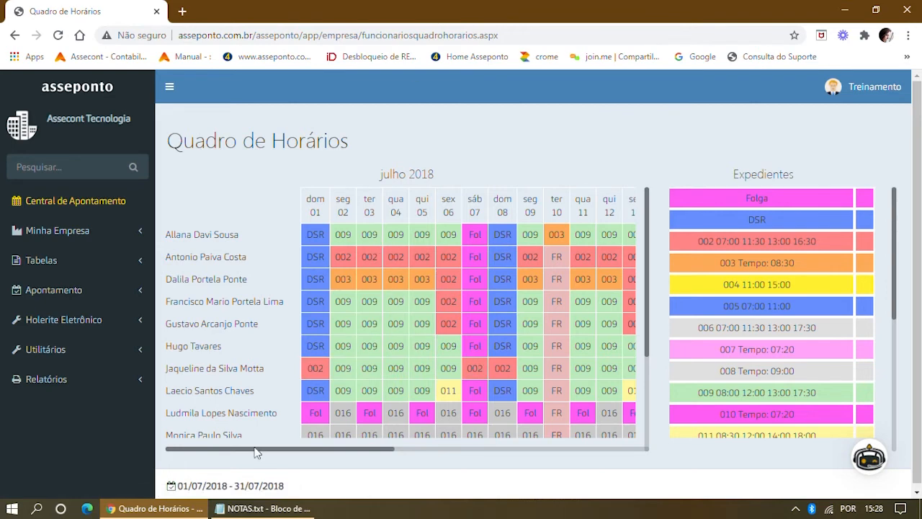
Delete the ninth employee's Folga days on 01, 03, 05, 07, 09, 11 and 13 July with Excluir Expediente.
click(316, 413)
click(368, 412)
click(422, 413)
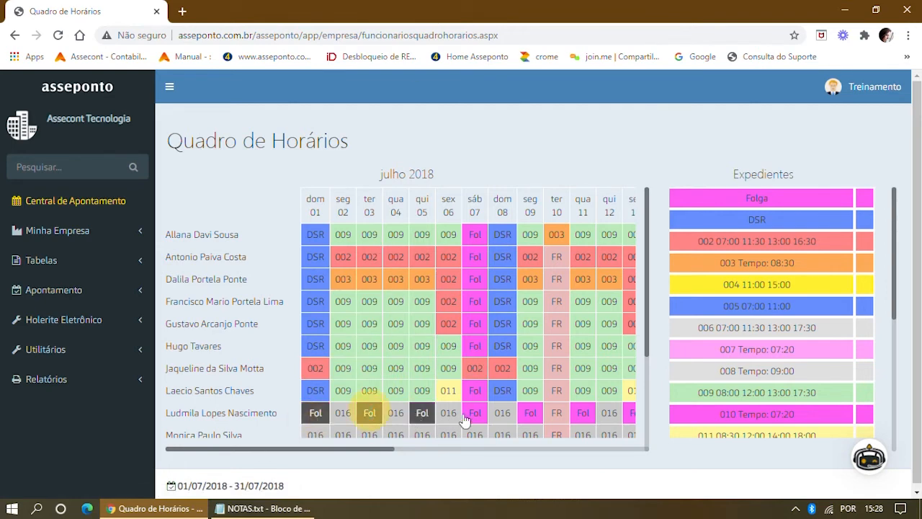
click(475, 413)
click(530, 413)
click(583, 413)
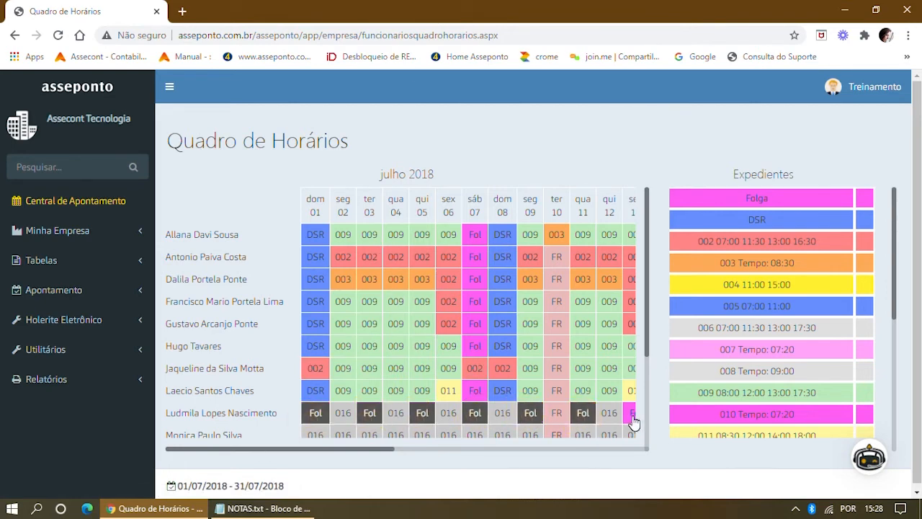
click(631, 413)
right_click(631, 417)
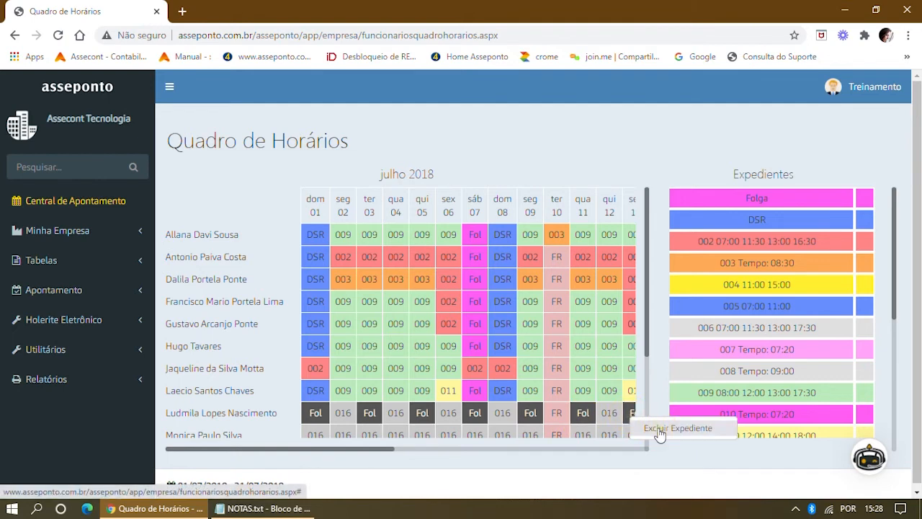
click(660, 429)
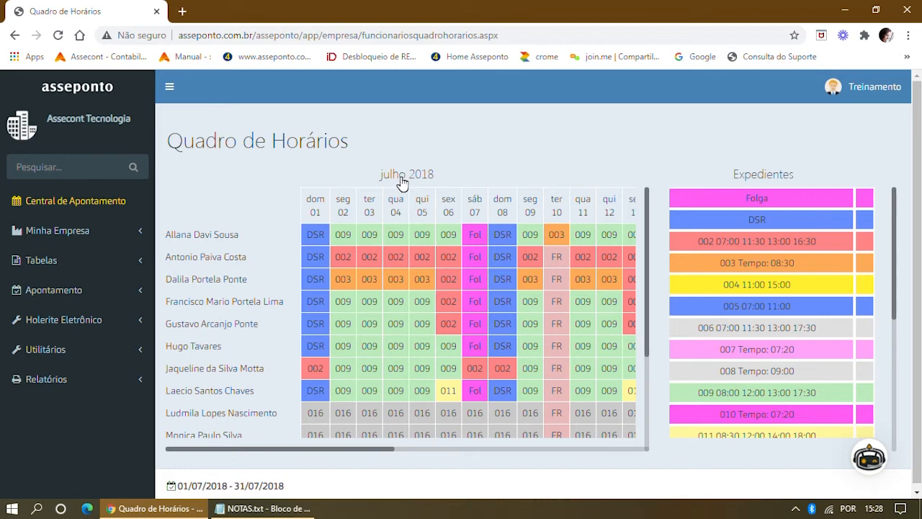
Open and dismiss schedule 006's colour choices, then return to Central de Apontamento.
click(864, 328)
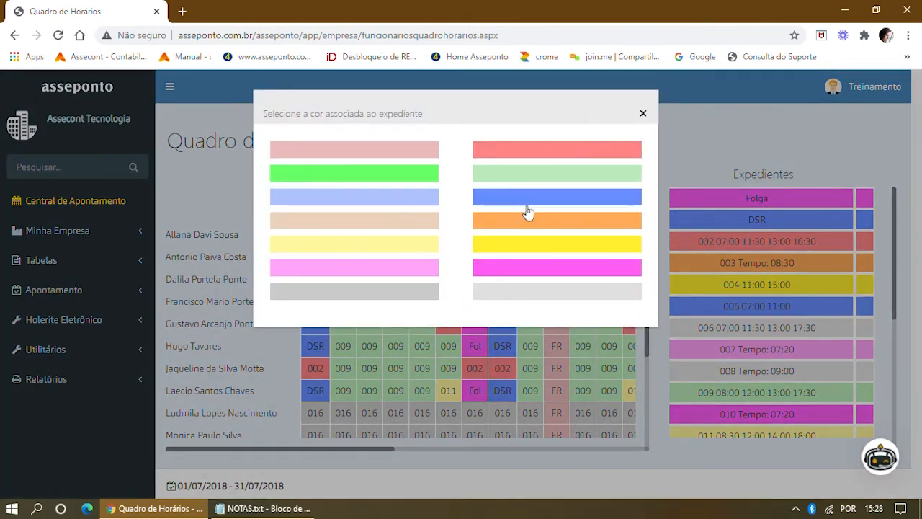
click(644, 117)
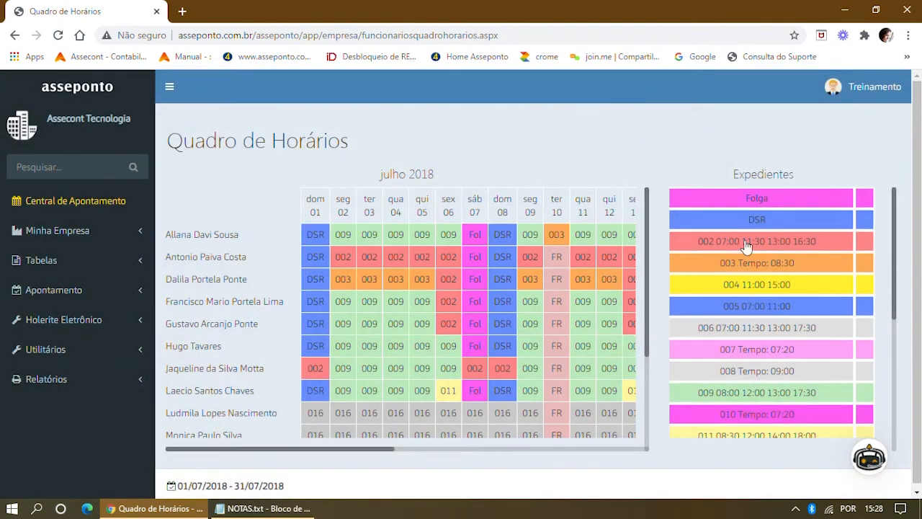
click(55, 200)
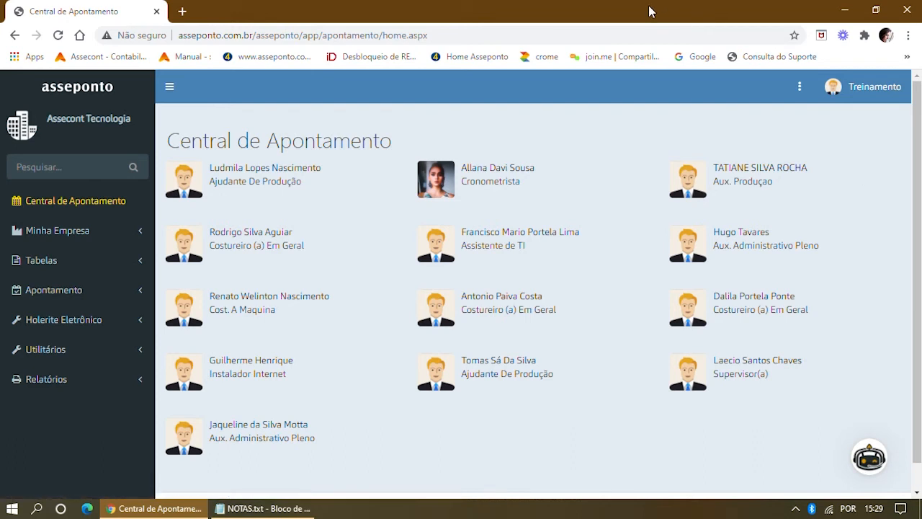
Open the Funcionários record of the employee admitted 01/04/2015.
click(32, 236)
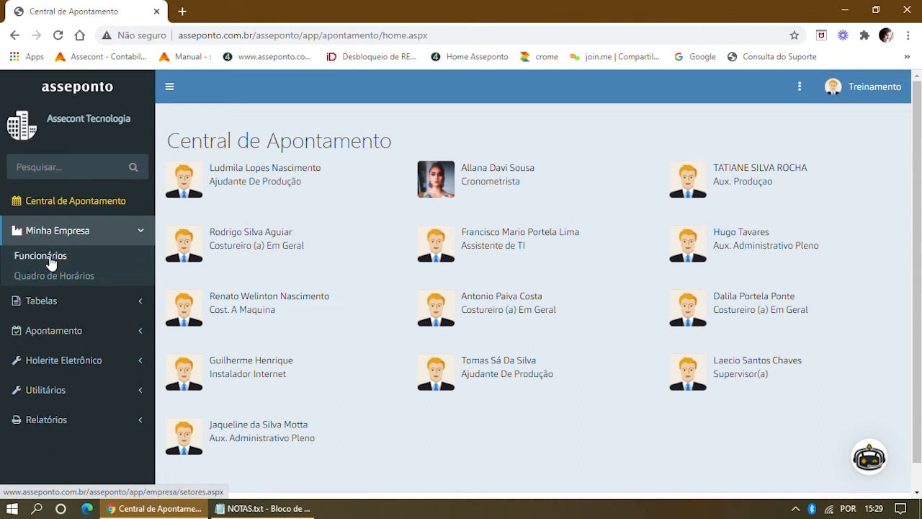
click(49, 258)
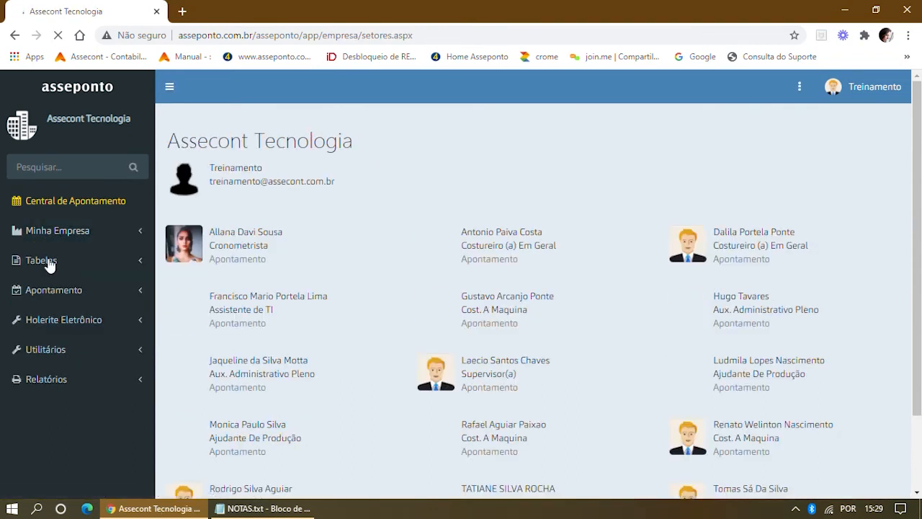
scroll(734, 298, down, 2)
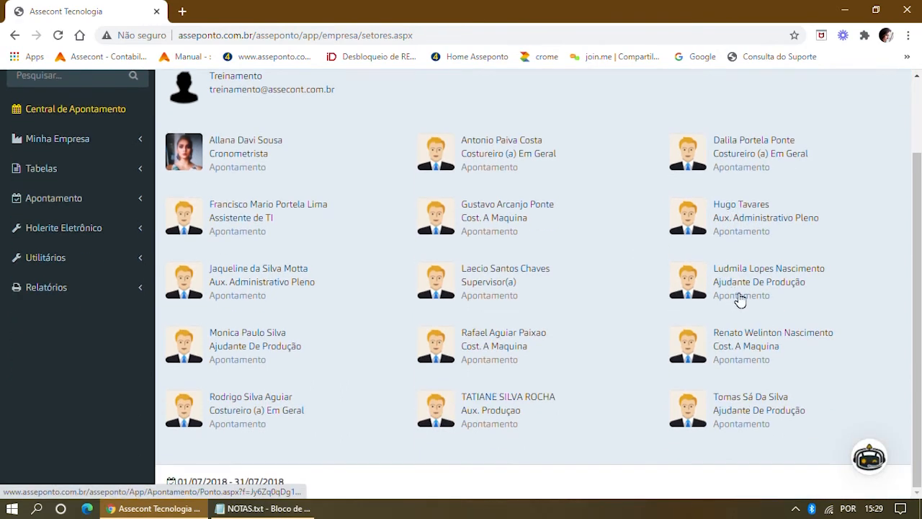
click(738, 338)
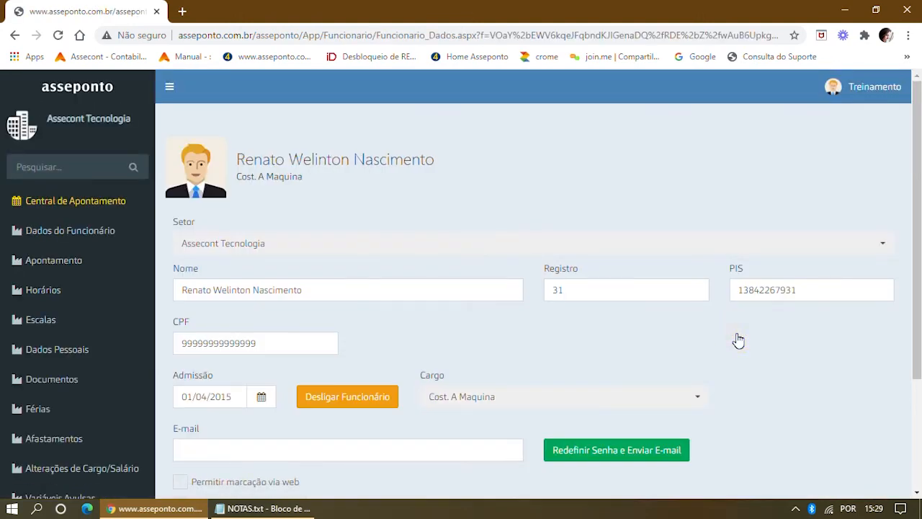
scroll(542, 259, down, 2)
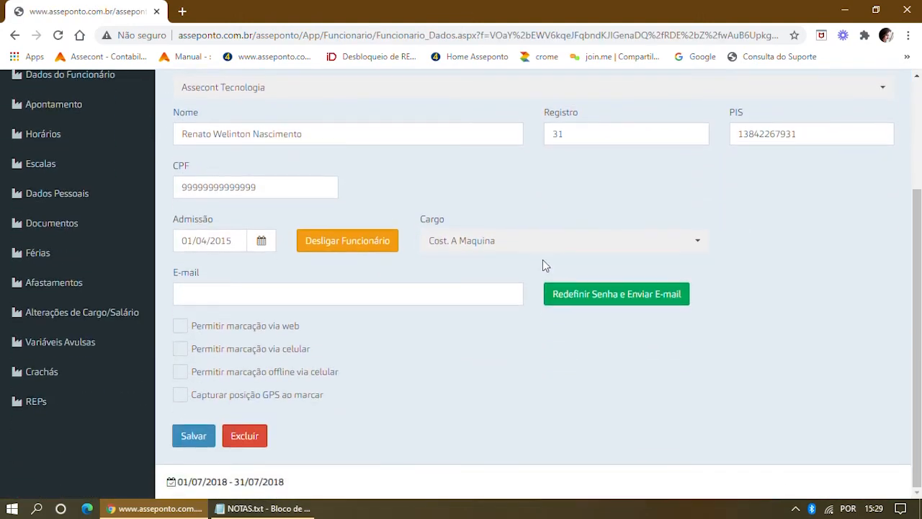
scroll(572, 234, up, 2)
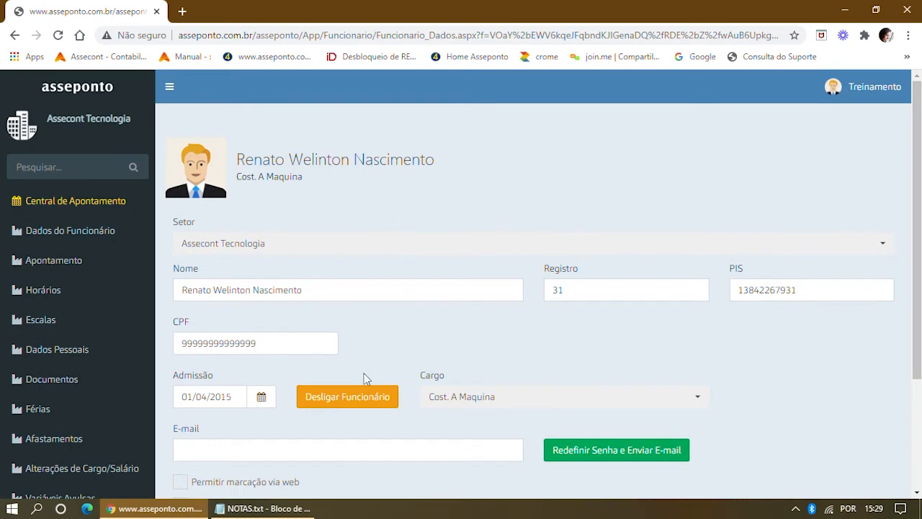
Dismiss the employee with termination date 31/07/2018 and save the record.
click(350, 398)
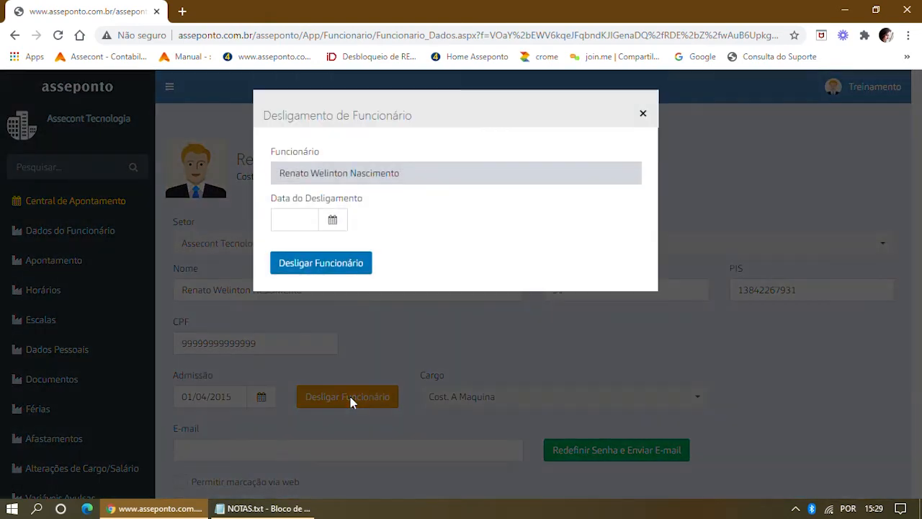
click(286, 216)
text(31/0)
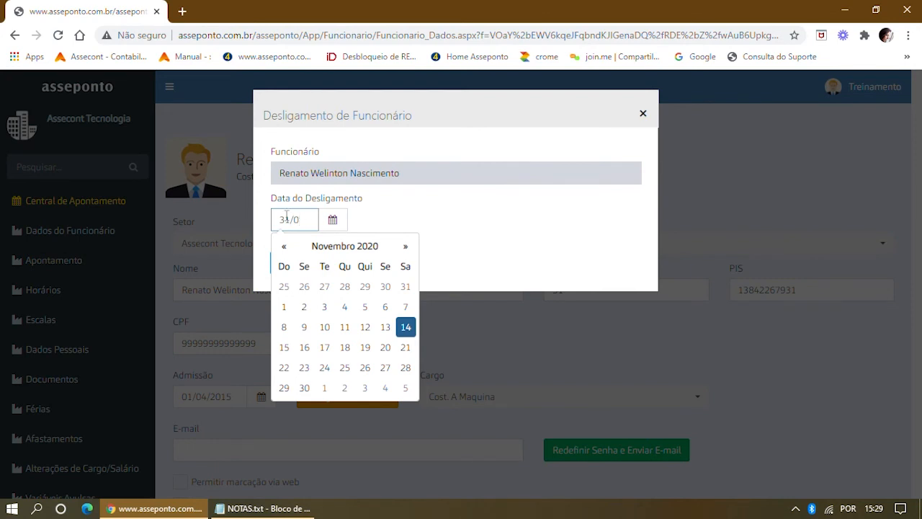
text(7/2018)
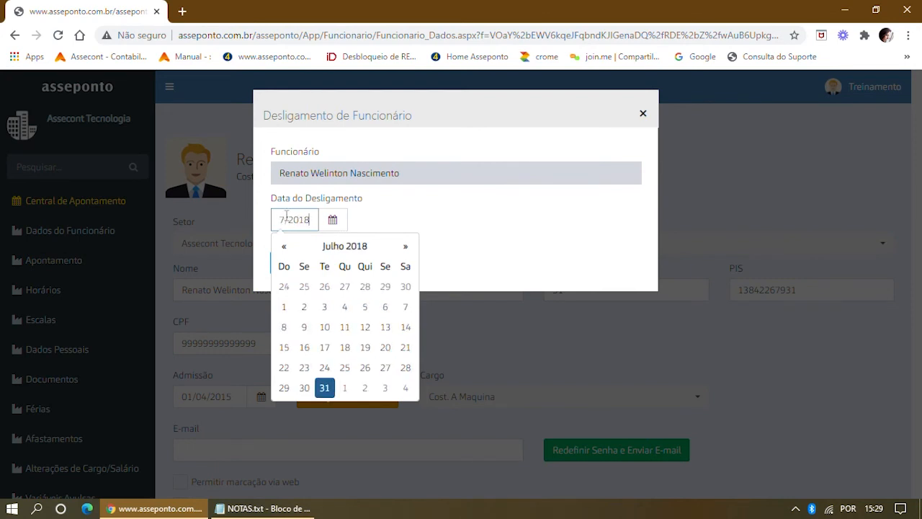
click(520, 224)
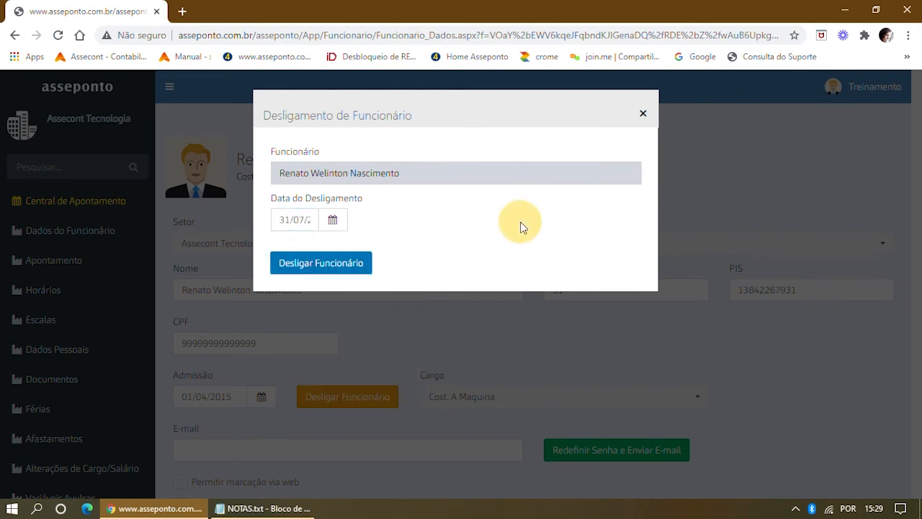
click(288, 268)
scroll(370, 338, down, 1)
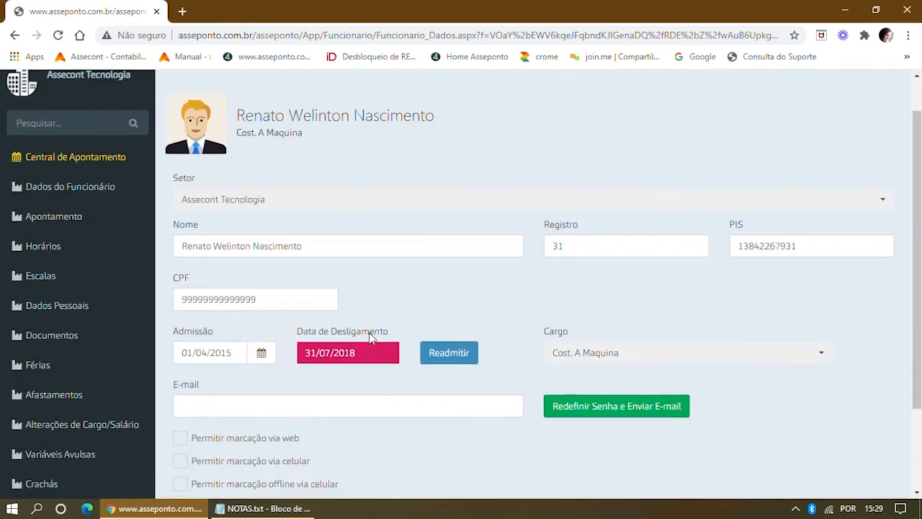
scroll(370, 338, down, 1)
click(193, 436)
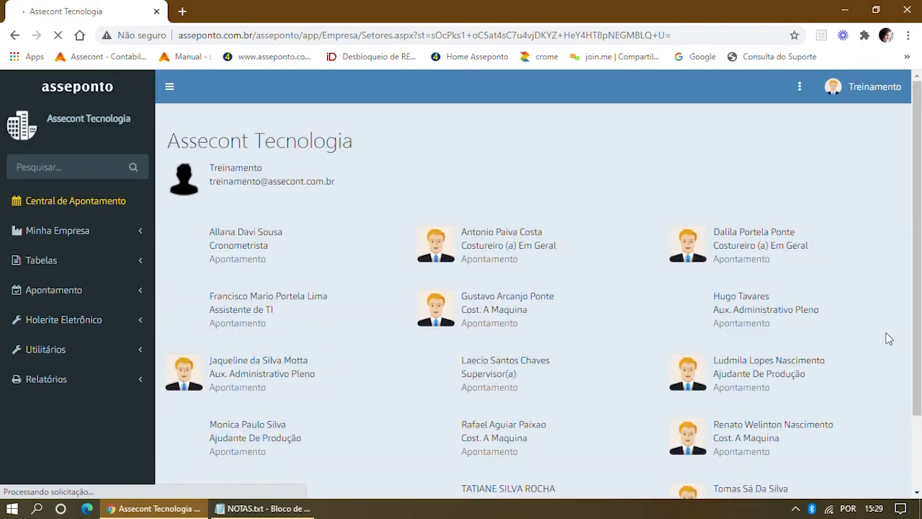
Open the dismissed Cost. A Maquina employee's July 2018 Apontamento timesheet and show its actions menu.
scroll(879, 337, down, 1)
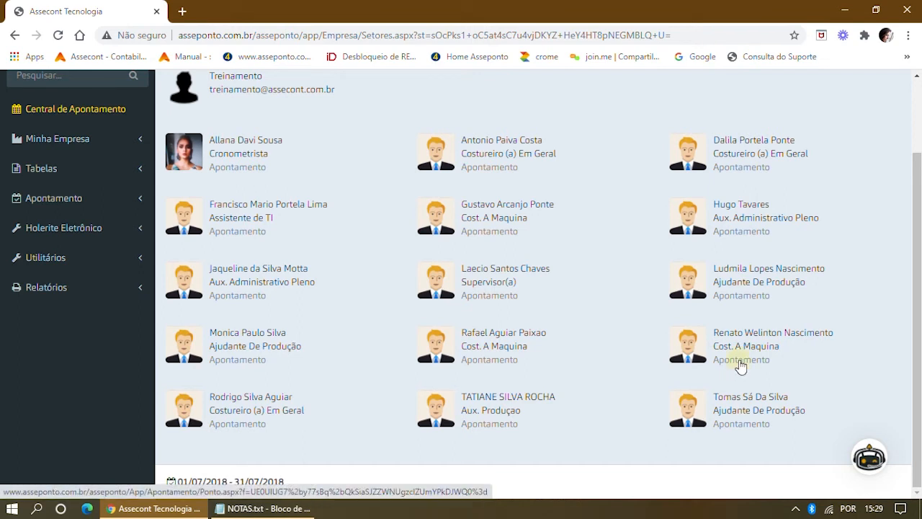
click(740, 363)
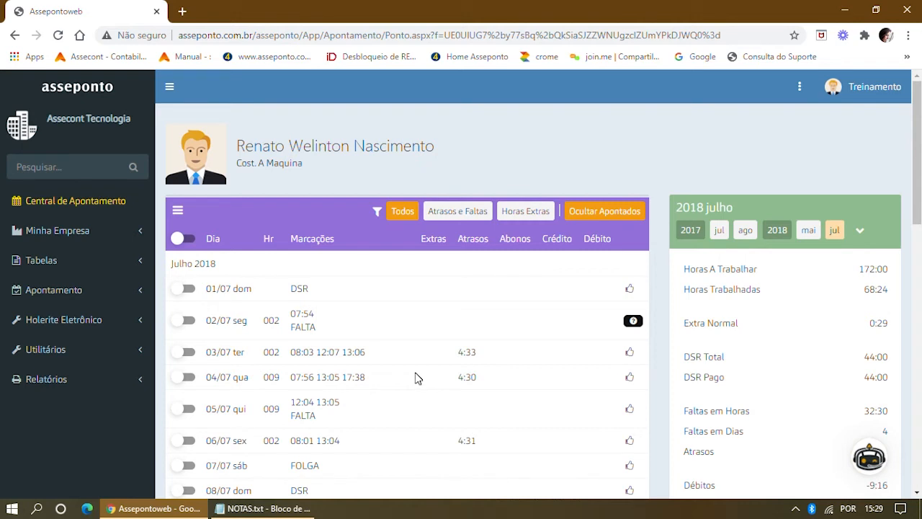
click(799, 87)
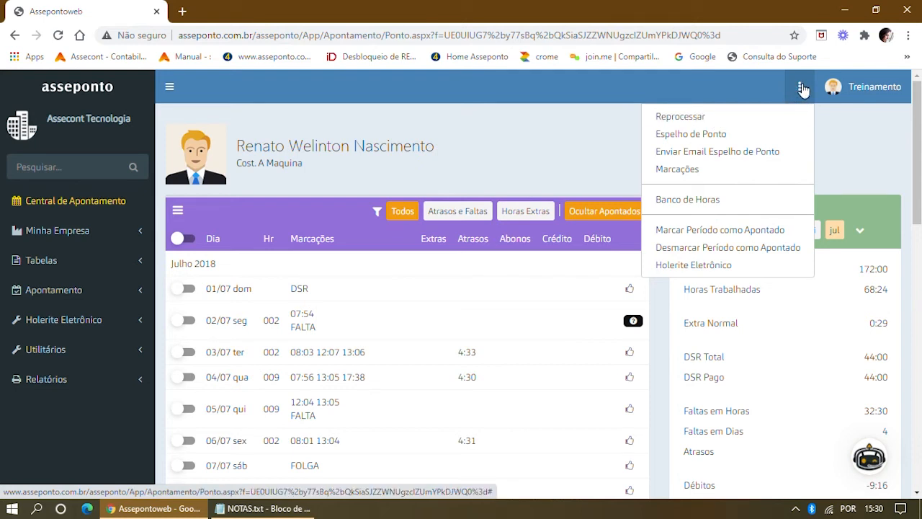
click(706, 137)
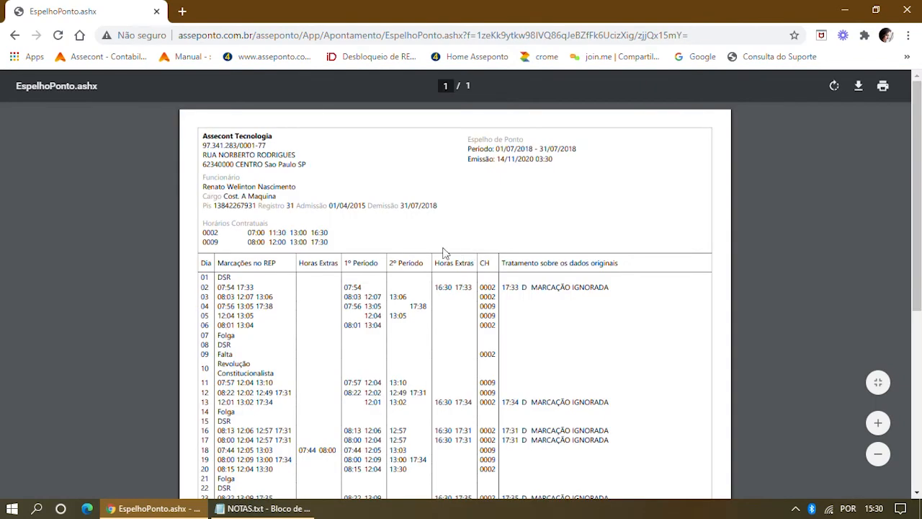
drag(366, 205, 469, 211)
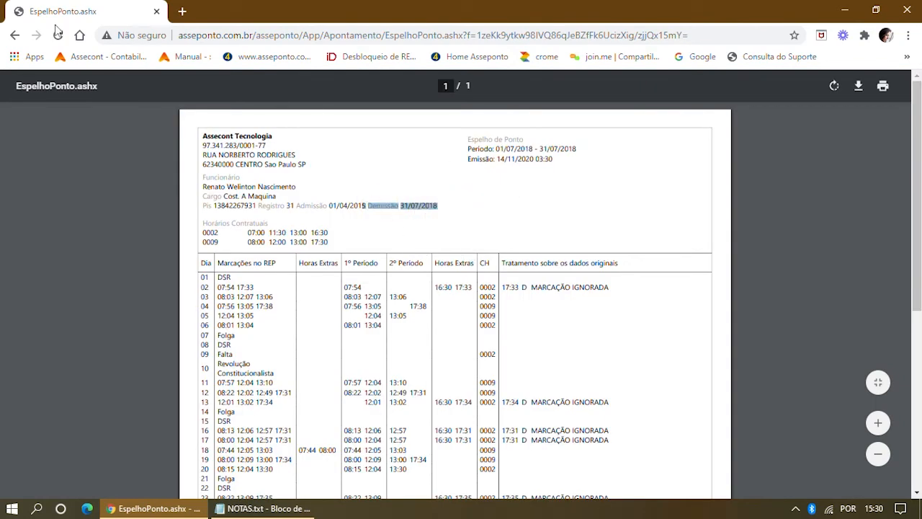
click(14, 35)
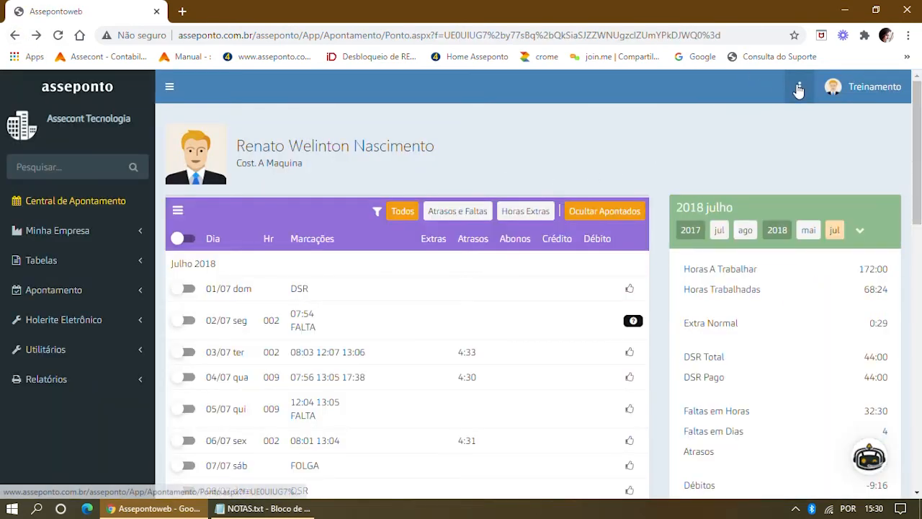
click(801, 86)
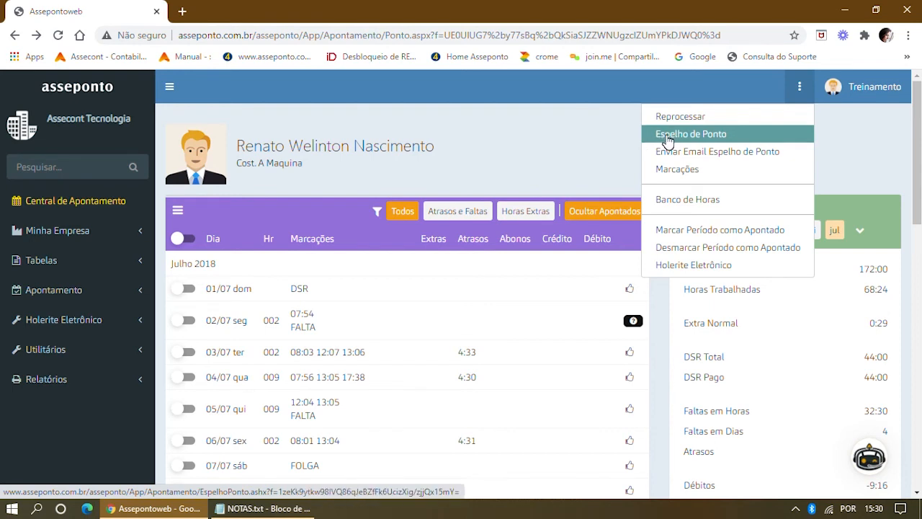
Open the Férias page of the employee admitted 08/01/2017 and start a new vacation entry.
click(586, 128)
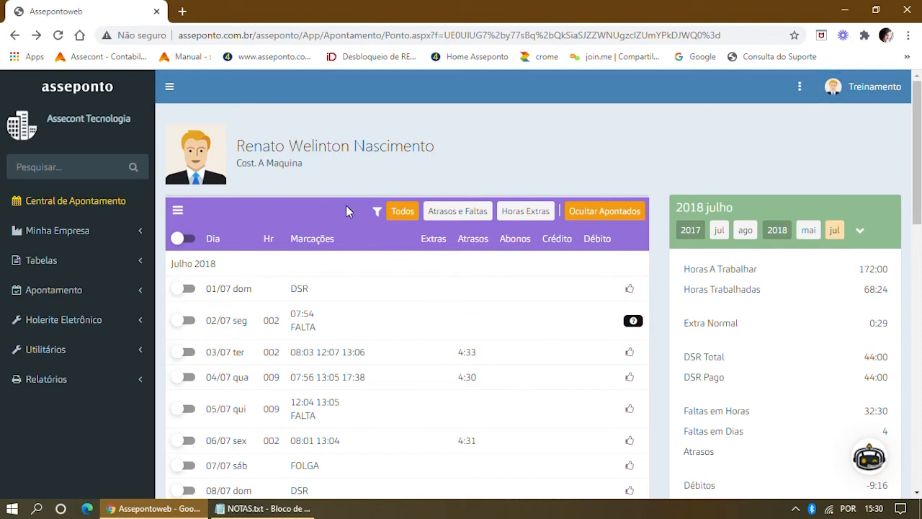
click(60, 208)
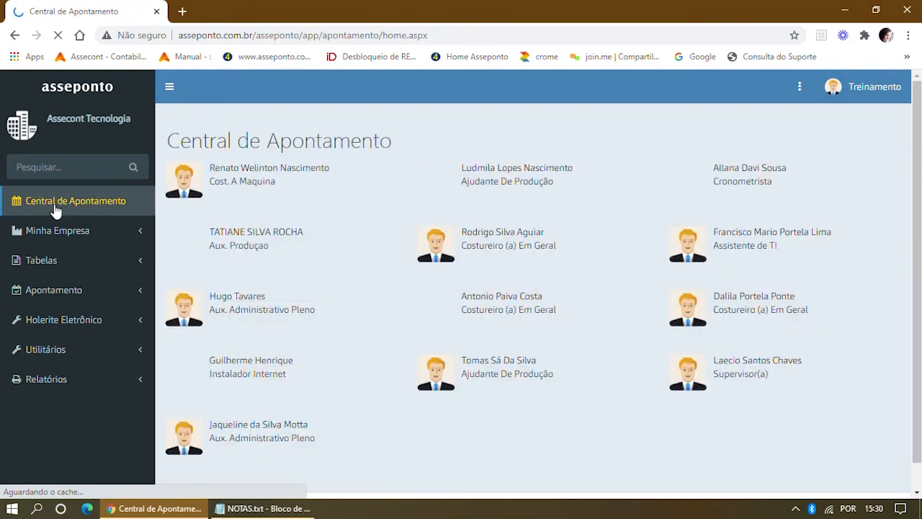
click(51, 233)
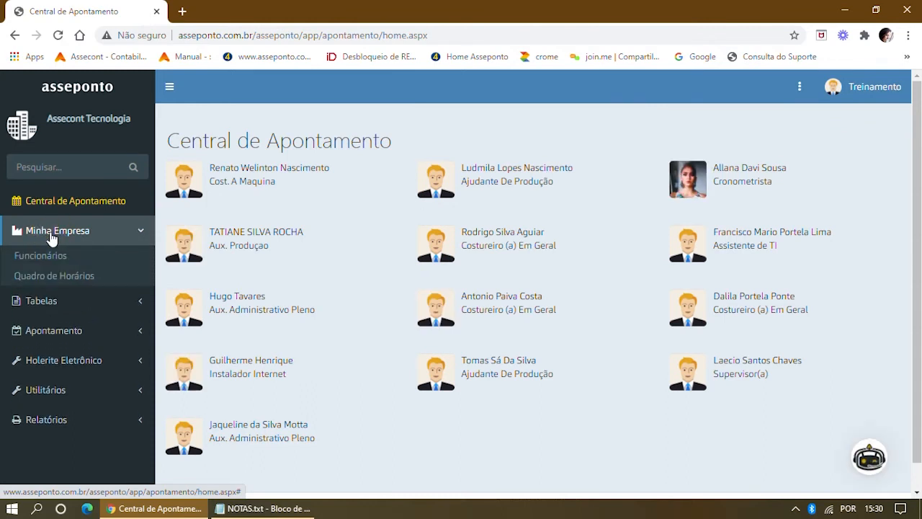
click(49, 261)
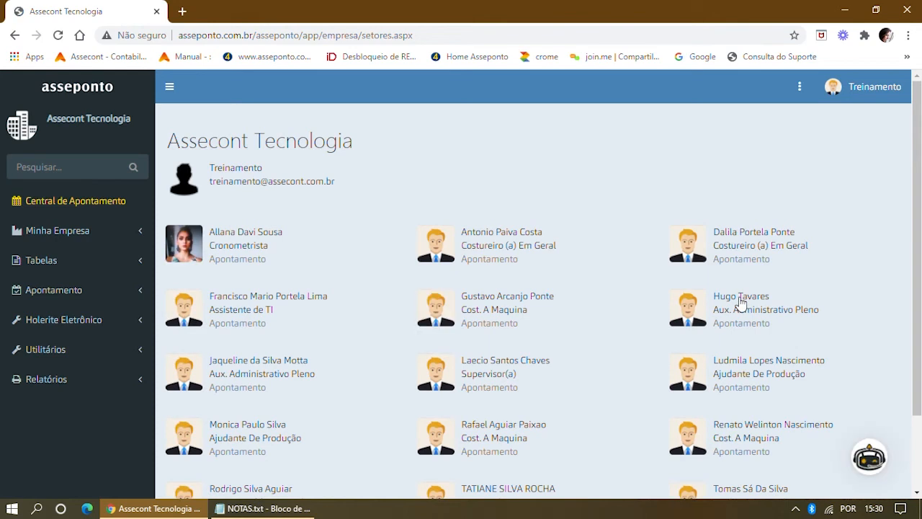
click(741, 300)
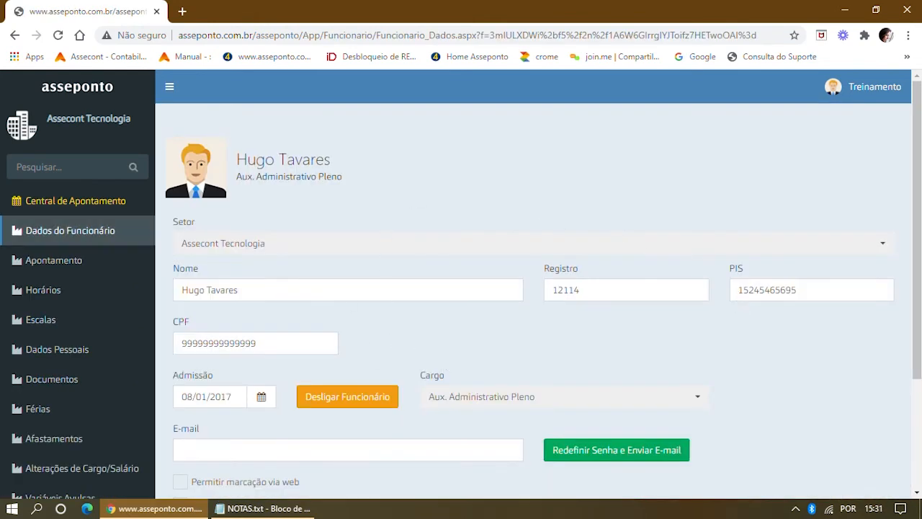
scroll(43, 295, down, 3)
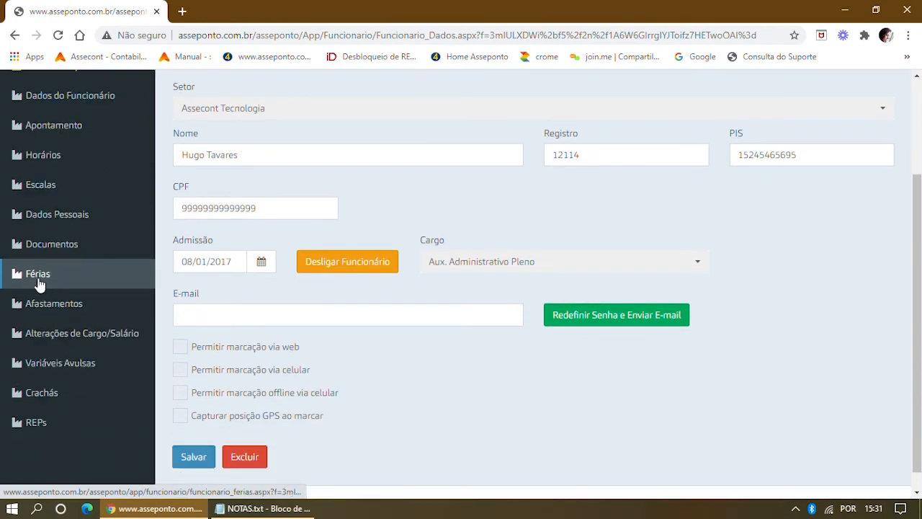
click(49, 275)
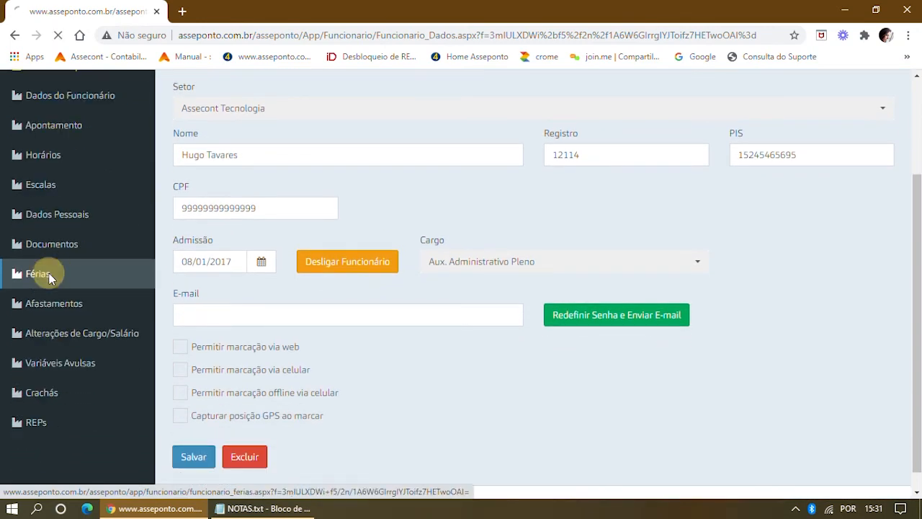
click(202, 222)
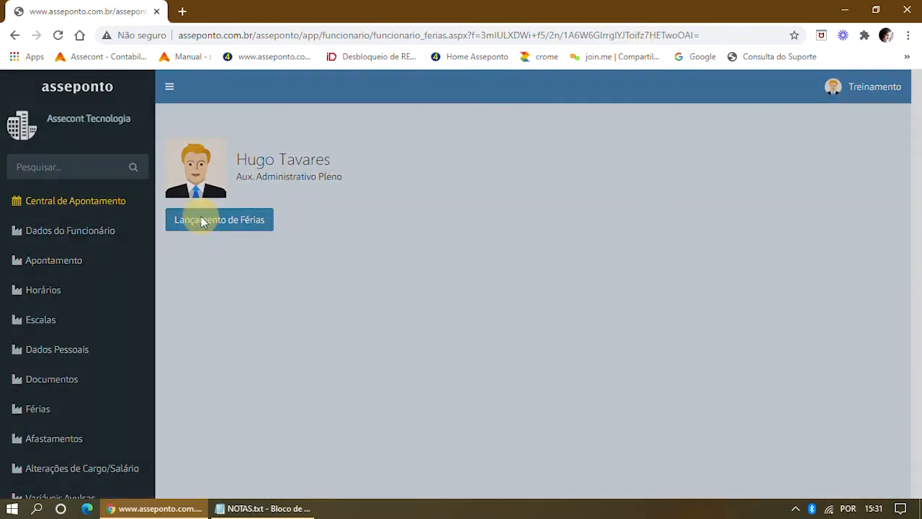
Enter a Férias period from 01/07/2018 to 30/07/2018 and save it.
click(312, 197)
text(01/)
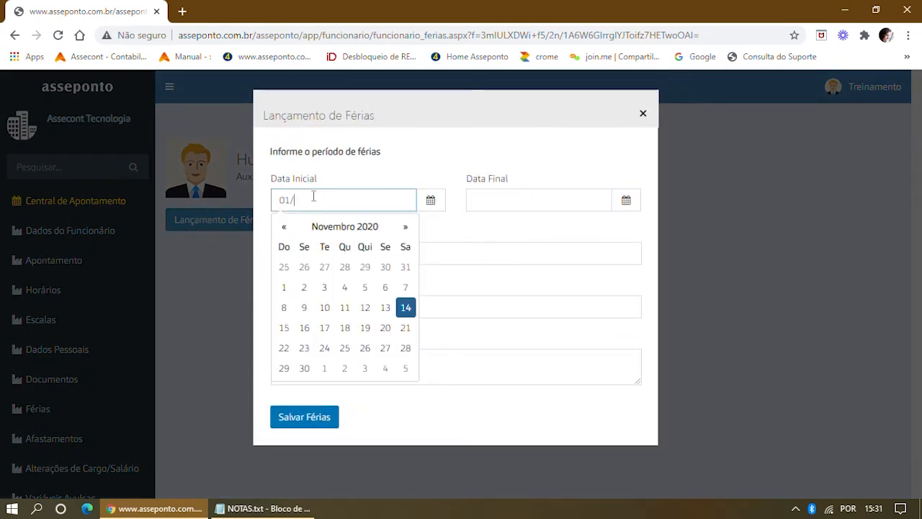
text(07/2018)
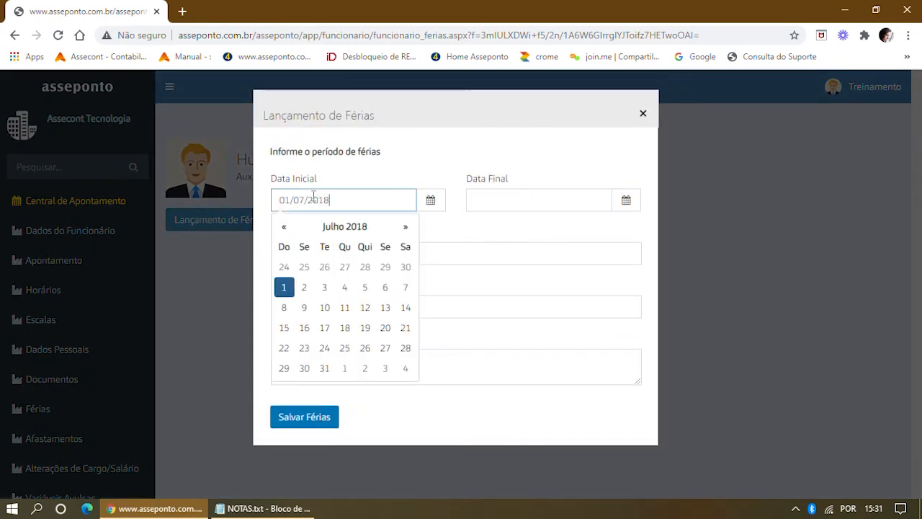
click(551, 207)
text(30)
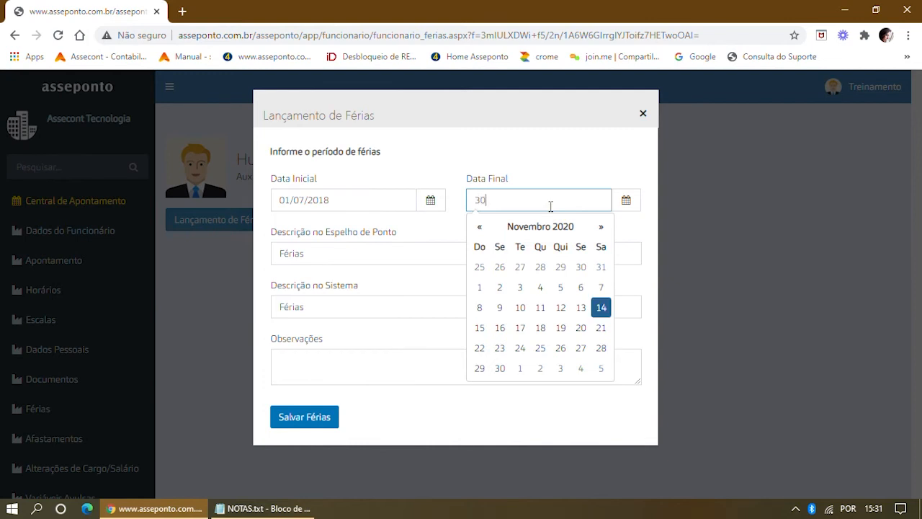
text(/07/2018)
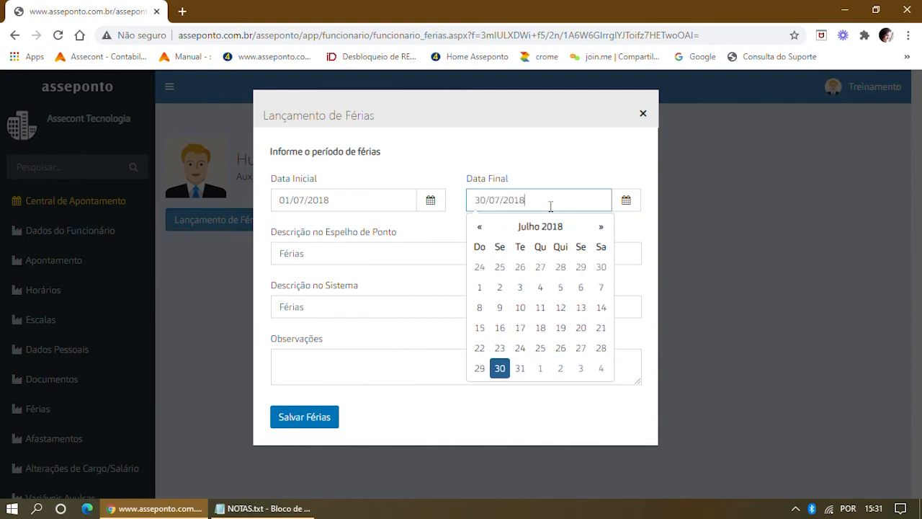
click(327, 254)
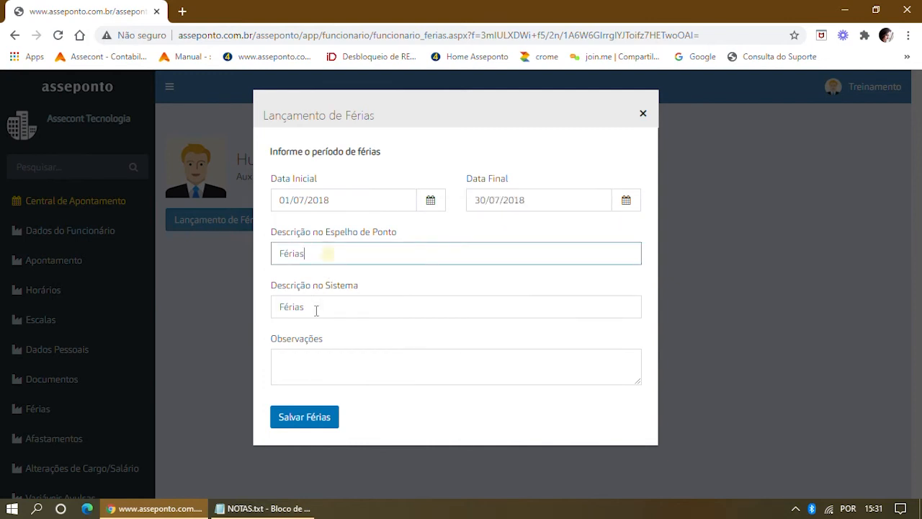
click(315, 418)
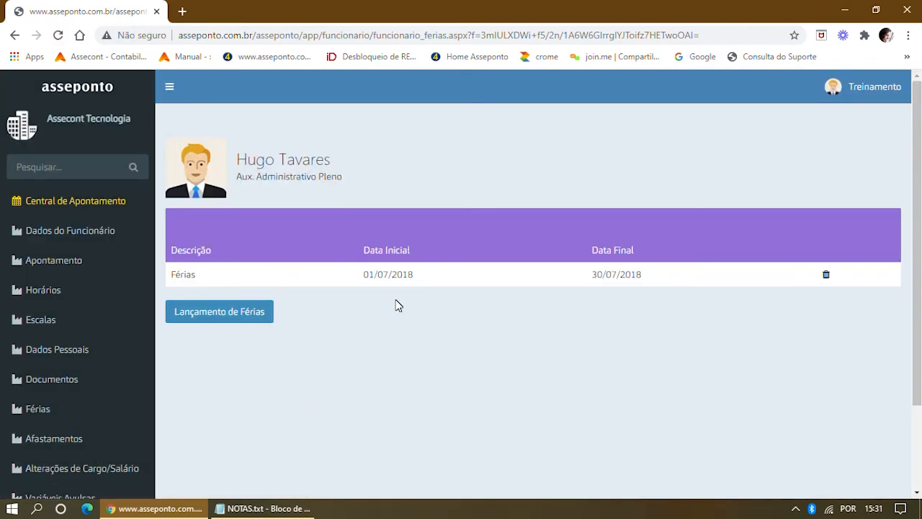
Review the saved vacation entry, then return to Central de Apontamento.
click(183, 280)
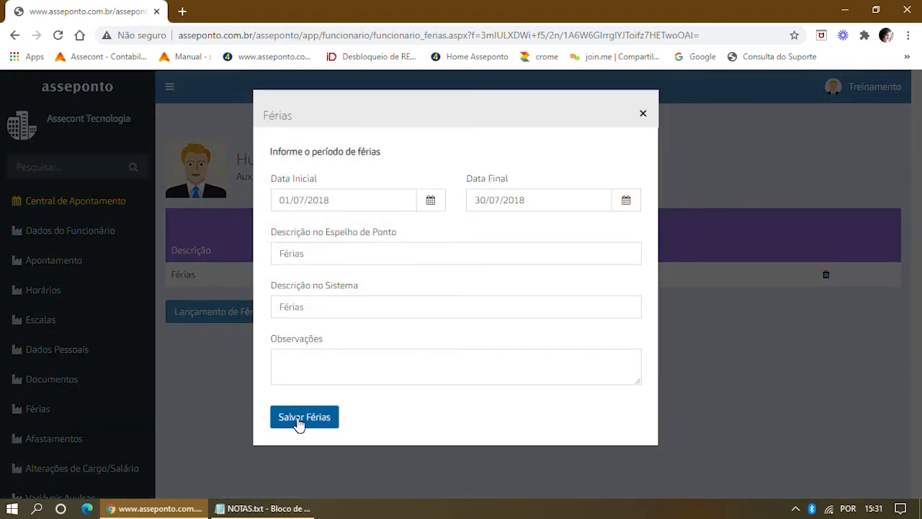
click(643, 116)
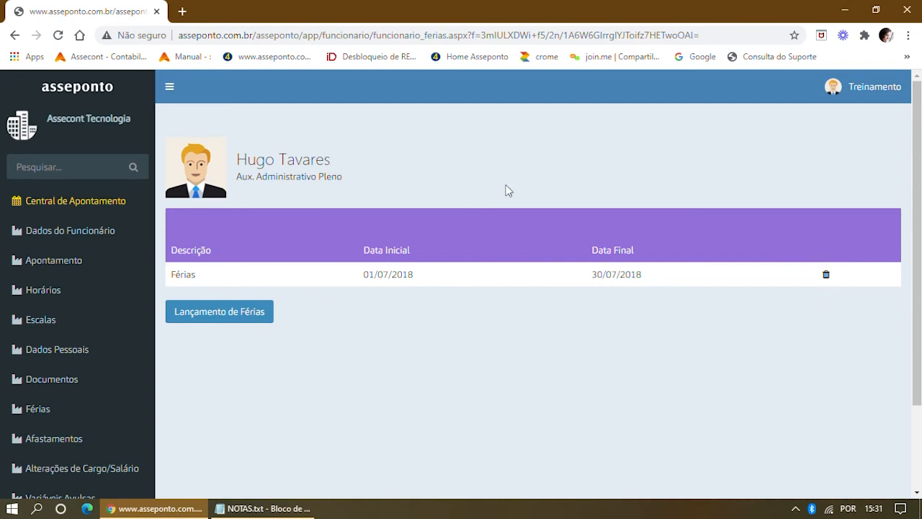
click(67, 209)
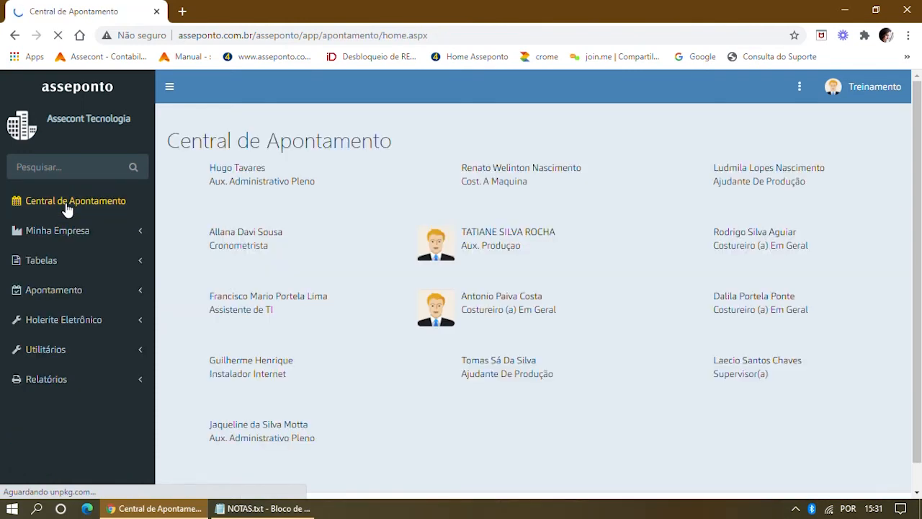
Open the employee's July 2018 timesheet and scroll through the days marked FÉRIAS.
click(232, 170)
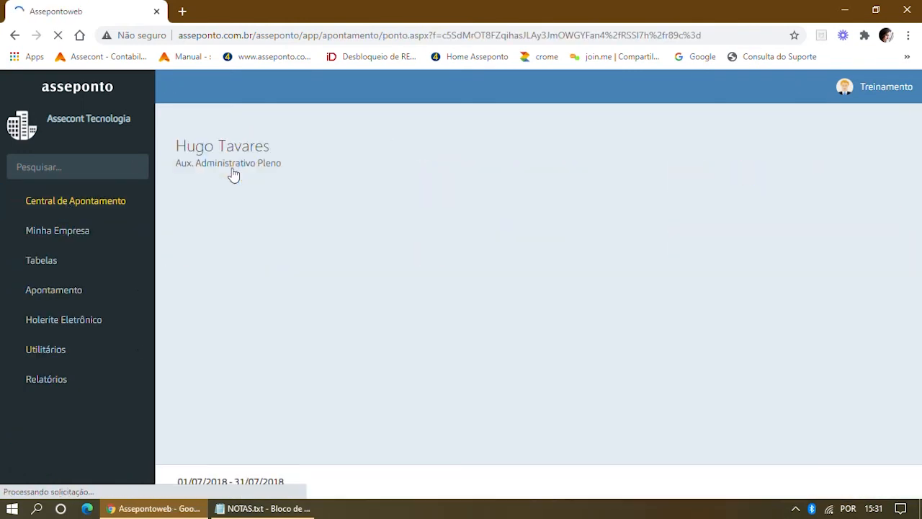
scroll(393, 288, down, 2)
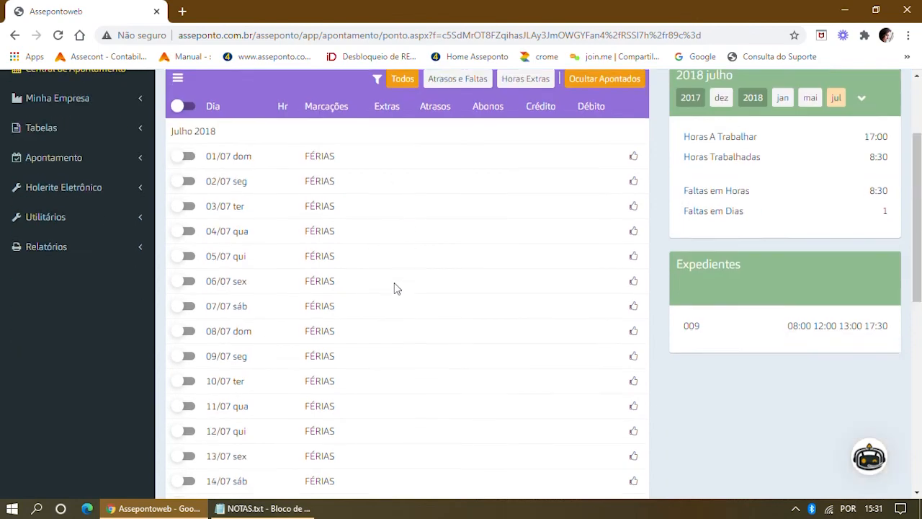
scroll(394, 283, down, 4)
scroll(393, 285, up, 6)
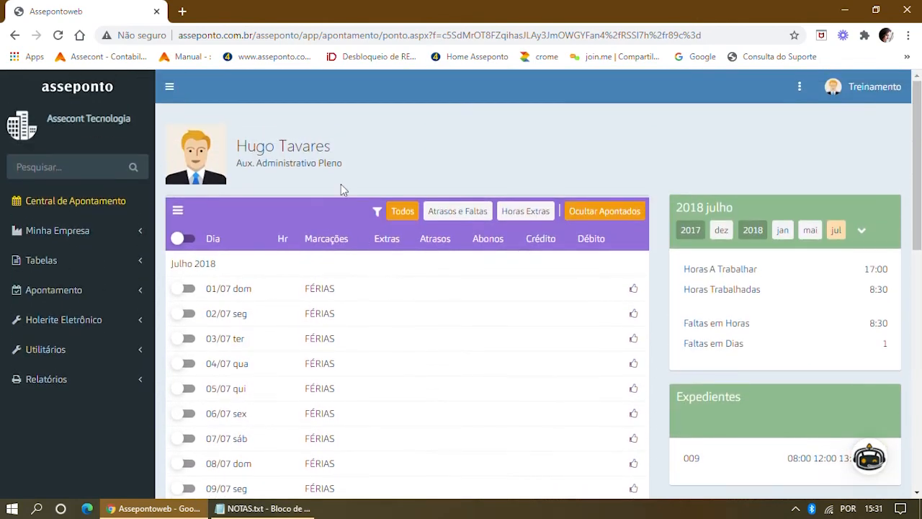
click(46, 231)
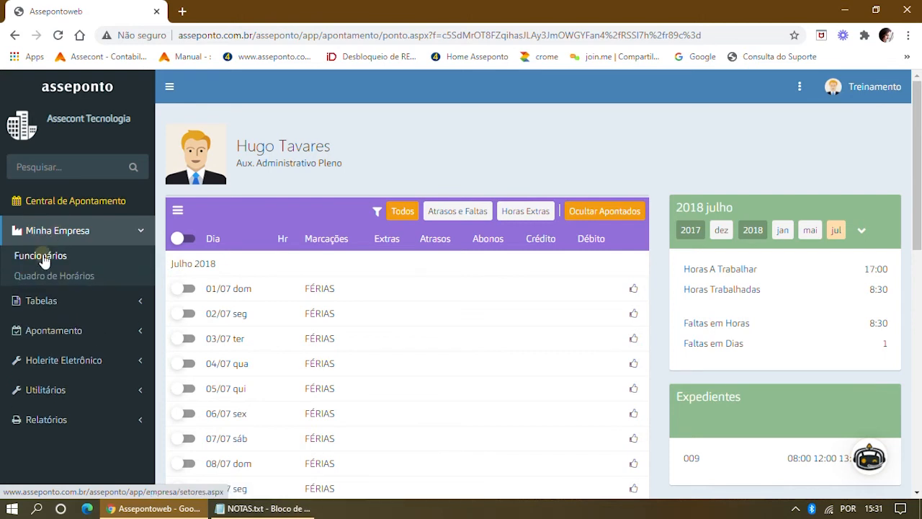
Open another employee's Afastamentos page and start a new leave entry.
click(40, 253)
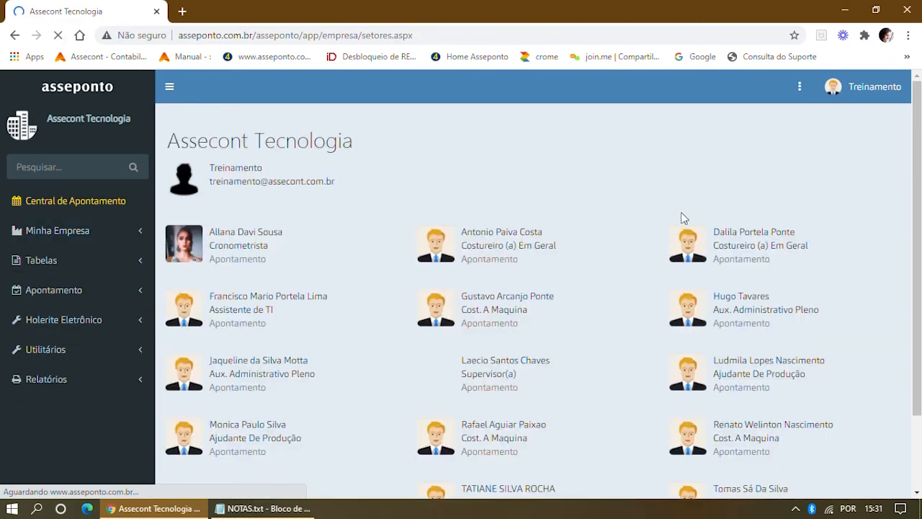
click(741, 370)
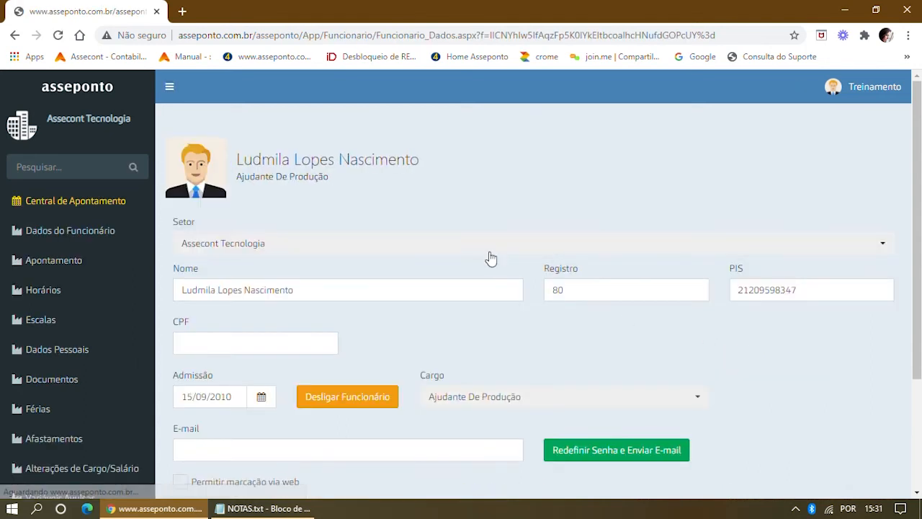
scroll(68, 298, down, 2)
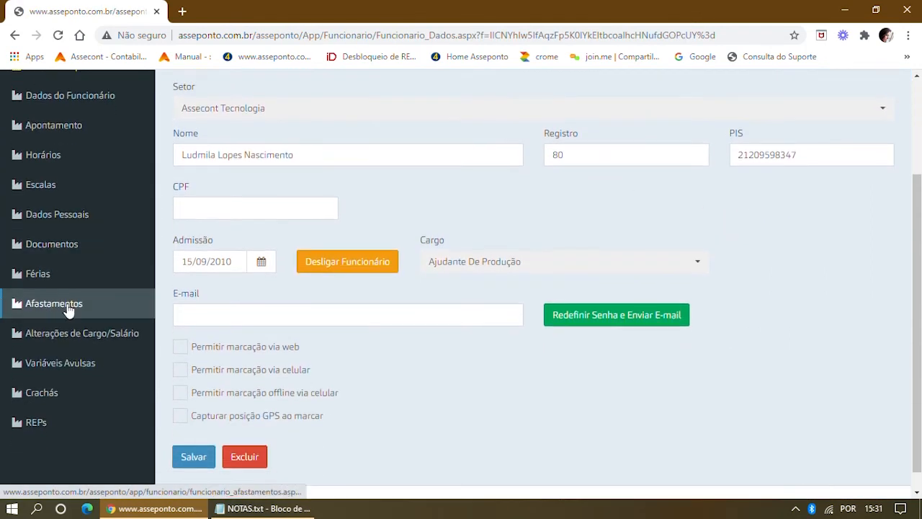
click(61, 306)
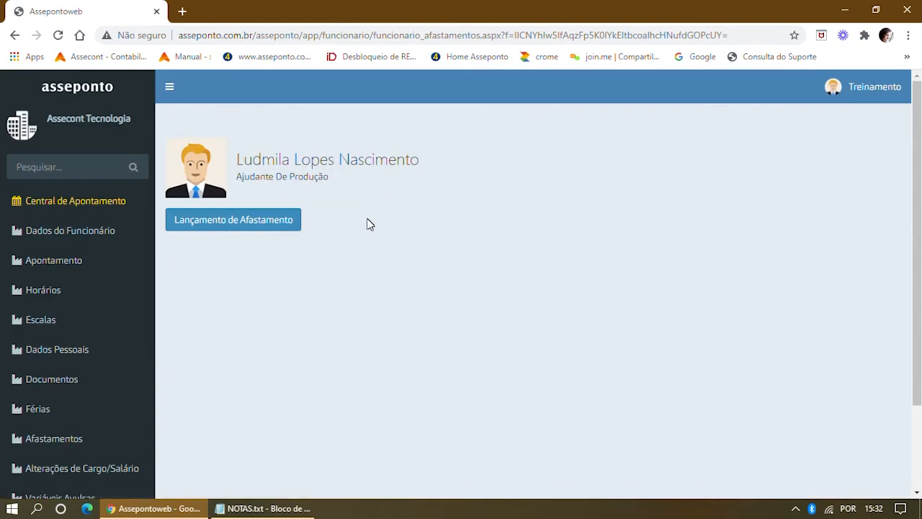
click(258, 234)
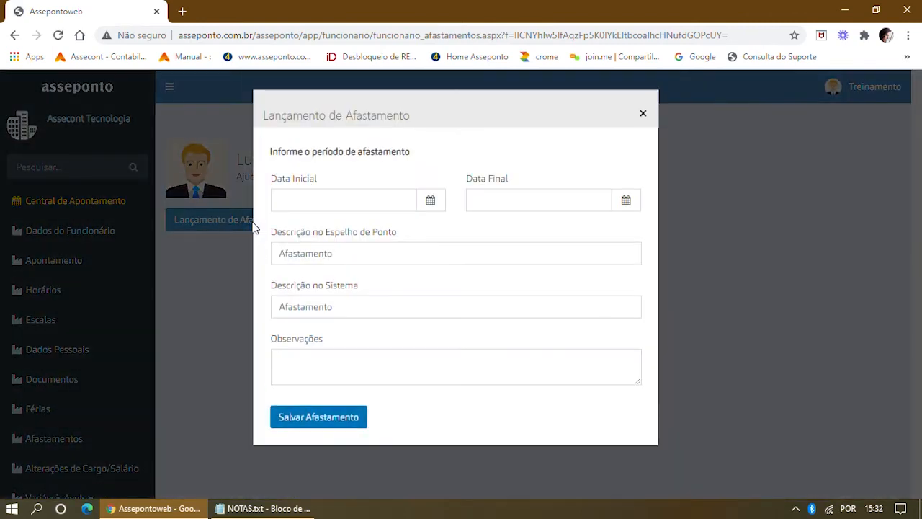
Enter an Afastamento leave from 01/07/2018 to 30/07/2018 with Afastamento descriptions and save it.
click(289, 204)
text(01/07/2018)
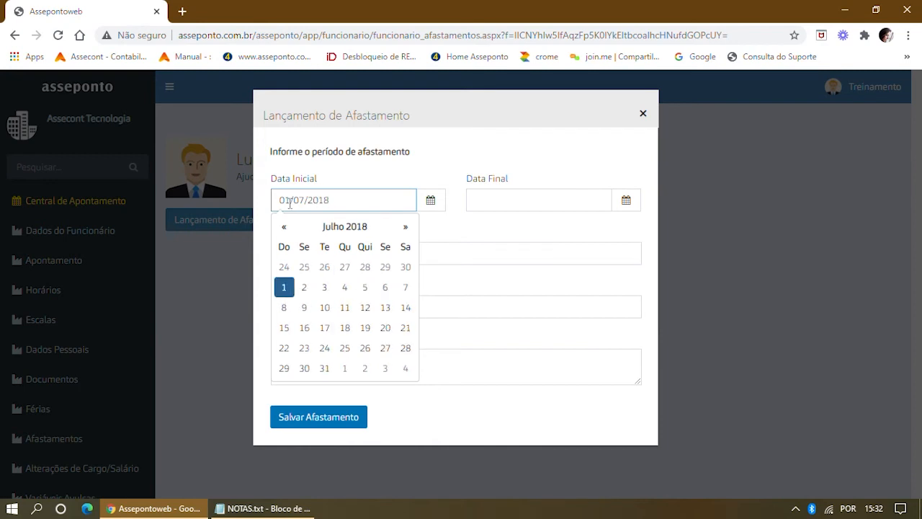
click(501, 199)
text(30/0)
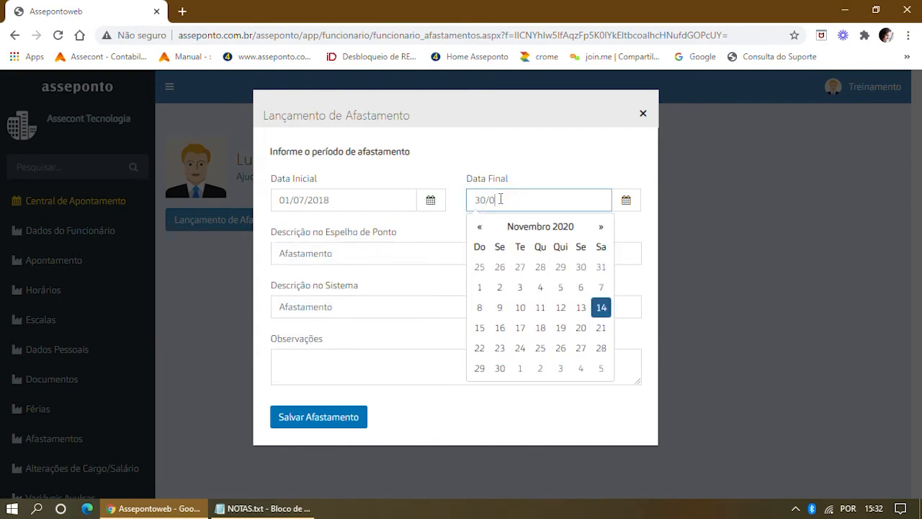
text(7/2018)
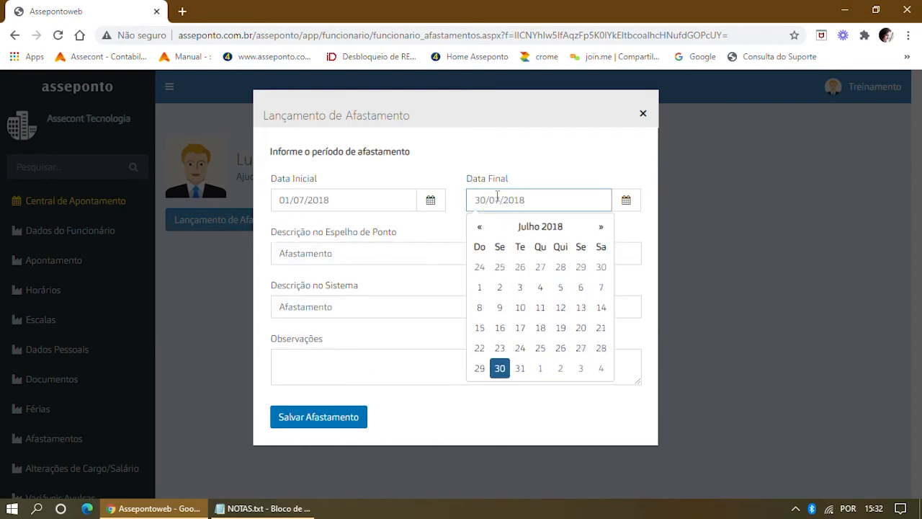
click(377, 285)
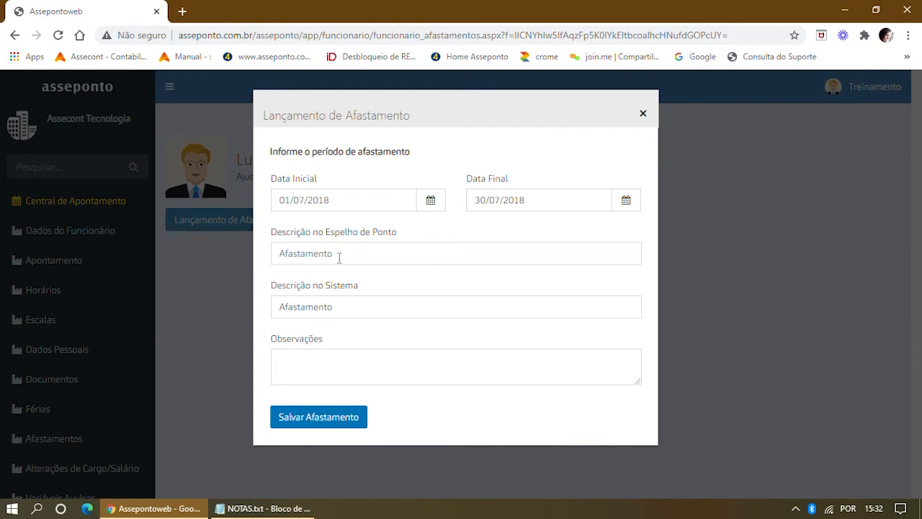
drag(363, 254, 233, 250)
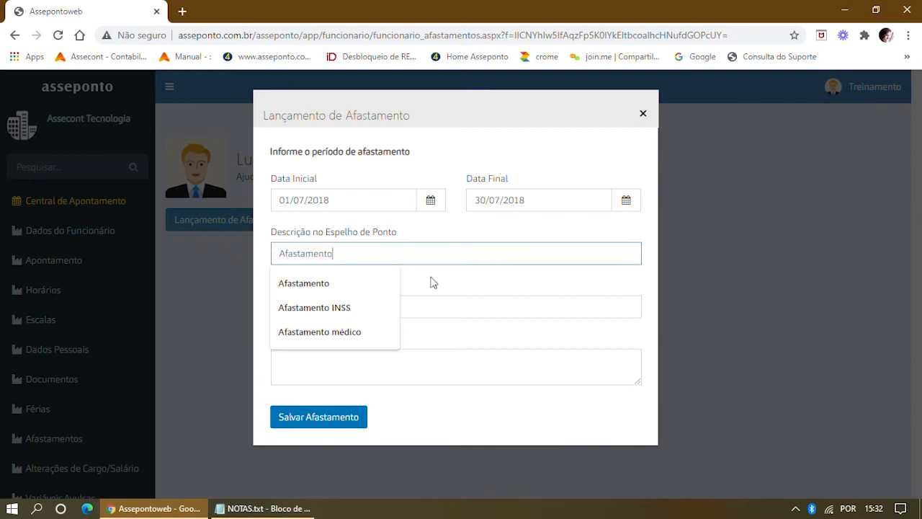
drag(430, 276, 419, 280)
drag(360, 306, 261, 305)
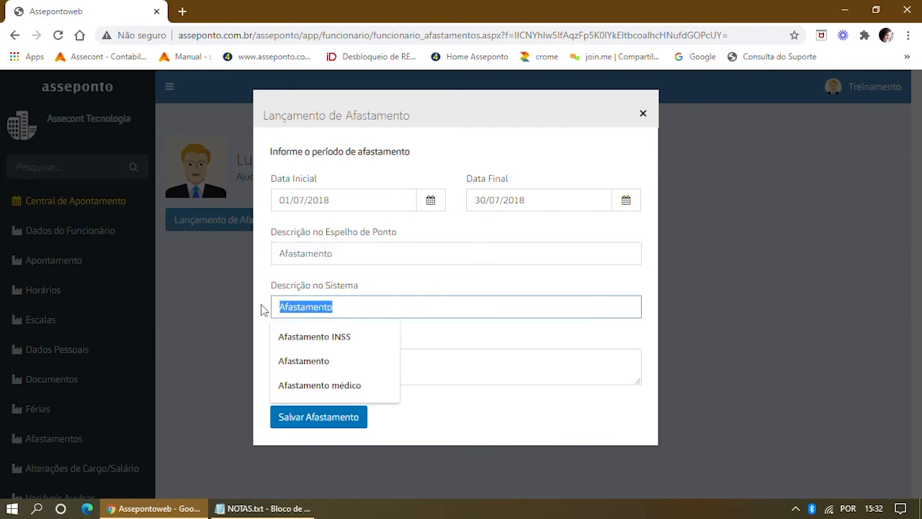
click(382, 276)
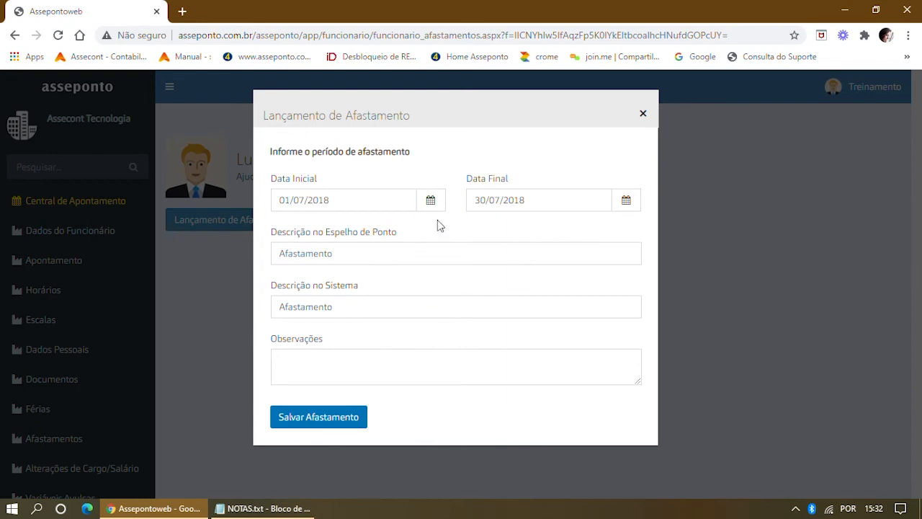
click(346, 423)
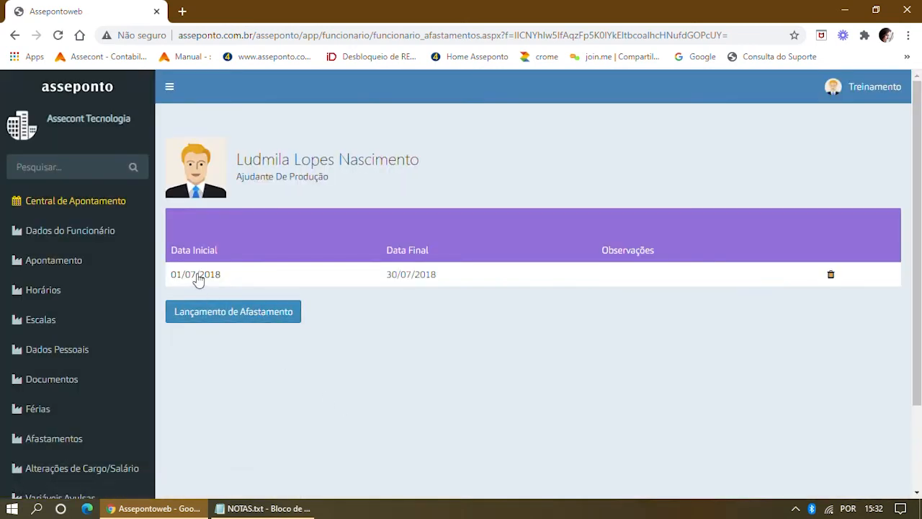
Review the saved leave entry, then return to Central de Apontamento.
click(201, 275)
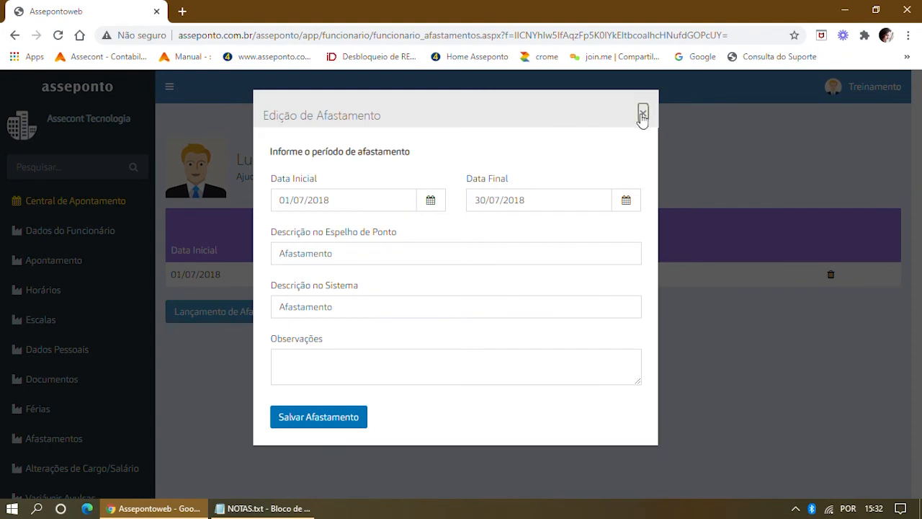
click(643, 113)
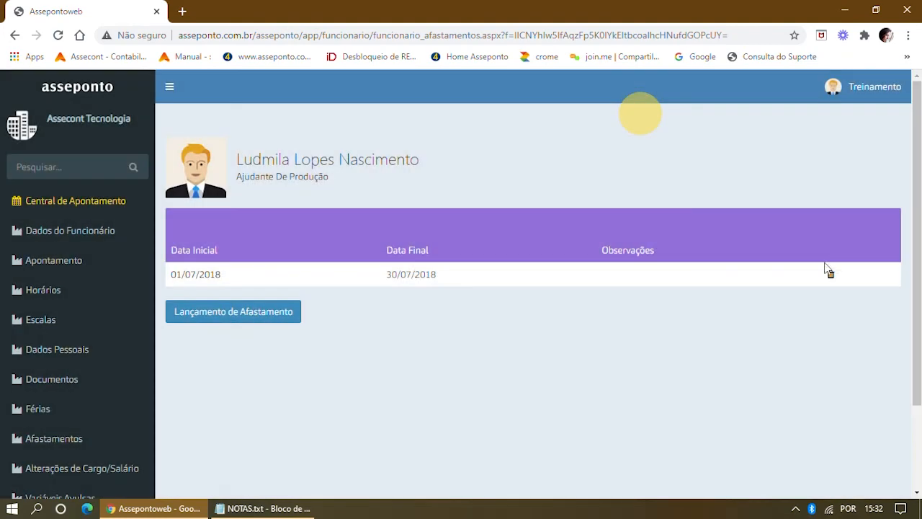
click(87, 206)
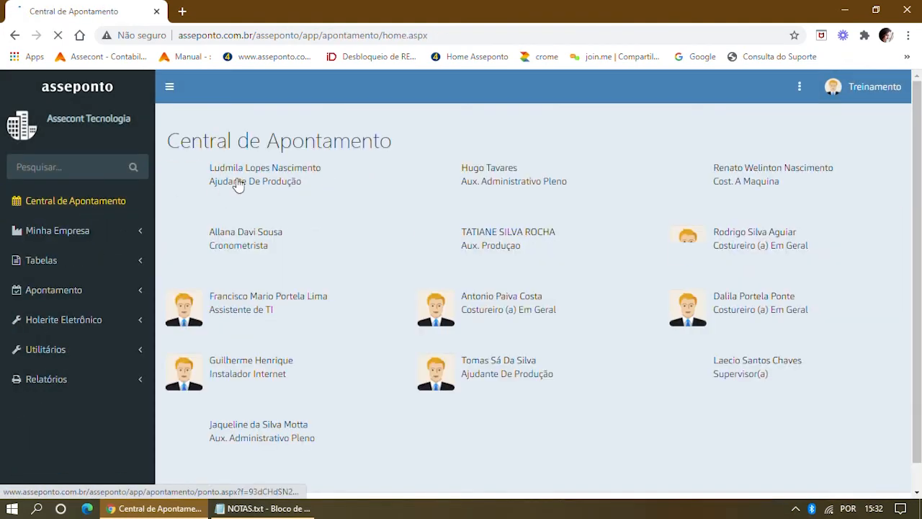
View an employee's July 2018 timesheet, then go back to the Início dashboard.
click(239, 171)
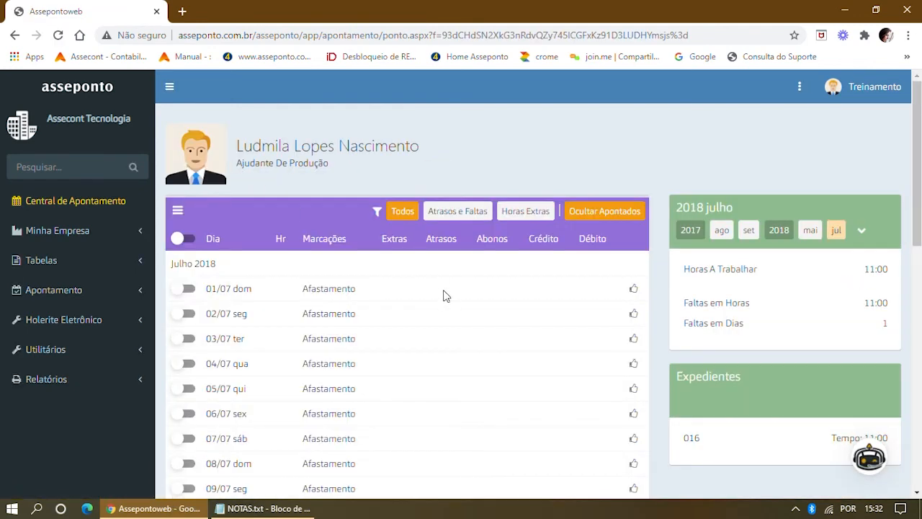
click(59, 200)
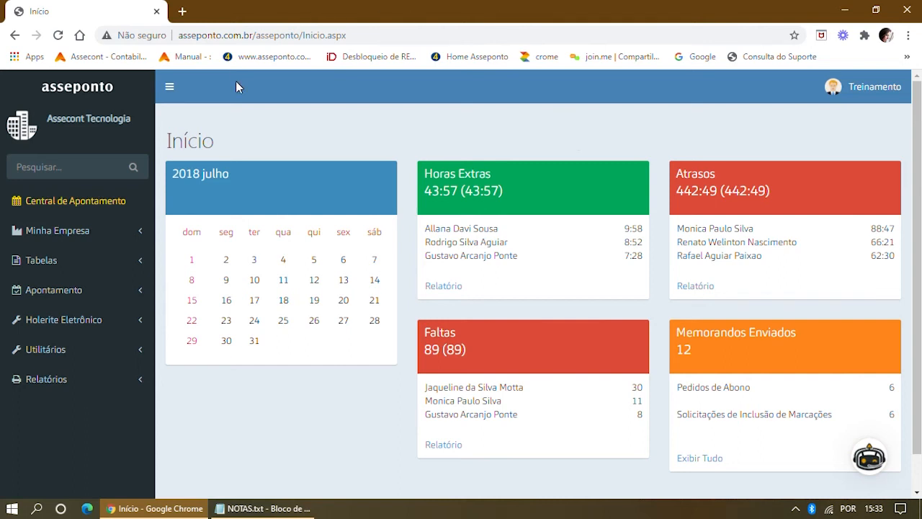
Go to Minha Empresa > Funcionários and start a new employee record.
click(62, 235)
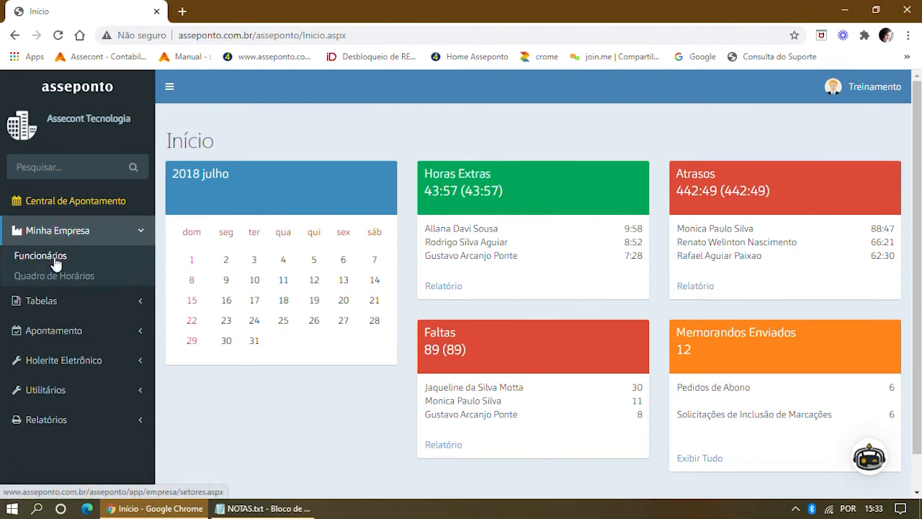
click(55, 258)
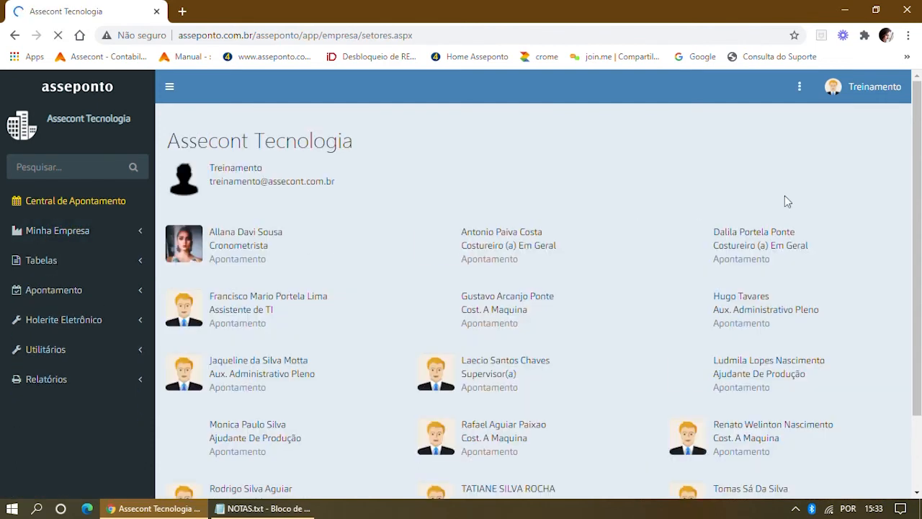
click(800, 91)
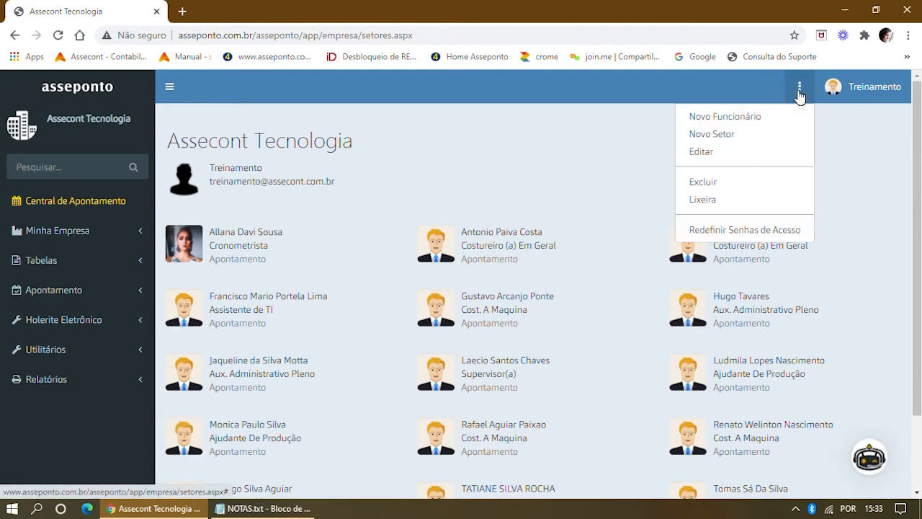
click(737, 118)
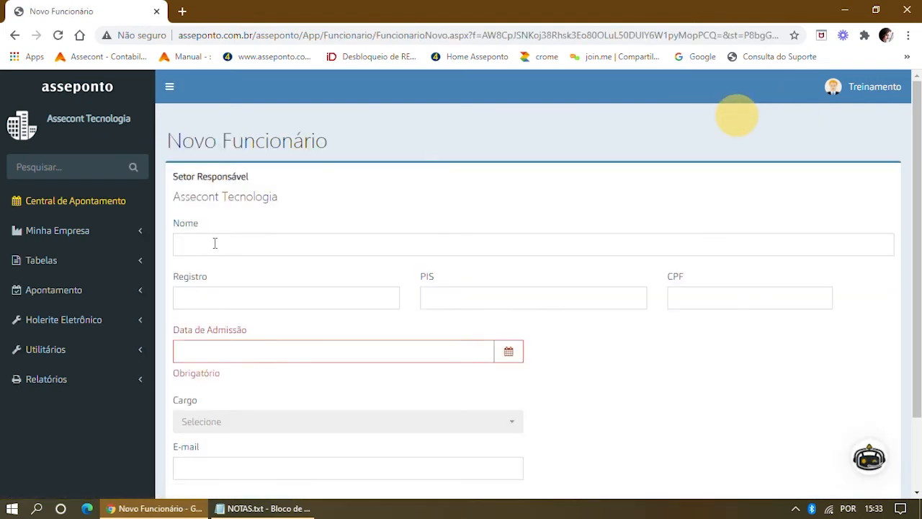
Fill in the new employee's name, registration number, PIS and CPF.
click(214, 243)
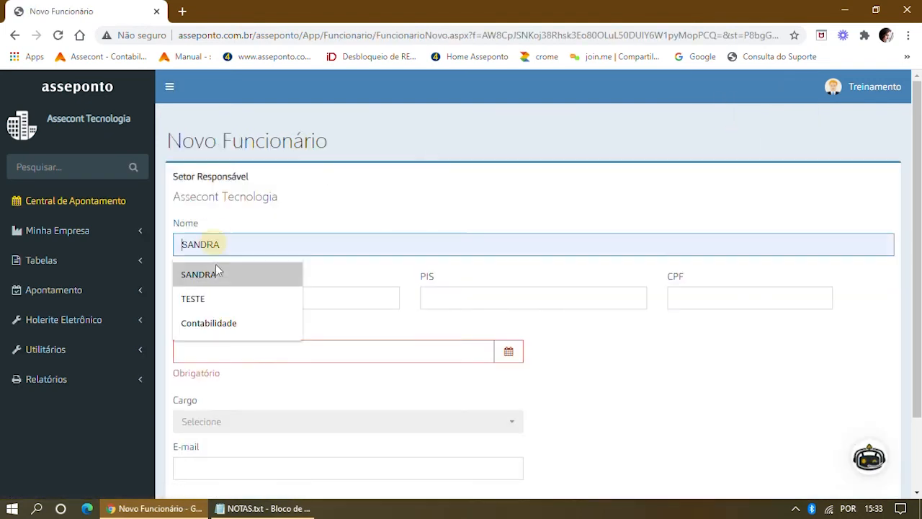
click(216, 272)
click(207, 297)
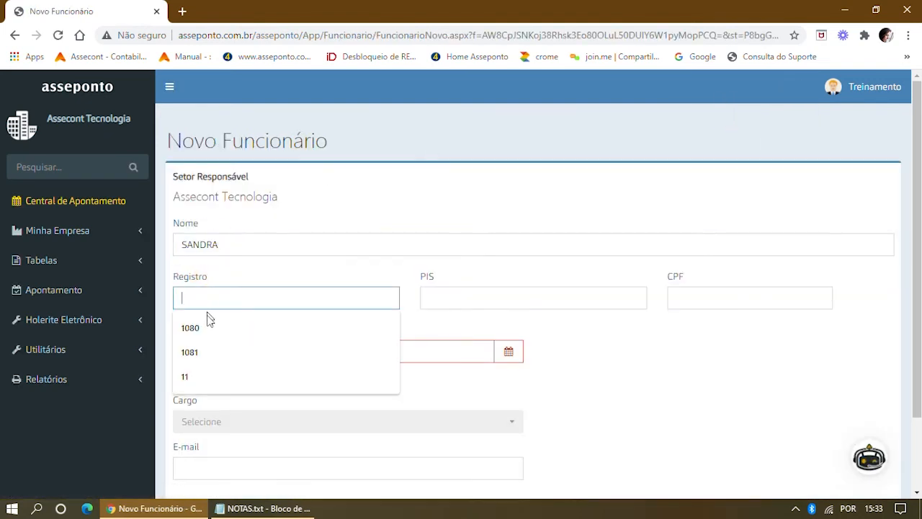
click(223, 326)
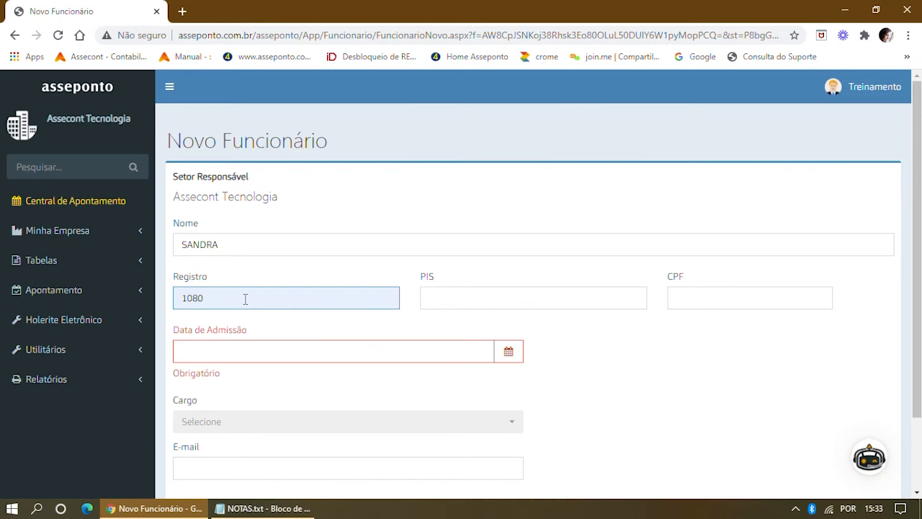
click(452, 294)
click(456, 347)
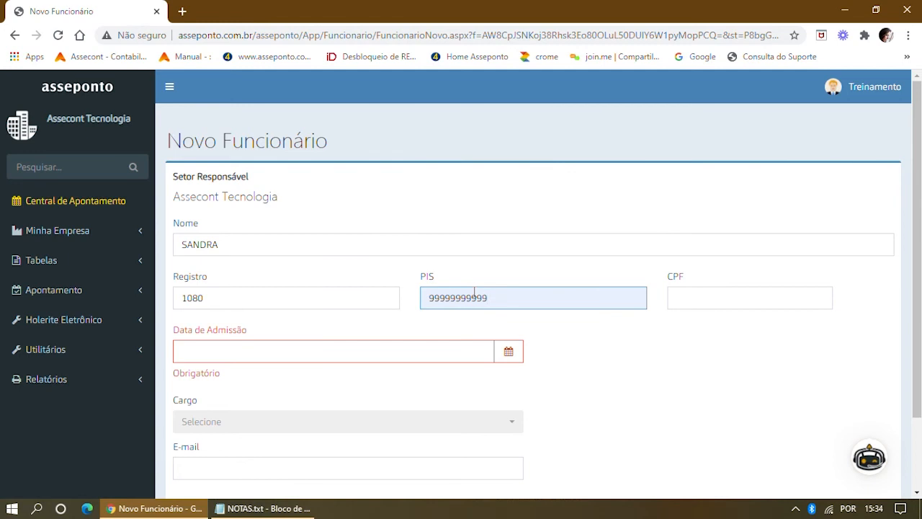
click(710, 295)
click(712, 329)
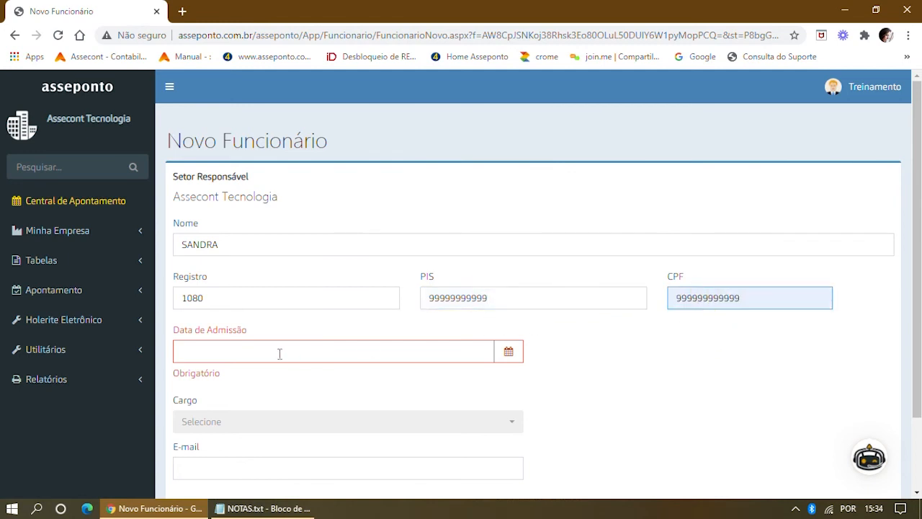
Set admission date 01/07/2018, job title Assistente de TI and e-mail, then save the employee.
click(242, 351)
text(01/07/2018)
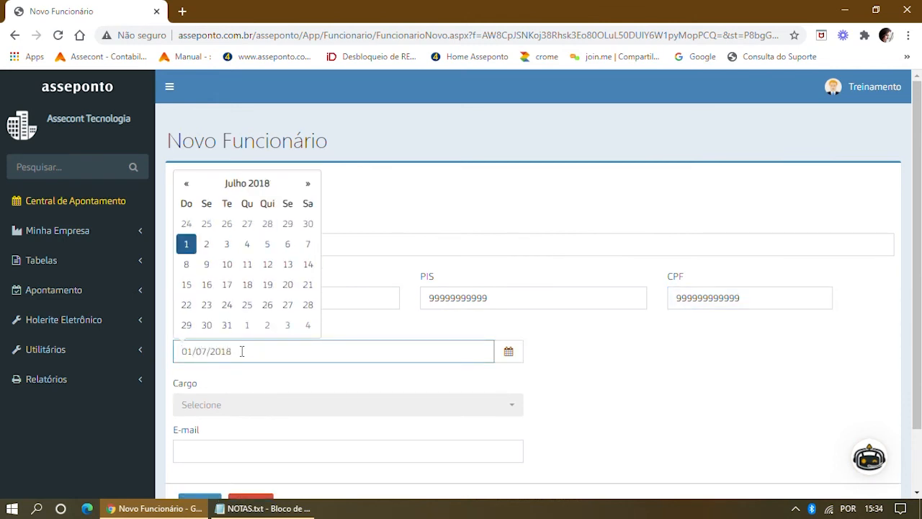
click(512, 406)
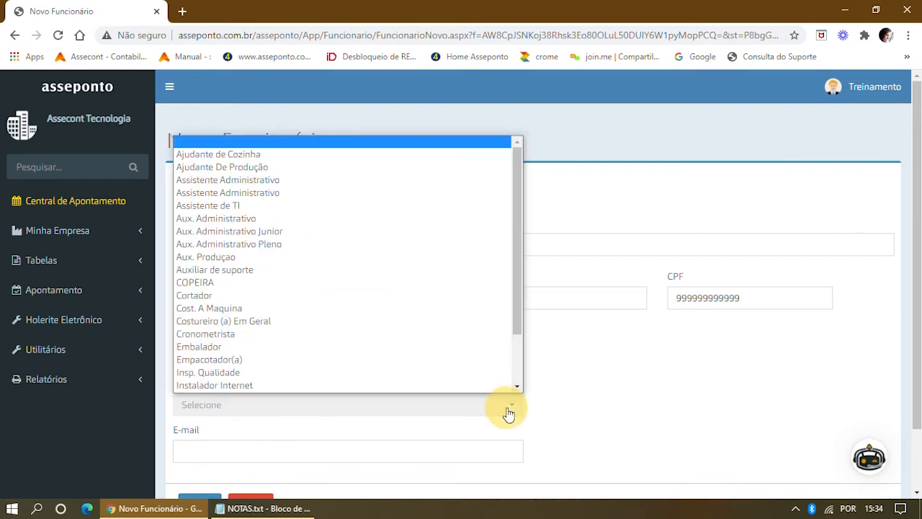
click(259, 207)
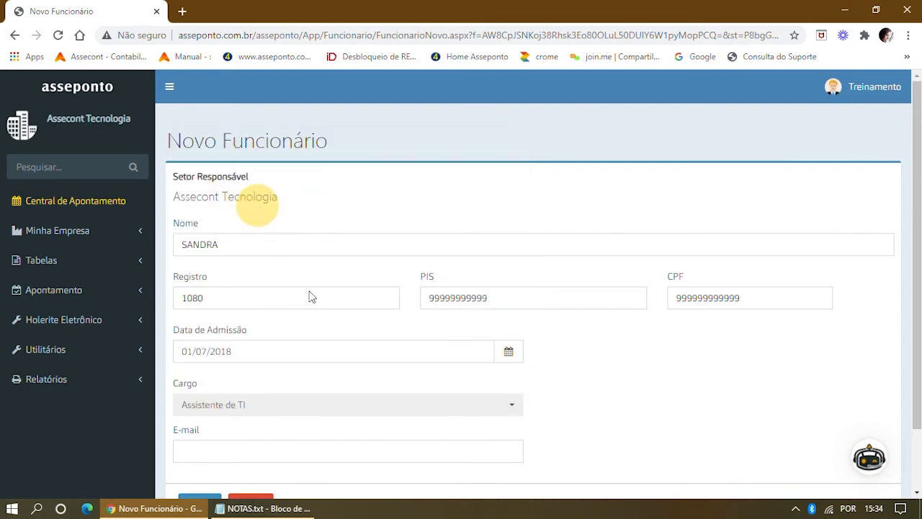
scroll(348, 411, down, 1)
click(234, 375)
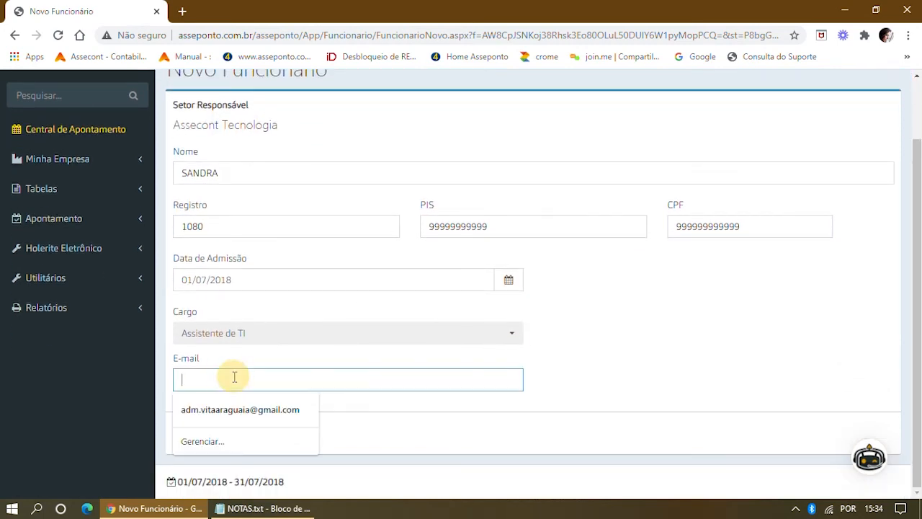
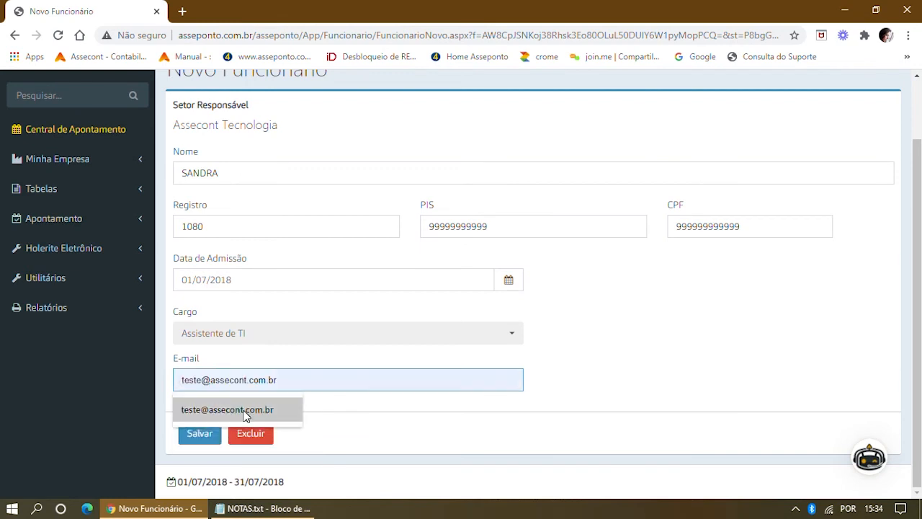
click(243, 413)
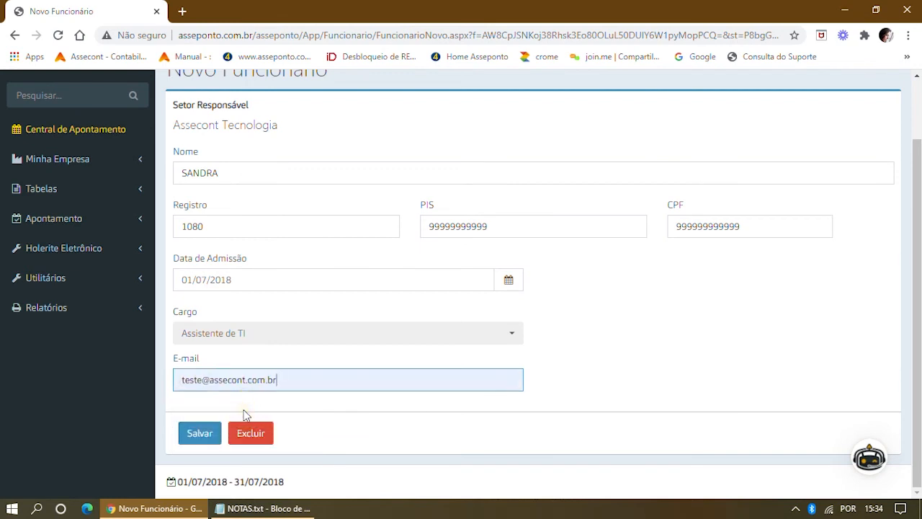
click(200, 432)
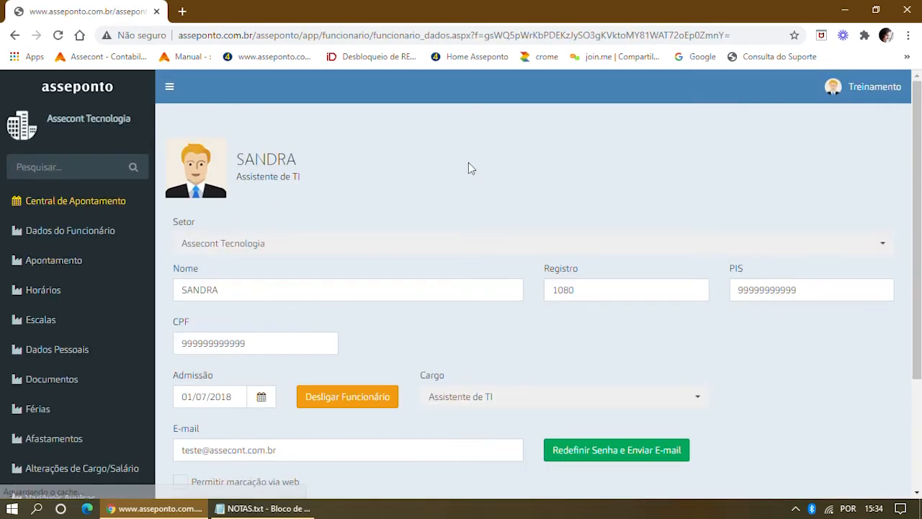
Check the employee's department options without changing them.
click(883, 247)
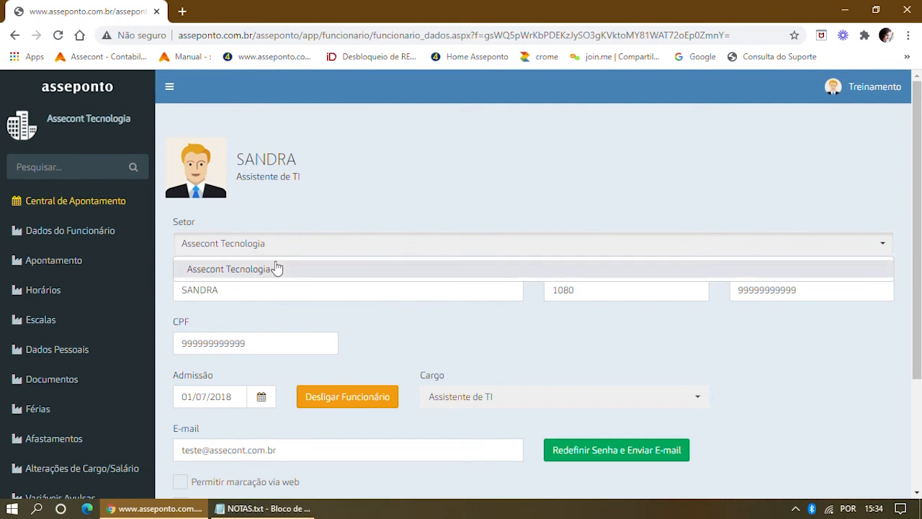
click(353, 178)
scroll(563, 274, down, 2)
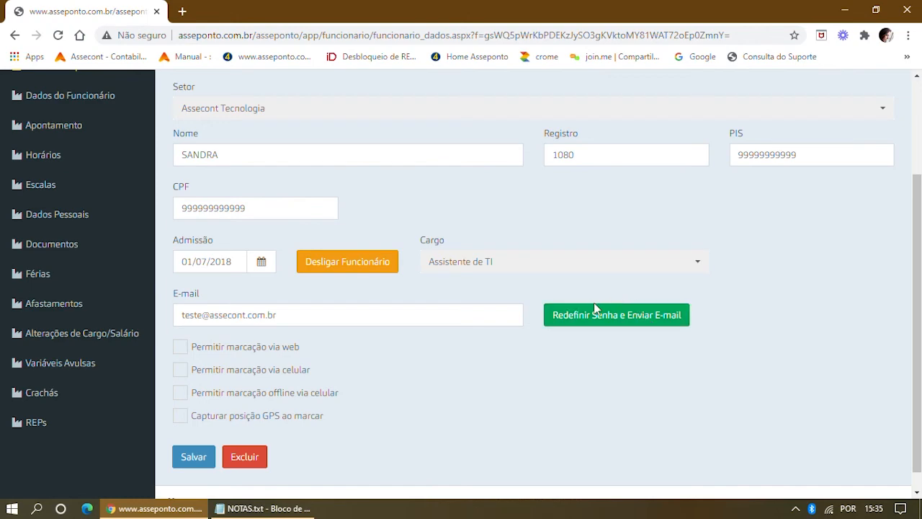
Reset the employee's password with Redefinir Senha e Enviar E-mail and confirm.
click(614, 320)
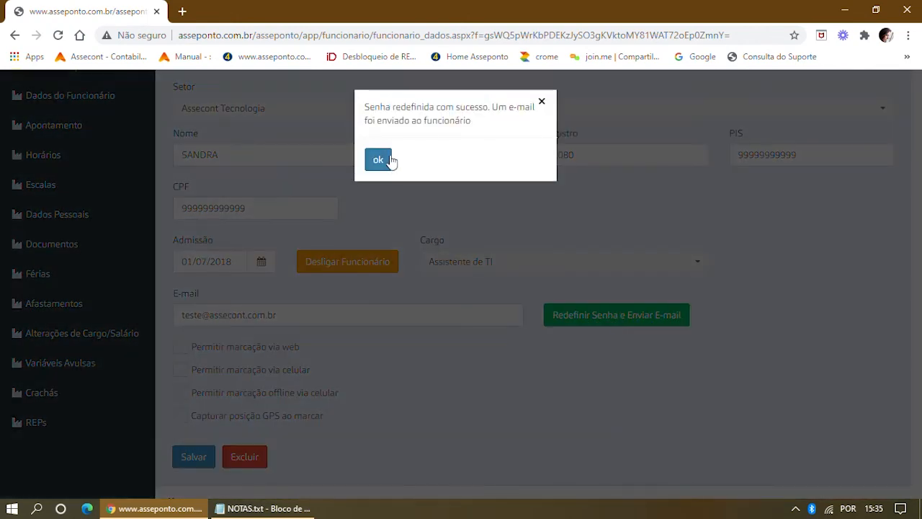
click(390, 160)
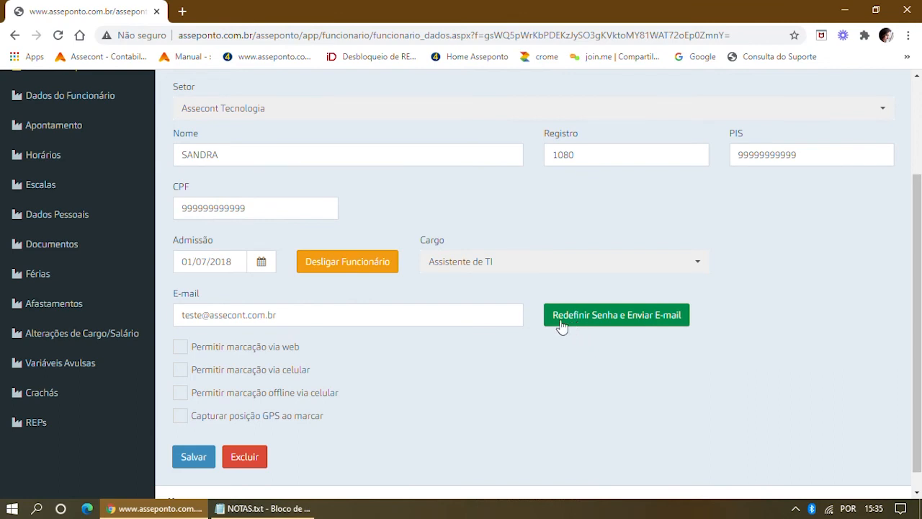
scroll(82, 160, up, 1)
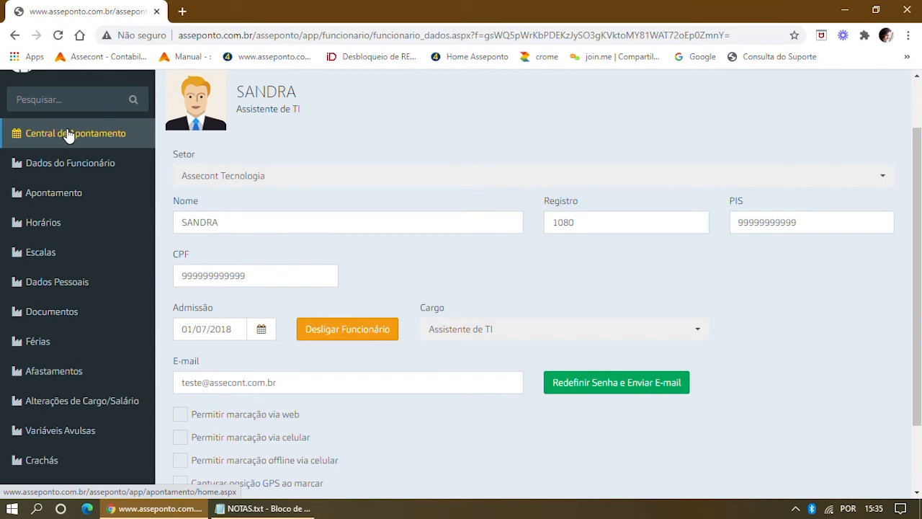
click(60, 199)
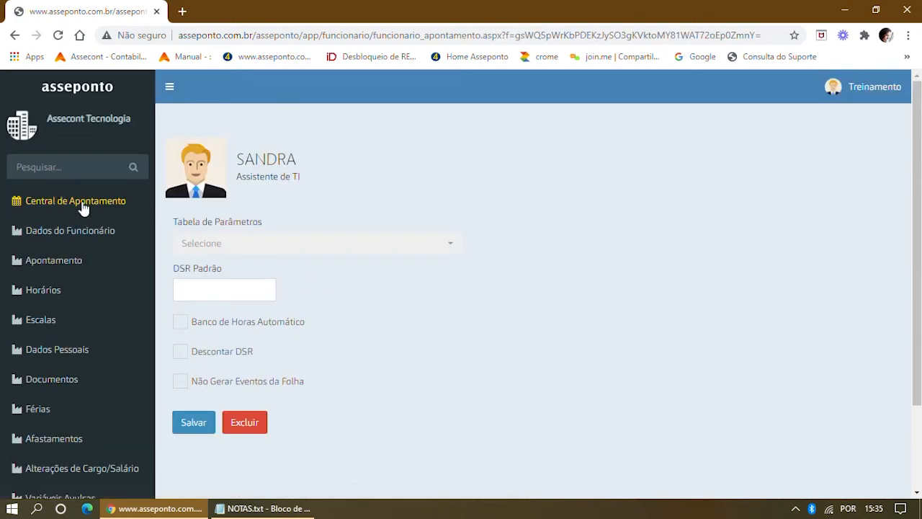
Choose parameter table SINDICATO, DSR Padrão 07:20, and enable Banco de Horas Automático and Descontar DSR.
click(452, 245)
click(206, 285)
click(203, 311)
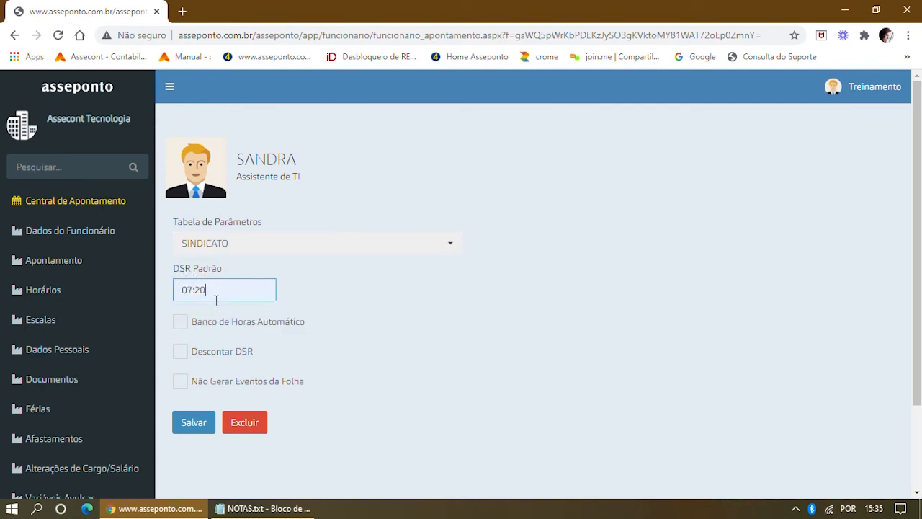
click(180, 322)
click(180, 352)
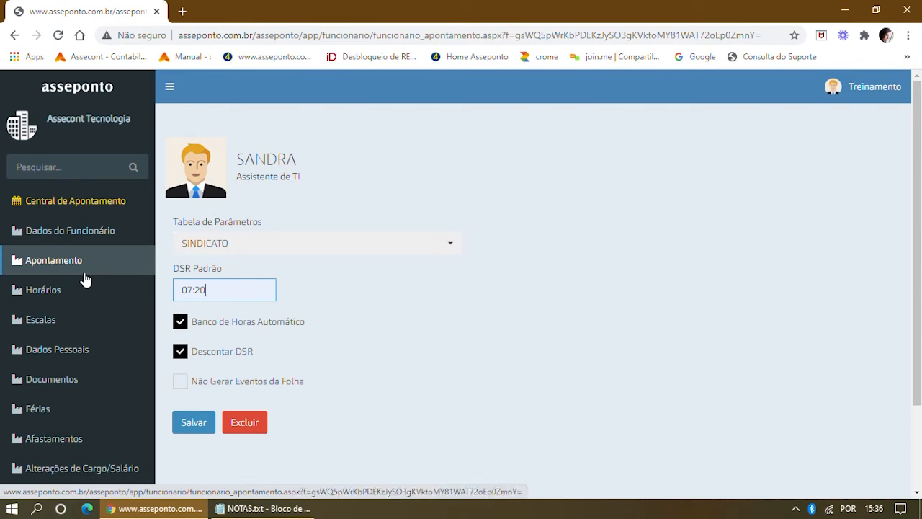
click(59, 301)
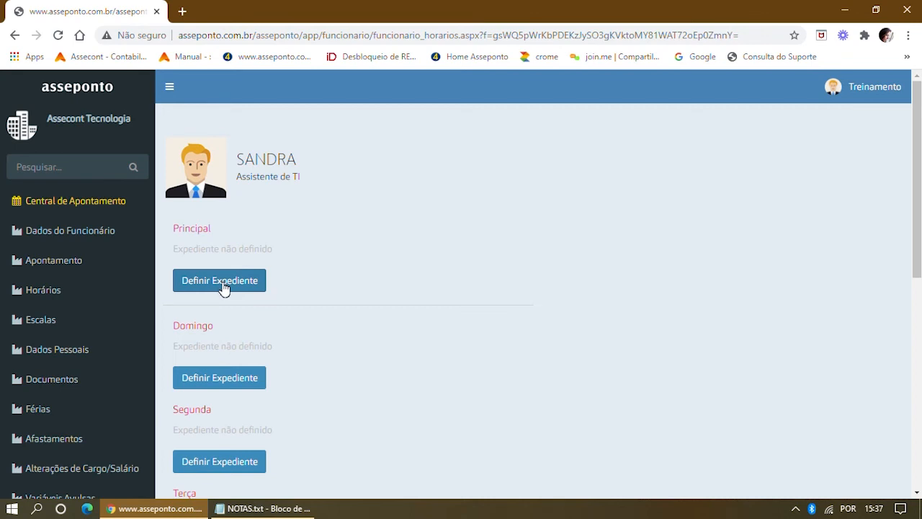
Review the Horários page, highlighting the Principal schedule section.
drag(226, 229, 173, 232)
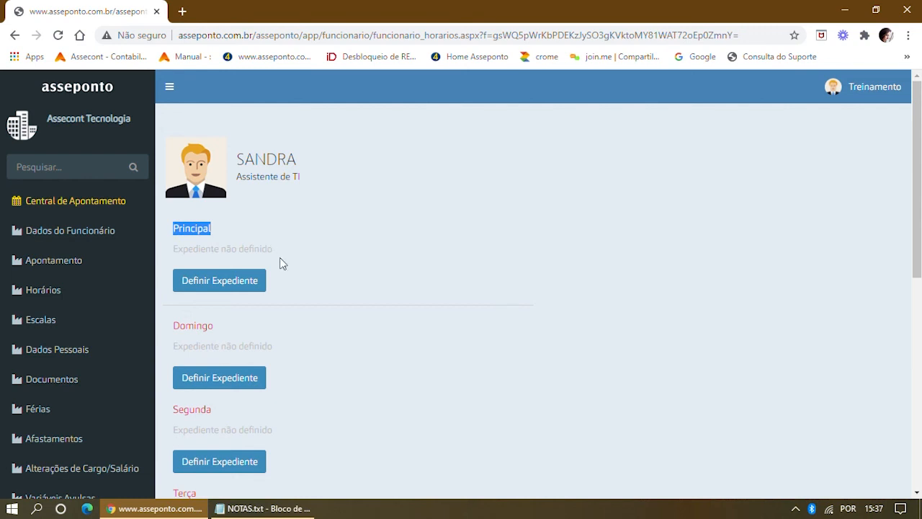
scroll(223, 240, down, 2)
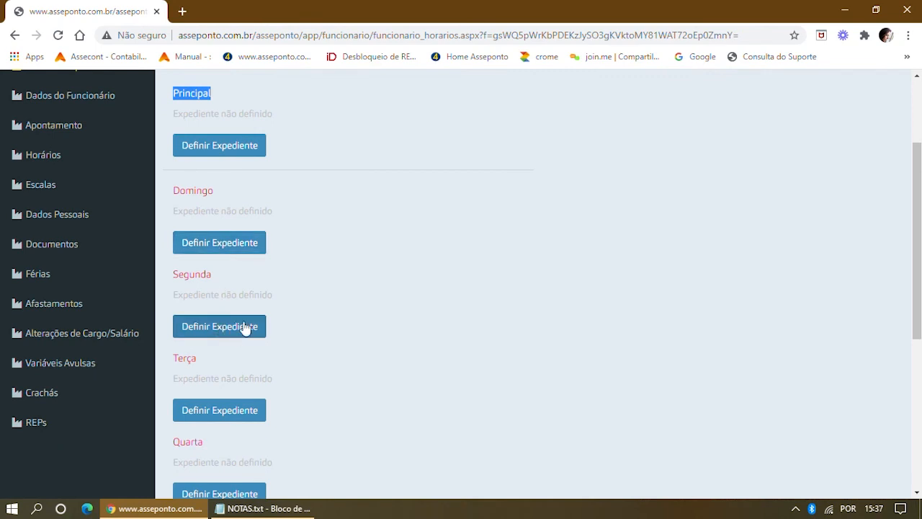
scroll(242, 325, down, 4)
scroll(252, 331, down, 1)
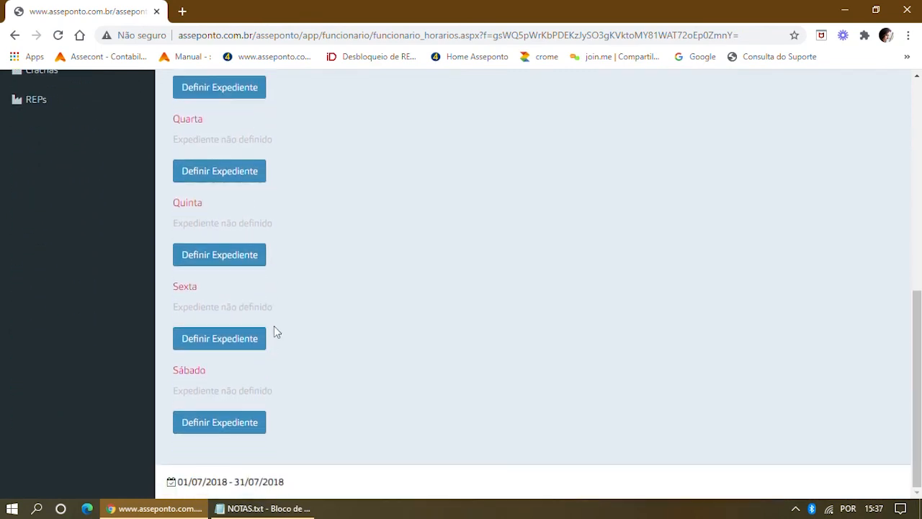
scroll(275, 303, up, 6)
scroll(277, 267, up, 1)
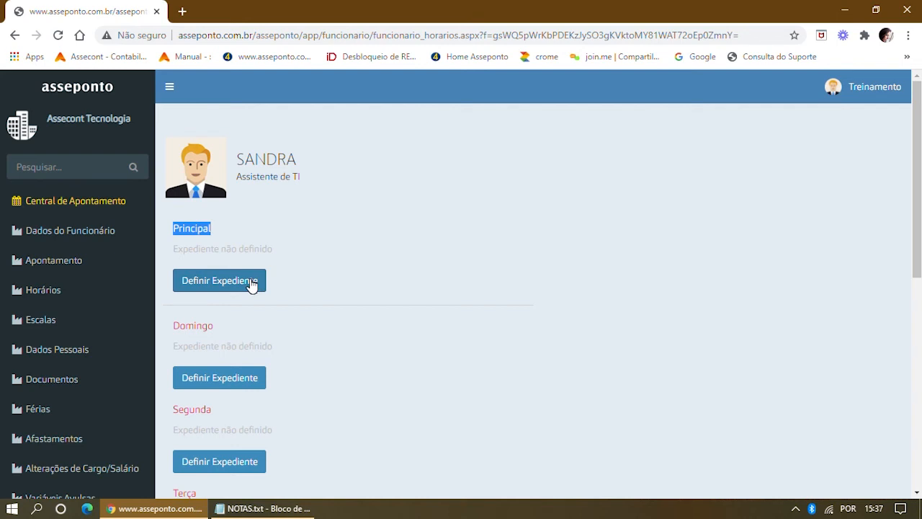
Define the Principal schedule as 006 (07:00 11:30 13:00 17:30) from 01/07/2018.
click(251, 283)
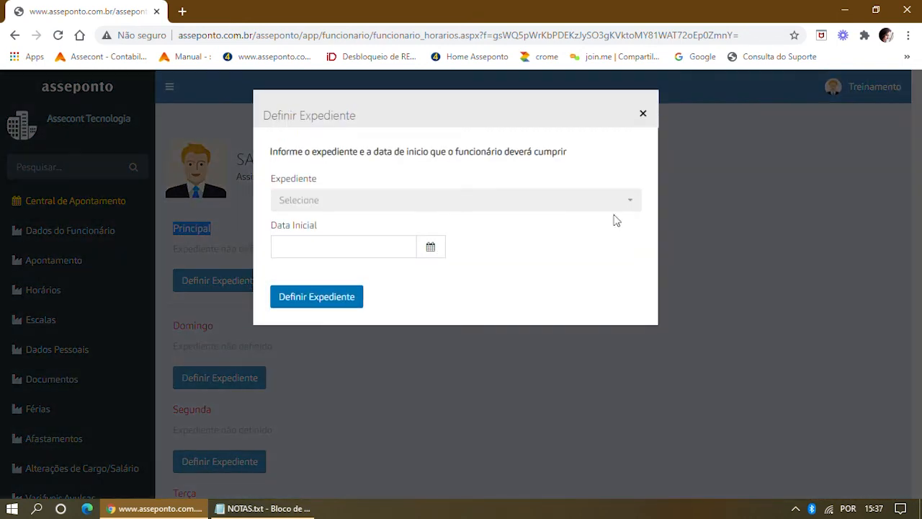
click(633, 206)
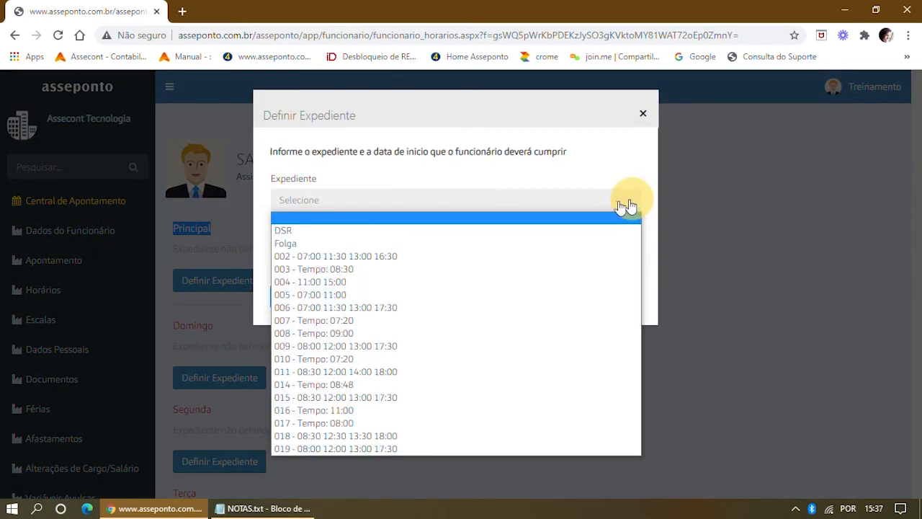
click(385, 308)
click(331, 243)
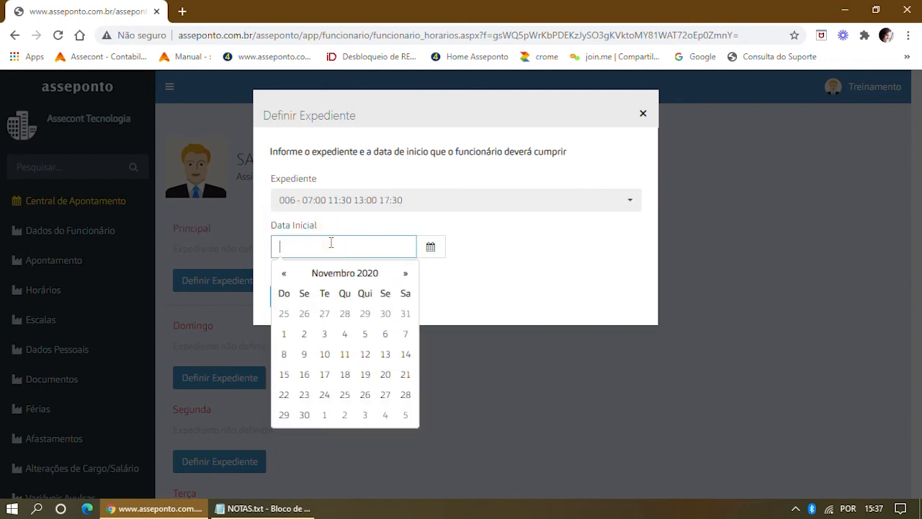
text(01/07)
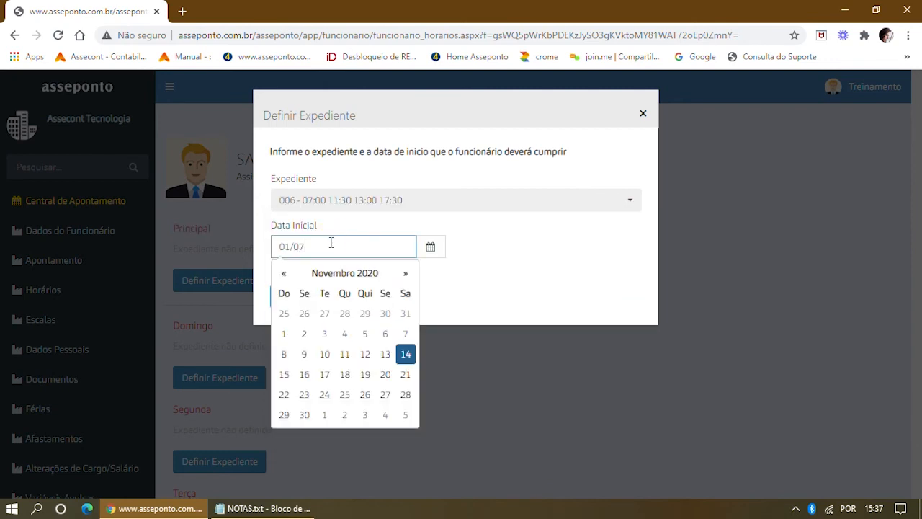
text(/2018)
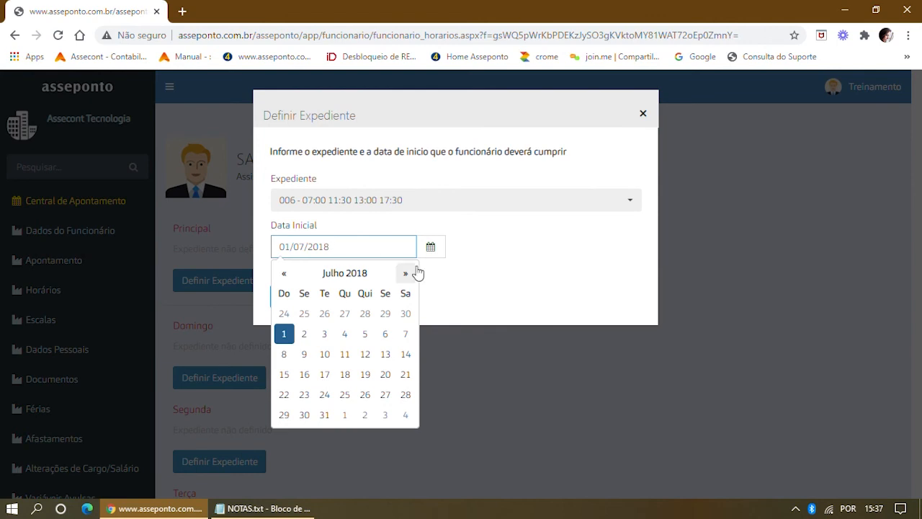
click(463, 272)
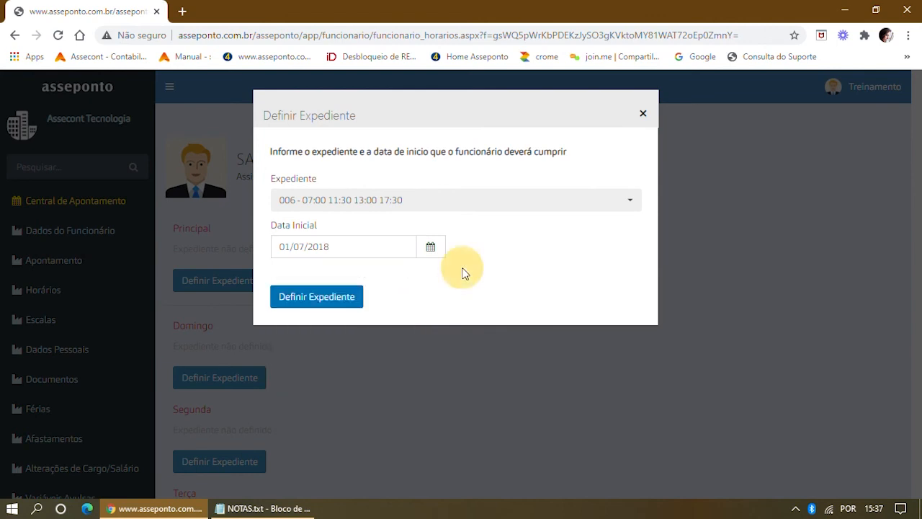
click(322, 300)
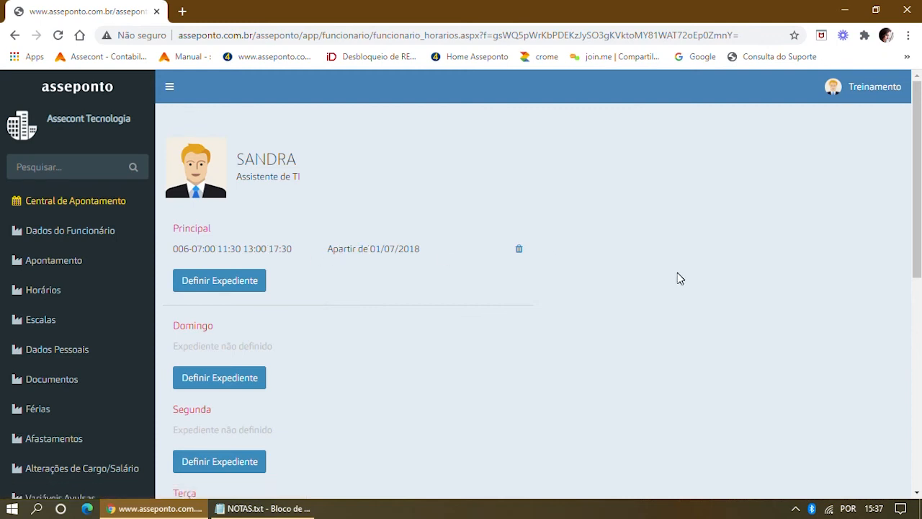
scroll(566, 319, down, 7)
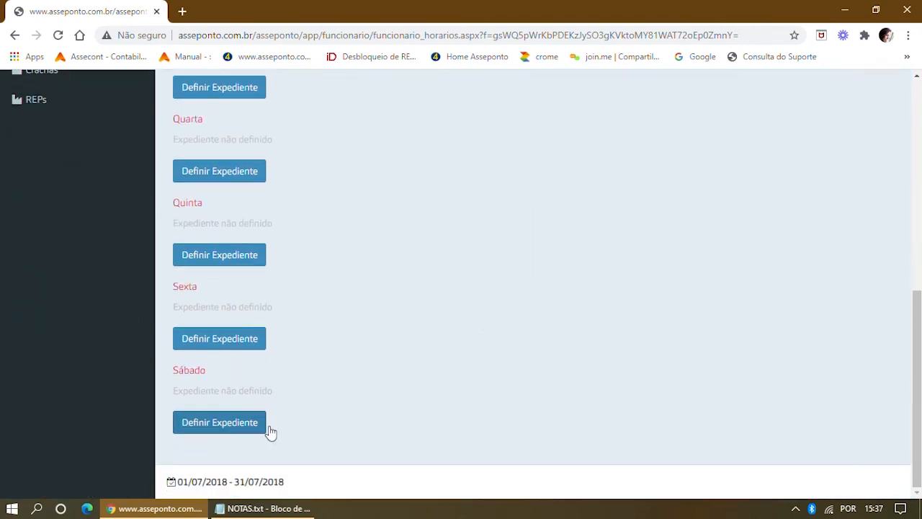
scroll(264, 389, up, 7)
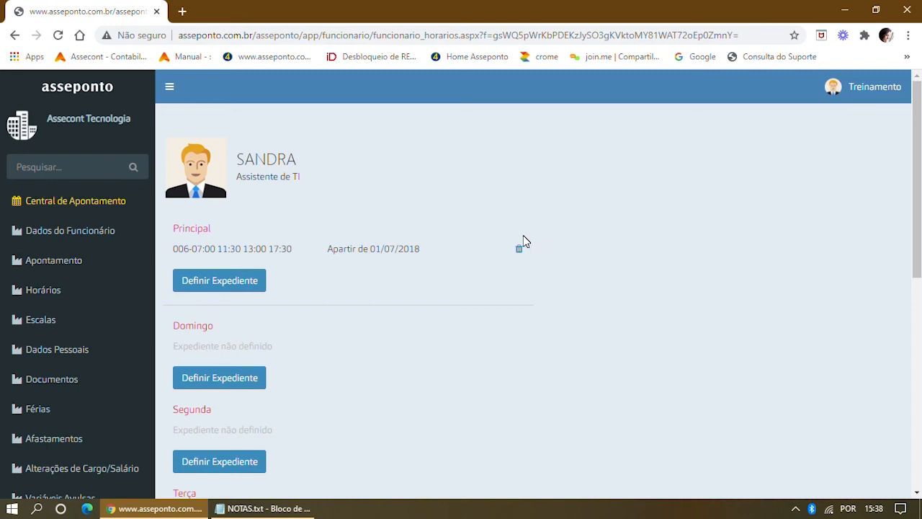
scroll(494, 274, down, 5)
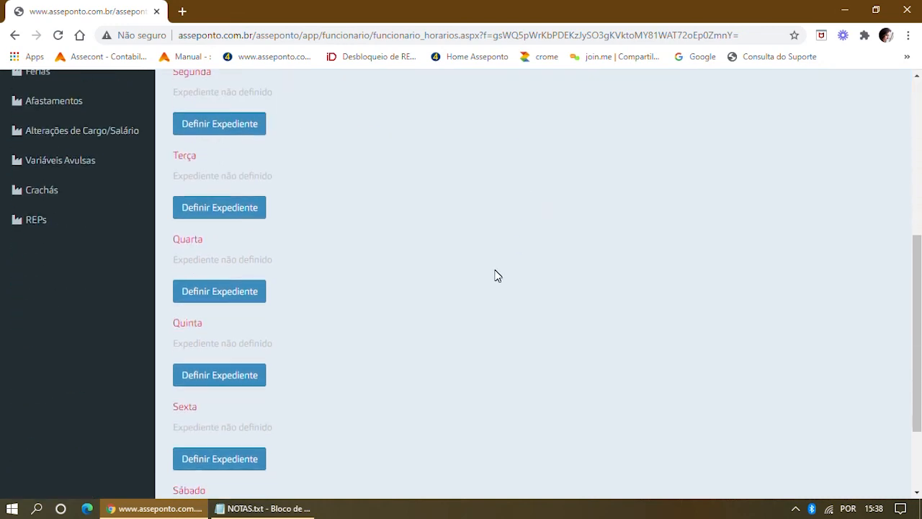
scroll(280, 378, down, 2)
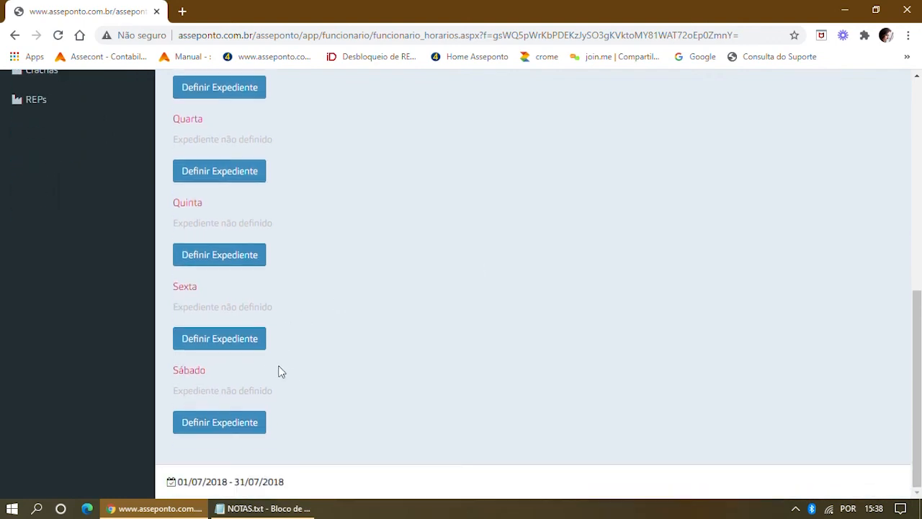
Give Sexta schedule 002 (07:00 11:30 13:00 16:30) starting 01/07/2018.
click(252, 344)
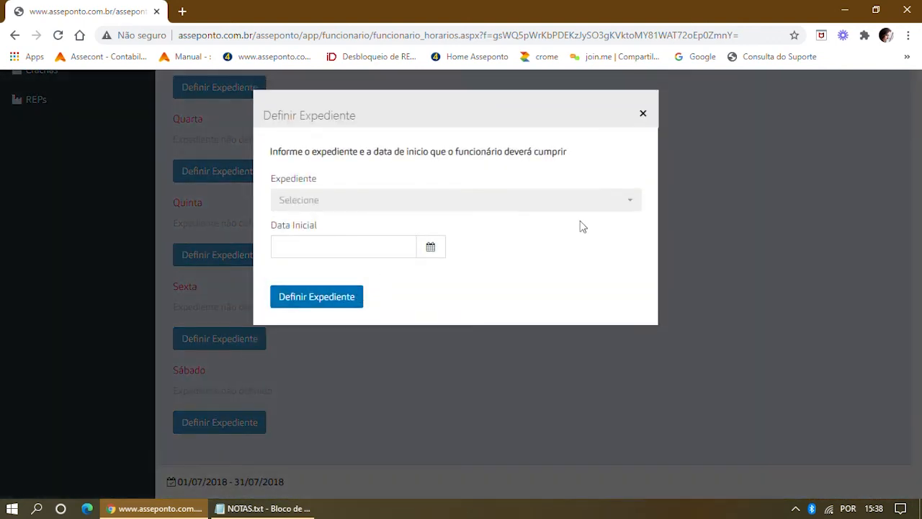
click(632, 204)
click(368, 250)
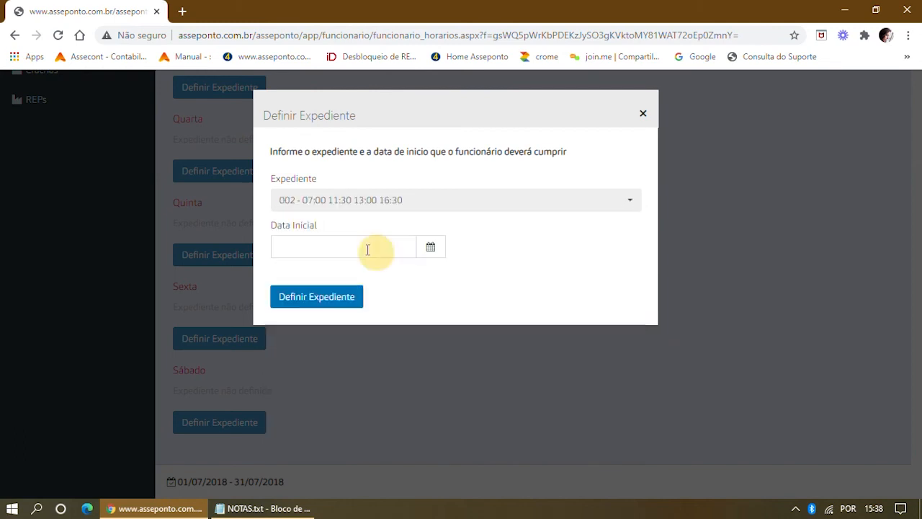
click(340, 245)
text(01/0)
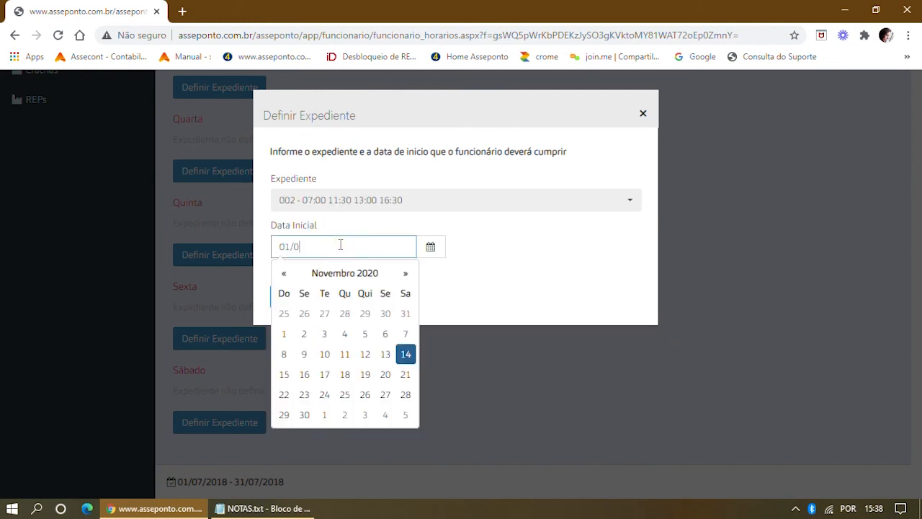
text(7/2018)
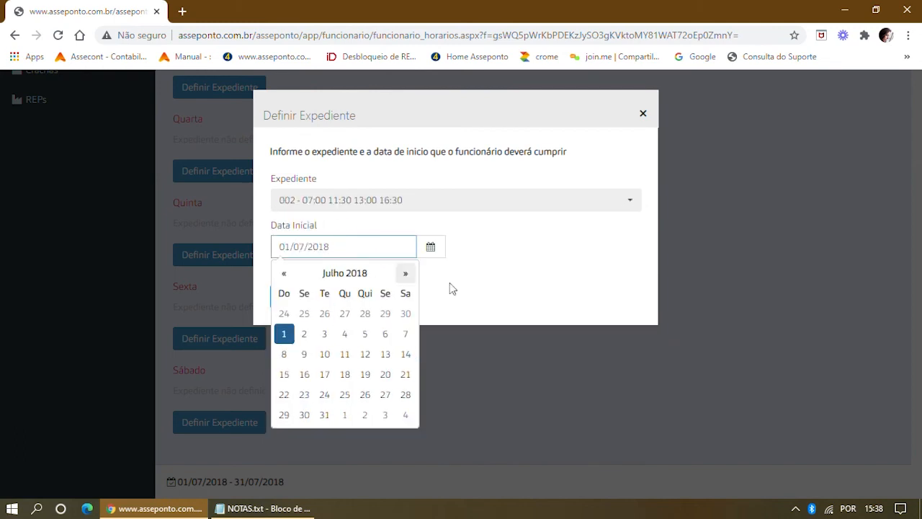
click(511, 286)
click(328, 300)
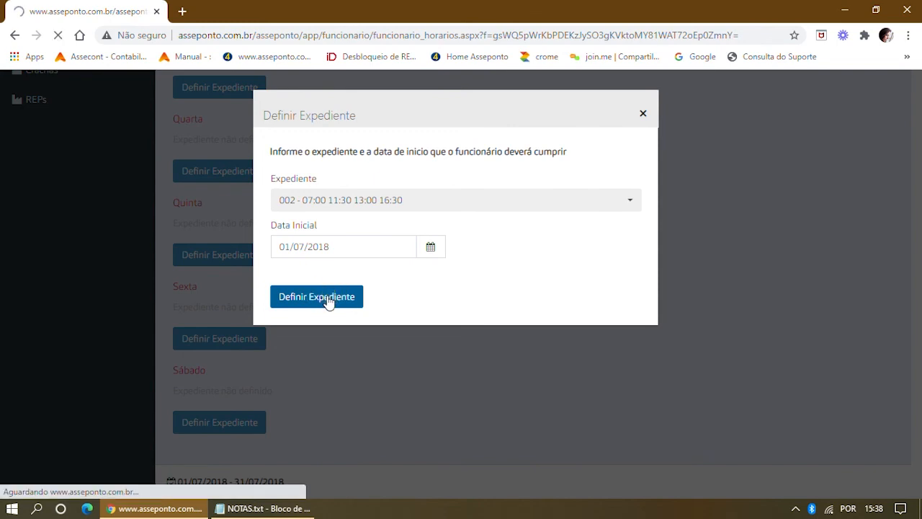
scroll(328, 301, down, 6)
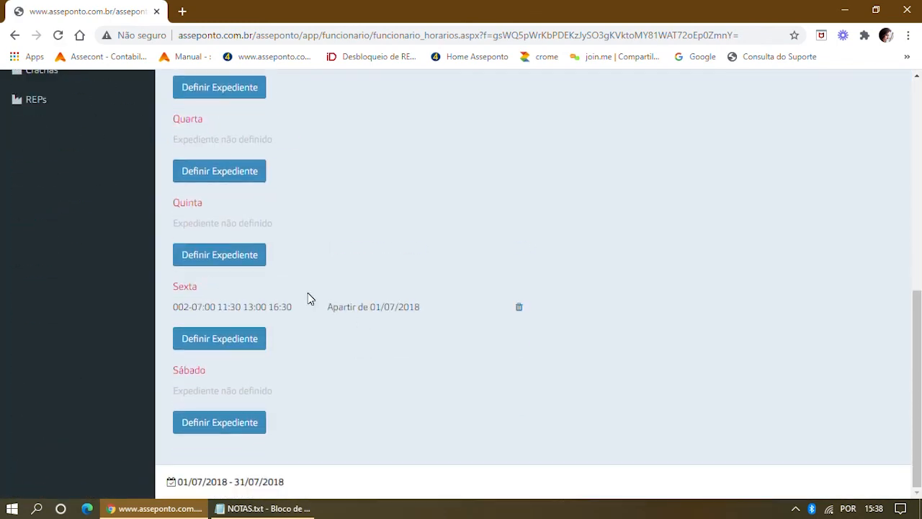
Give Sábado schedule 004 (11:00 15:00) starting 01/07/2018.
click(243, 422)
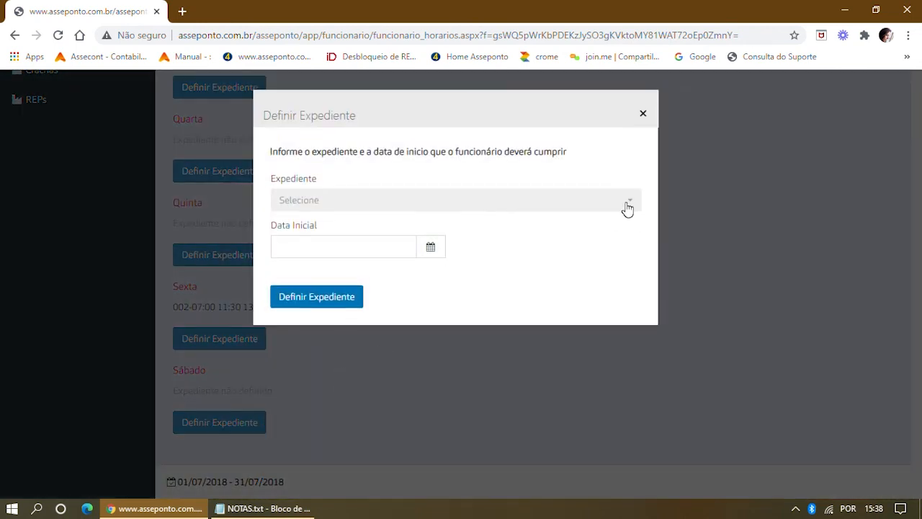
click(624, 205)
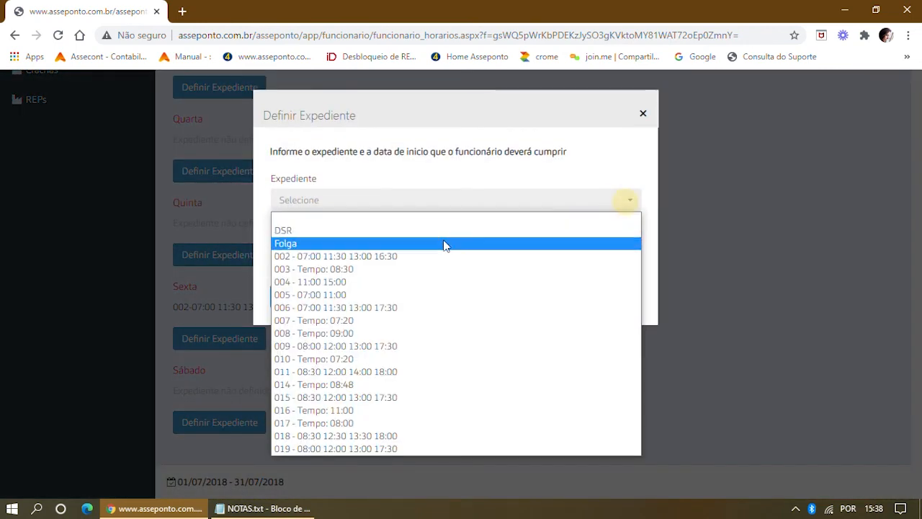
click(366, 255)
click(631, 201)
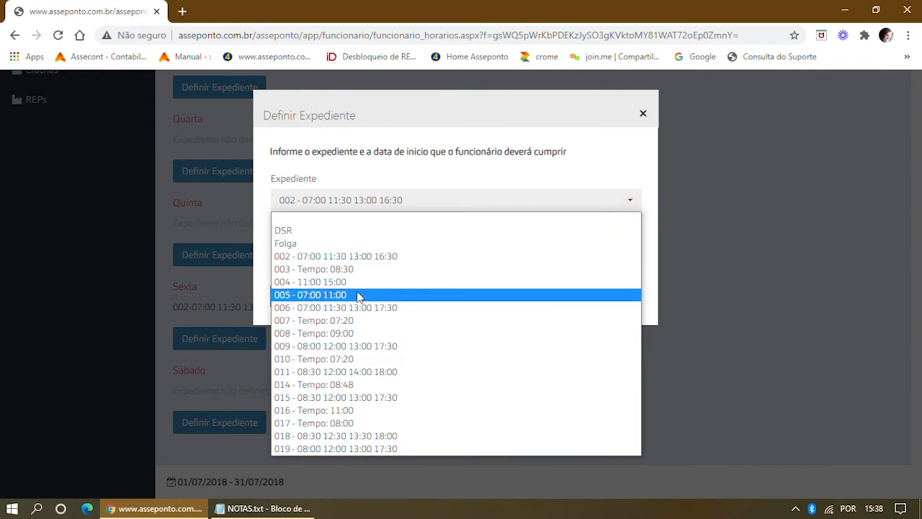
click(353, 282)
click(319, 247)
text(01)
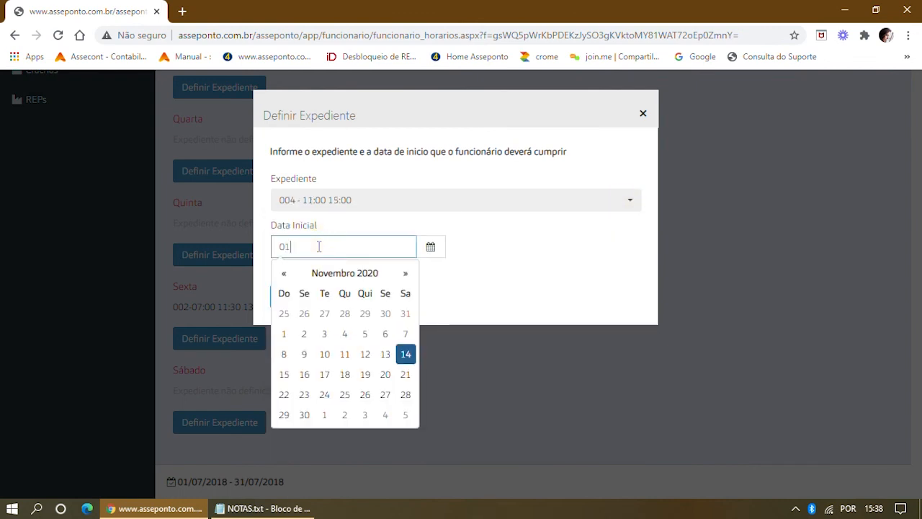
text(/07/2018)
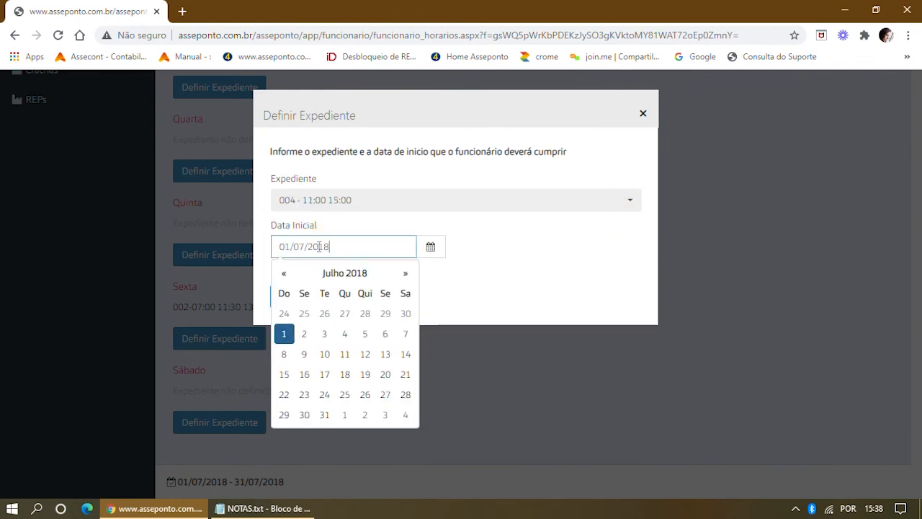
click(520, 276)
click(334, 303)
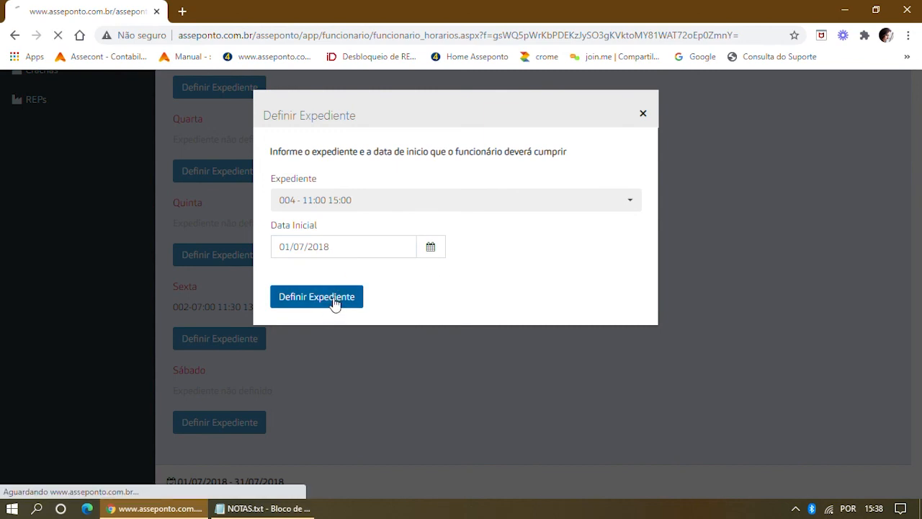
scroll(338, 310, down, 3)
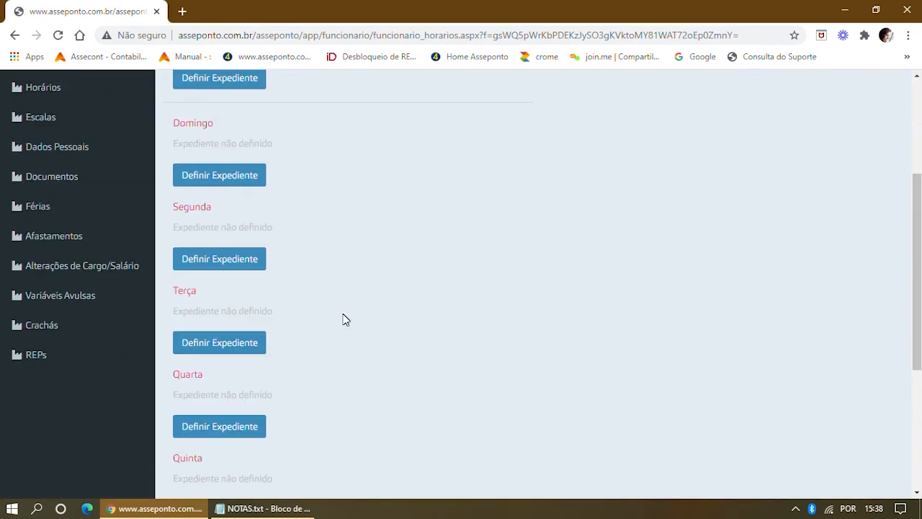
scroll(342, 319, down, 3)
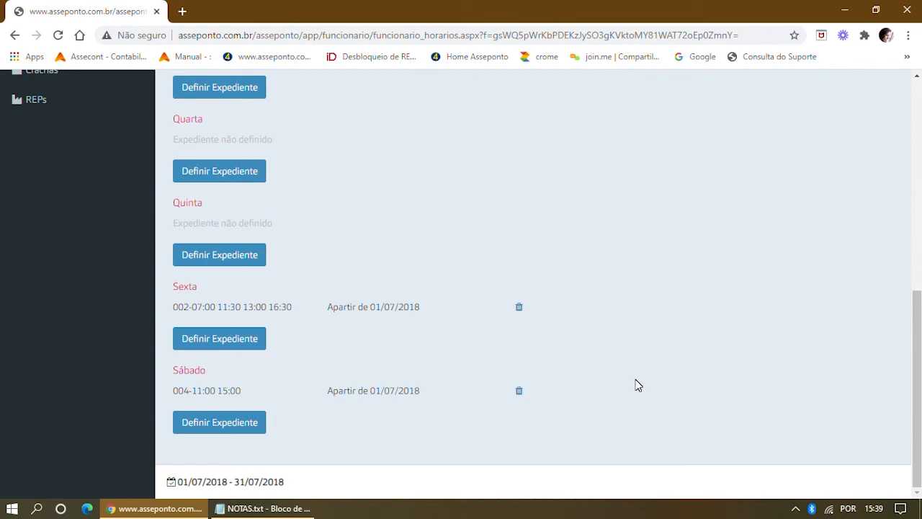
Give Domingo schedule 005 (07:00 11:00) starting 01/07/2018.
scroll(587, 249, up, 2)
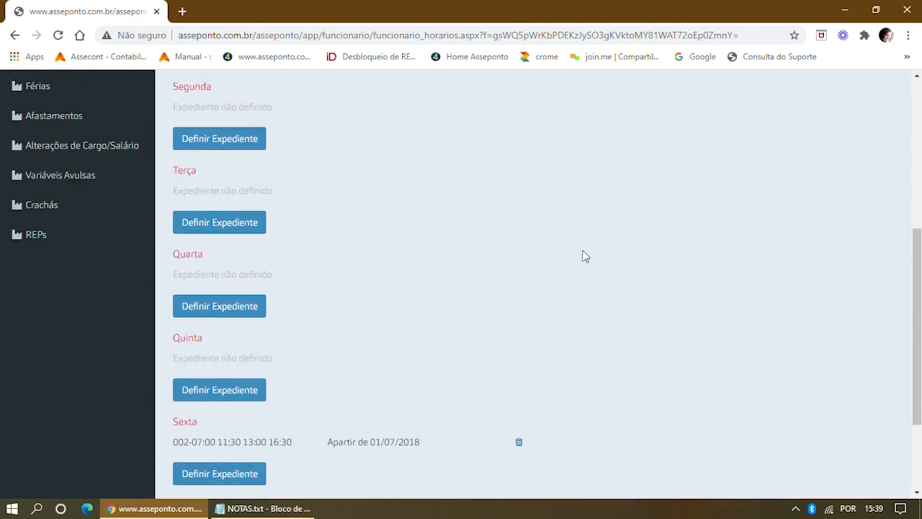
scroll(585, 257, down, 2)
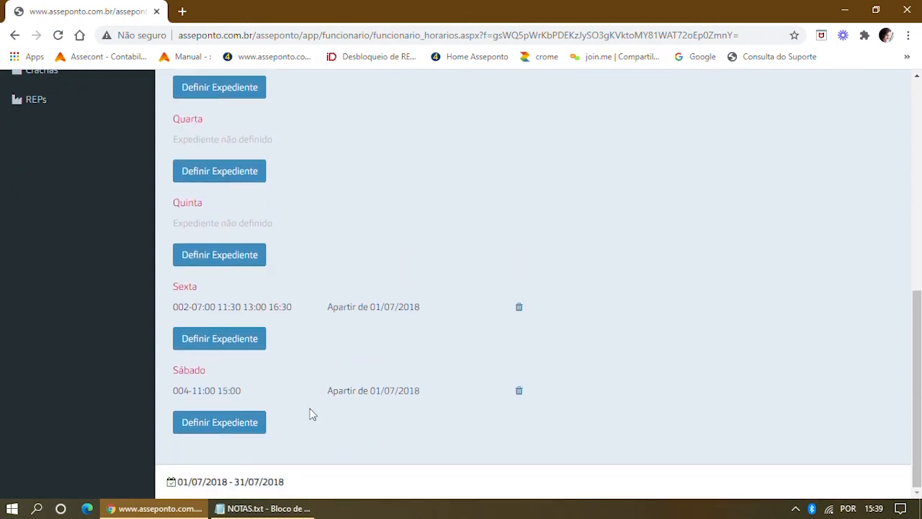
scroll(395, 363, up, 7)
click(262, 379)
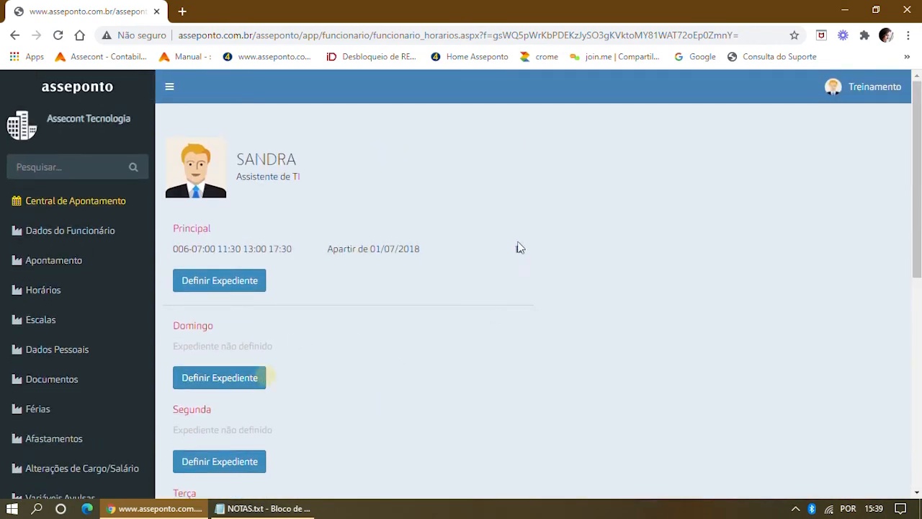
click(622, 205)
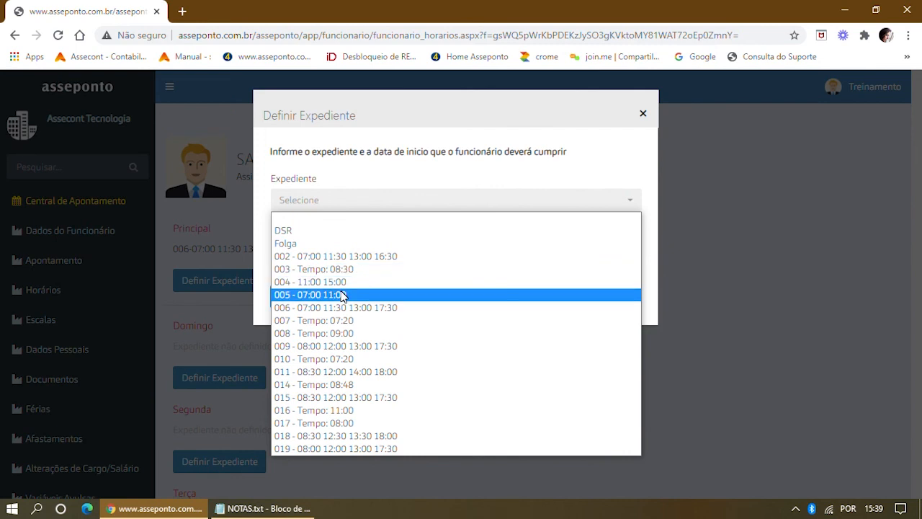
click(335, 294)
click(299, 243)
text(01/)
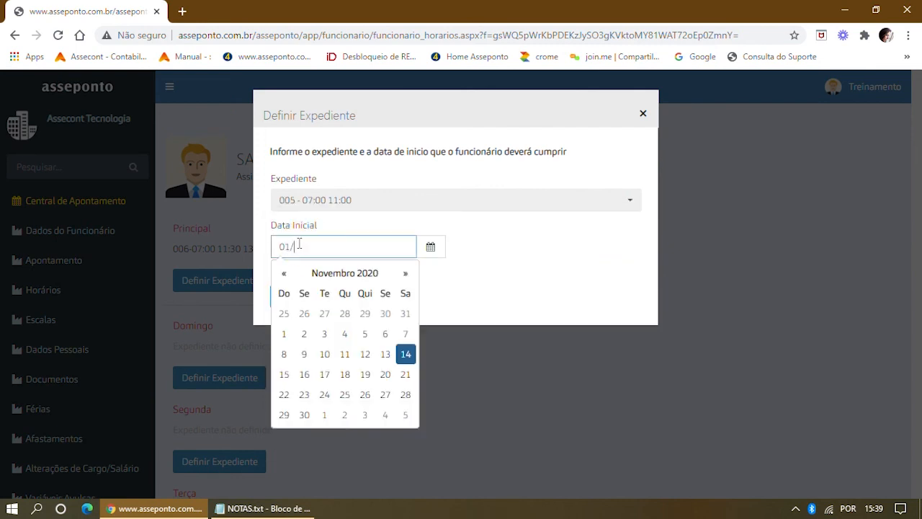
text(07/2018)
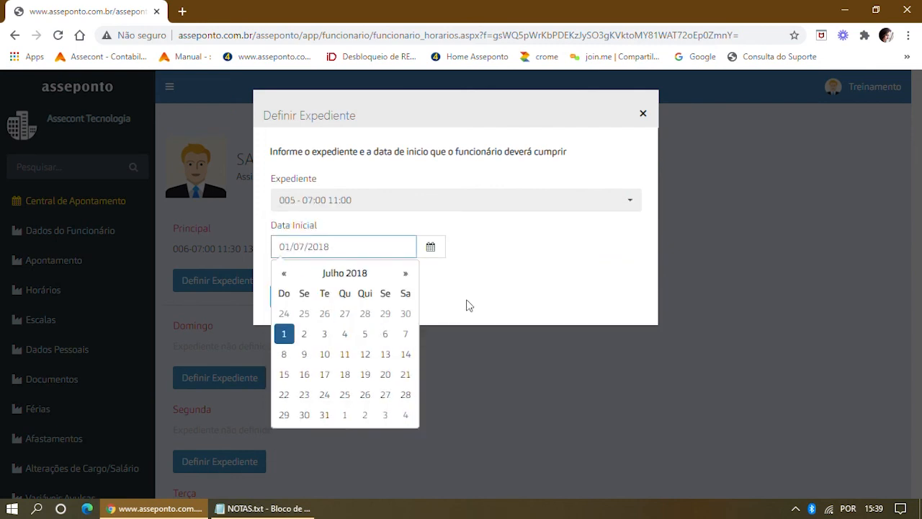
click(489, 289)
click(321, 299)
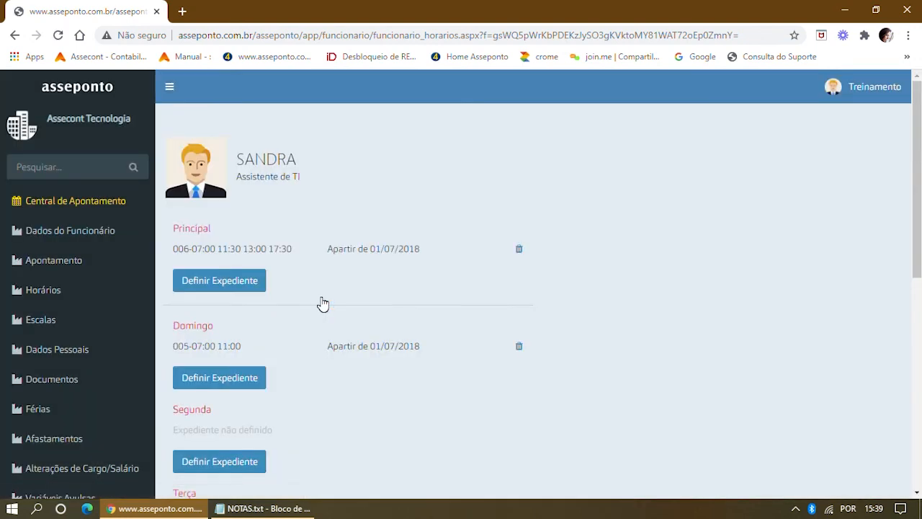
Look at Segunda's available schedules and cancel its form without changes.
scroll(412, 315, down, 3)
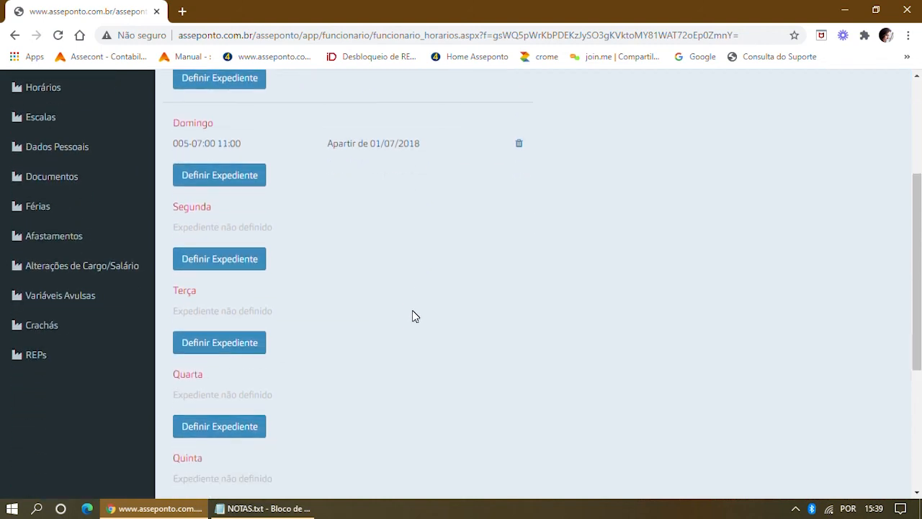
click(238, 261)
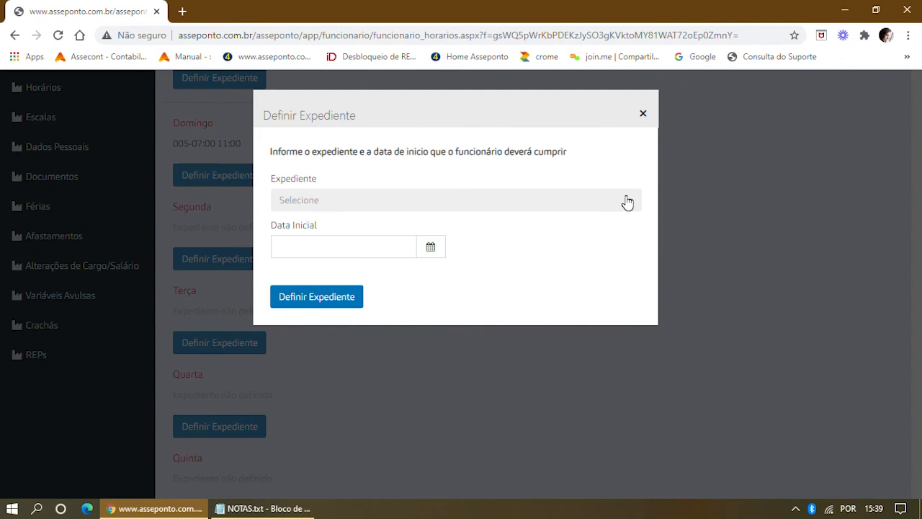
click(623, 201)
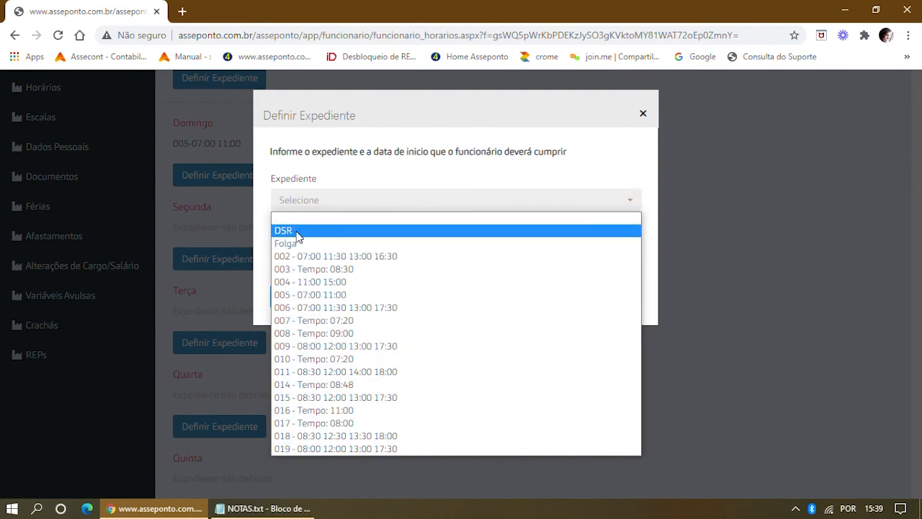
click(644, 116)
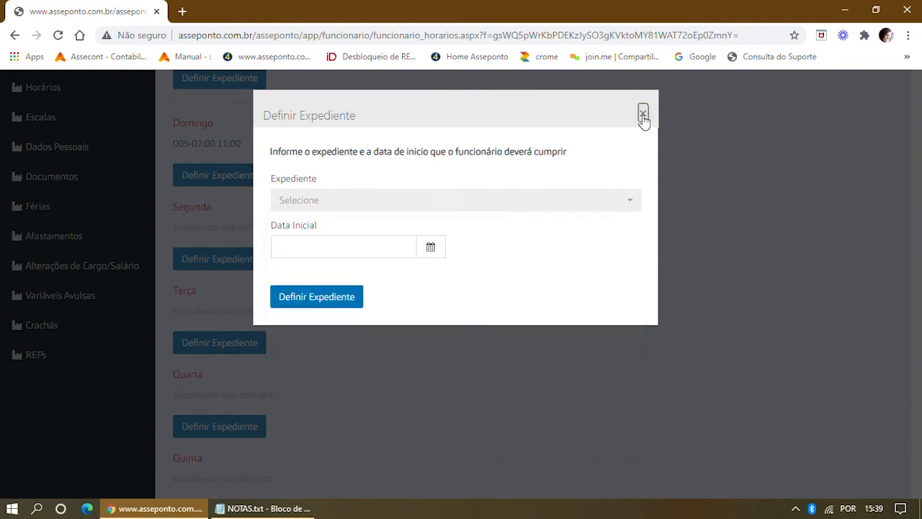
click(643, 116)
scroll(621, 212, up, 3)
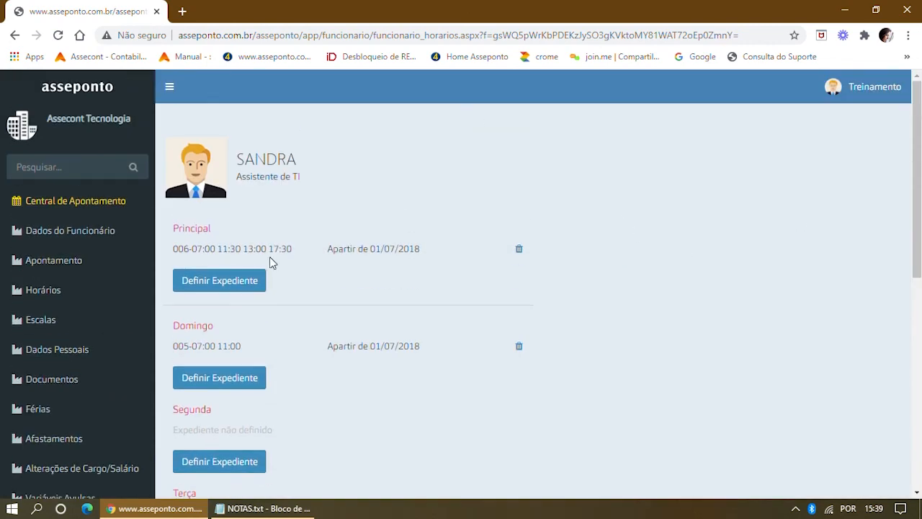
Check the employee's registration number in Dados do Funcionário.
scroll(72, 338, down, 5)
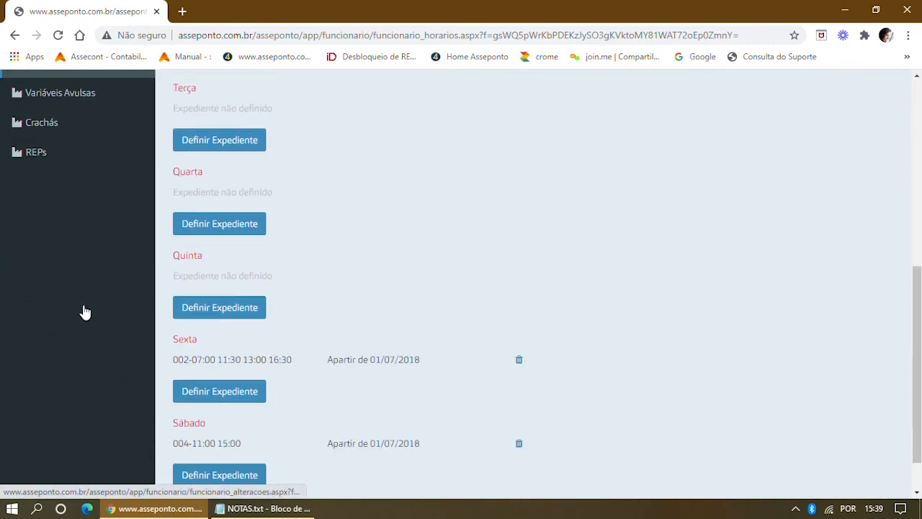
scroll(80, 288, up, 3)
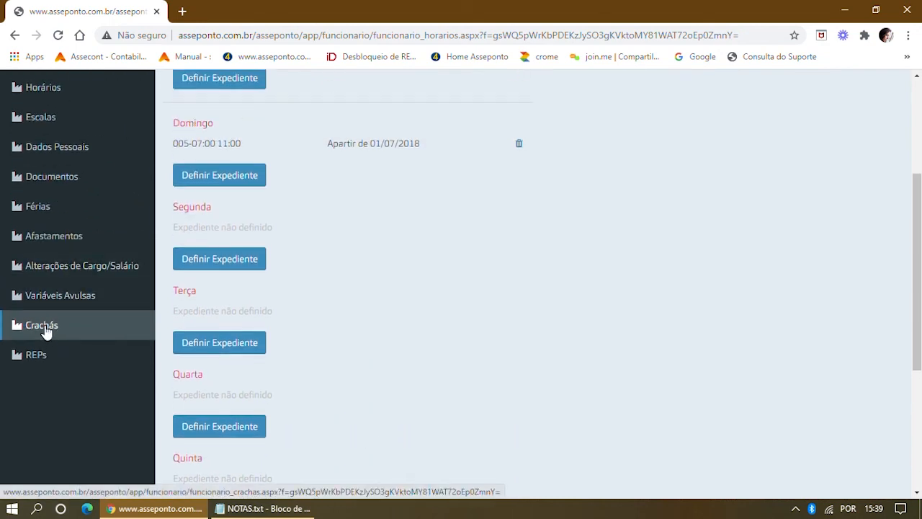
scroll(79, 255, up, 1)
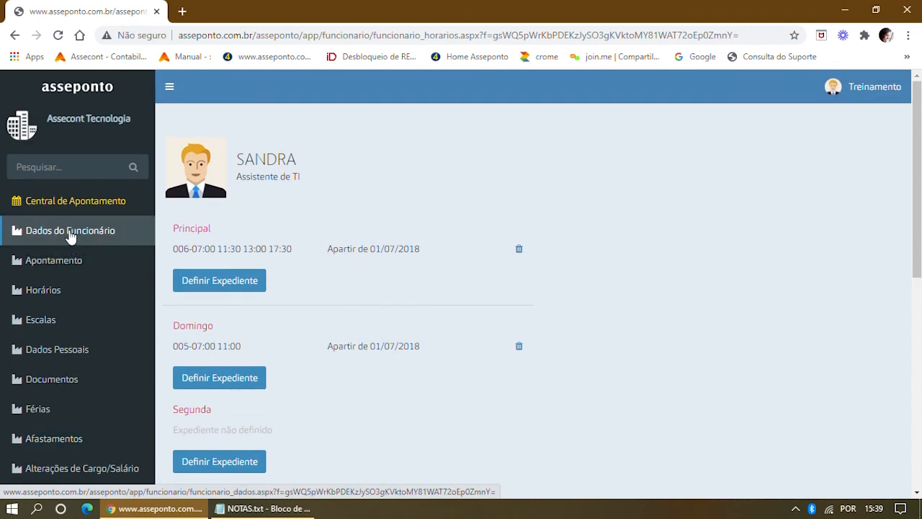
click(70, 230)
drag(574, 290, 543, 295)
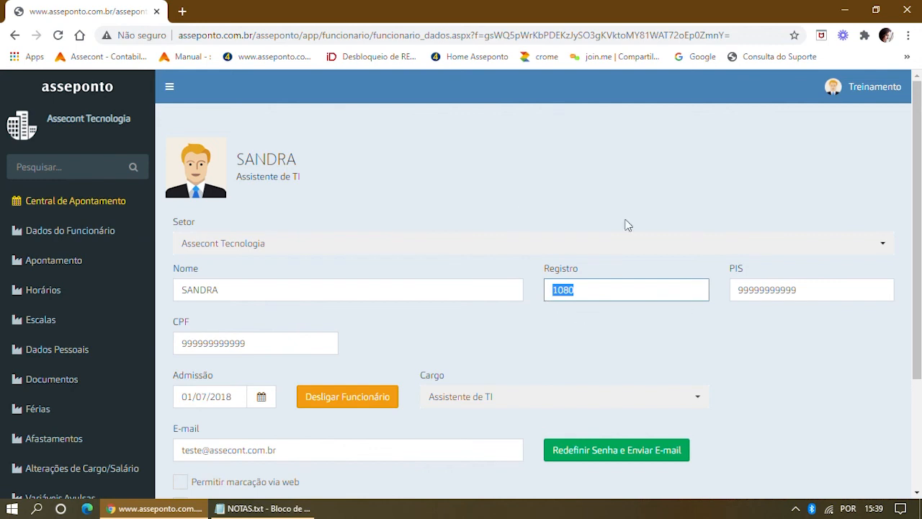
scroll(56, 363, down, 2)
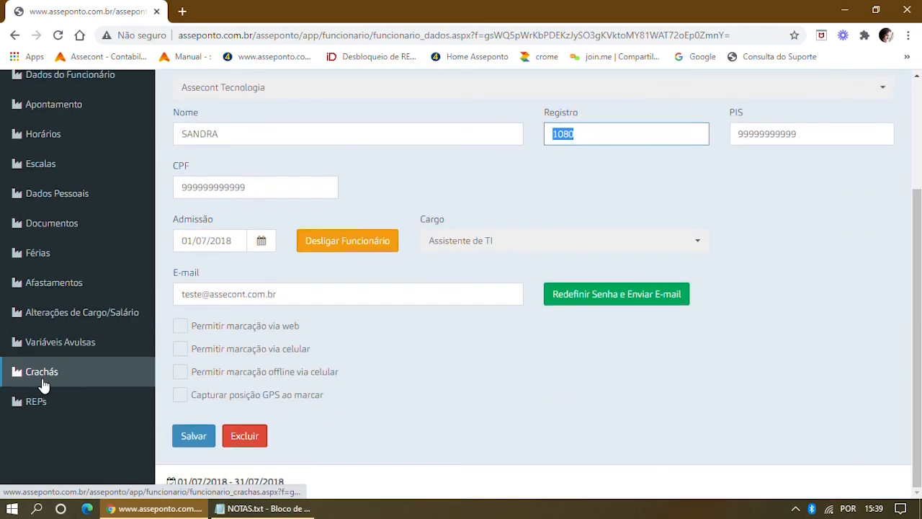
Create a badge with the registration number as its number, valid from 01/07/2018.
click(42, 377)
click(213, 227)
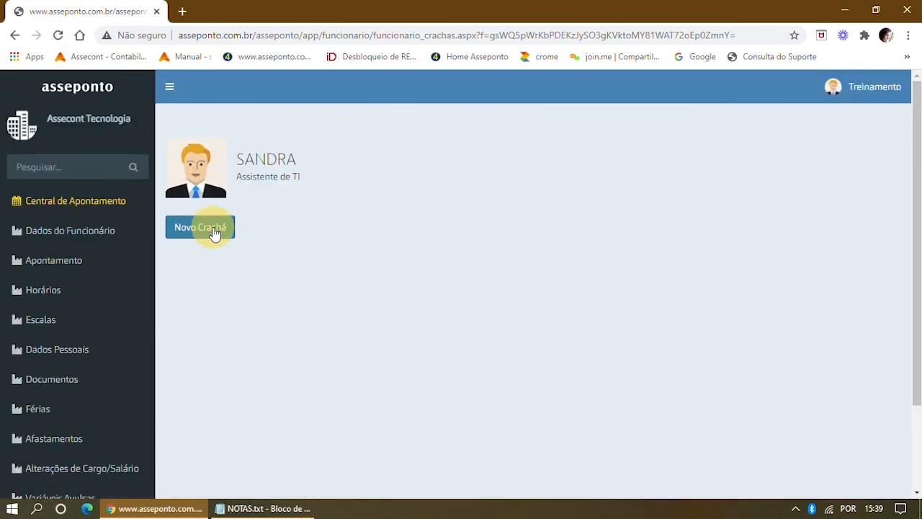
click(339, 247)
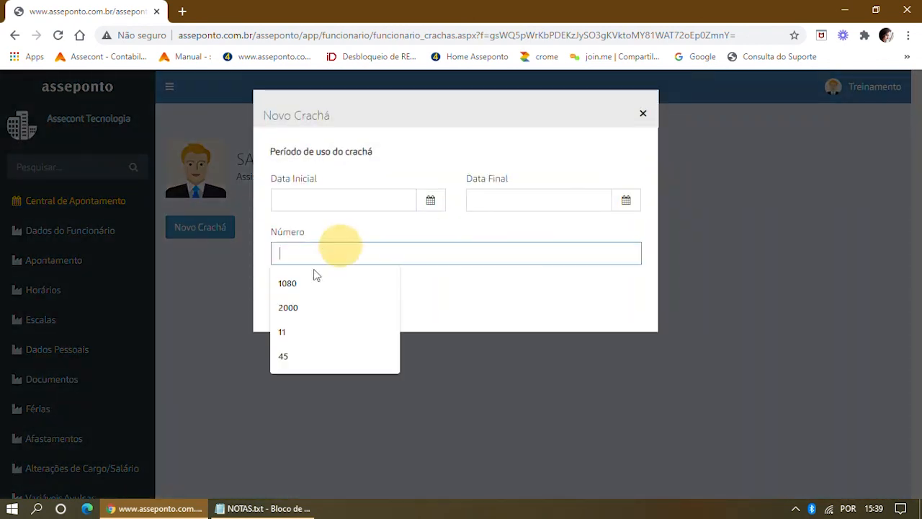
click(293, 283)
click(295, 198)
text(01)
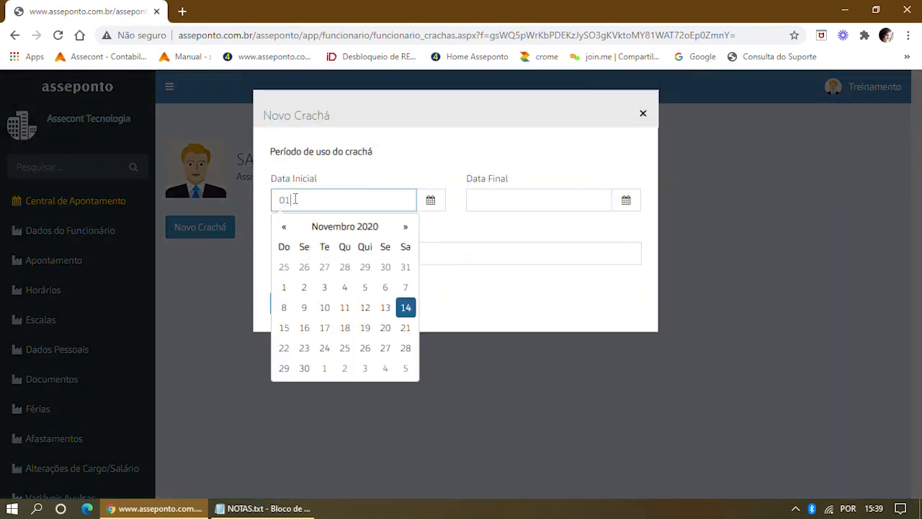
text(/07/2018)
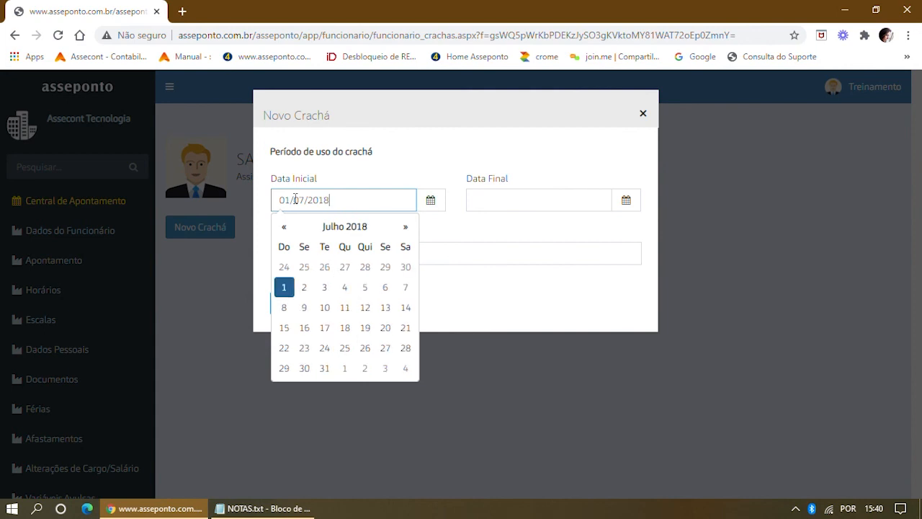
click(479, 303)
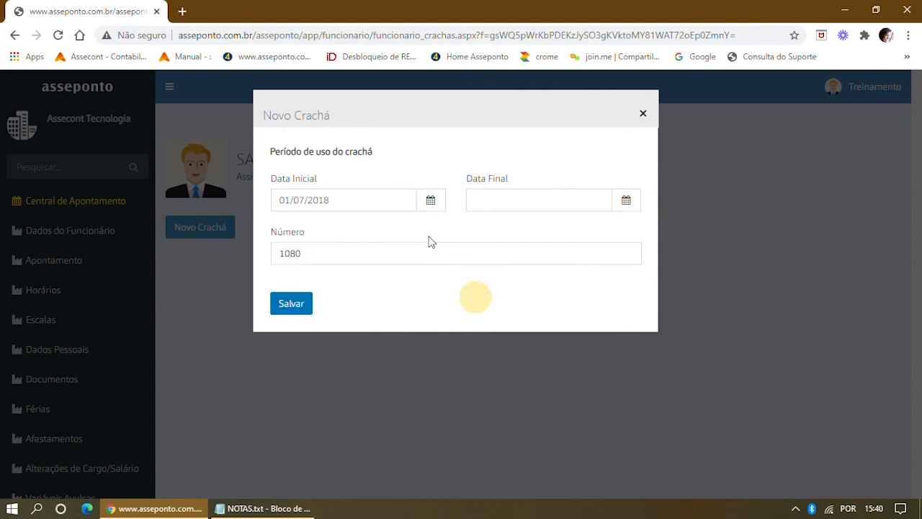
click(293, 314)
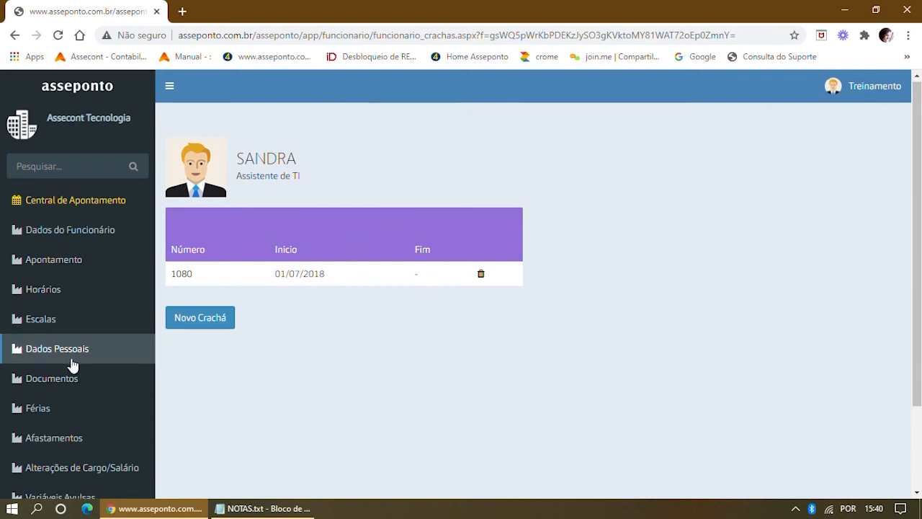
scroll(74, 366, down, 2)
click(45, 451)
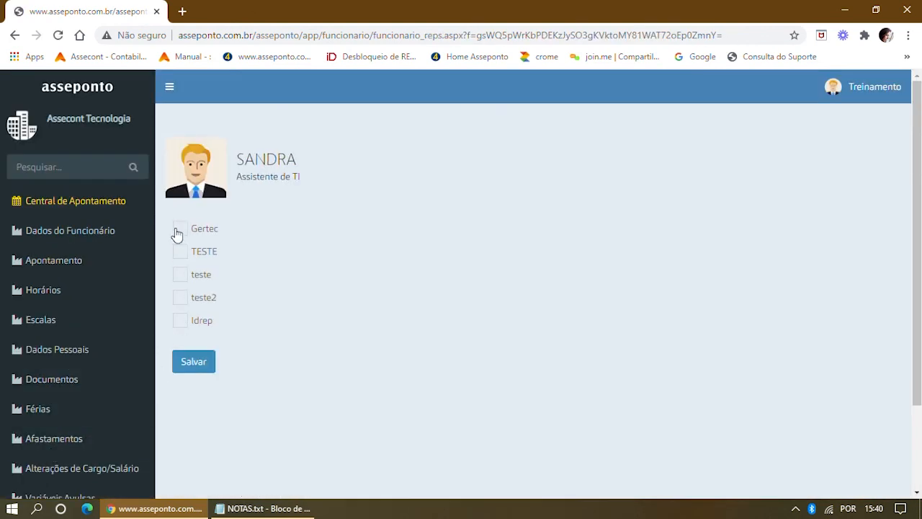
Assign the employee to the Gertec REP, save, and minimize Chrome to show the desktop.
click(179, 231)
click(200, 361)
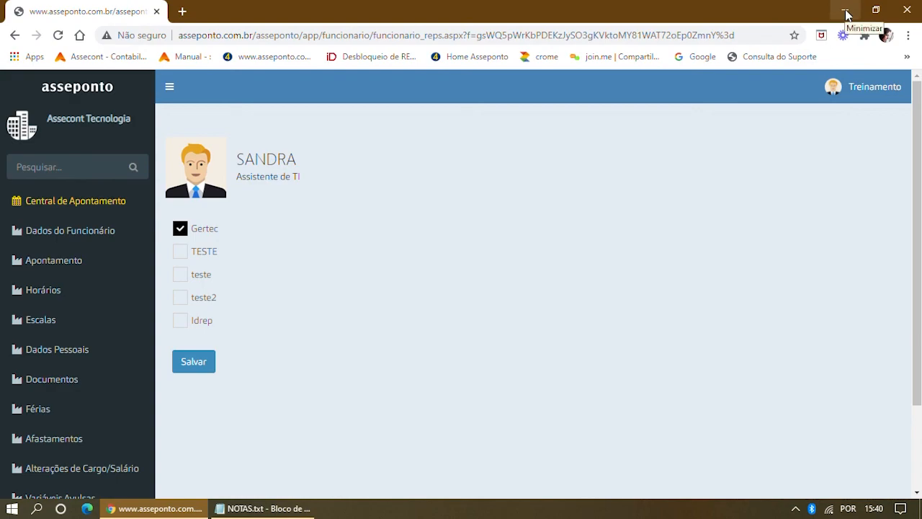
click(846, 11)
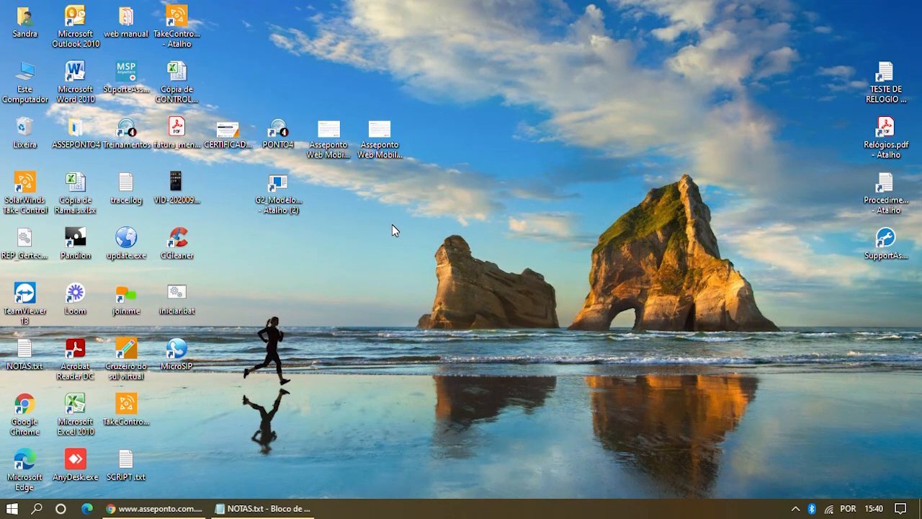
Launch Gertec 2 - Modelo D and load the terminal's employee list.
double_click(274, 188)
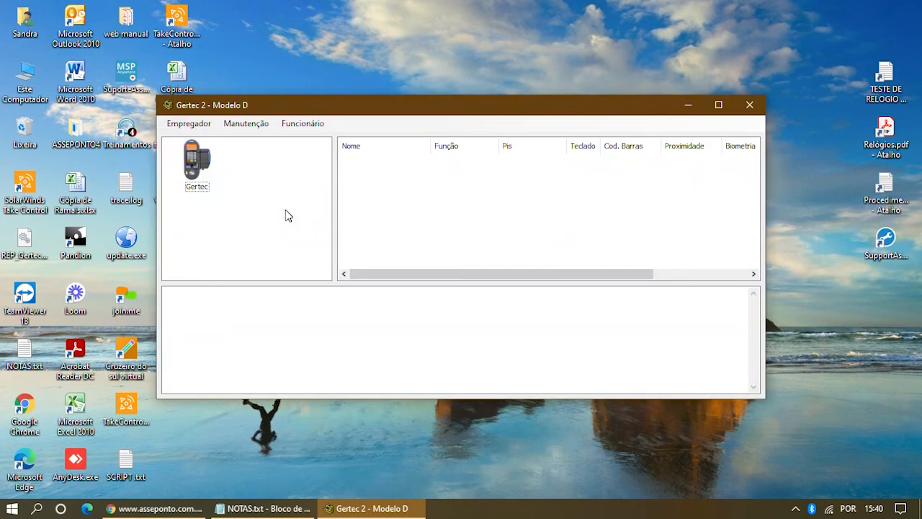
click(206, 184)
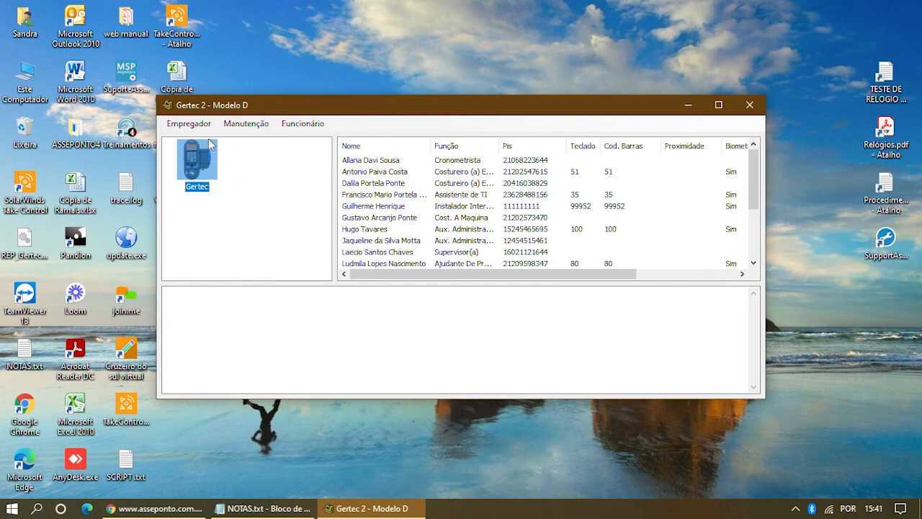
click(369, 195)
scroll(371, 201, down, 3)
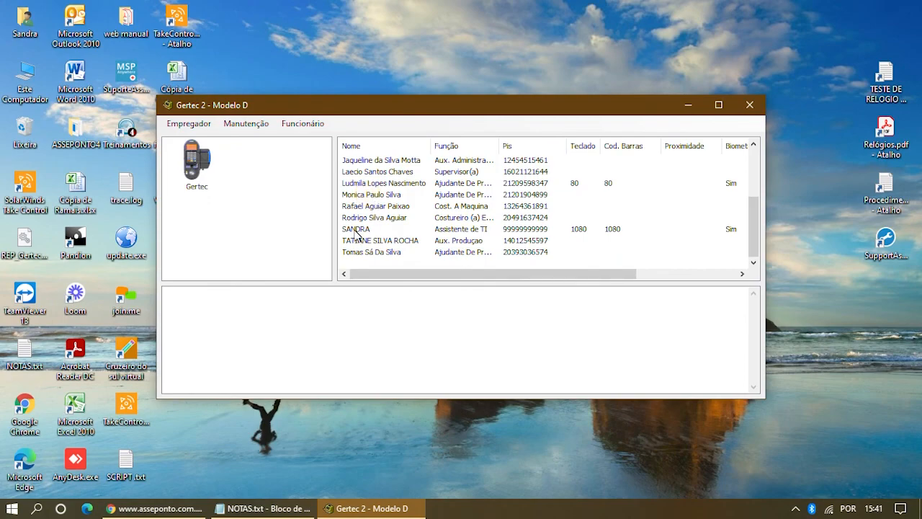
click(356, 229)
click(155, 508)
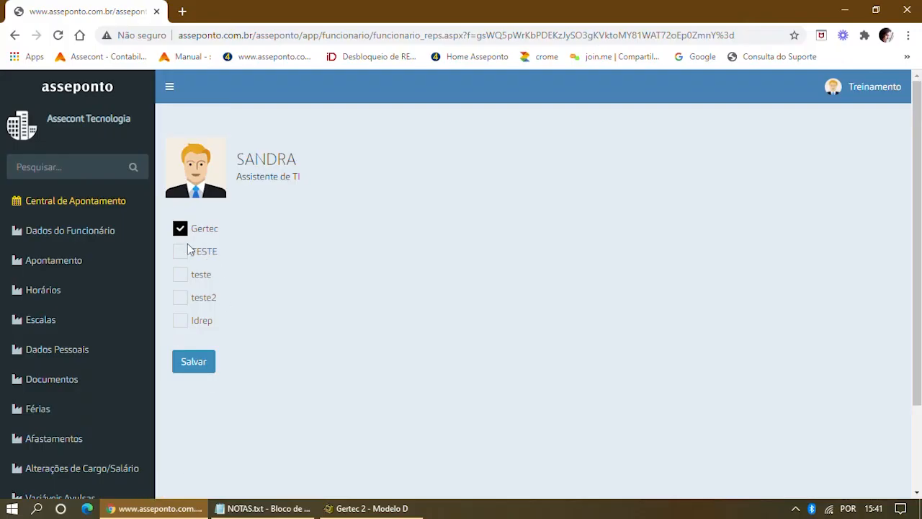
click(358, 512)
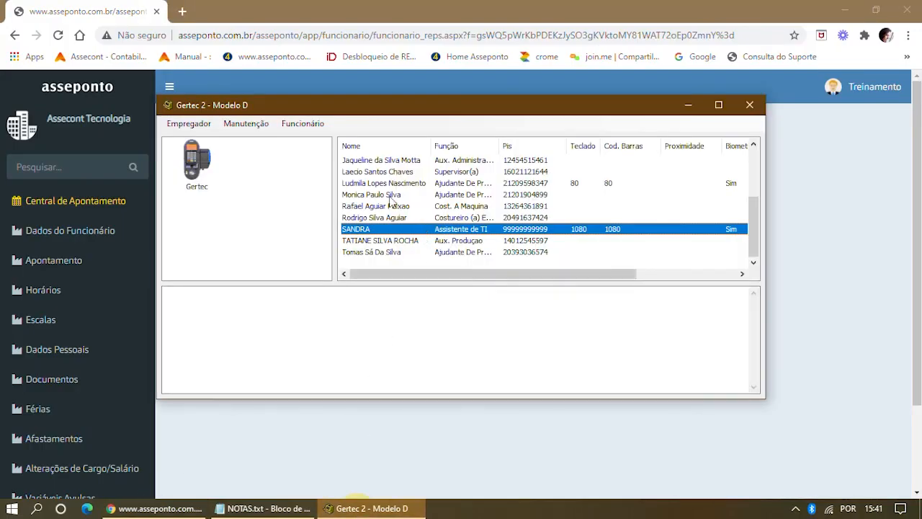
Inspect SANDRA's row across the table columns, then close Gertec 2 - Modelo D.
right_click(358, 229)
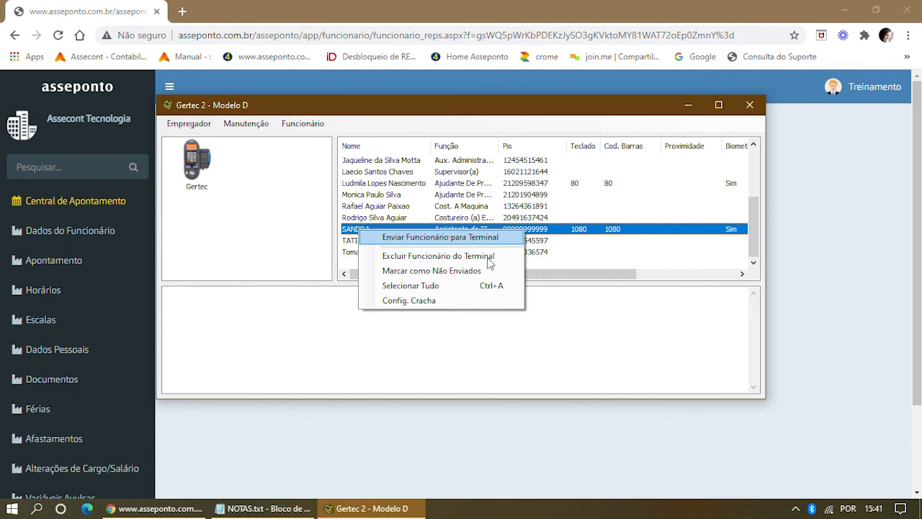
drag(627, 274, 746, 278)
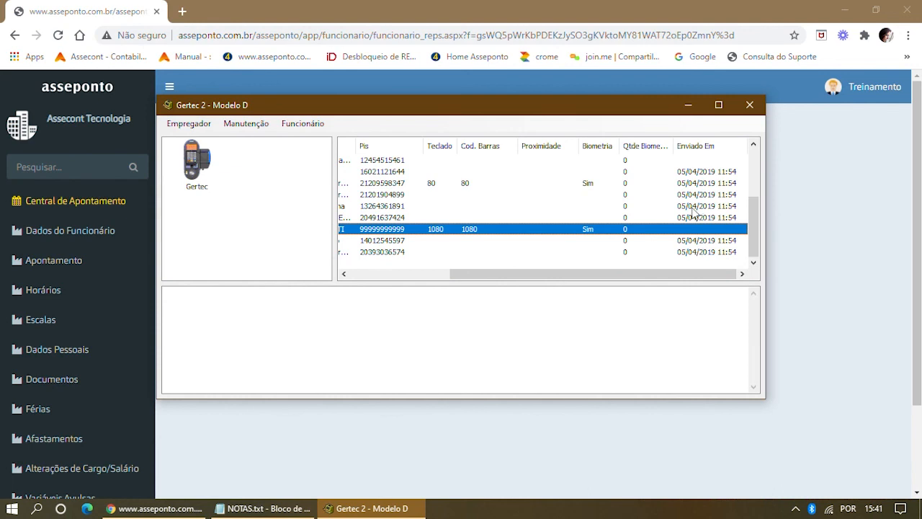
drag(692, 279, 494, 279)
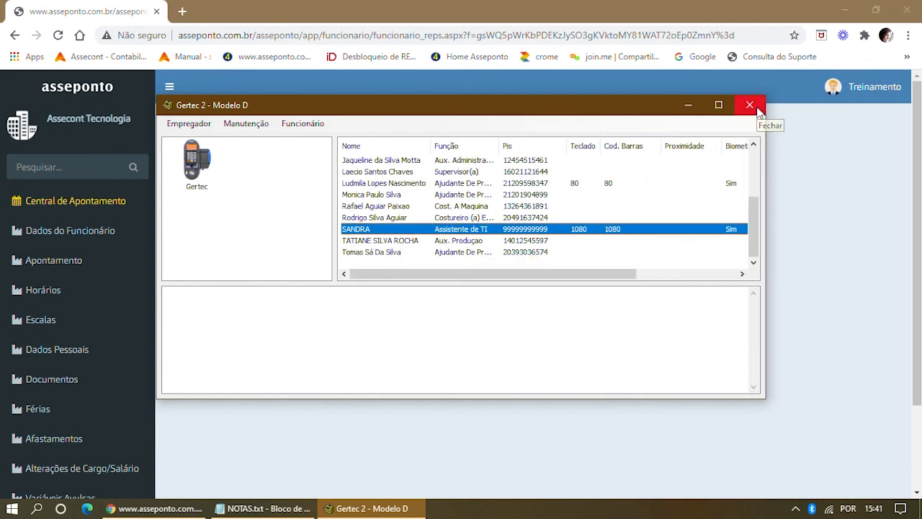
click(755, 108)
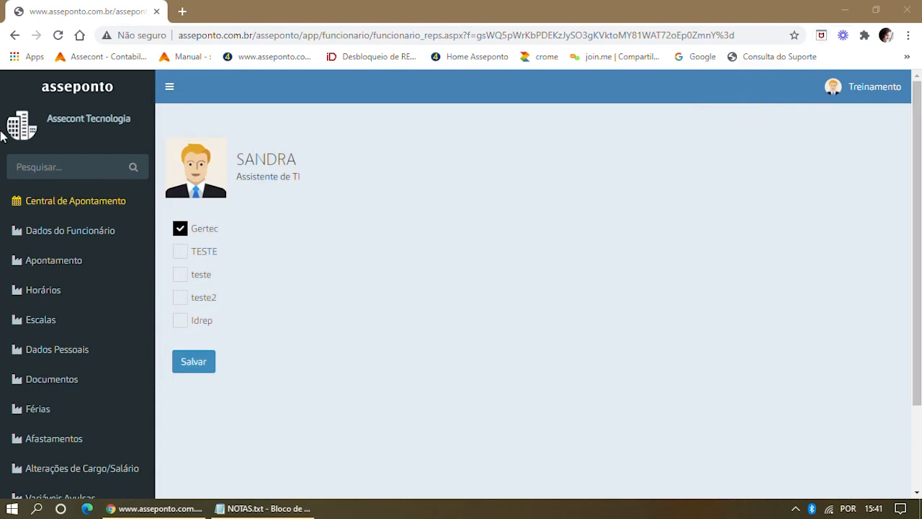
Generate the Espelho de Ponto Geral (PDF) report from Central de Apontamento.
click(72, 204)
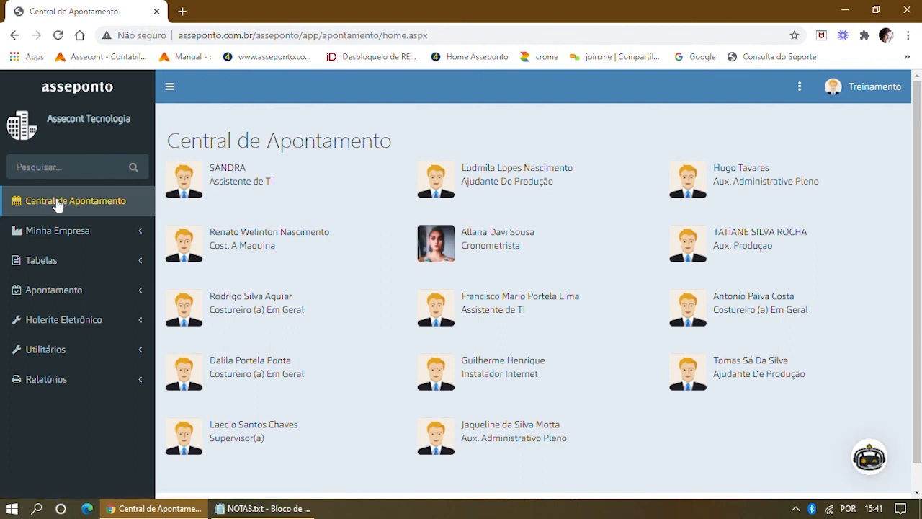
click(799, 88)
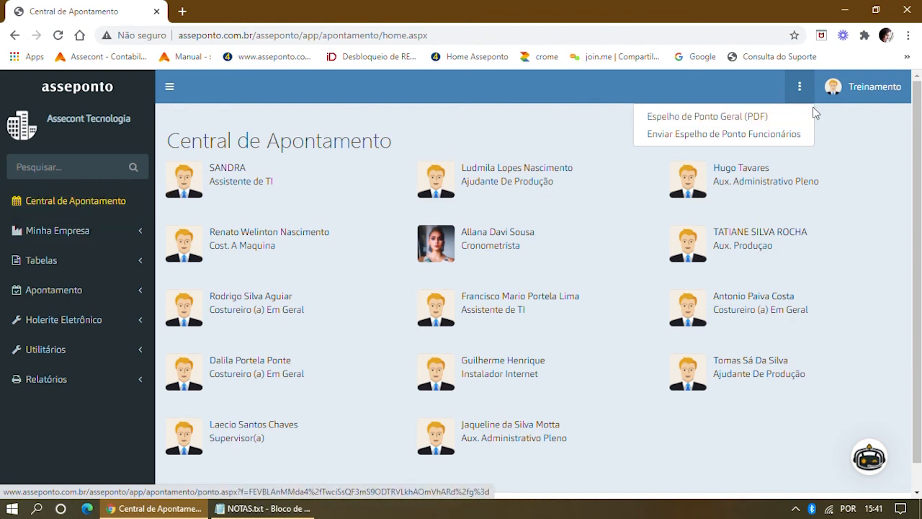
click(716, 119)
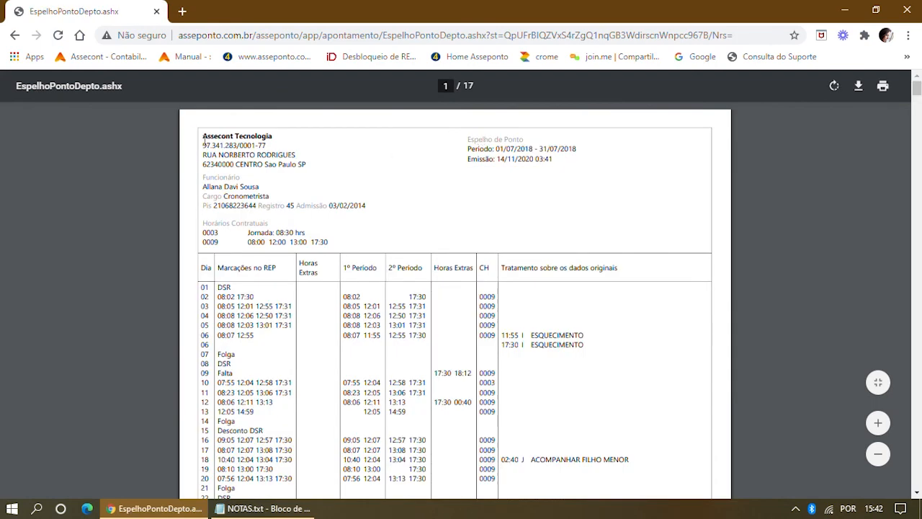
drag(203, 139, 307, 164)
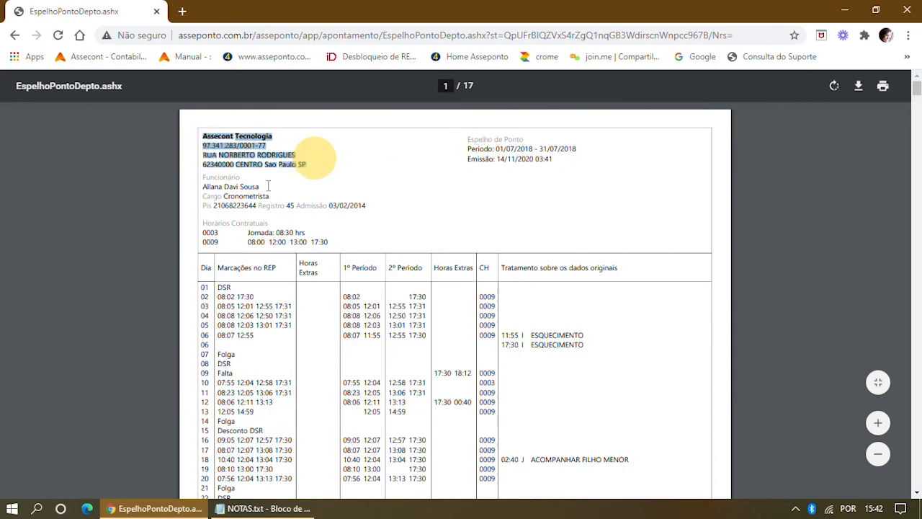
drag(205, 191, 388, 218)
scroll(387, 218, down, 1)
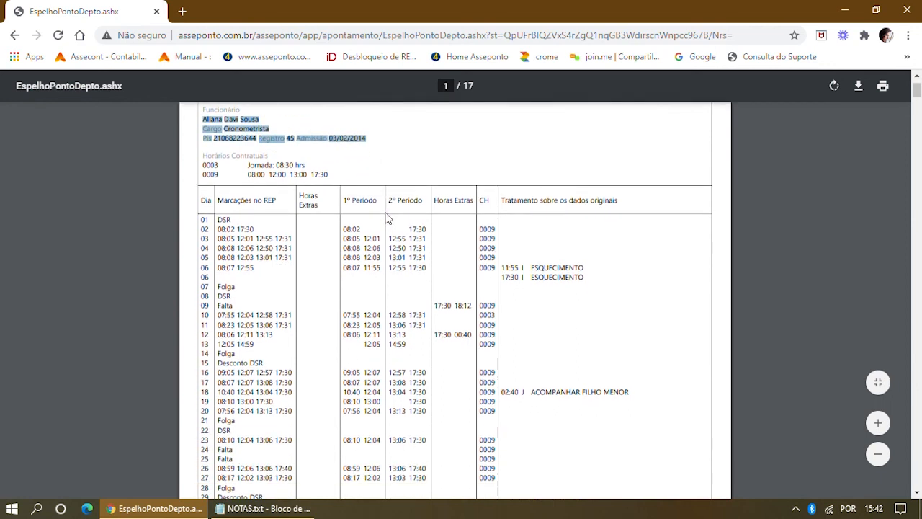
mouse_move(207, 165)
mouse_down()
mouse_move(320, 173)
mouse_move(205, 165)
mouse_up()
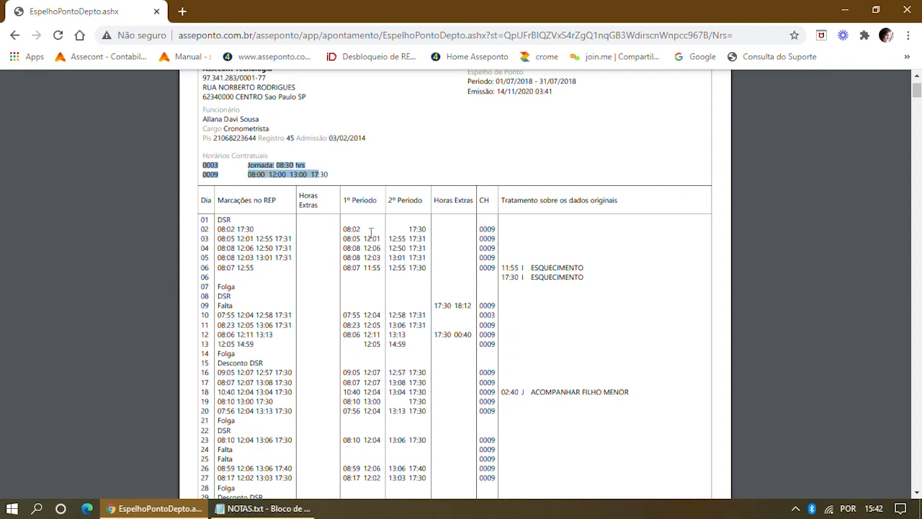
drag(478, 229, 502, 228)
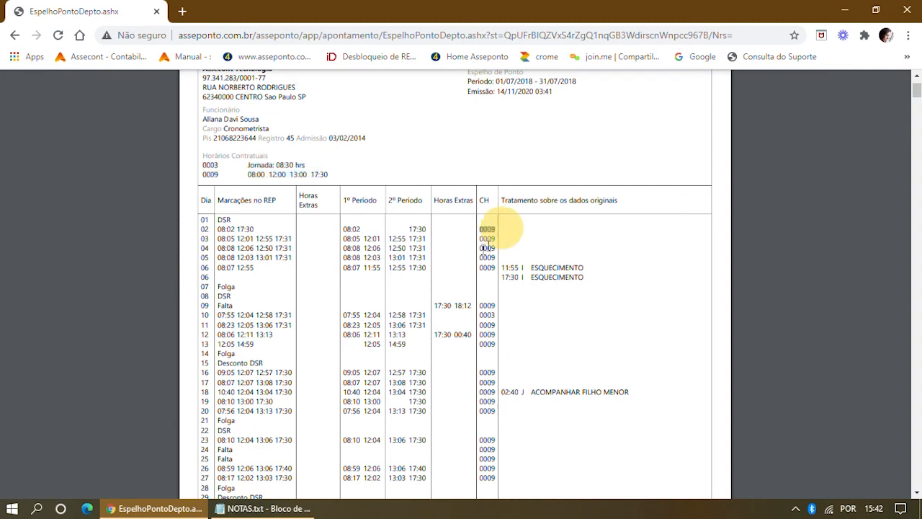
drag(476, 266, 496, 263)
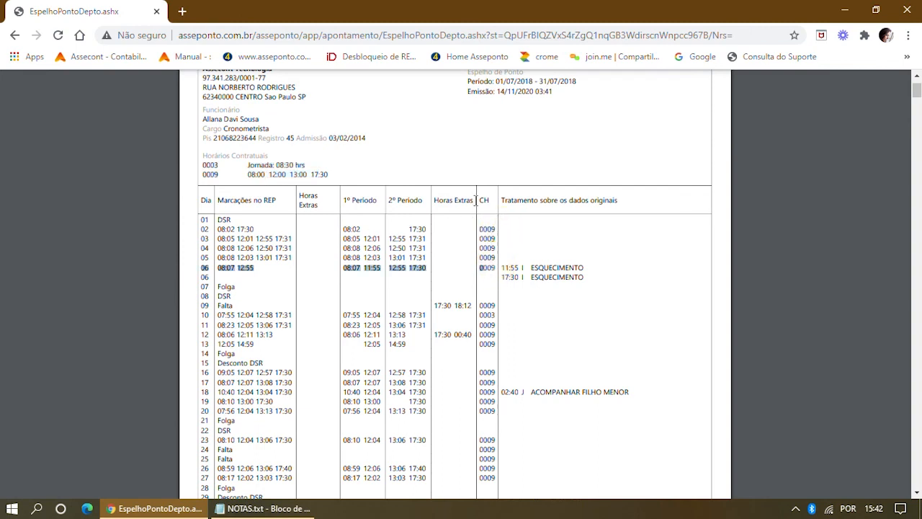
drag(475, 200, 495, 199)
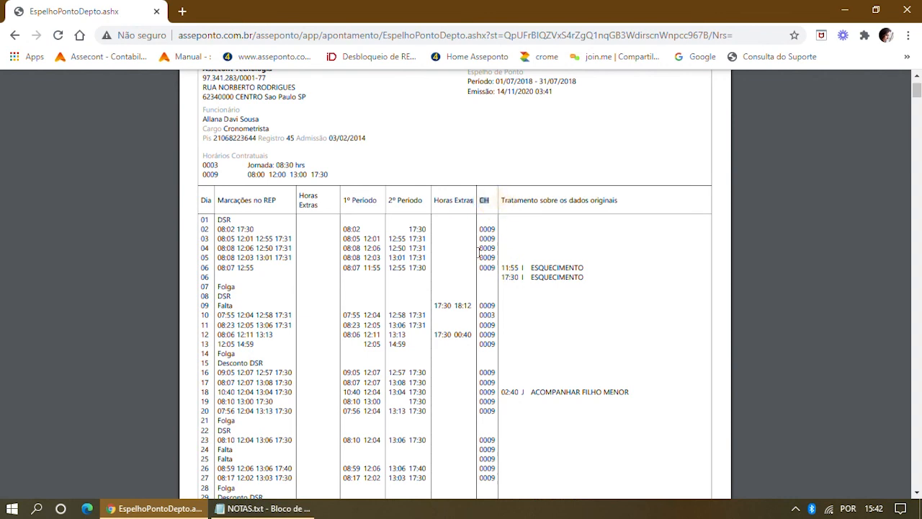
drag(477, 252, 496, 248)
drag(478, 315, 499, 316)
drag(218, 202, 283, 201)
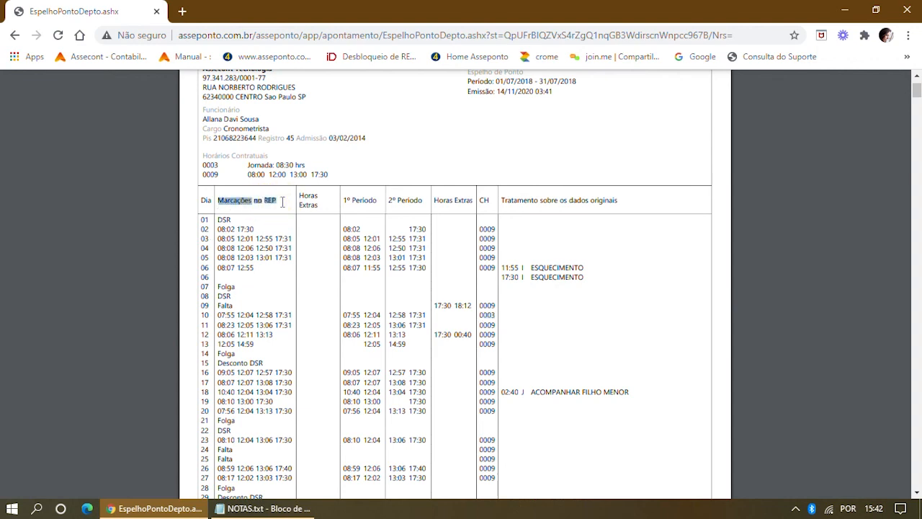
drag(262, 268, 217, 269)
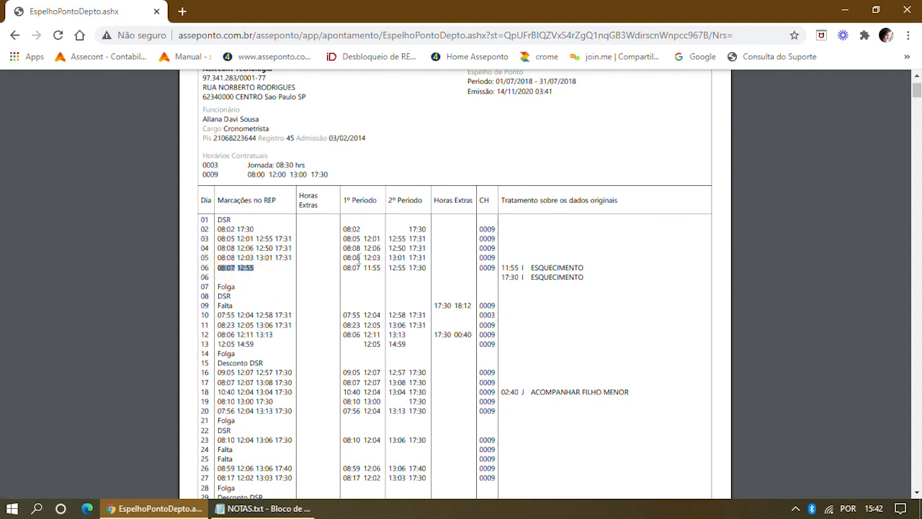
drag(365, 270, 429, 267)
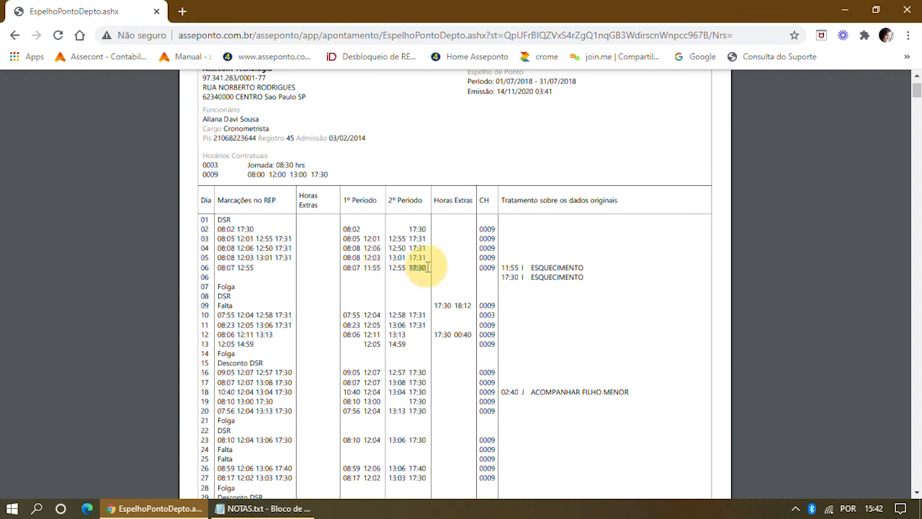
drag(502, 202, 618, 200)
drag(502, 267, 594, 278)
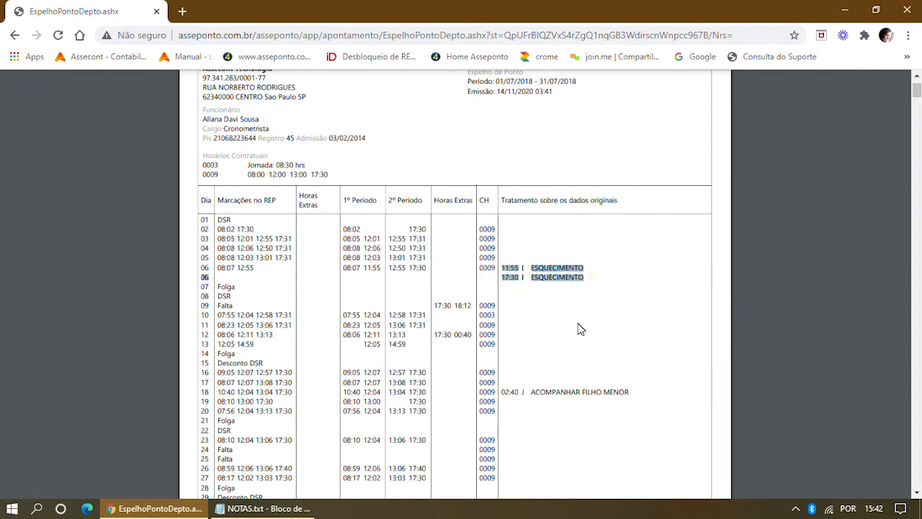
scroll(578, 324, down, 1)
drag(505, 325, 630, 319)
scroll(630, 322, down, 2)
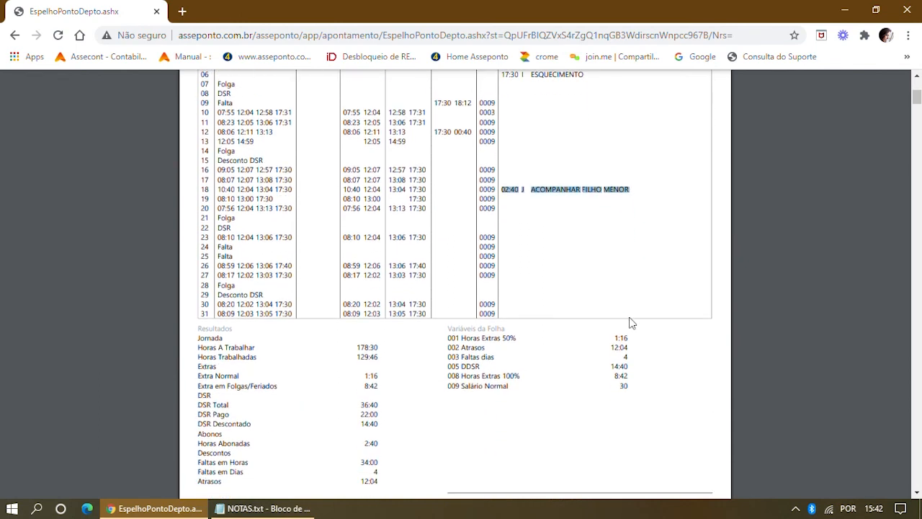
scroll(554, 274, up, 1)
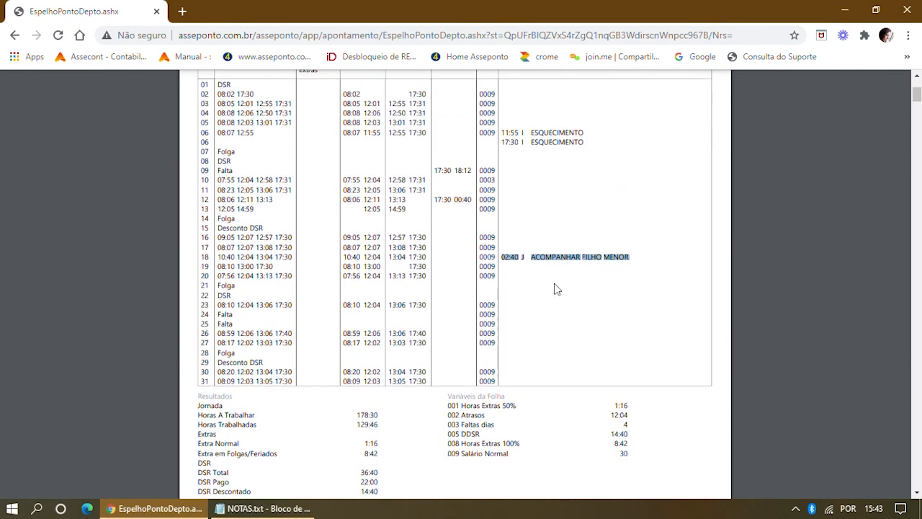
scroll(574, 287, down, 1)
scroll(574, 287, down, 2)
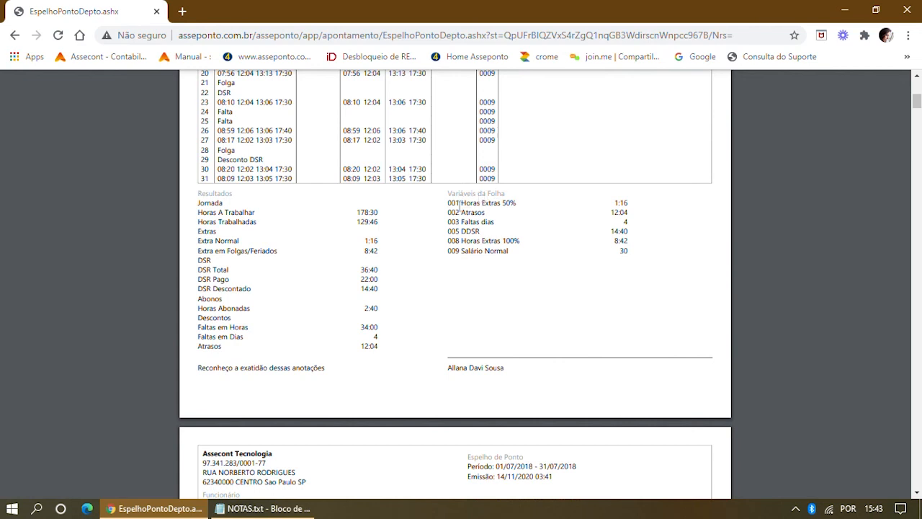
drag(461, 203, 533, 202)
drag(461, 213, 520, 240)
drag(461, 250, 513, 250)
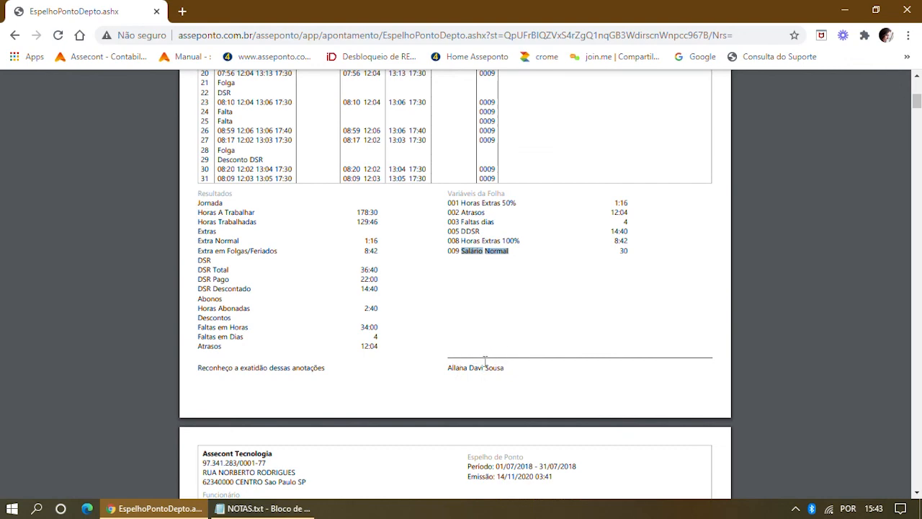
scroll(791, 219, down, 5)
scroll(791, 217, up, 1)
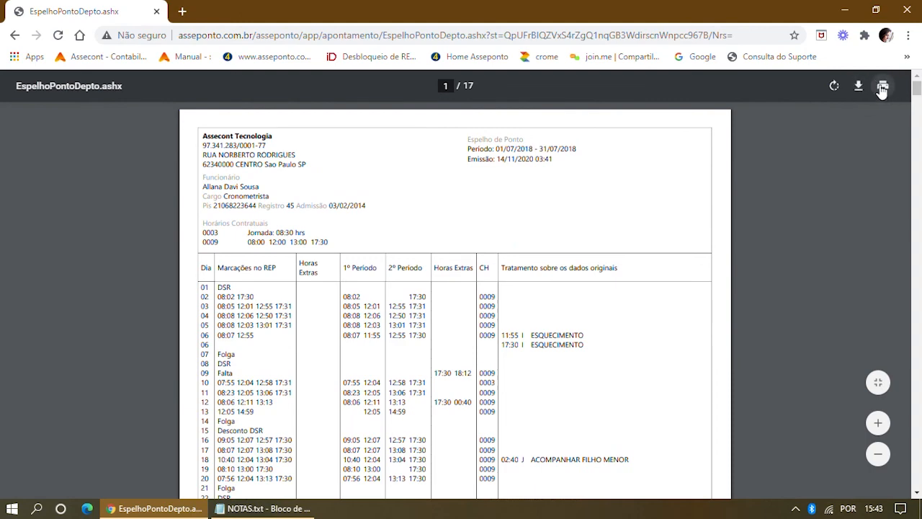
Save the timesheet PDF to the Desktop as arquivo (3).pdf and return to the Asseponto home.
click(859, 90)
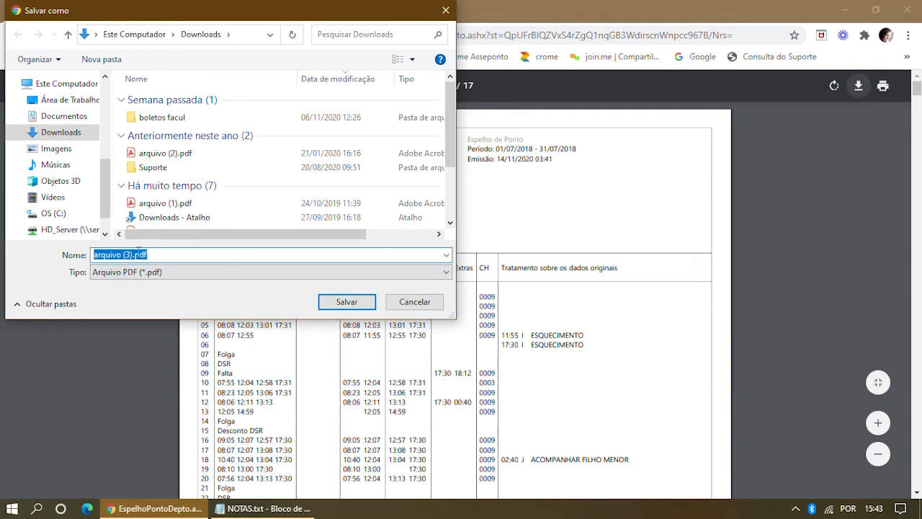
scroll(87, 144, up, 5)
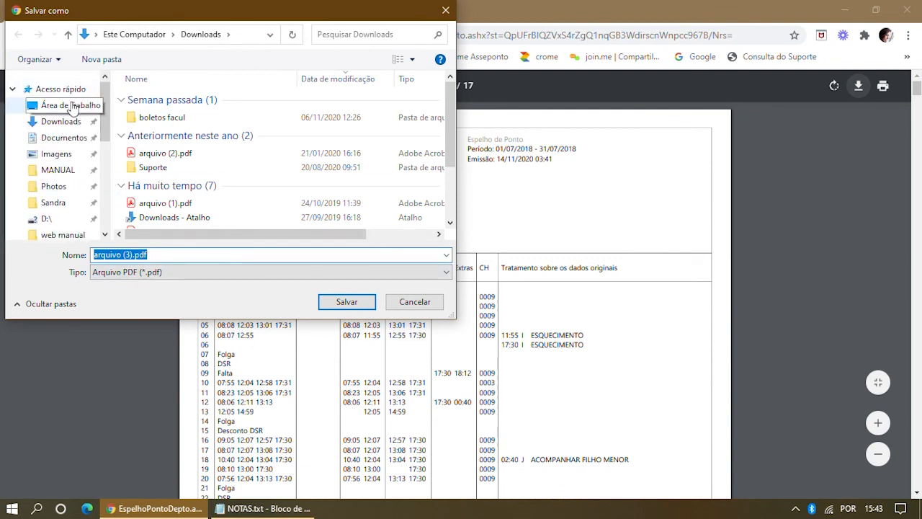
click(72, 105)
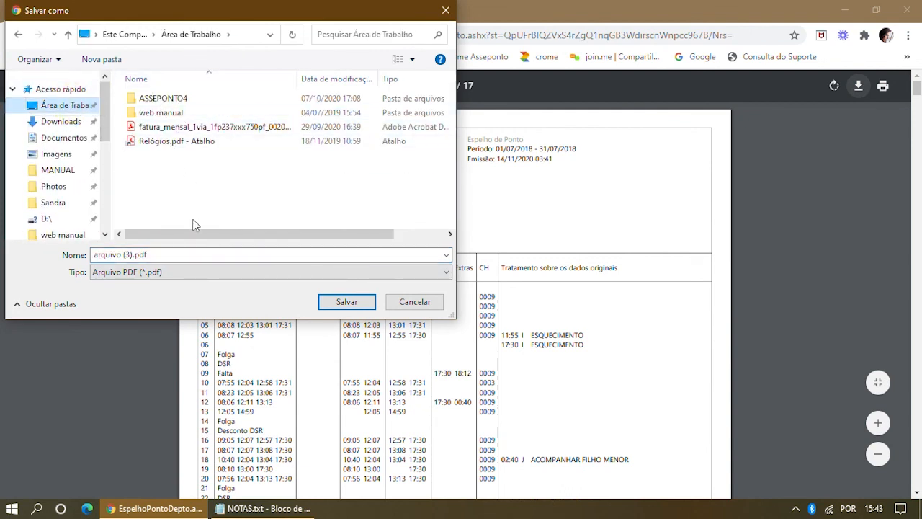
click(118, 257)
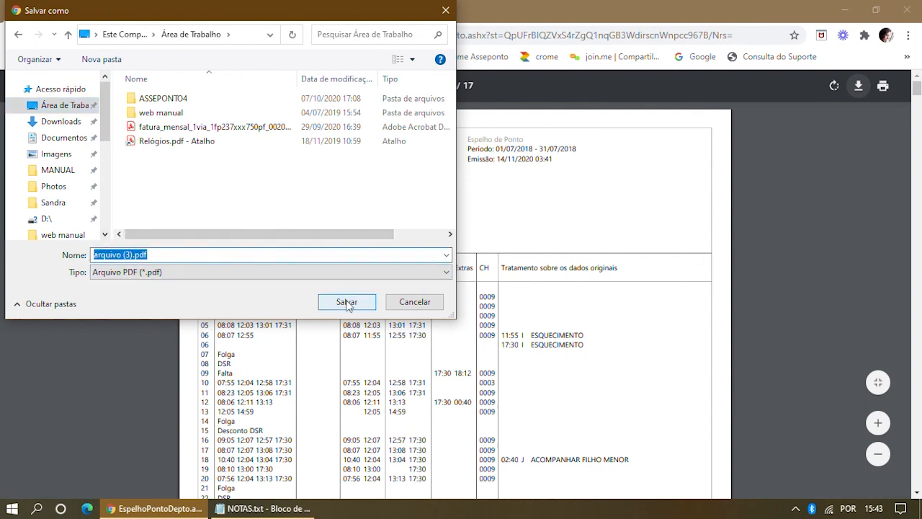
click(405, 306)
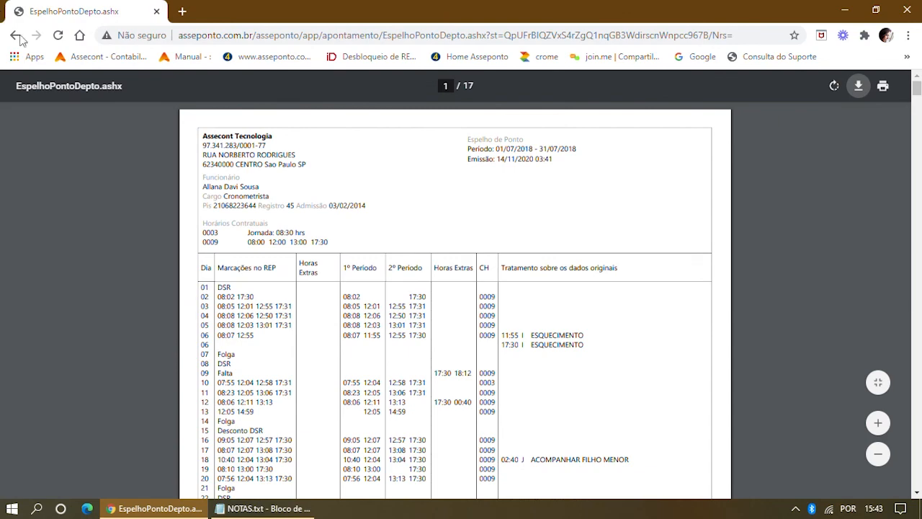
click(14, 35)
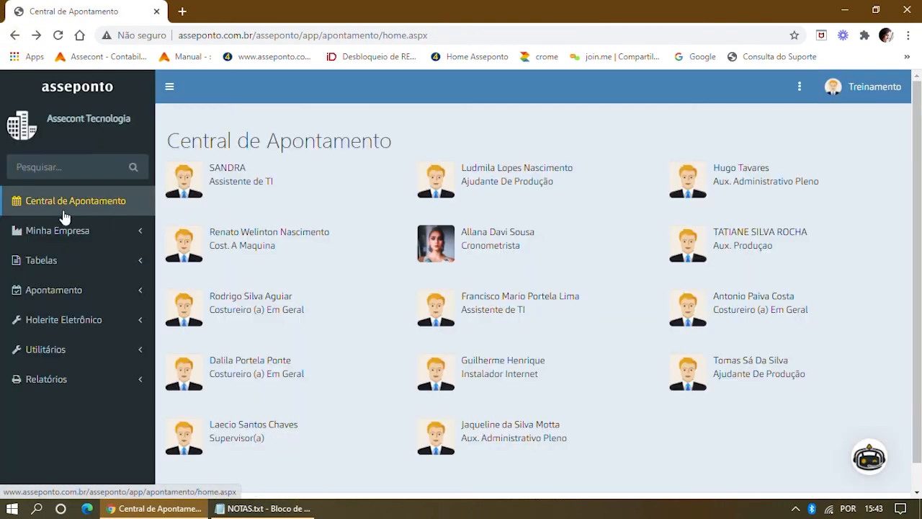
click(73, 87)
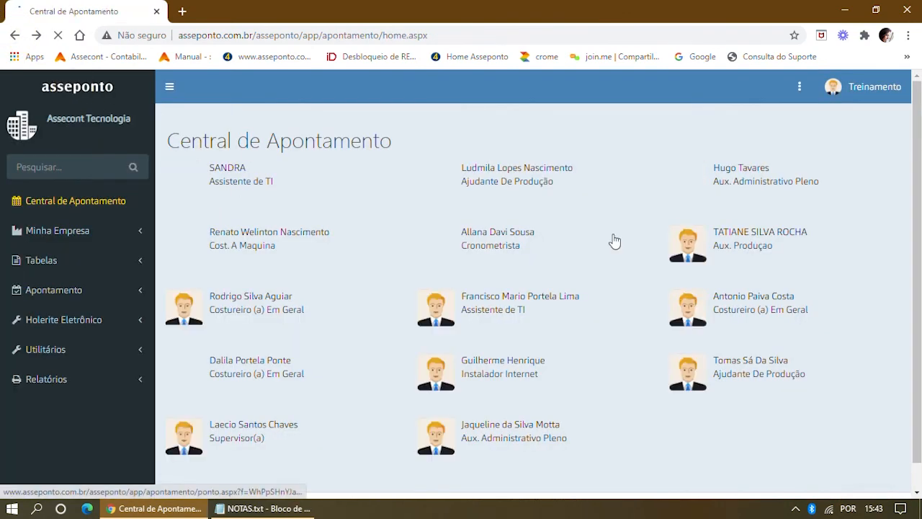